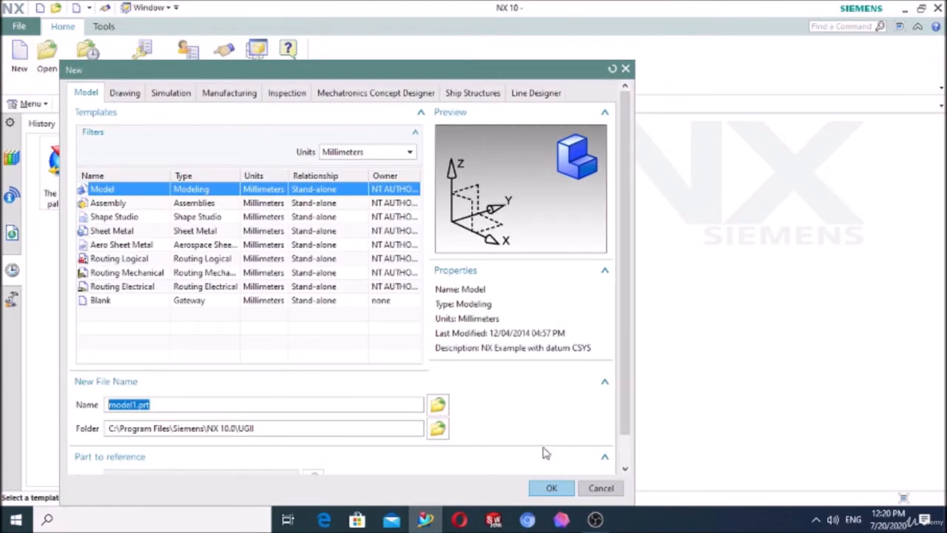
Step: Create a new Model part in millimetres with the file name model1.prt
{"action": "left_click", "coordinate": [549, 488]}
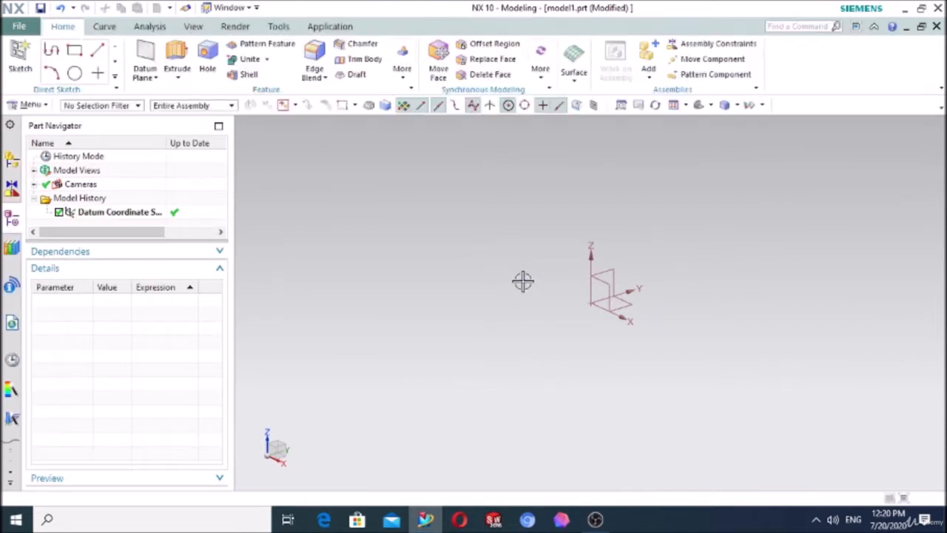
{"action": "left_click", "coordinate": [404, 80]}
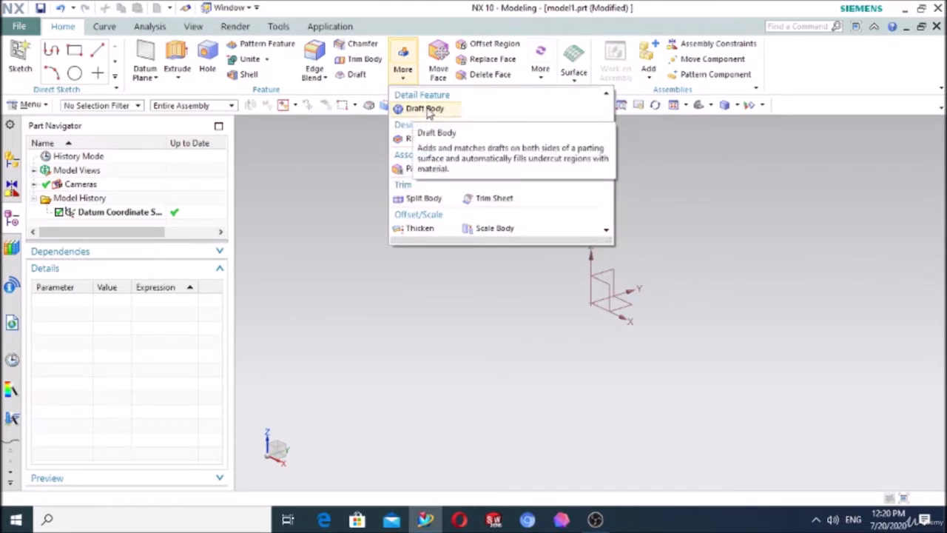
{"action": "left_click", "coordinate": [316, 192]}
{"action": "left_click", "coordinate": [43, 108]}
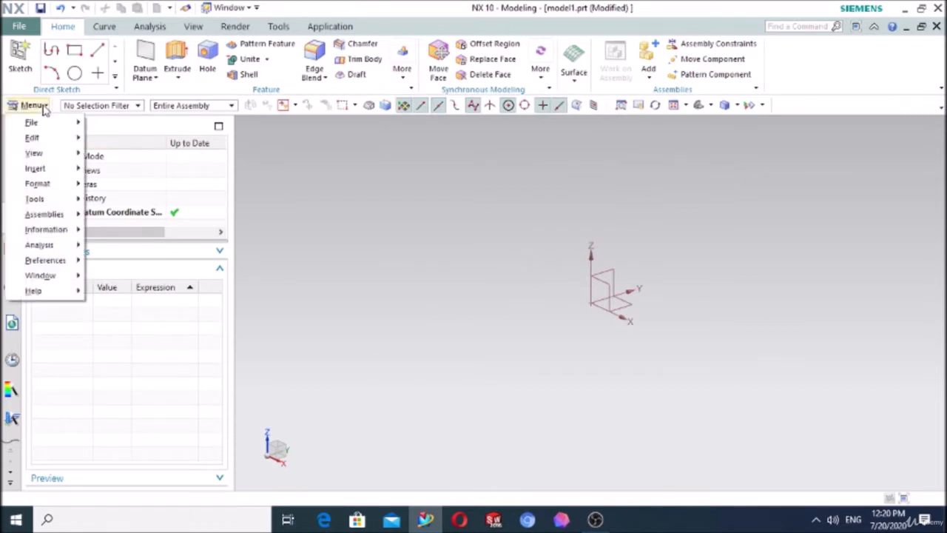
{"action": "mouse_move", "coordinate": [64, 170]}
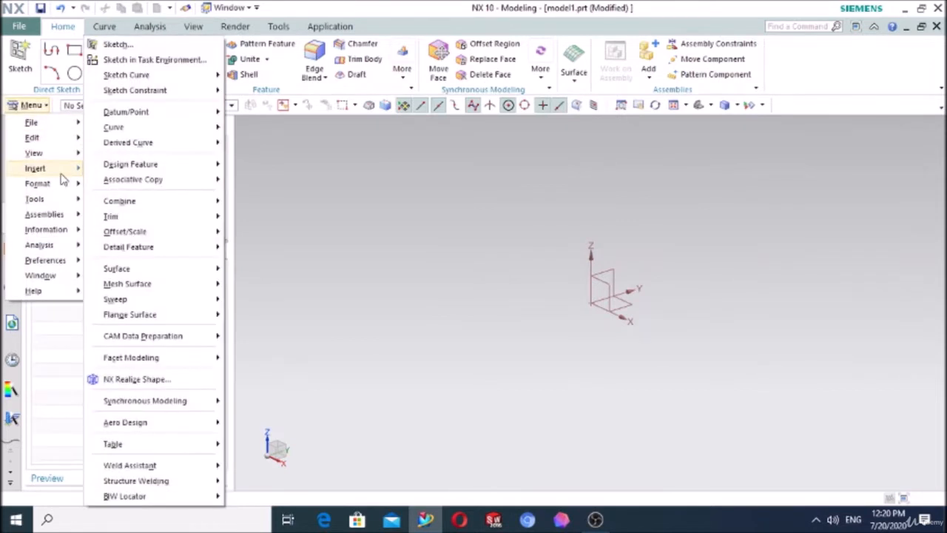
{"action": "mouse_move", "coordinate": [201, 168]}
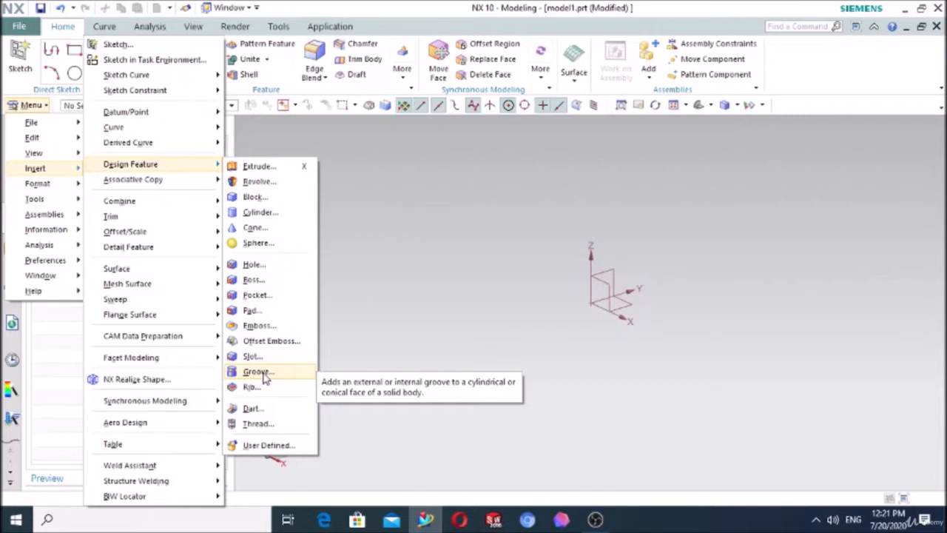
{"action": "left_click", "coordinate": [415, 239]}
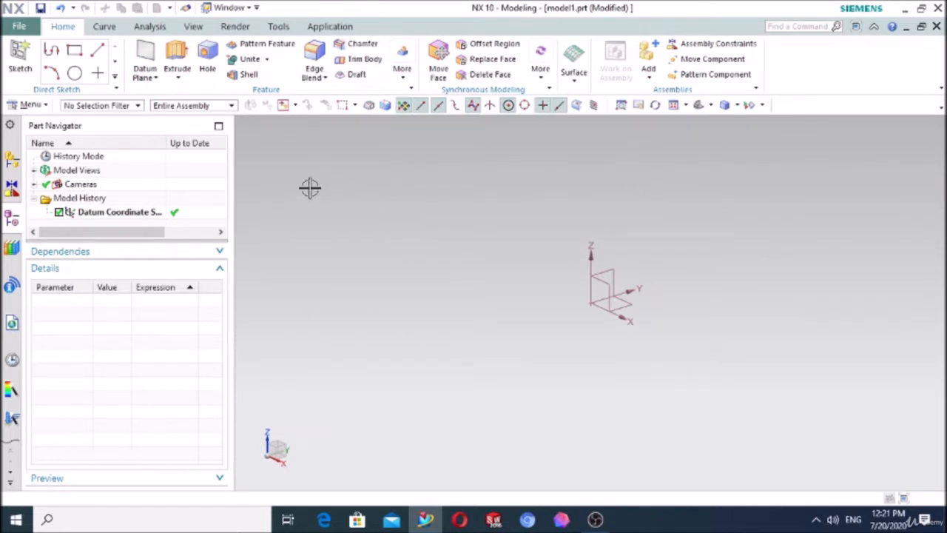
Step: Sketch a rectangle about 126 mm by 86 mm around the origin on the XY plane
{"action": "left_click", "coordinate": [20, 59]}
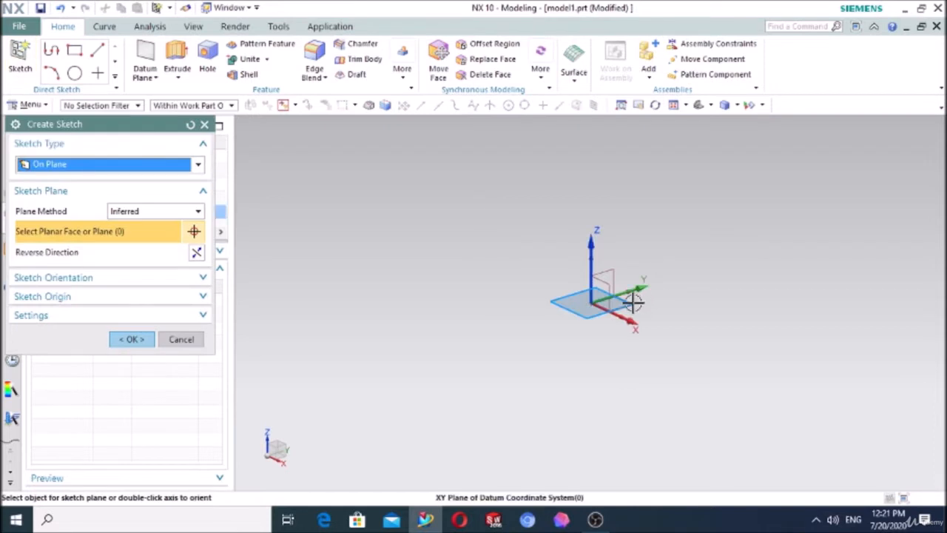
{"action": "left_click", "coordinate": [633, 295]}
{"action": "left_click", "coordinate": [131, 340]}
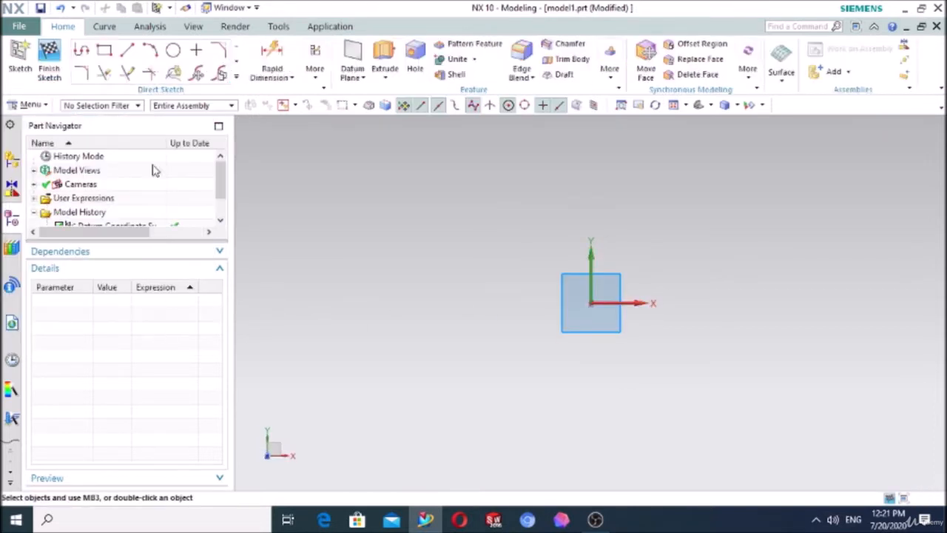
{"action": "left_click", "coordinate": [104, 50]}
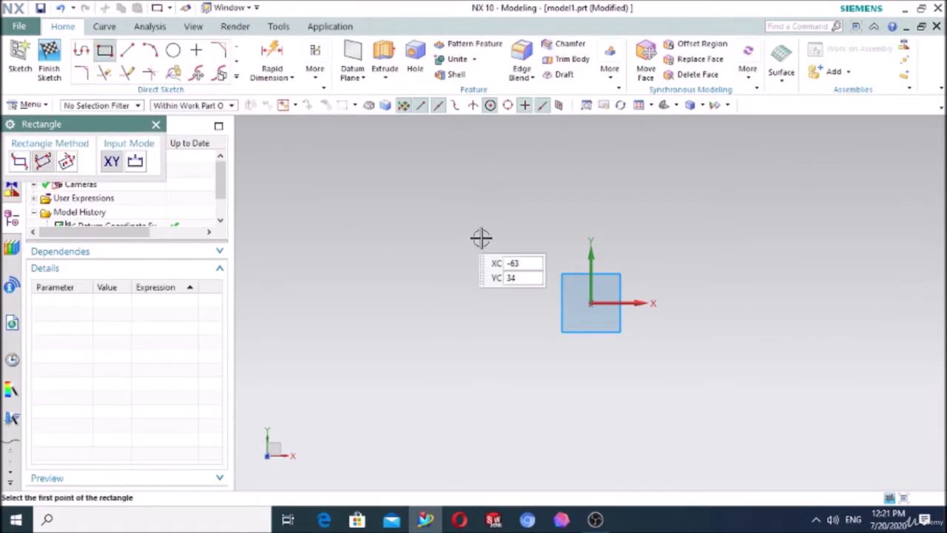
{"action": "left_click", "coordinate": [460, 201]}
{"action": "left_click", "coordinate": [744, 395]}
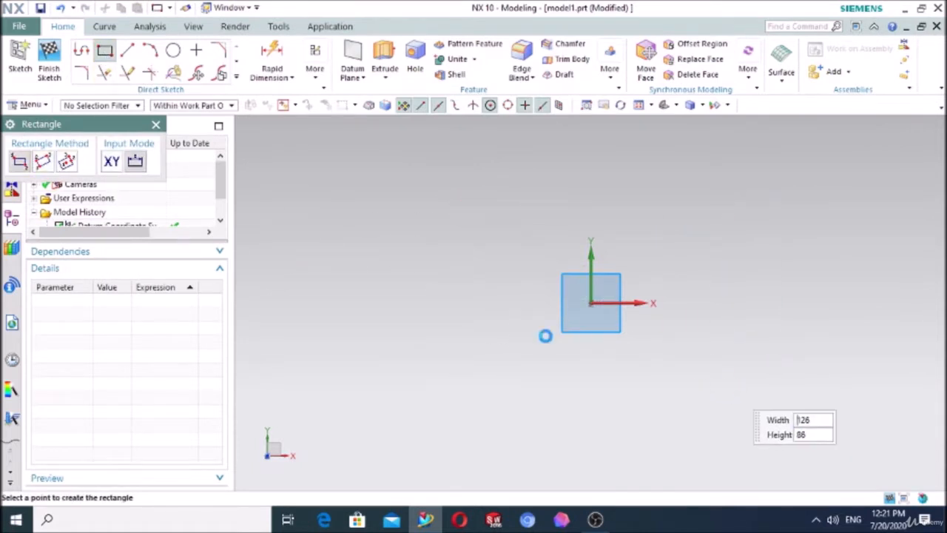
{"action": "left_click", "coordinate": [157, 124]}
Step: Extrude the rectangle about 11 mm upward to form the base plate
{"action": "left_click", "coordinate": [384, 59]}
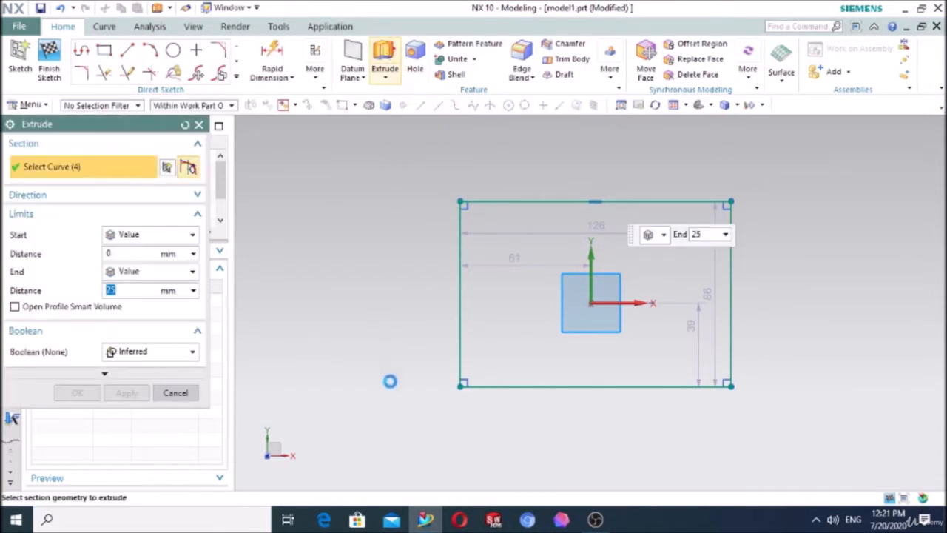
{"action": "middle_click_drag", "start_coordinate": [399, 417], "coordinate": [405, 354]}
{"action": "left_click_drag", "start_coordinate": [598, 264], "coordinate": [576, 304]}
{"action": "left_click", "coordinate": [92, 394]}
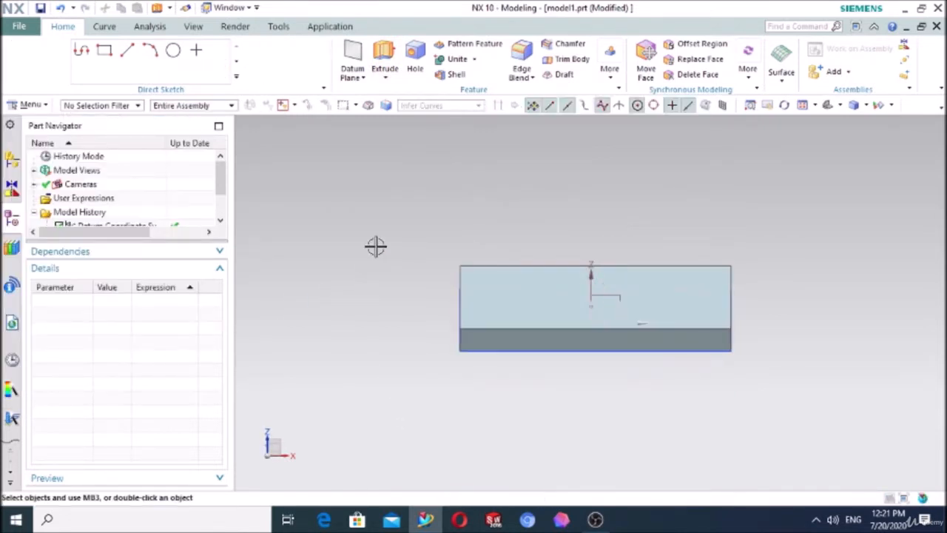
{"action": "mouse_move", "coordinate": [398, 198]}
{"action": "middle_mouse_down"}
{"action": "mouse_move", "coordinate": [383, 212]}
{"action": "mouse_move", "coordinate": [391, 213]}
{"action": "middle_mouse_up"}
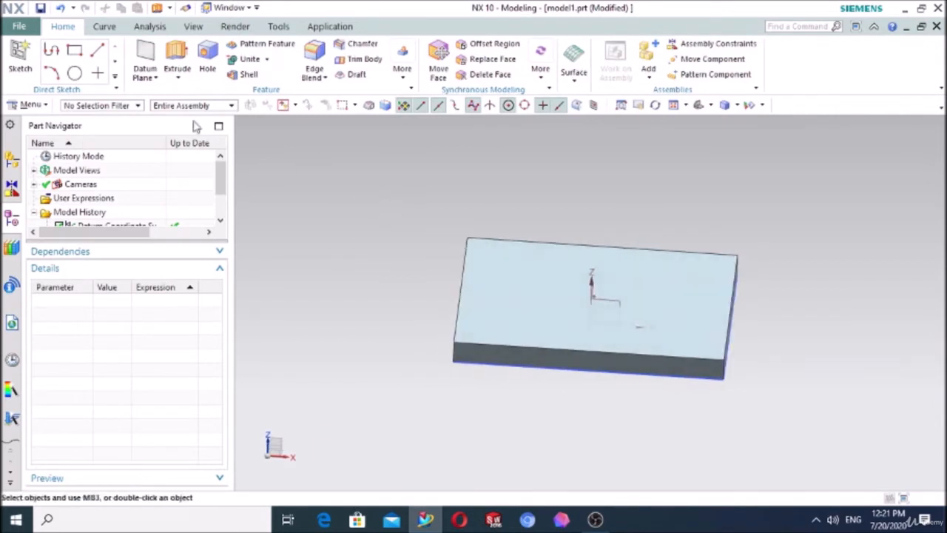
Step: Sketch a rectangle about 27.4 mm wide and 86 mm long across the plate's upper face, spanning both long edges
{"action": "left_click", "coordinate": [18, 55]}
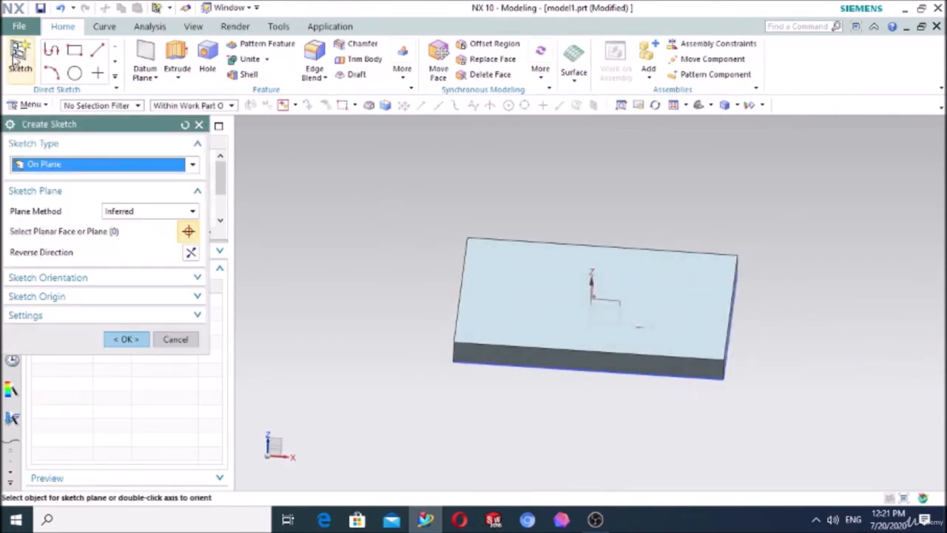
{"action": "left_click", "coordinate": [519, 290]}
{"action": "left_click", "coordinate": [126, 339]}
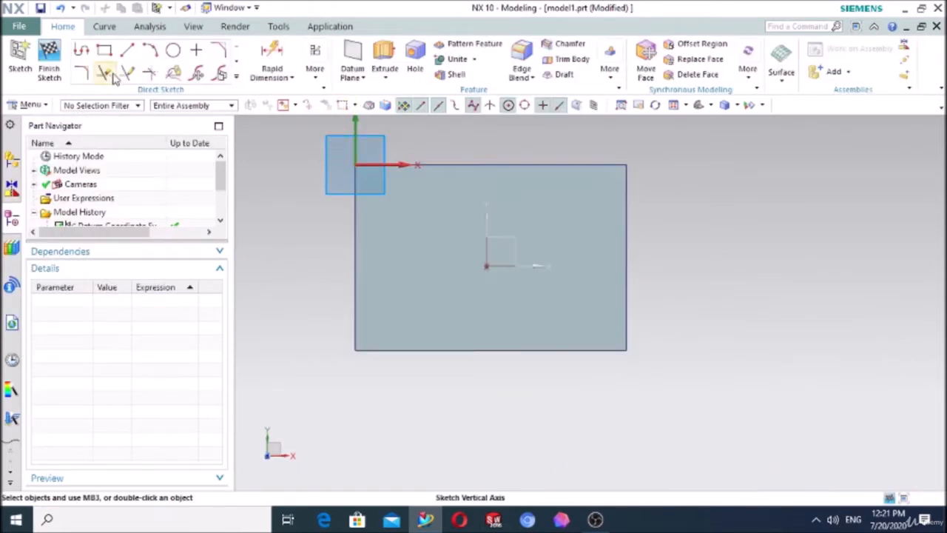
{"action": "left_click", "coordinate": [106, 52]}
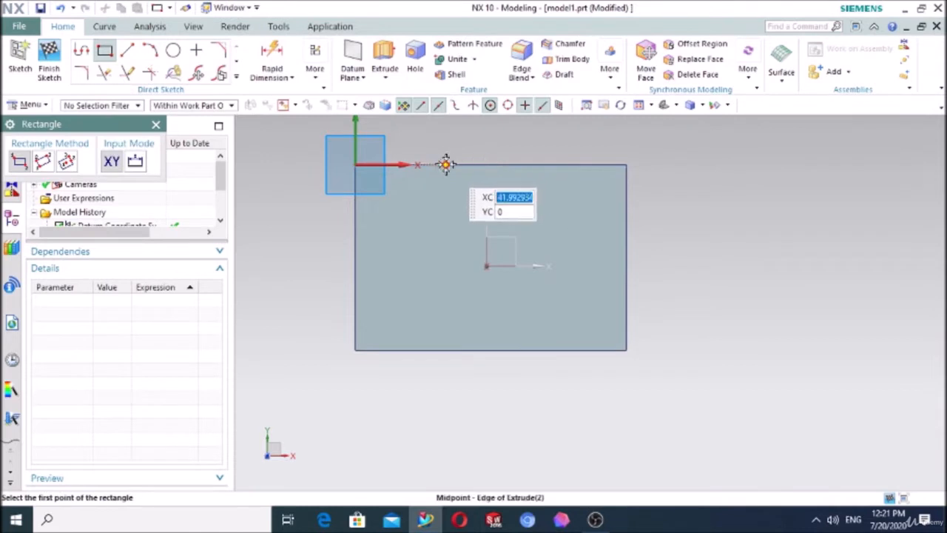
{"action": "left_click", "coordinate": [503, 226]}
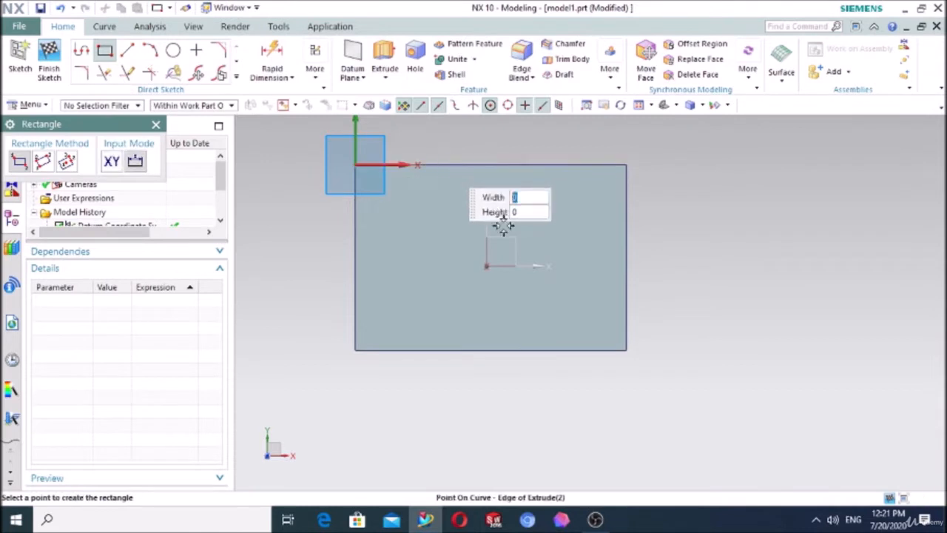
{"action": "left_click", "coordinate": [504, 349]}
{"action": "left_click", "coordinate": [156, 125]}
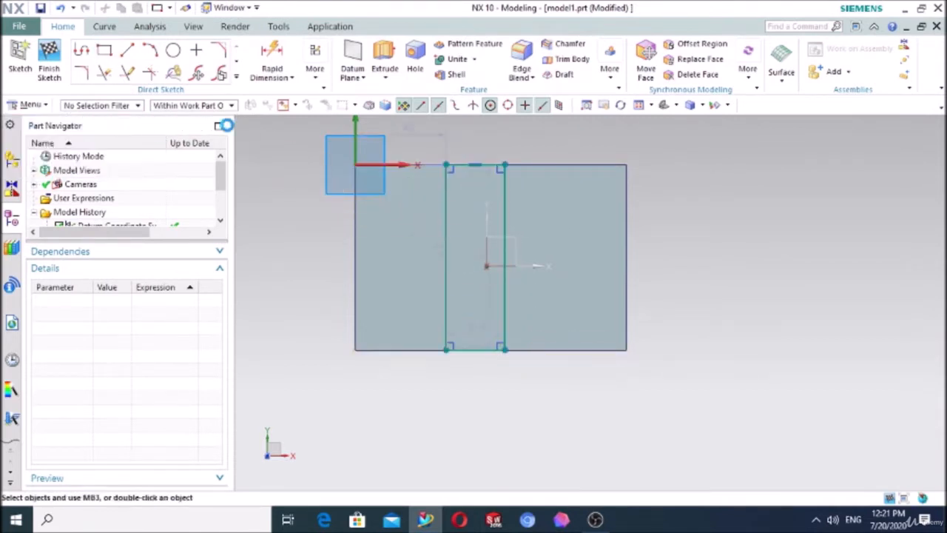
Step: Extrude the narrow rectangle 55 mm upward as a block united with the base plate
{"action": "left_click", "coordinate": [385, 59]}
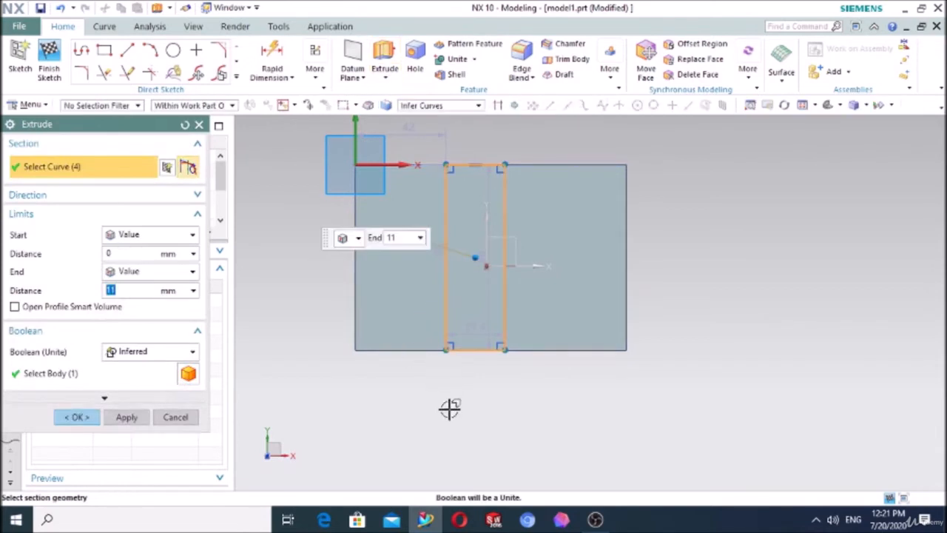
{"action": "middle_click_drag", "start_coordinate": [449, 406], "coordinate": [440, 343]}
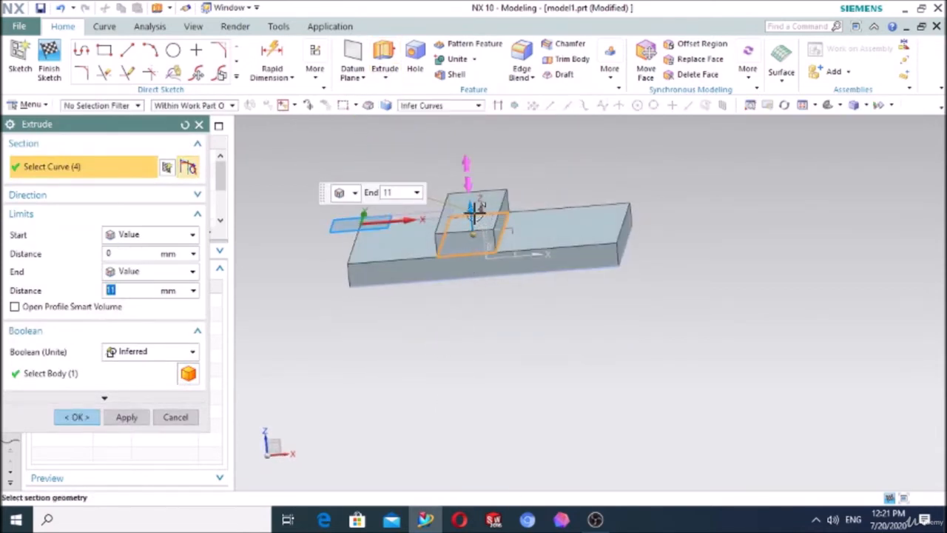
{"action": "left_click_drag", "start_coordinate": [470, 206], "coordinate": [444, 123]}
{"action": "scroll", "coordinate": [448, 328], "scroll_direction": "down", "scroll_amount": 2}
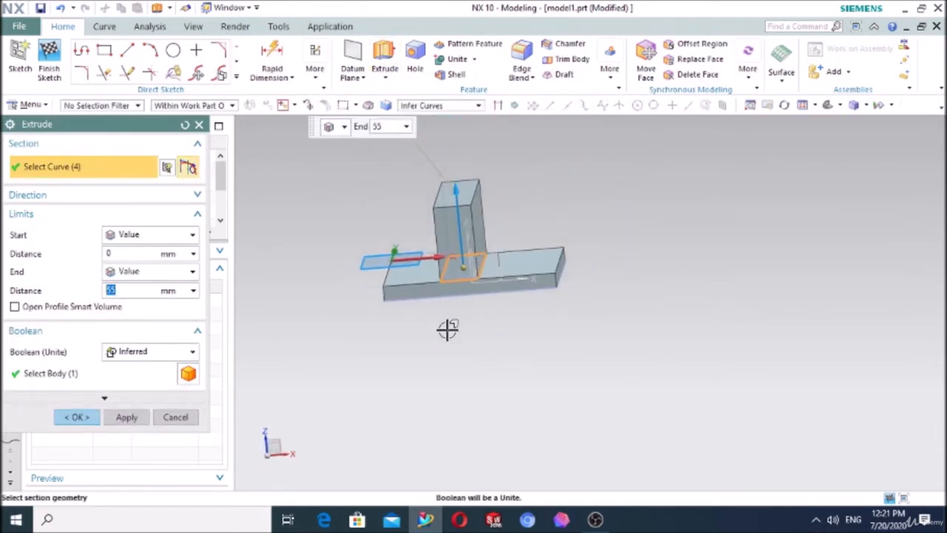
{"action": "scroll", "coordinate": [431, 338], "scroll_direction": "down", "scroll_amount": 1}
{"action": "scroll", "coordinate": [525, 177], "scroll_direction": "up", "scroll_amount": 2}
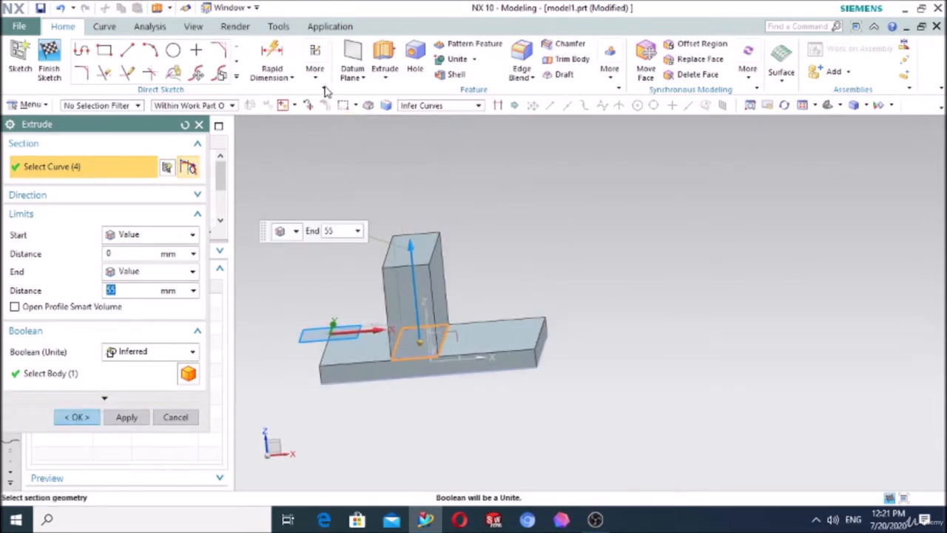
{"action": "left_click", "coordinate": [77, 418]}
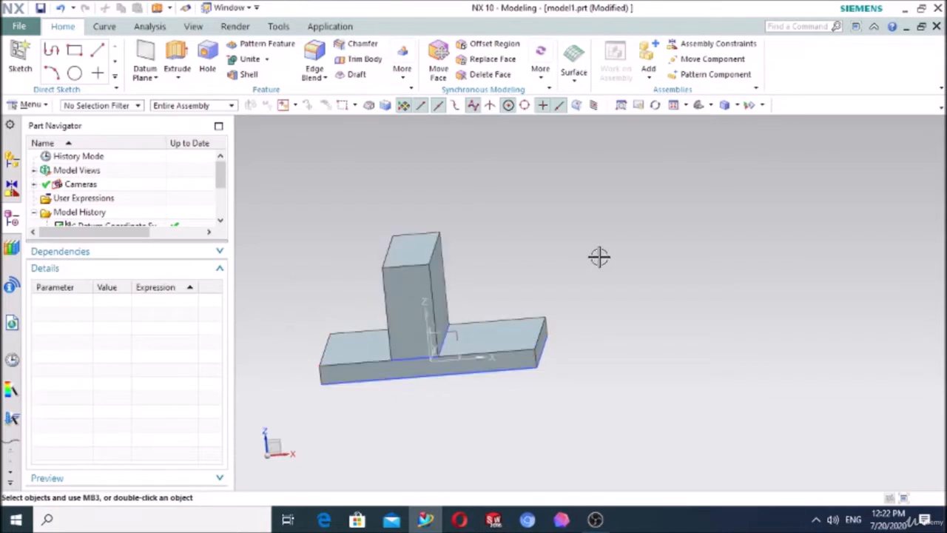
Step: Start a new sketch on the datum XZ plane, which cuts through the upright block
{"action": "middle_click_drag", "start_coordinate": [599, 257], "coordinate": [585, 241]}
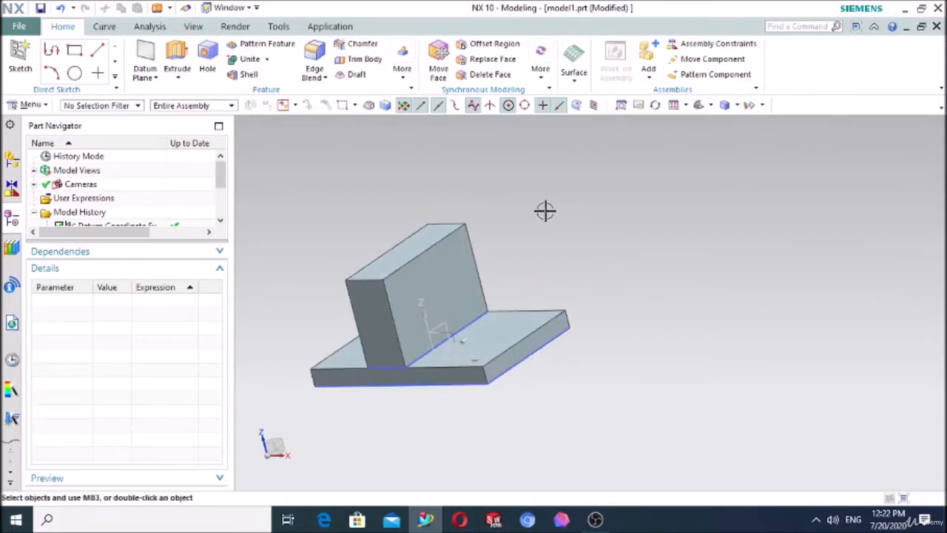
{"action": "middle_click_drag", "start_coordinate": [517, 225], "coordinate": [525, 219]}
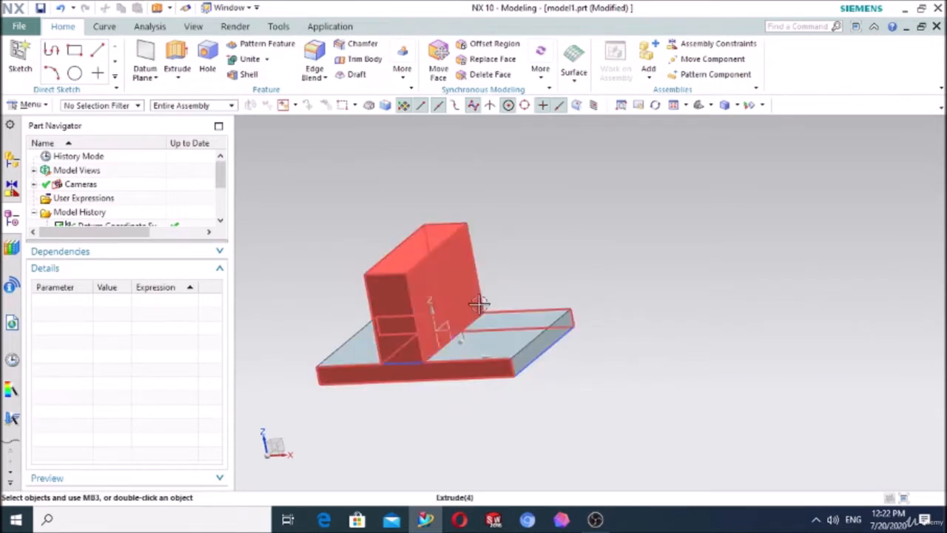
{"action": "left_click", "coordinate": [20, 59]}
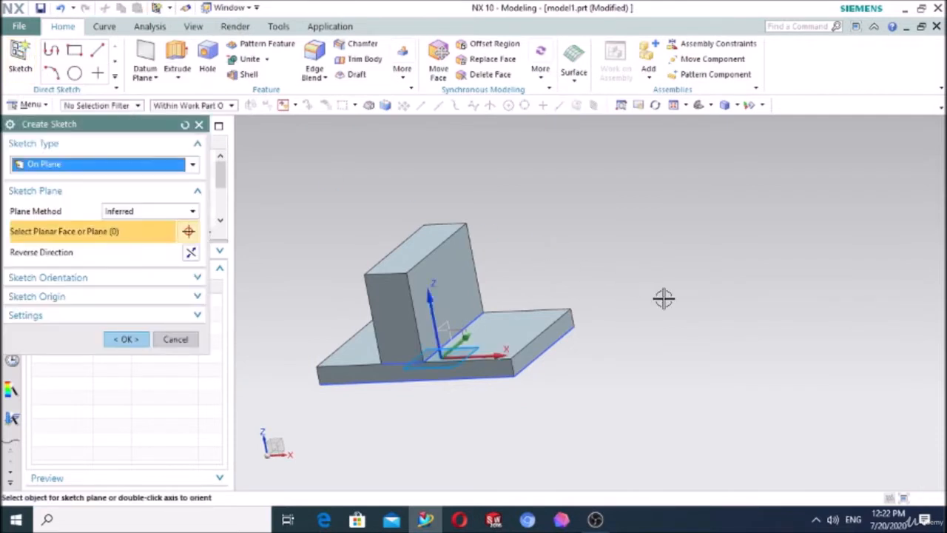
{"action": "middle_click_drag", "start_coordinate": [664, 298], "coordinate": [644, 313]}
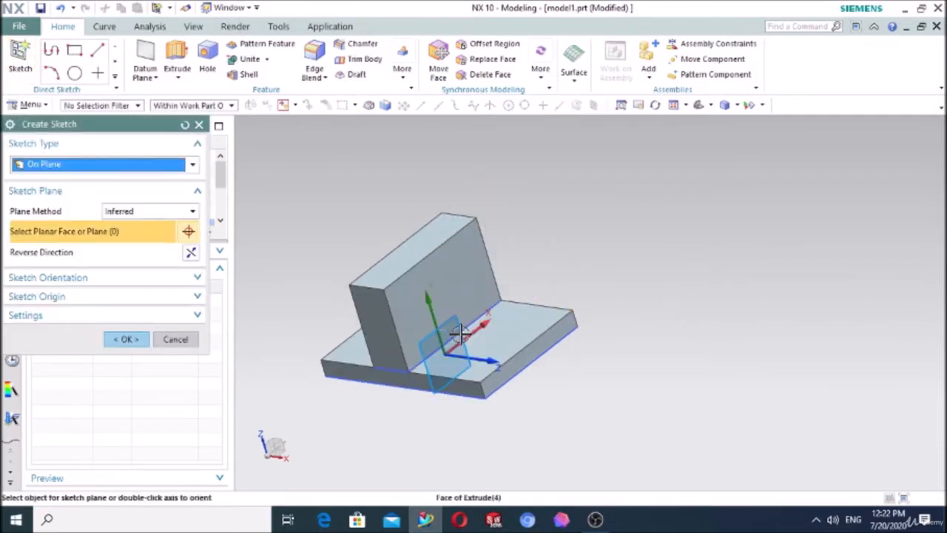
{"action": "left_click", "coordinate": [459, 335]}
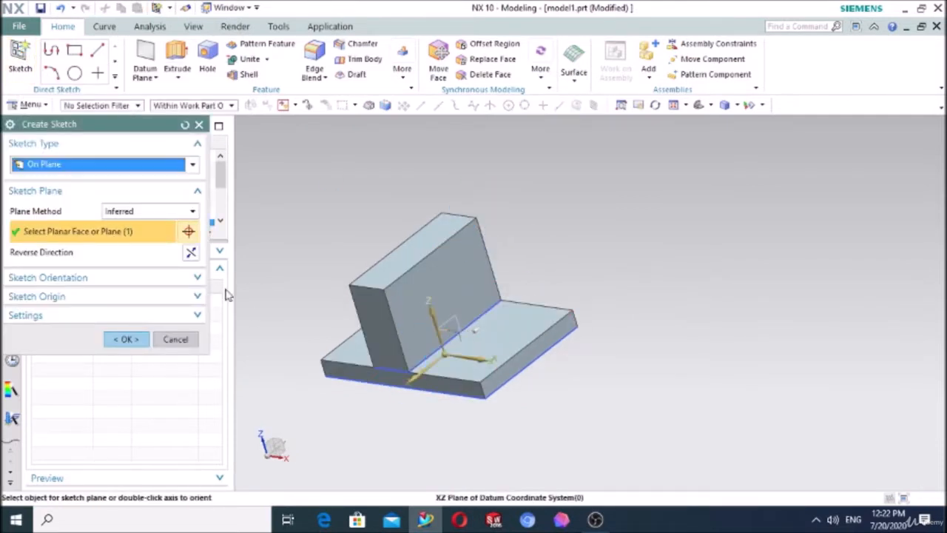
{"action": "left_click", "coordinate": [139, 340]}
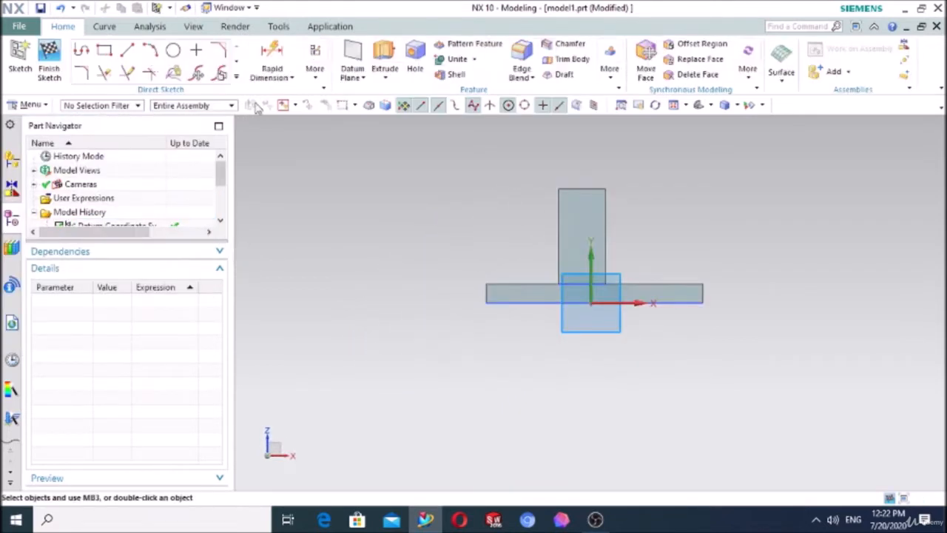
Step: Create an intersection curve between the sketch plane and the large +X side face of the upright block
{"action": "left_click", "coordinate": [237, 78]}
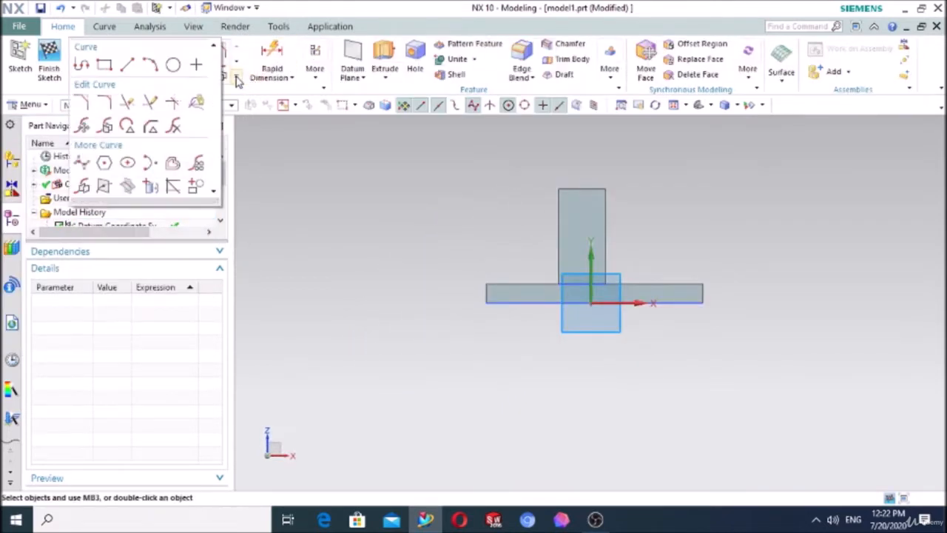
{"action": "left_click", "coordinate": [128, 189]}
{"action": "middle_click_drag", "start_coordinate": [321, 186], "coordinate": [262, 208]}
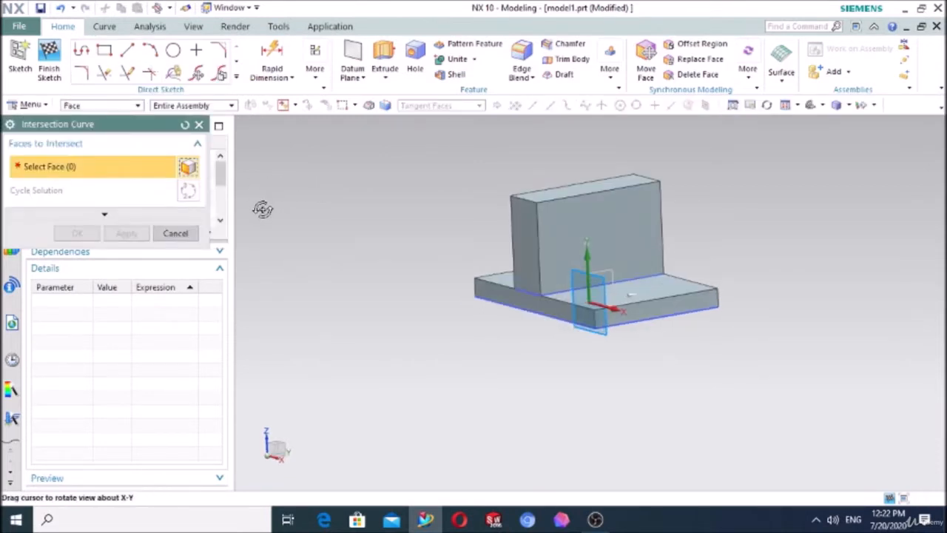
{"action": "left_click", "coordinate": [607, 223]}
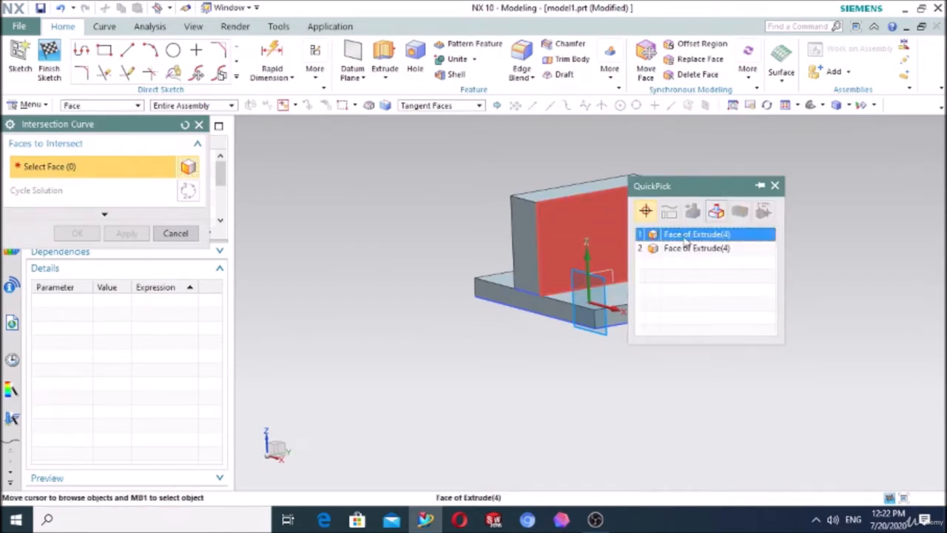
{"action": "left_click", "coordinate": [688, 235]}
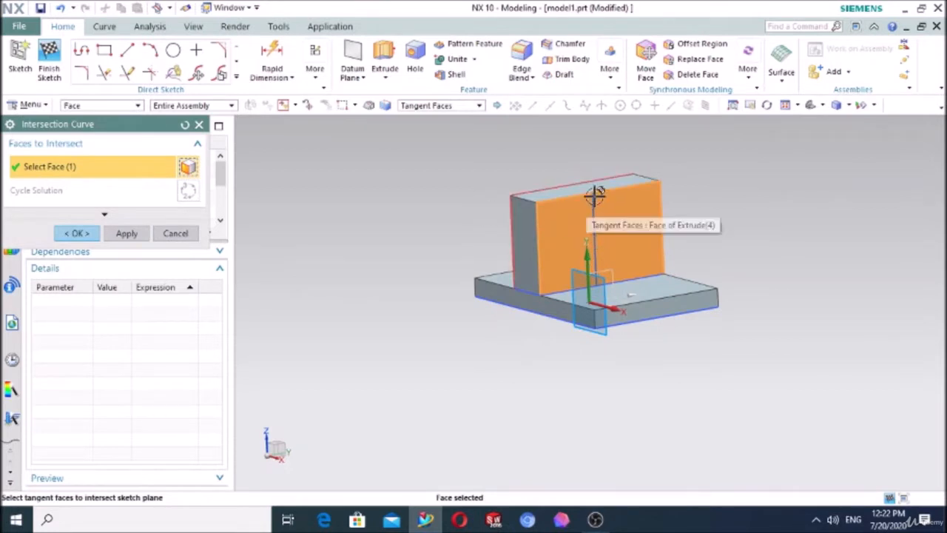
{"action": "scroll", "coordinate": [599, 189], "scroll_direction": "up", "scroll_amount": 3}
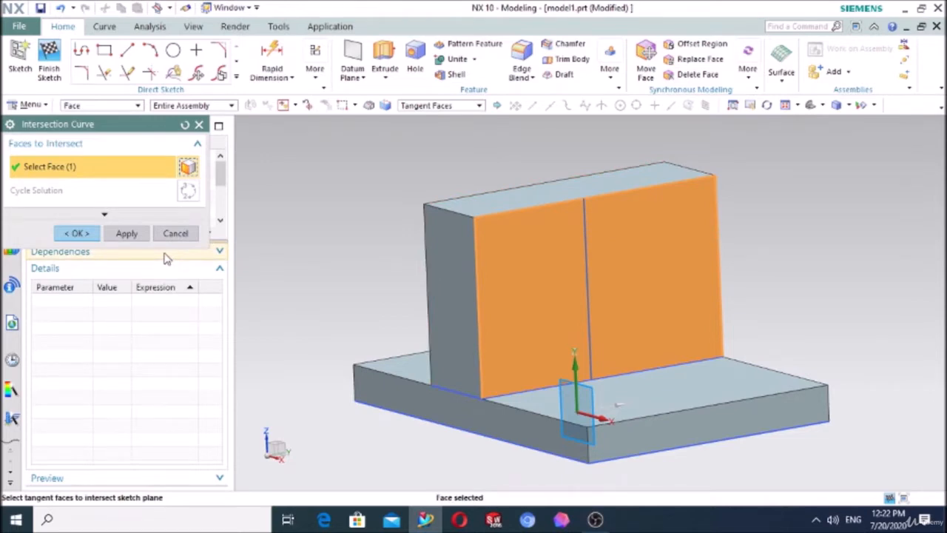
{"action": "left_click", "coordinate": [74, 234]}
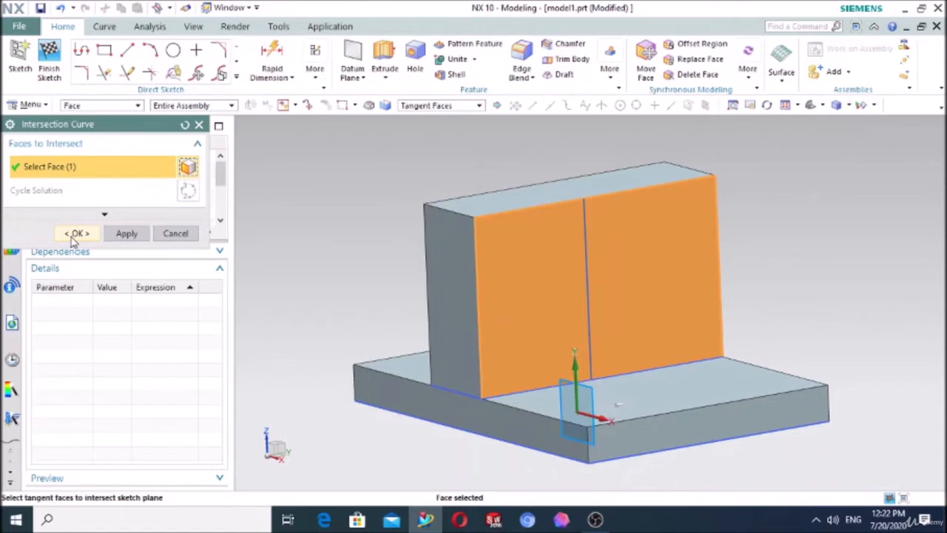
Step: Accept the intersection curve on the block's side face and finish the XZ-plane sketch
{"action": "left_click", "coordinate": [71, 238]}
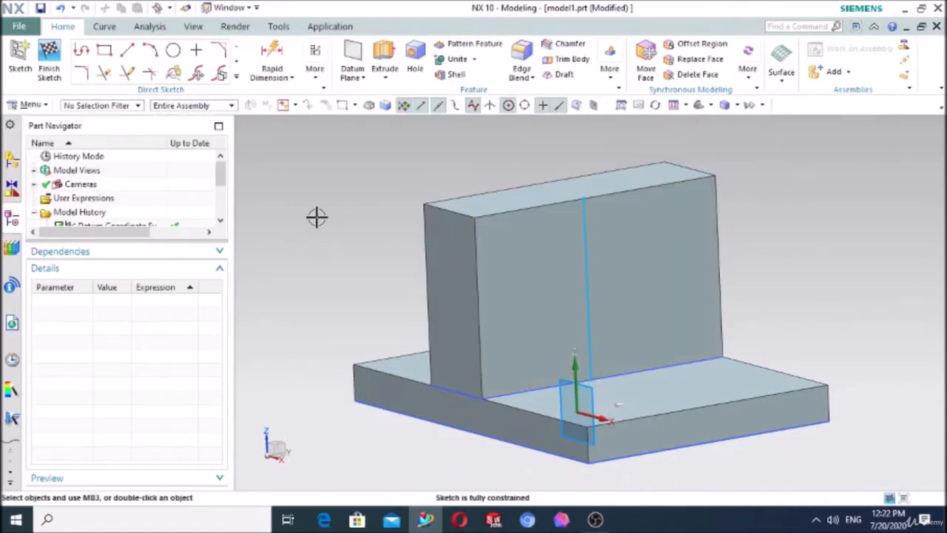
{"action": "left_click", "coordinate": [311, 86]}
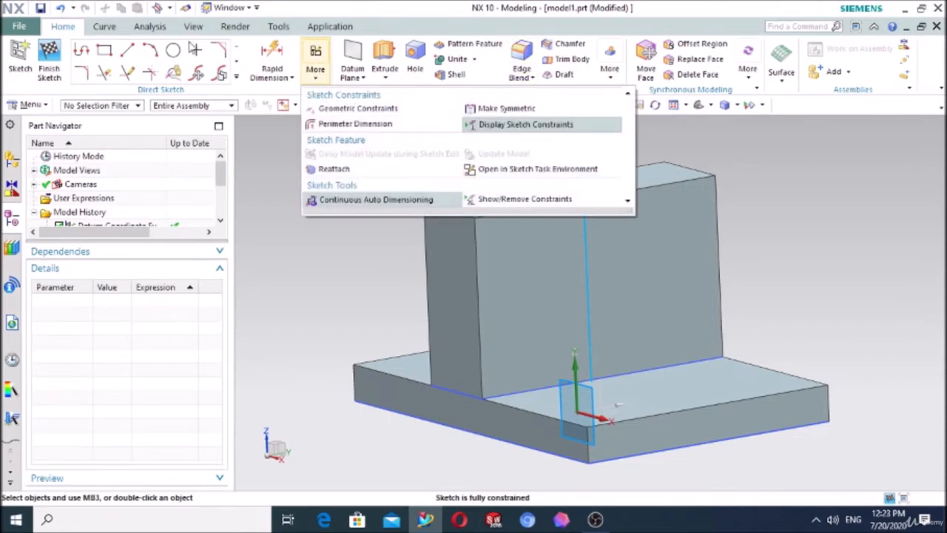
{"action": "left_click", "coordinate": [49, 63]}
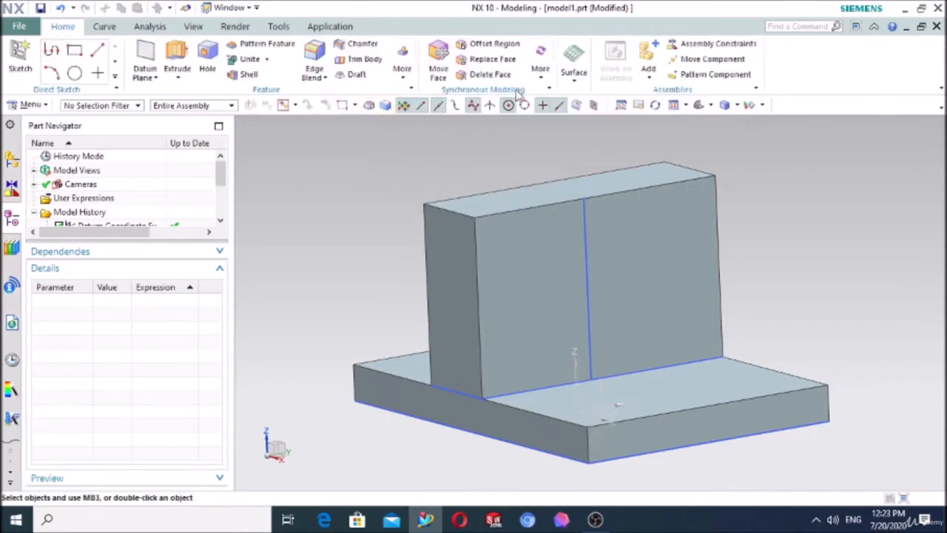
Step: Try a rib on the united body from the block's intersection line with walls parallel to the section plane, and reset the rib settings
{"action": "left_click", "coordinate": [401, 80]}
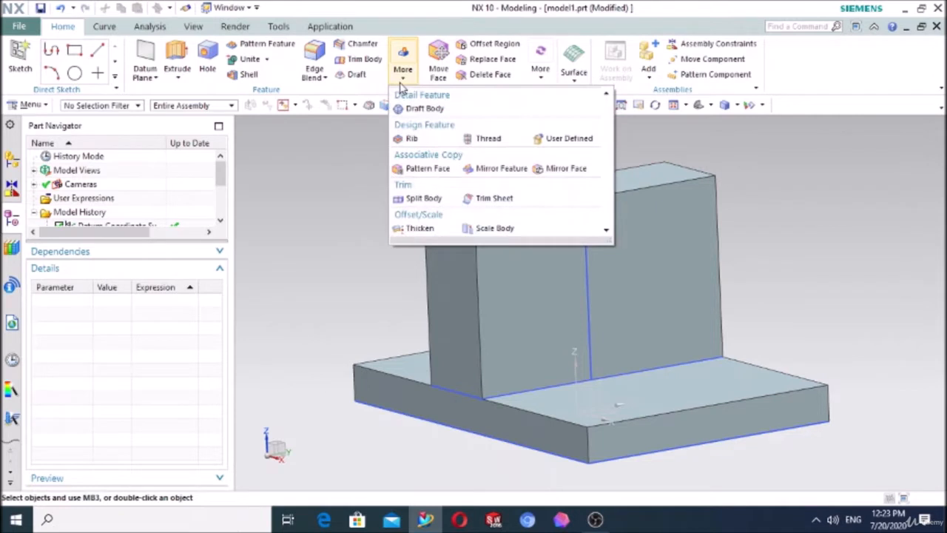
{"action": "left_click", "coordinate": [409, 139]}
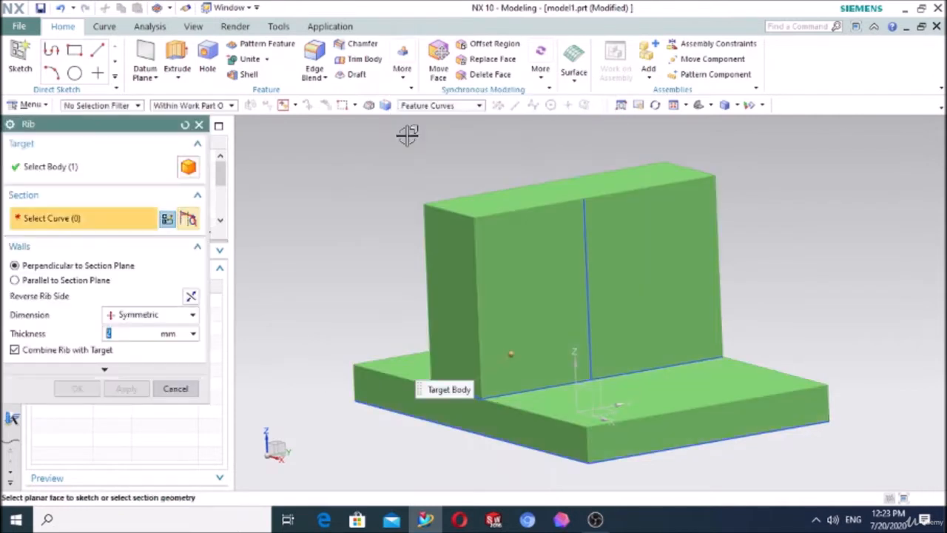
{"action": "left_click", "coordinate": [50, 169]}
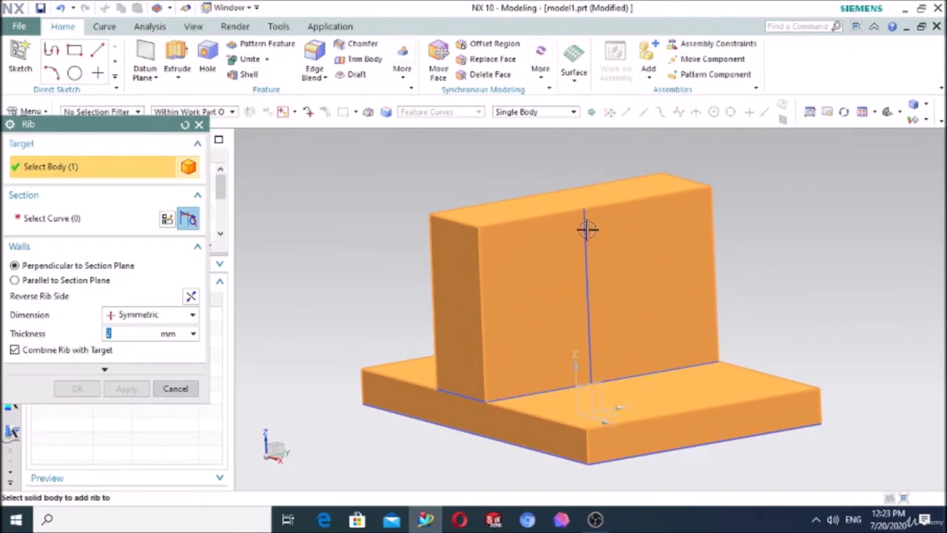
{"action": "left_click", "coordinate": [59, 220]}
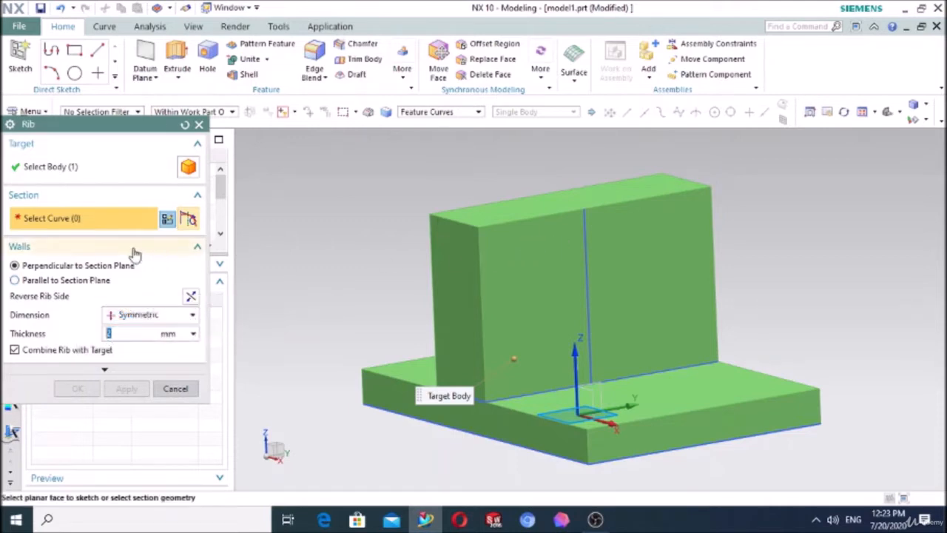
{"action": "left_click", "coordinate": [586, 270]}
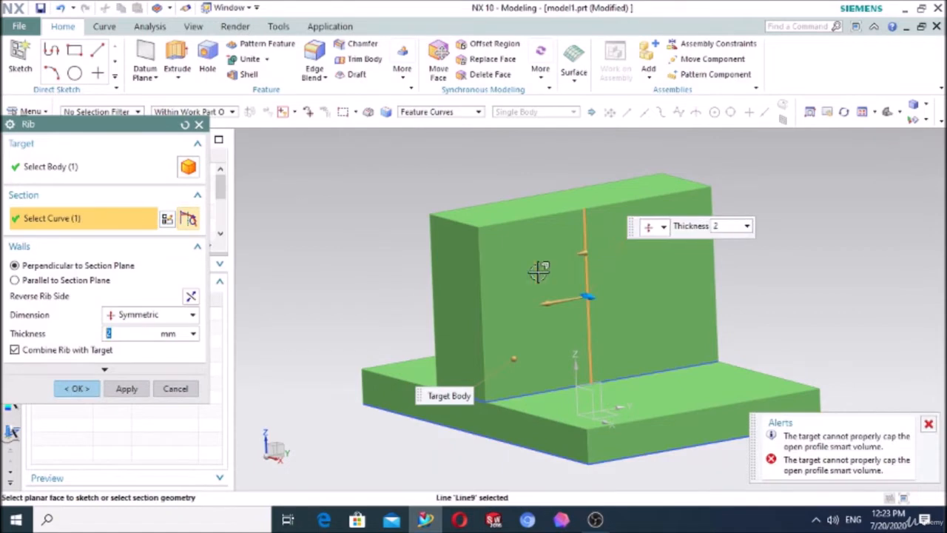
{"action": "left_click", "coordinate": [15, 280]}
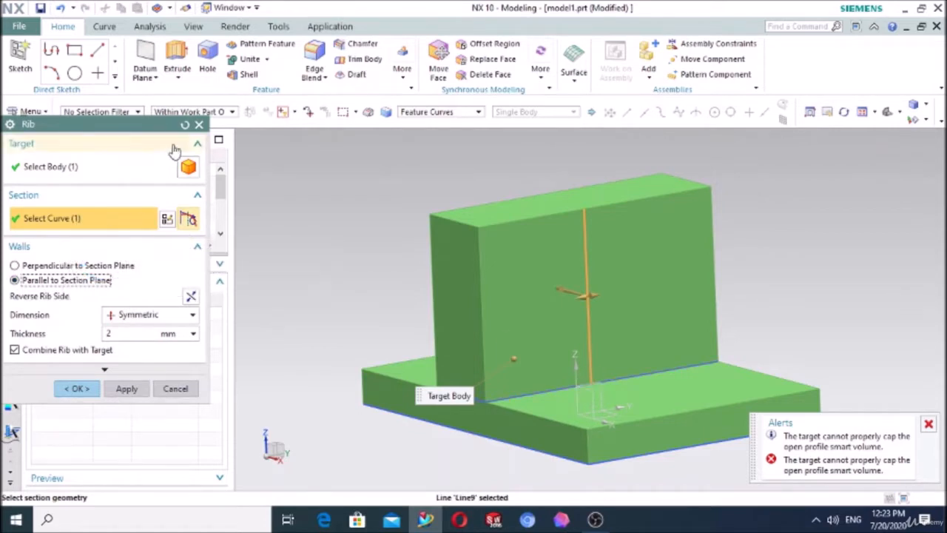
{"action": "left_click", "coordinate": [185, 124]}
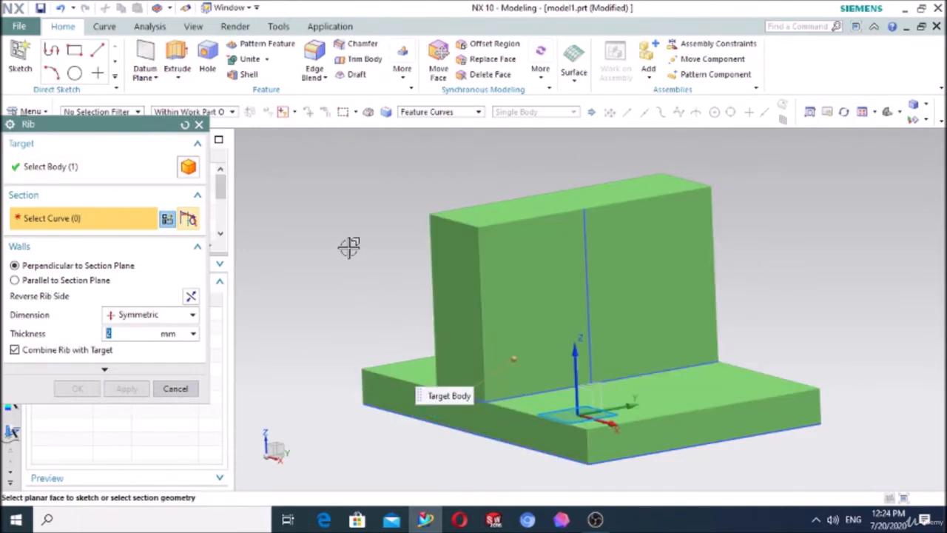
Step: Within the rib, sketch on the datum XZ plane a diagonal line about 63.6 mm long from the block's +X side to the plate's upper face
{"action": "middle_click_drag", "start_coordinate": [348, 247], "coordinate": [331, 274]}
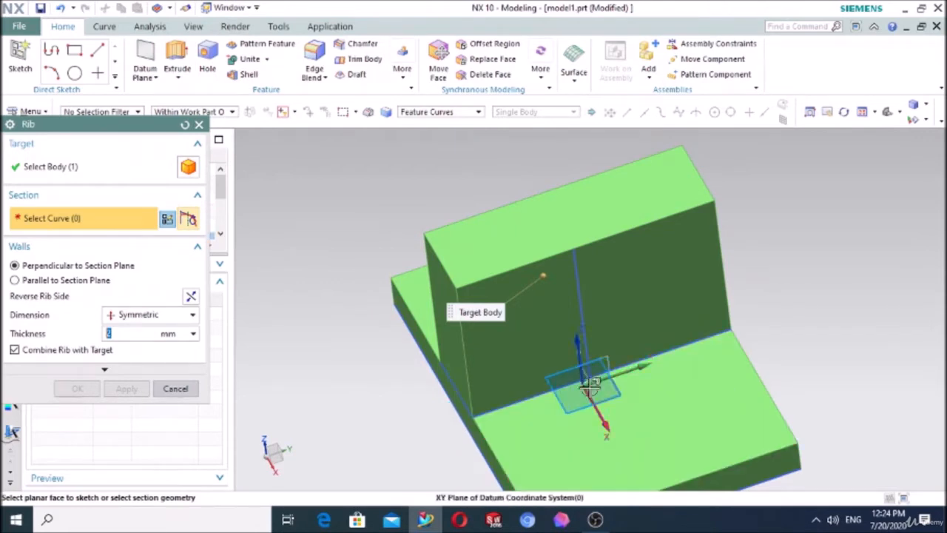
{"action": "left_click", "coordinate": [583, 392]}
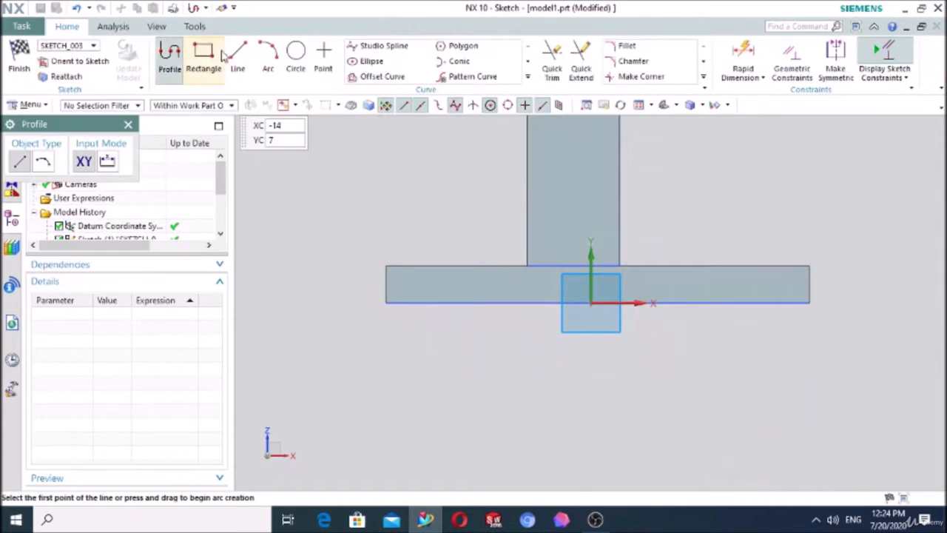
{"action": "left_click", "coordinate": [237, 55]}
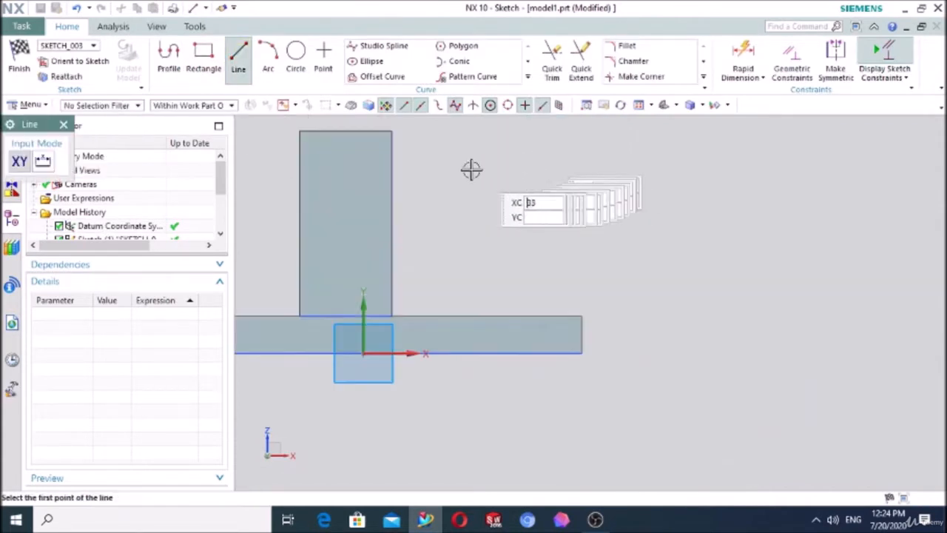
{"action": "left_click", "coordinate": [391, 169]}
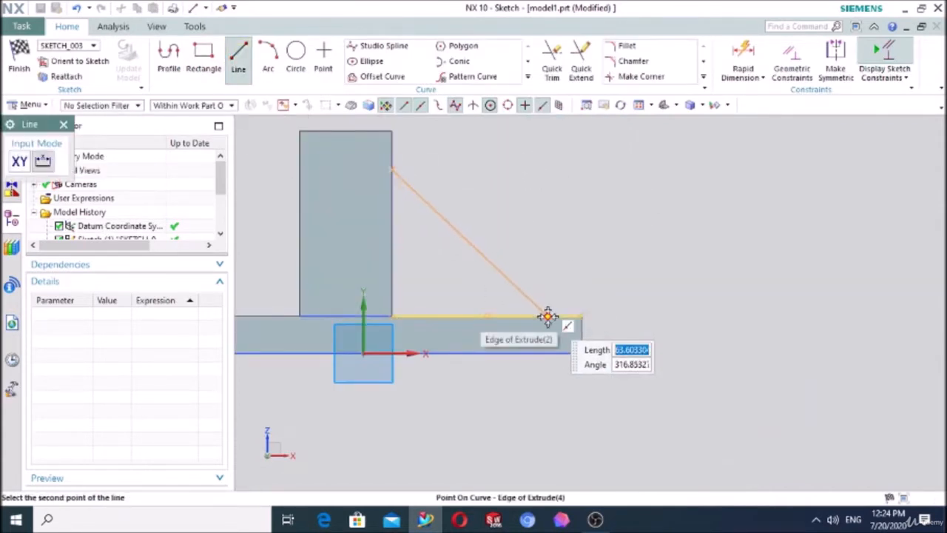
{"action": "left_click", "coordinate": [548, 317]}
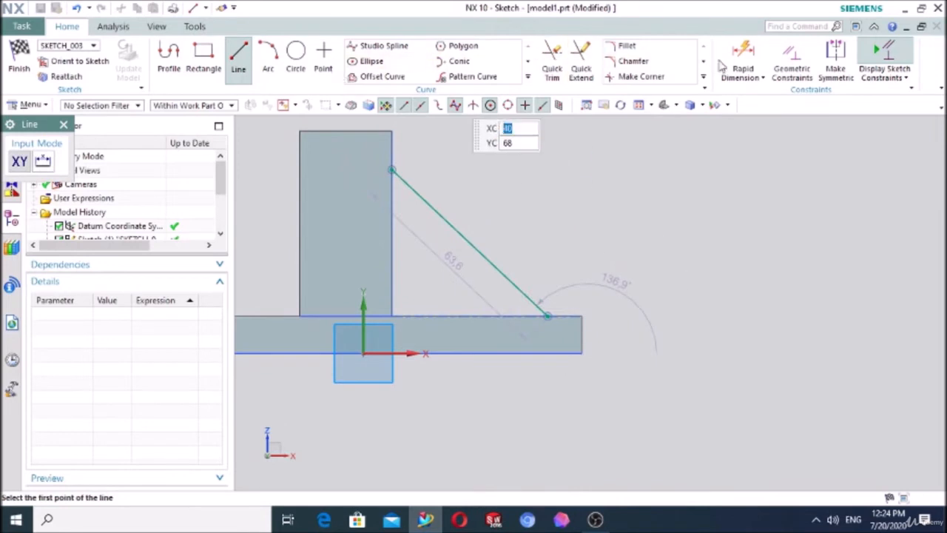
Step: Dimension the diagonal line's lower end 10 mm horizontally from the plate's +X edge
{"action": "left_click", "coordinate": [743, 59]}
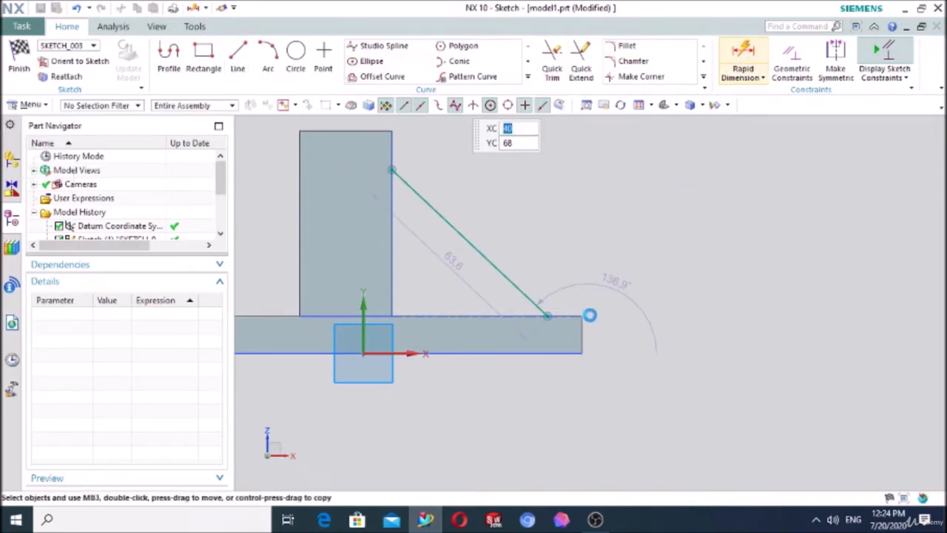
{"action": "left_click", "coordinate": [567, 316]}
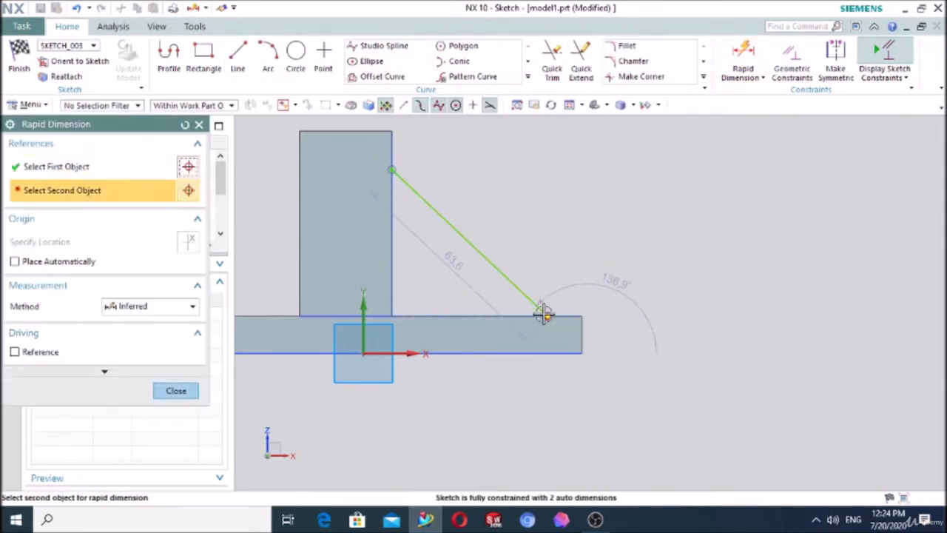
{"action": "left_click", "coordinate": [554, 314]}
{"action": "left_click", "coordinate": [567, 190]}
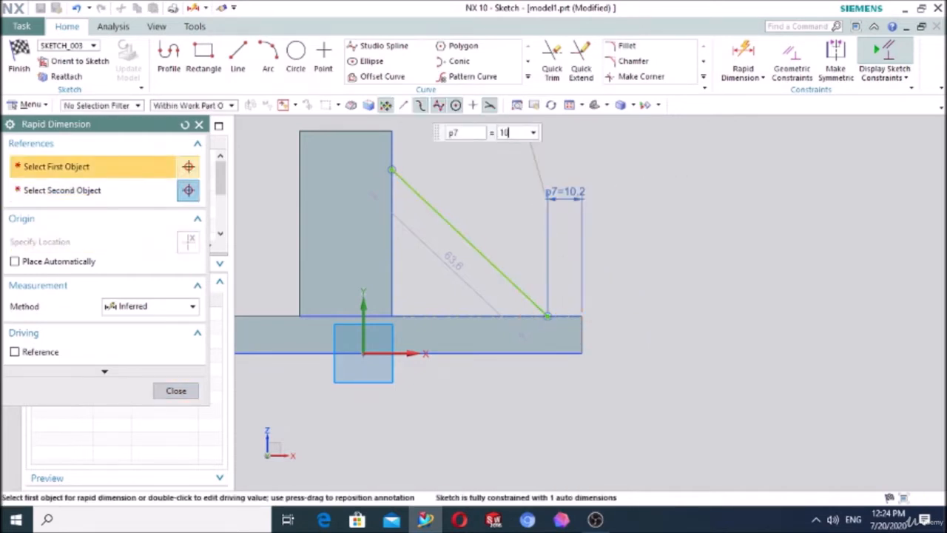
{"action": "type", "text": "10"}
{"action": "key", "text": "Return"}
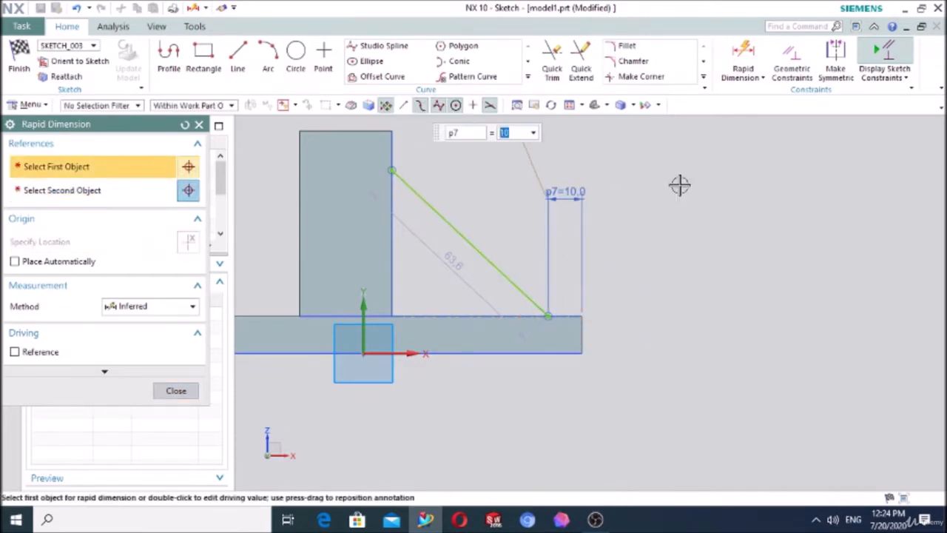
Step: Dimension the diagonal line's upper end 10 mm below the block's top edge and finish the rib section sketch
{"action": "left_click", "coordinate": [393, 169]}
{"action": "left_click", "coordinate": [392, 132]}
{"action": "left_click", "coordinate": [466, 139]}
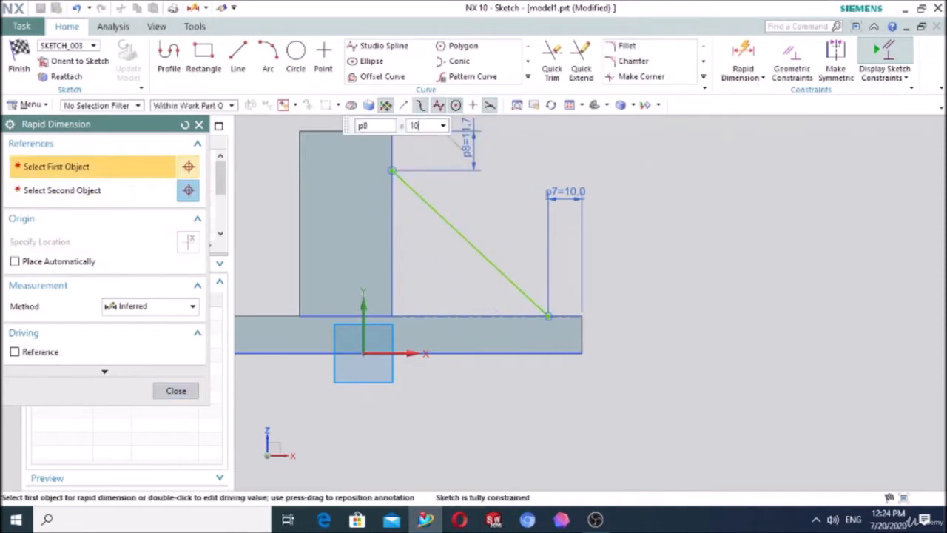
{"action": "left_click", "coordinate": [177, 389]}
{"action": "left_click", "coordinate": [19, 59]}
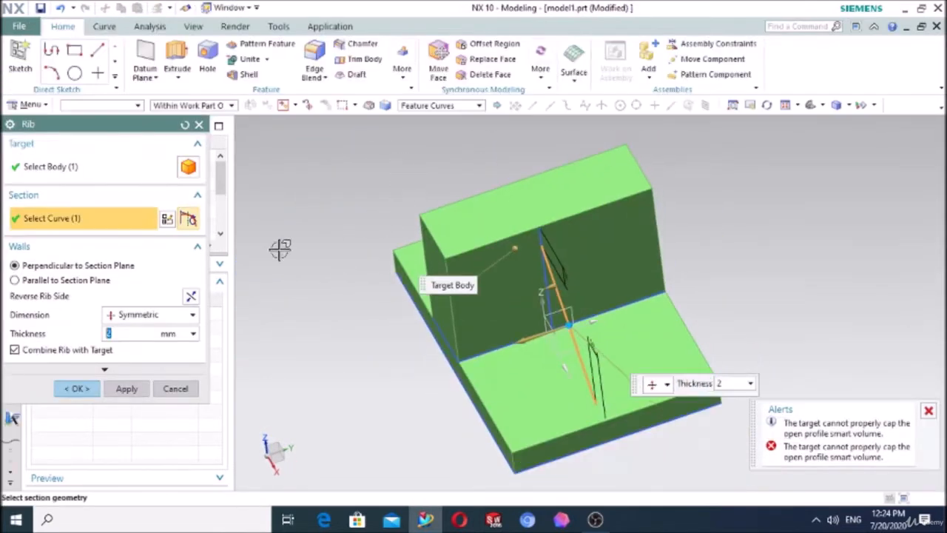
Step: Orient the rib walls parallel to the section plane and set the symmetric rib thickness to 20 mm
{"action": "left_click", "coordinate": [15, 281]}
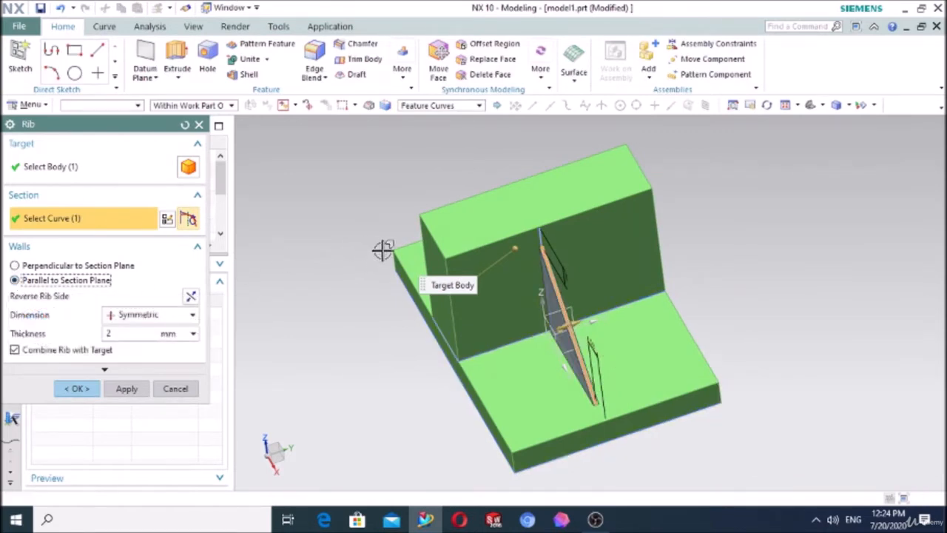
{"action": "scroll", "coordinate": [603, 324], "scroll_direction": "up", "scroll_amount": 1}
{"action": "scroll", "coordinate": [585, 322], "scroll_direction": "up", "scroll_amount": 2}
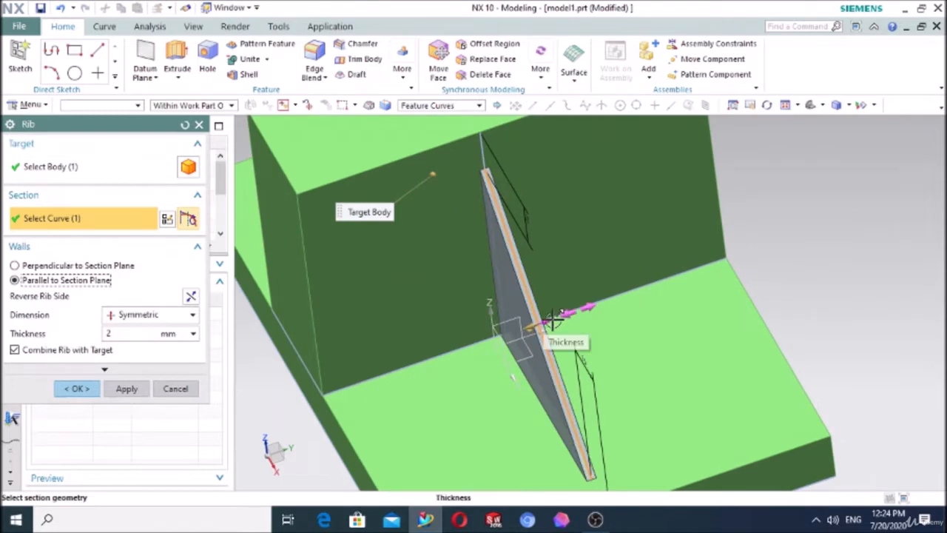
{"action": "left_click_drag", "start_coordinate": [561, 321], "coordinate": [590, 305]}
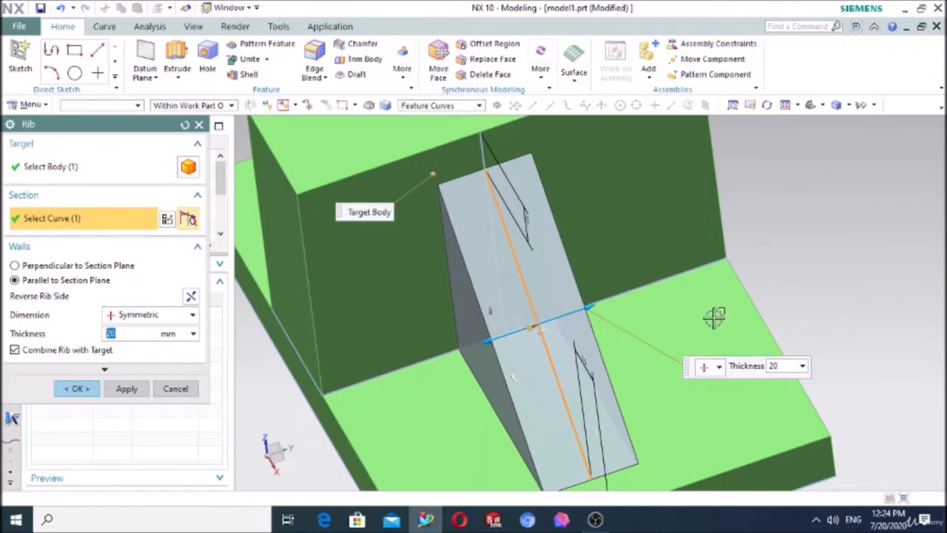
{"action": "middle_click_drag", "start_coordinate": [806, 258], "coordinate": [786, 241]}
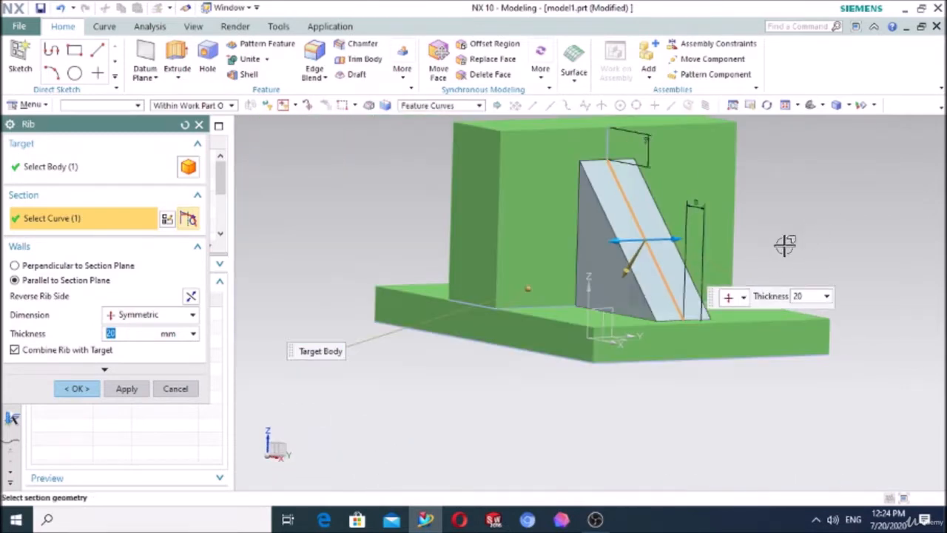
{"action": "middle_click_drag", "start_coordinate": [525, 377], "coordinate": [548, 380]}
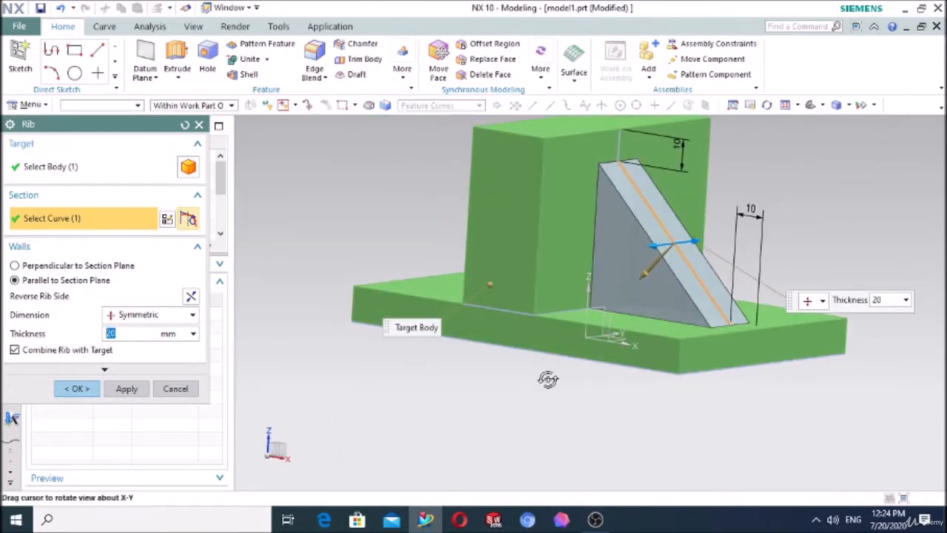
{"action": "scroll", "coordinate": [762, 180], "scroll_direction": "down", "scroll_amount": 2}
{"action": "scroll", "coordinate": [801, 175], "scroll_direction": "up", "scroll_amount": 2}
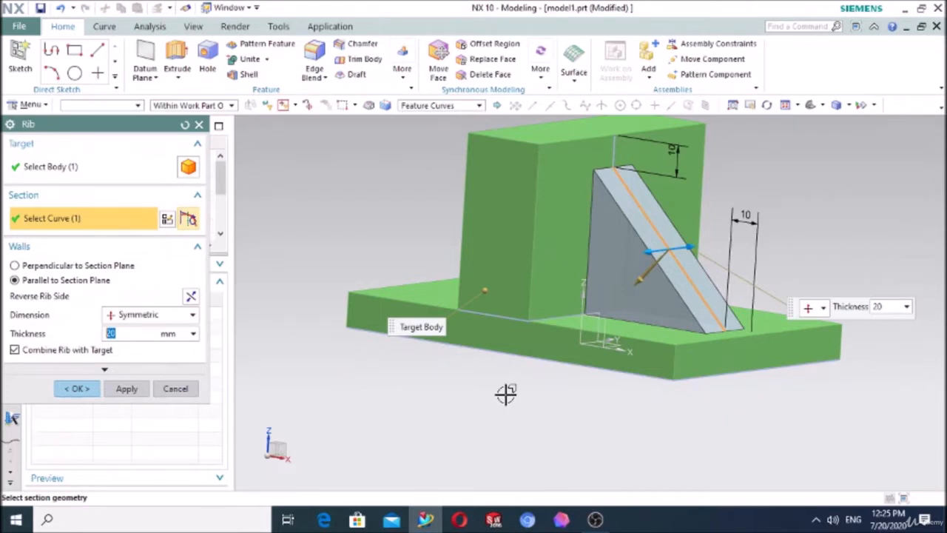
{"action": "left_click", "coordinate": [595, 519]}
{"action": "left_click", "coordinate": [744, 416]}
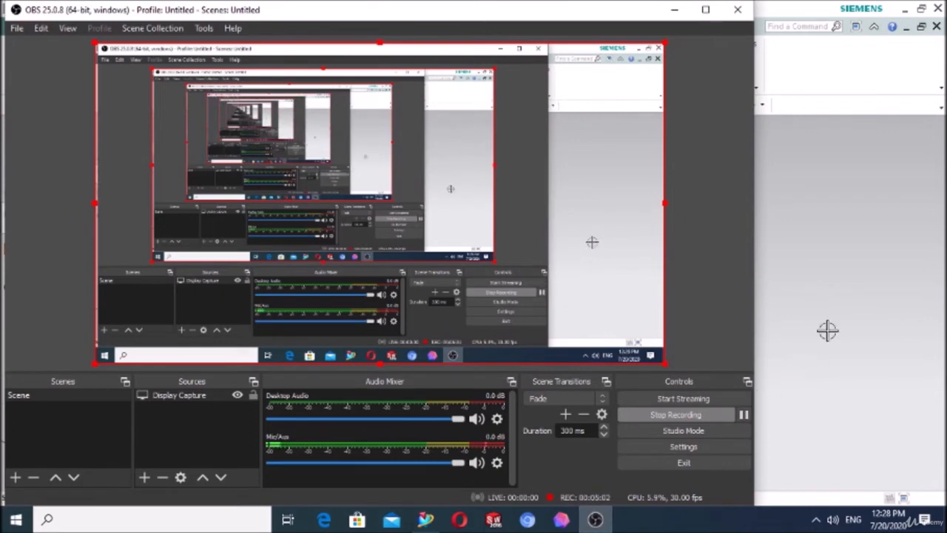
{"action": "left_click", "coordinate": [780, 312]}
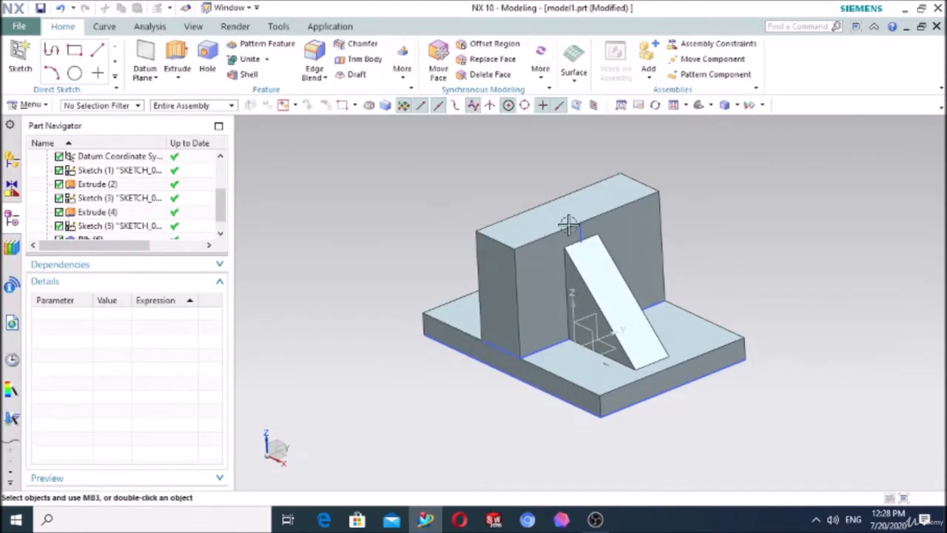
{"action": "scroll", "coordinate": [628, 275], "scroll_direction": "up", "scroll_amount": 2}
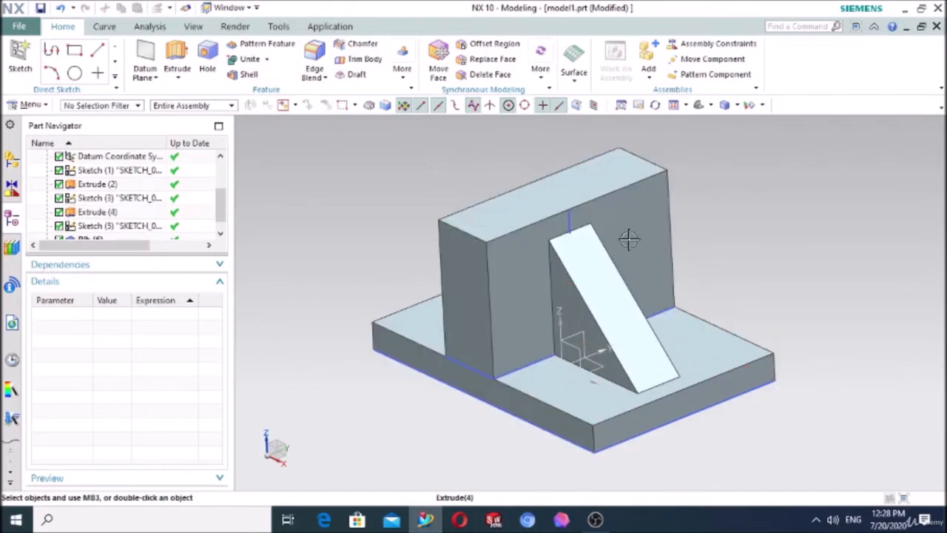
{"action": "scroll", "coordinate": [629, 239], "scroll_direction": "up", "scroll_amount": 1}
{"action": "left_click", "coordinate": [523, 215]}
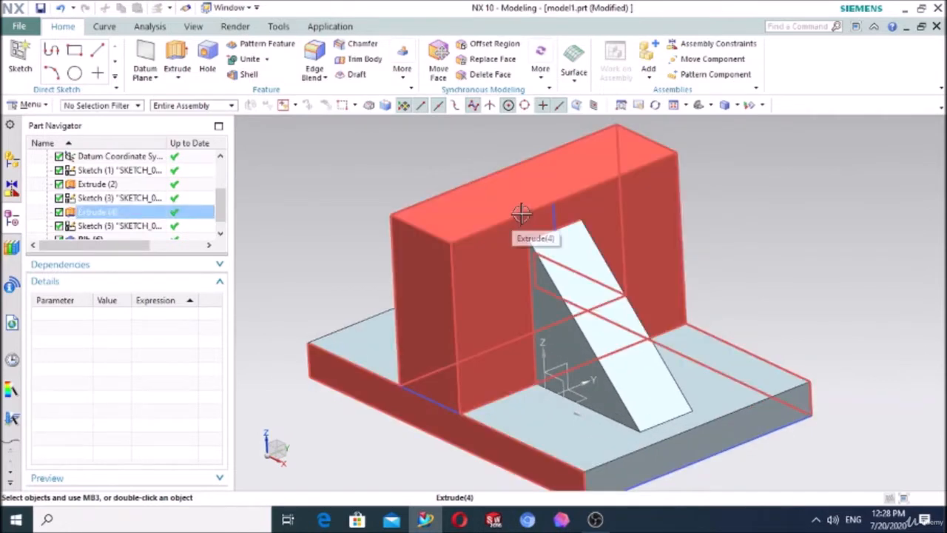
{"action": "key", "text": "Escape"}
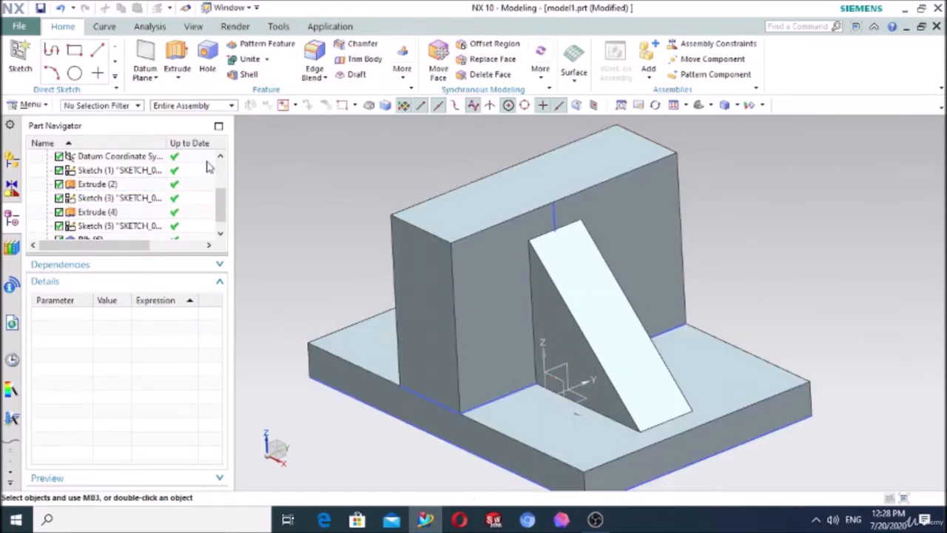
Step: Delete the rib feature between the upright block and the base plate
{"action": "scroll", "coordinate": [160, 157], "scroll_direction": "down", "scroll_amount": 1}
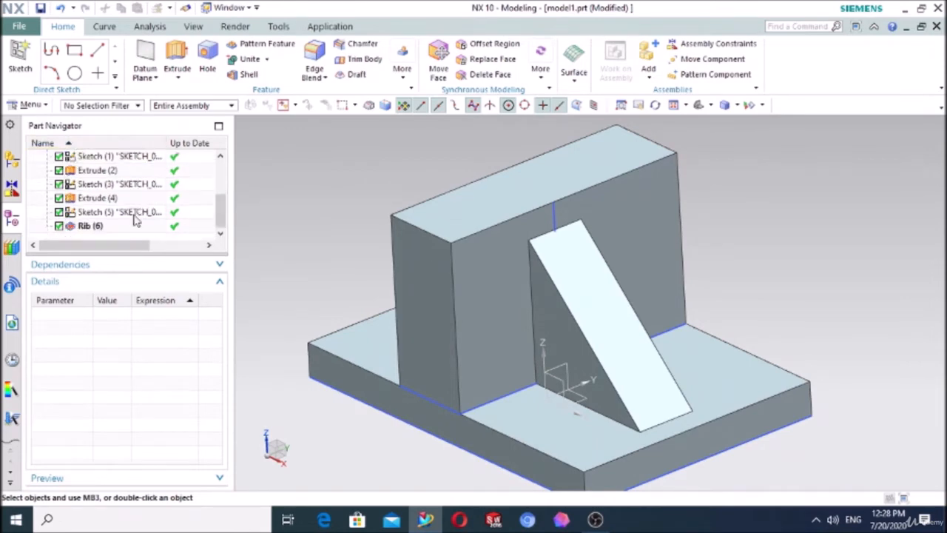
{"action": "left_click", "coordinate": [100, 227]}
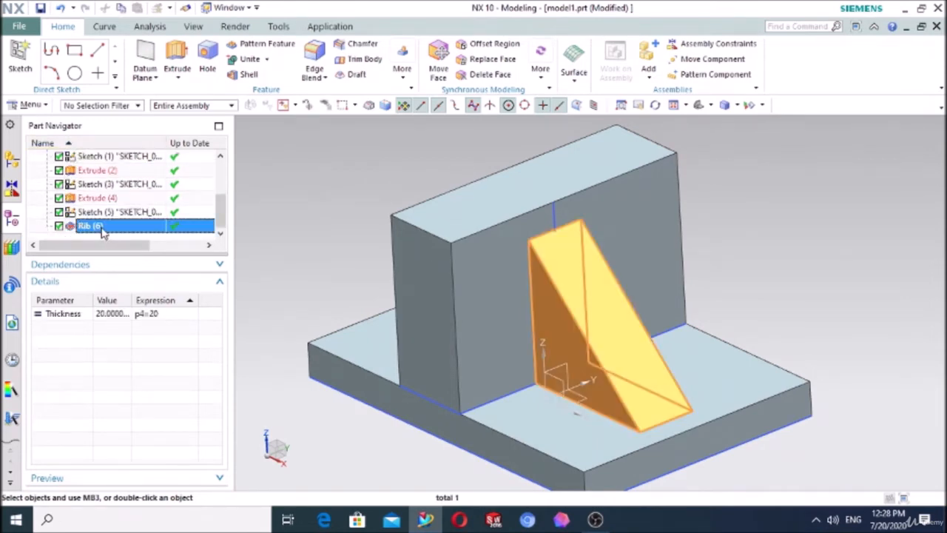
{"action": "key", "text": "Delete"}
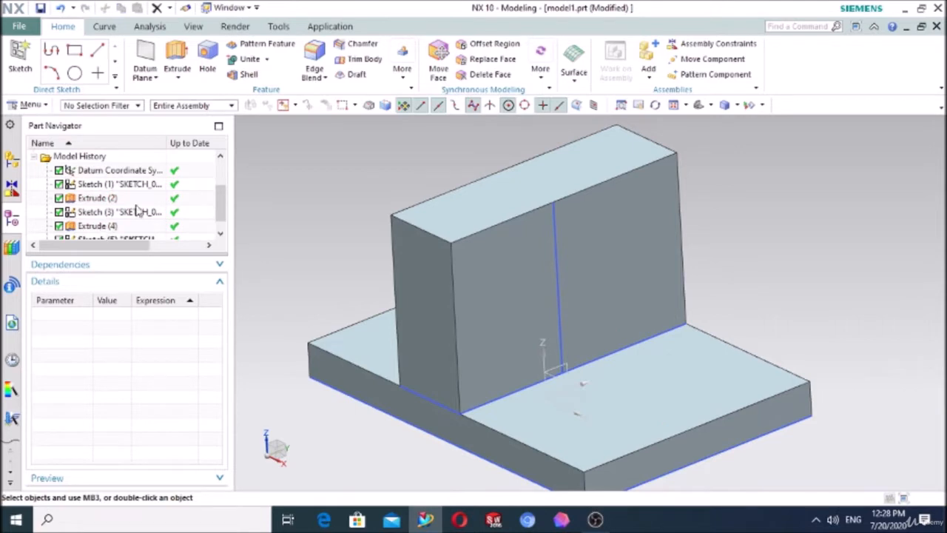
Step: Start a new rib on the combined body and open its section sketch on the datum XZ plane
{"action": "scroll", "coordinate": [333, 185], "scroll_direction": "down", "scroll_amount": 3}
{"action": "middle_click_drag", "start_coordinate": [330, 173], "coordinate": [355, 173]}
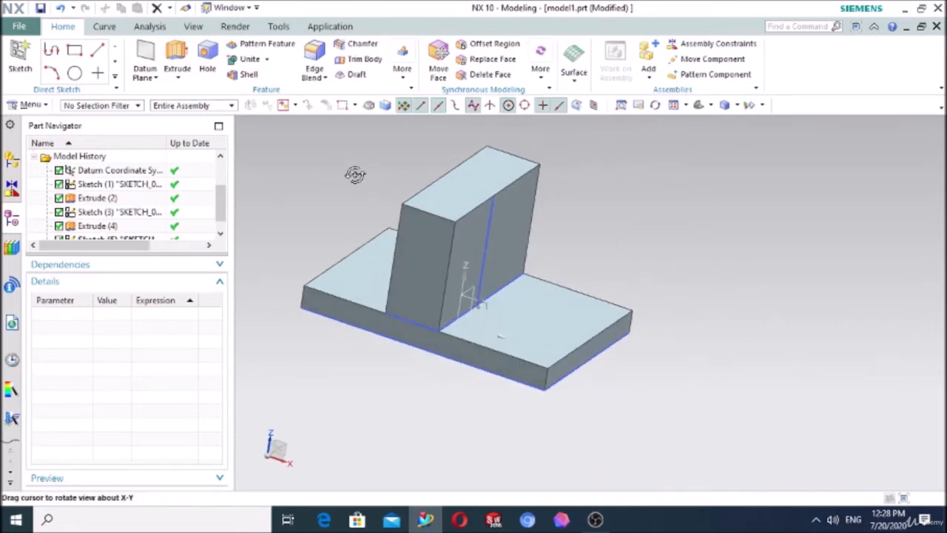
{"action": "left_click", "coordinate": [405, 78]}
{"action": "left_click", "coordinate": [407, 108]}
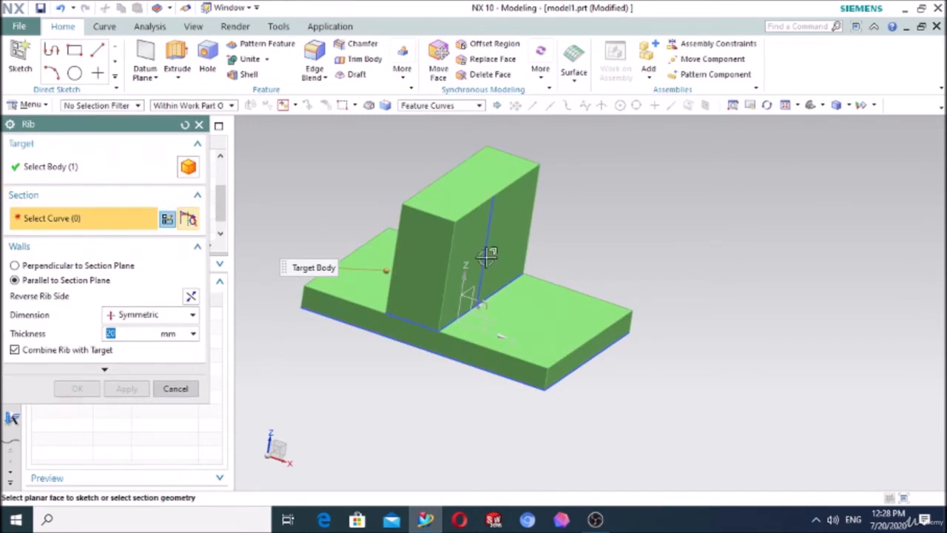
{"action": "left_click", "coordinate": [486, 310]}
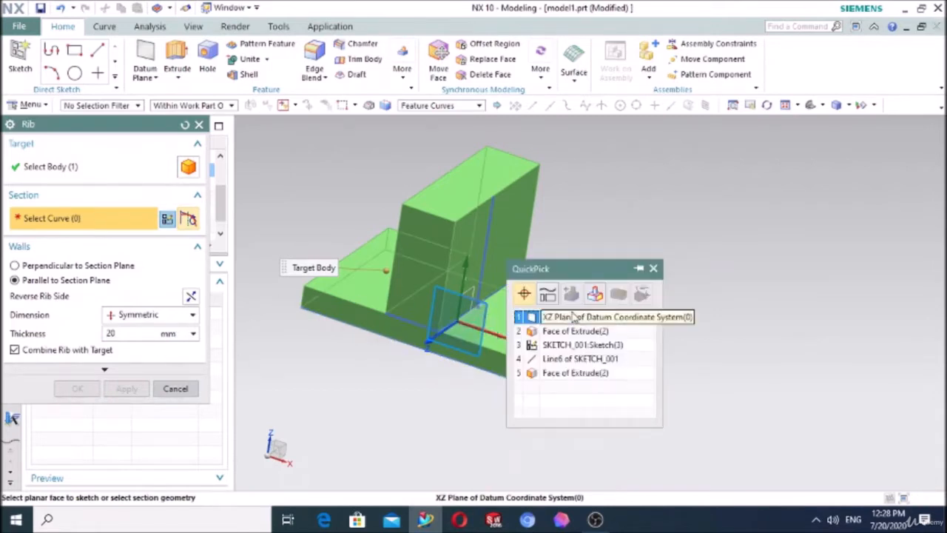
{"action": "left_click", "coordinate": [565, 326]}
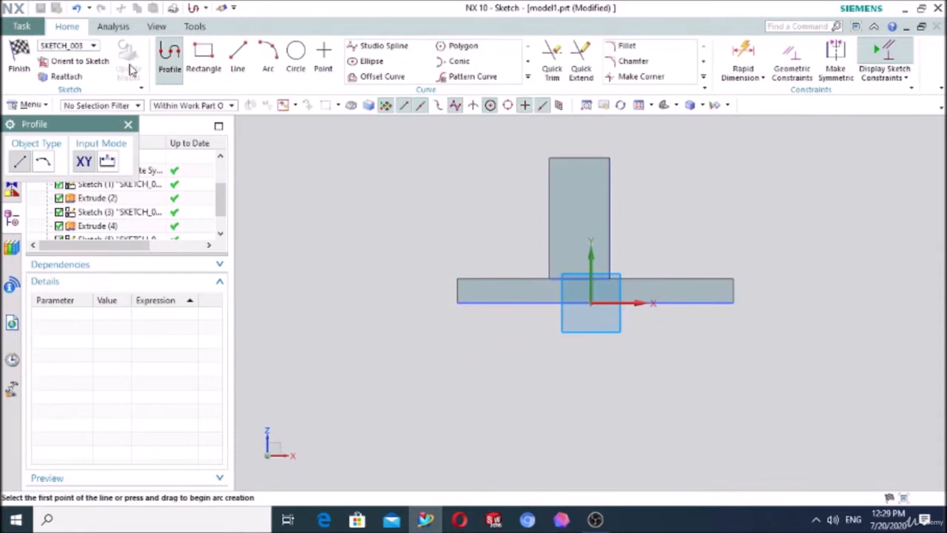
Step: Draw the rib section line from the block's top +X corner to the base plate's top +X corner and finish the sketch
{"action": "left_click", "coordinate": [238, 55]}
{"action": "scroll", "coordinate": [707, 150], "scroll_direction": "up", "scroll_amount": 1}
{"action": "scroll", "coordinate": [707, 149], "scroll_direction": "up", "scroll_amount": 1}
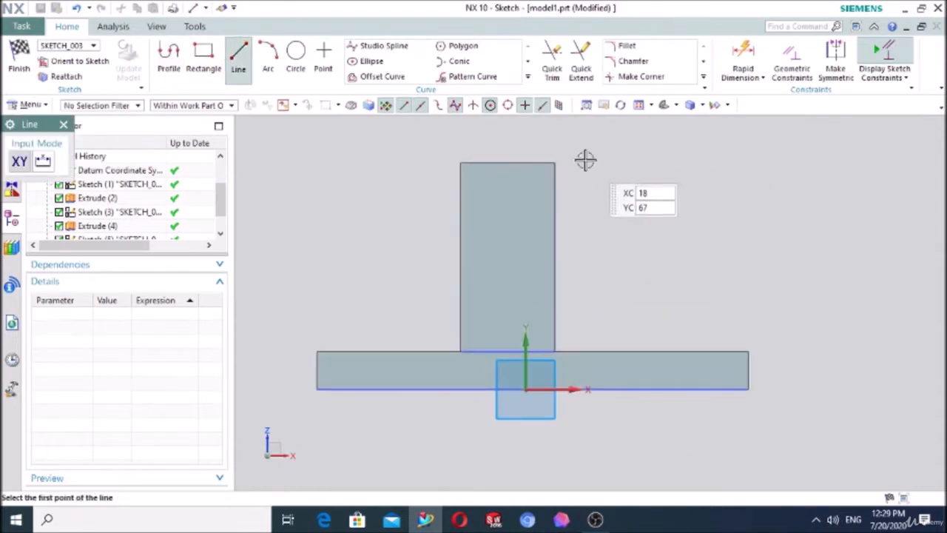
{"action": "left_click", "coordinate": [556, 163]}
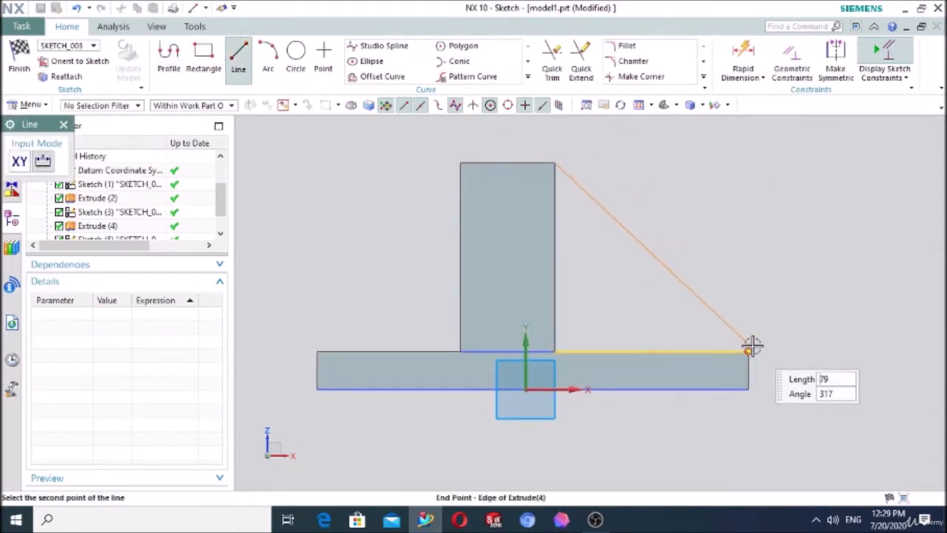
{"action": "left_click", "coordinate": [749, 351]}
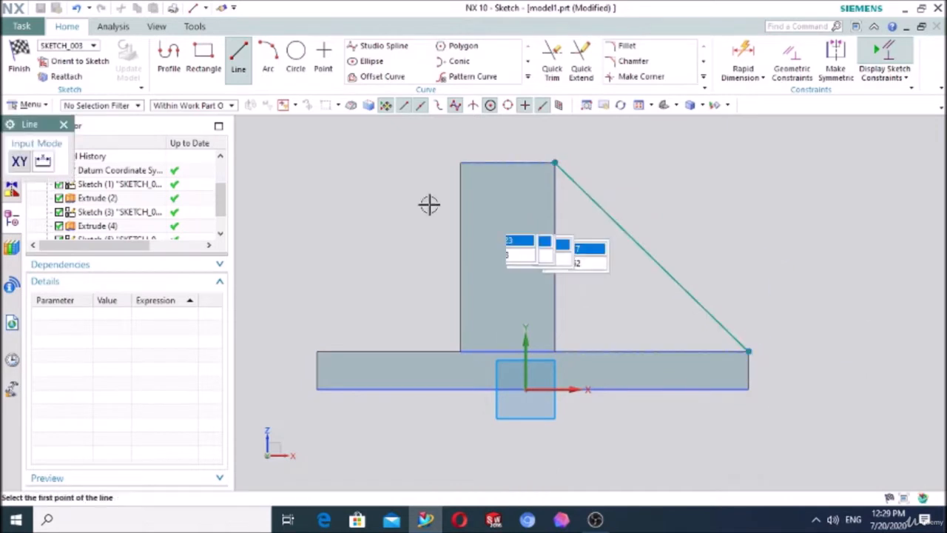
{"action": "left_click", "coordinate": [63, 124]}
{"action": "left_click", "coordinate": [19, 62]}
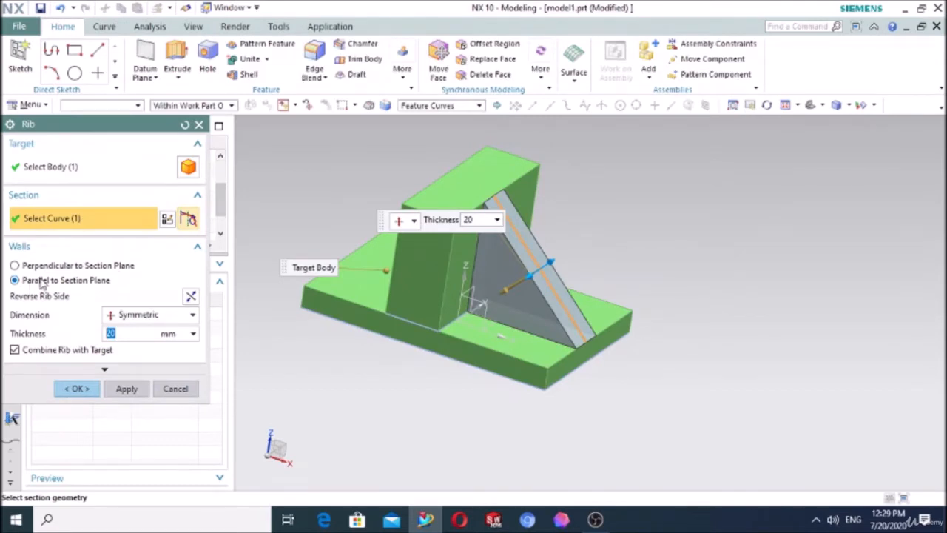
Step: Examine the rib preview's ends along the block's top edge and the base plate's outer edge
{"action": "middle_click_drag", "start_coordinate": [585, 243], "coordinate": [644, 232]}
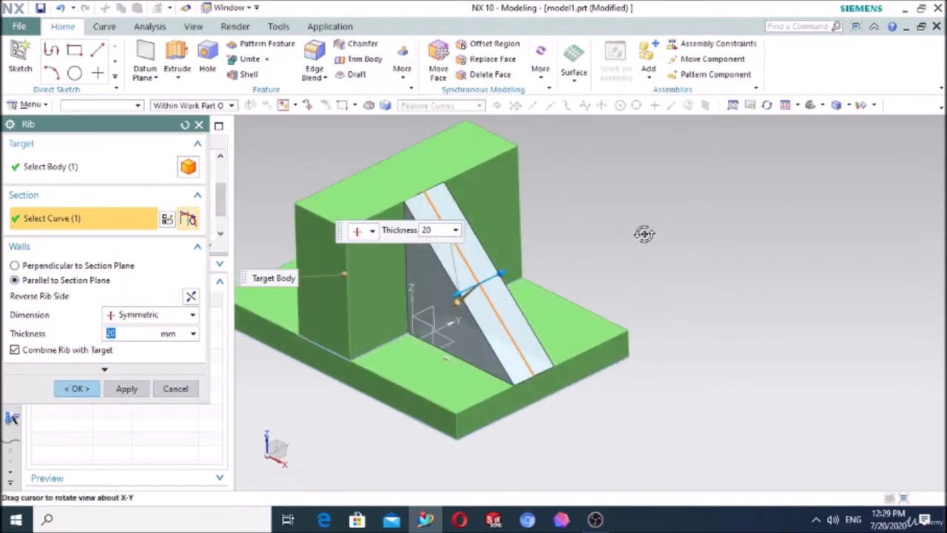
{"action": "scroll", "coordinate": [396, 200], "scroll_direction": "up", "scroll_amount": 5}
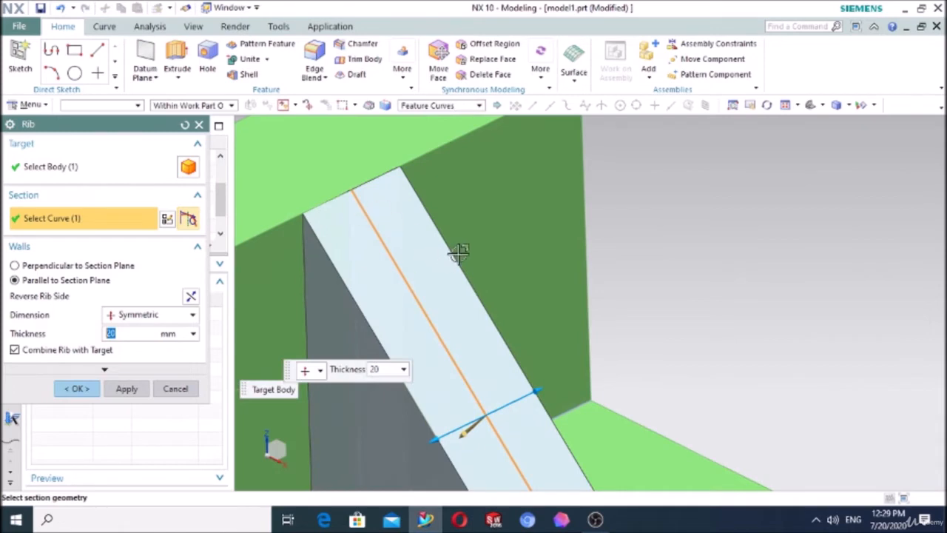
{"action": "scroll", "coordinate": [600, 241], "scroll_direction": "down", "scroll_amount": 5}
{"action": "middle_click_drag", "start_coordinate": [649, 281], "coordinate": [638, 264]}
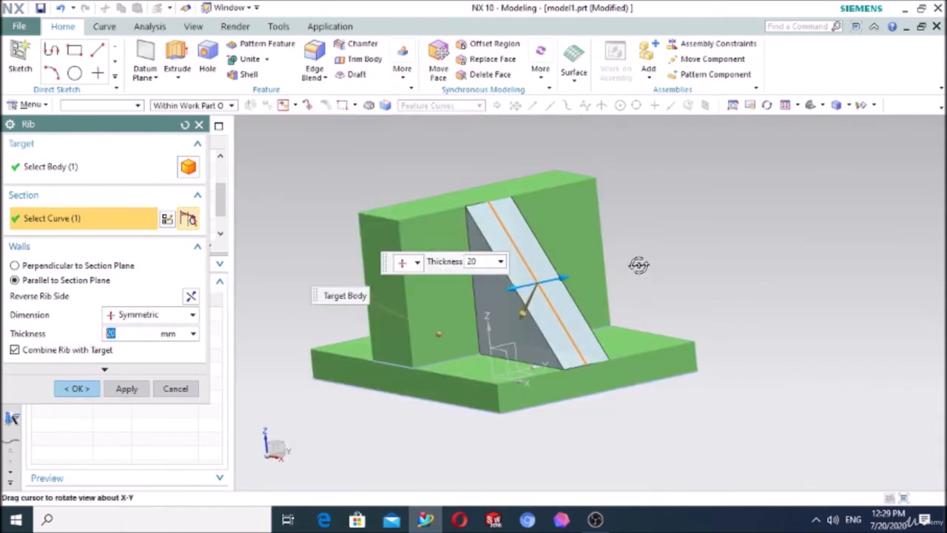
{"action": "scroll", "coordinate": [605, 333], "scroll_direction": "up", "scroll_amount": 5}
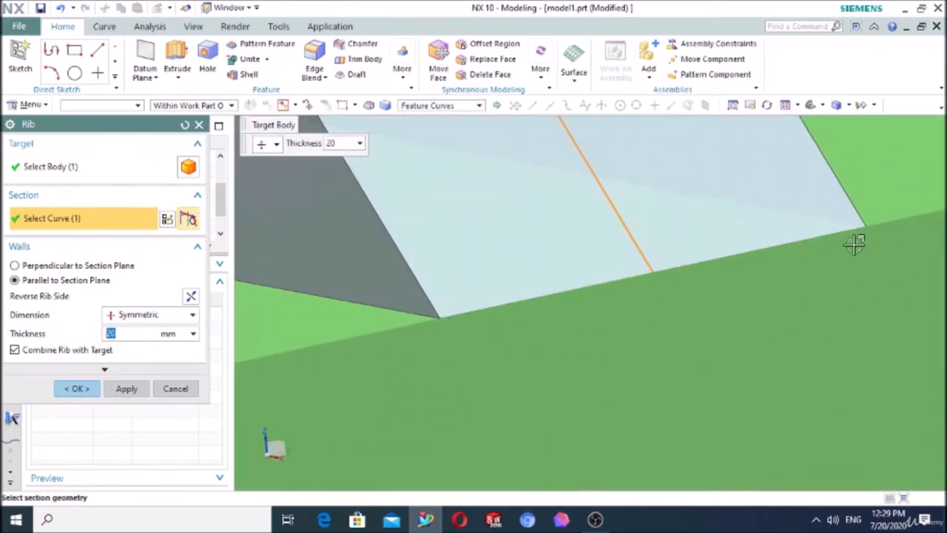
{"action": "scroll", "coordinate": [630, 332], "scroll_direction": "down", "scroll_amount": 5}
{"action": "scroll", "coordinate": [554, 158], "scroll_direction": "up", "scroll_amount": 6}
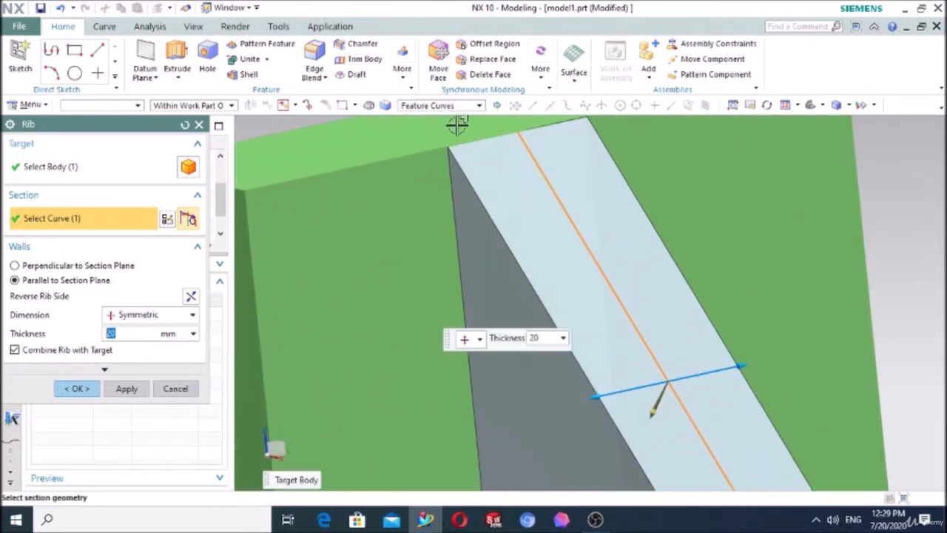
{"action": "scroll", "coordinate": [523, 296], "scroll_direction": "down", "scroll_amount": 4}
{"action": "scroll", "coordinate": [511, 222], "scroll_direction": "up", "scroll_amount": 6}
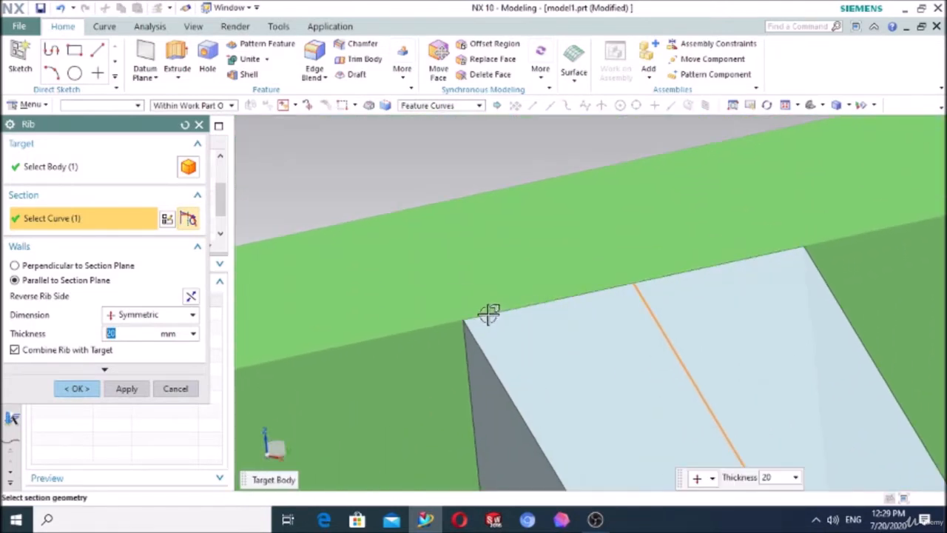
{"action": "scroll", "coordinate": [522, 259], "scroll_direction": "down", "scroll_amount": 4}
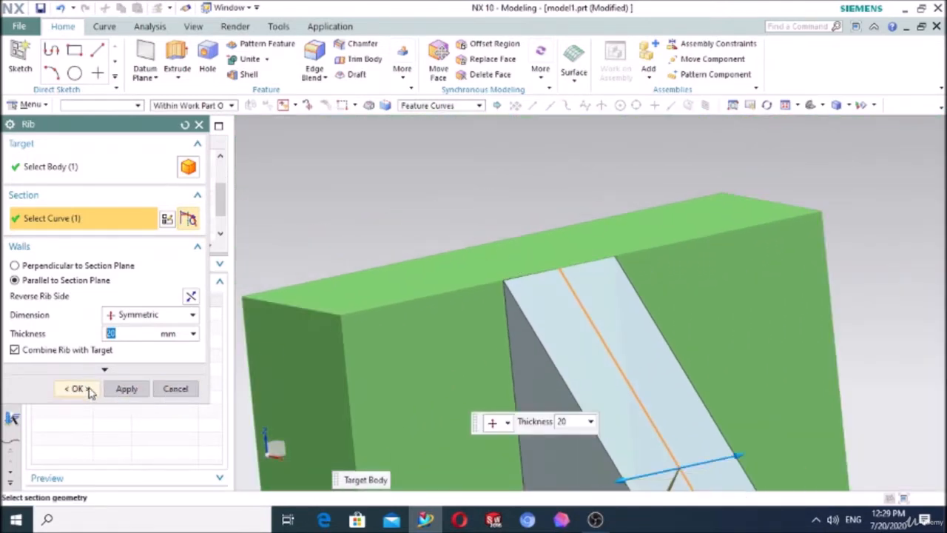
Step: Create the 20 mm symmetric rib with walls parallel to the section plane, combined with the target body
{"action": "left_click", "coordinate": [81, 389]}
{"action": "scroll", "coordinate": [518, 249], "scroll_direction": "down", "scroll_amount": 5}
{"action": "middle_click_drag", "start_coordinate": [628, 256], "coordinate": [664, 258]}
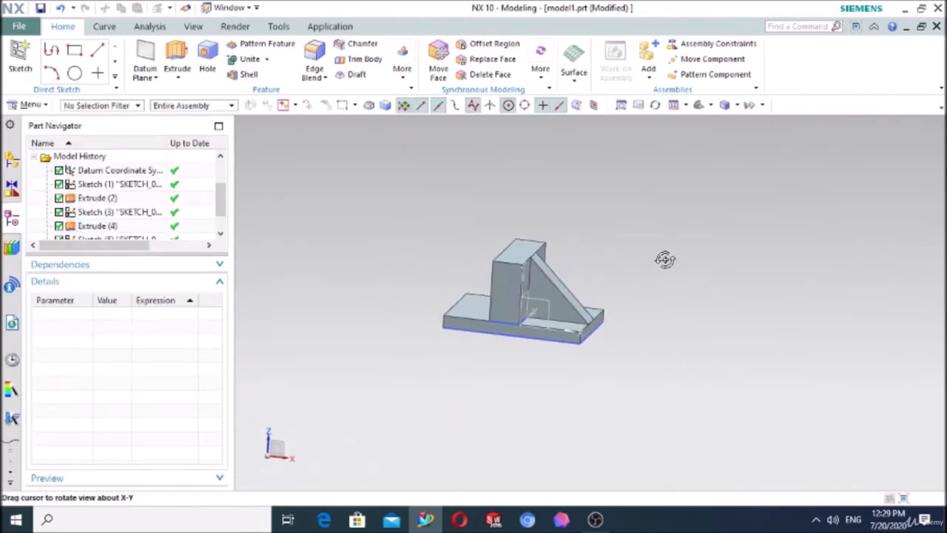
{"action": "scroll", "coordinate": [591, 276], "scroll_direction": "up", "scroll_amount": 5}
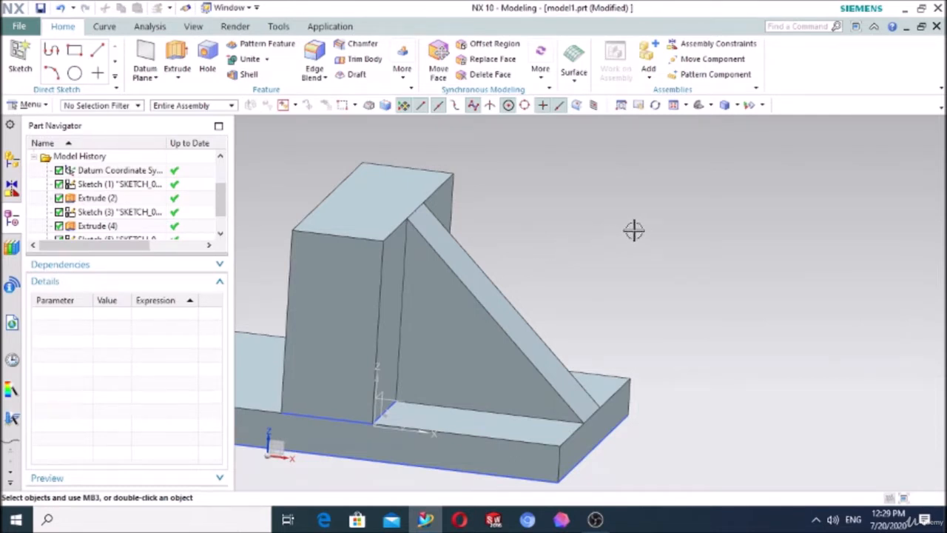
{"action": "scroll", "coordinate": [597, 230], "scroll_direction": "down", "scroll_amount": 3}
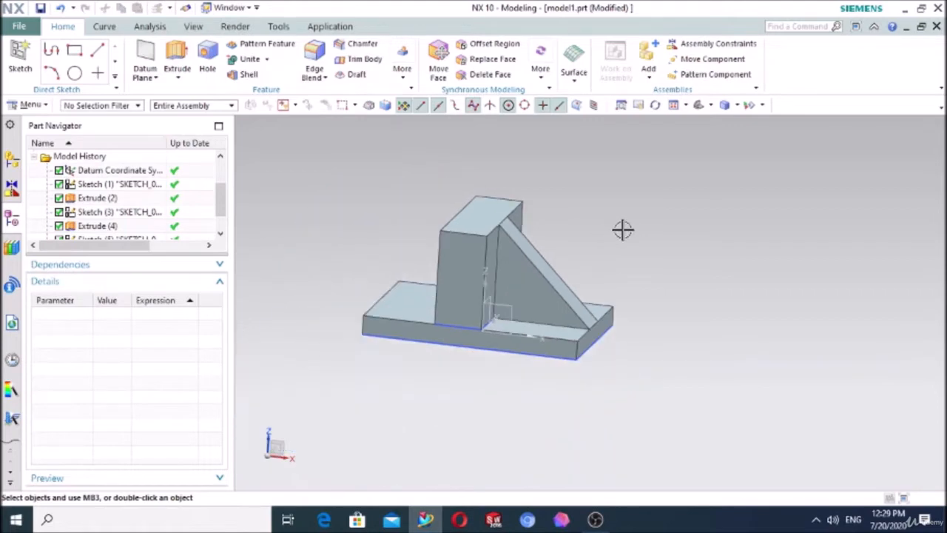
{"action": "middle_click_drag", "start_coordinate": [624, 229], "coordinate": [587, 213]}
{"action": "scroll", "coordinate": [586, 213], "scroll_direction": "up", "scroll_amount": 5}
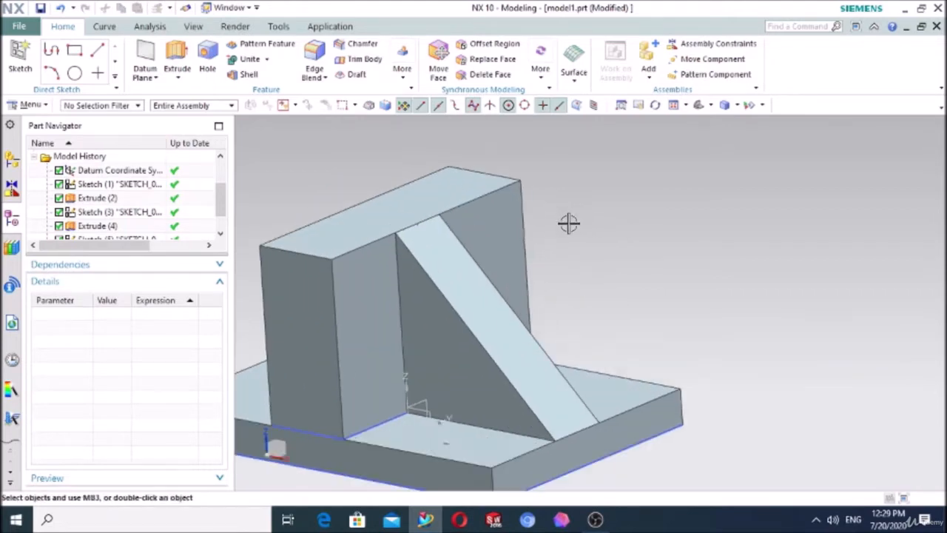
Step: Delete the rib, the upright block and the block's sketch from the base plate
{"action": "left_click", "coordinate": [451, 321]}
{"action": "key", "text": "Delete"}
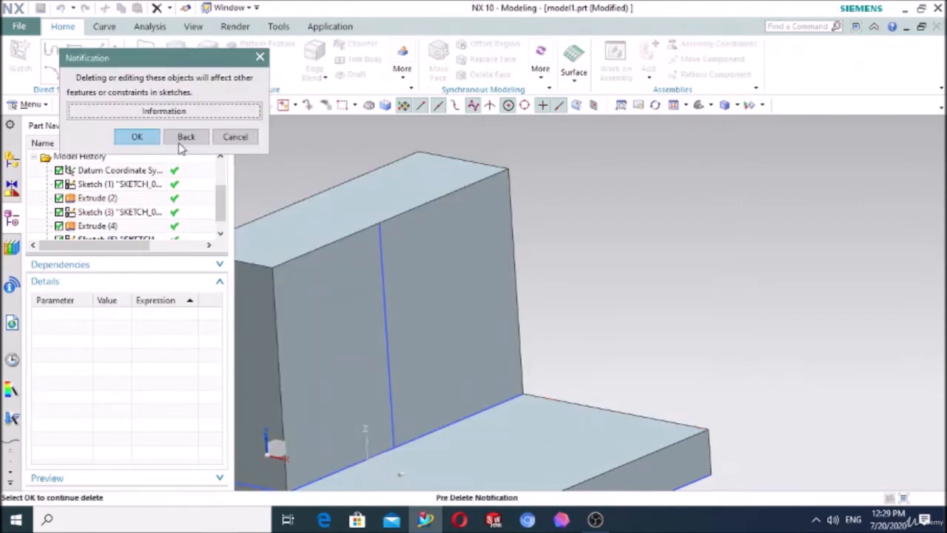
{"action": "left_click", "coordinate": [137, 137]}
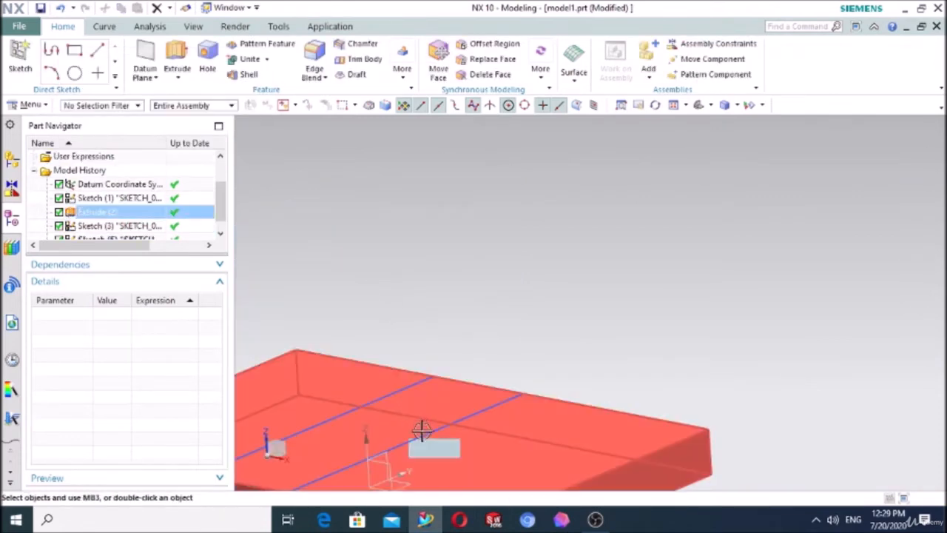
{"action": "left_click", "coordinate": [425, 434]}
{"action": "key", "text": "Delete"}
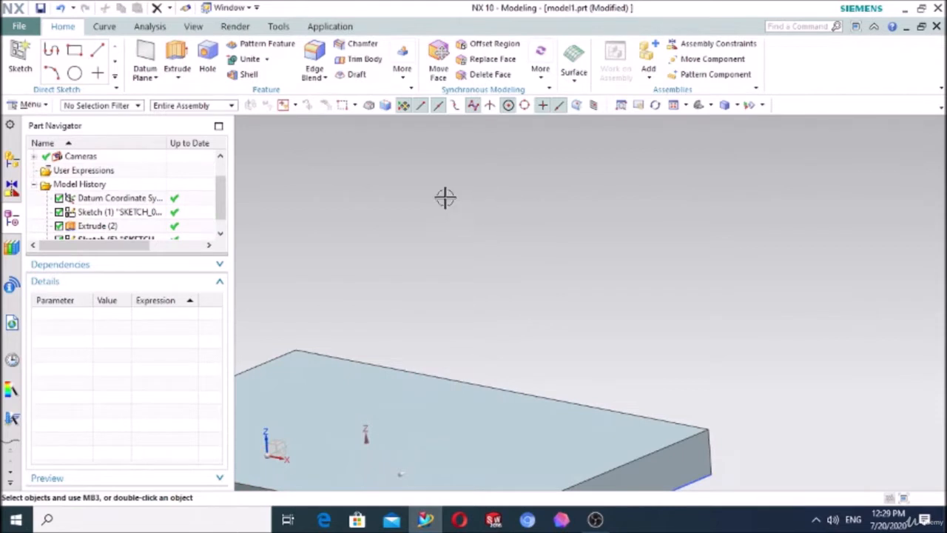
Step: Sketch a circle about 46 mm in diameter on the base plate's top face, centred on the datum origin
{"action": "scroll", "coordinate": [445, 197], "scroll_direction": "down", "scroll_amount": 3}
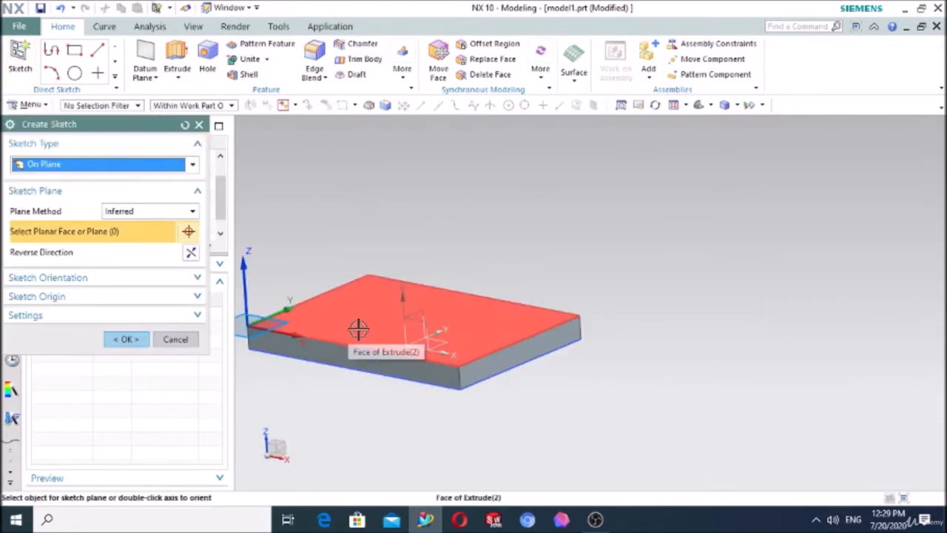
{"action": "left_click", "coordinate": [358, 330]}
{"action": "left_click", "coordinate": [127, 339]}
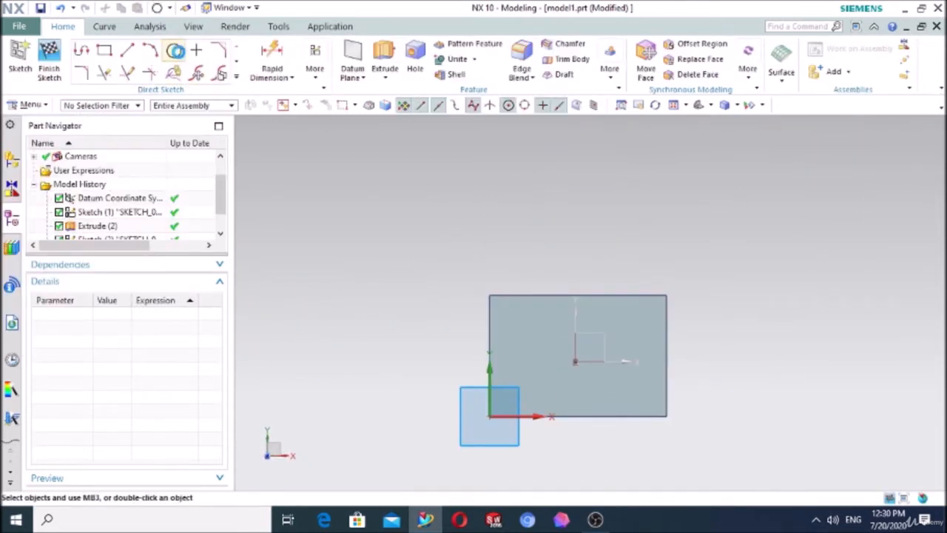
{"action": "left_click", "coordinate": [175, 50]}
{"action": "scroll", "coordinate": [574, 348], "scroll_direction": "up", "scroll_amount": 2}
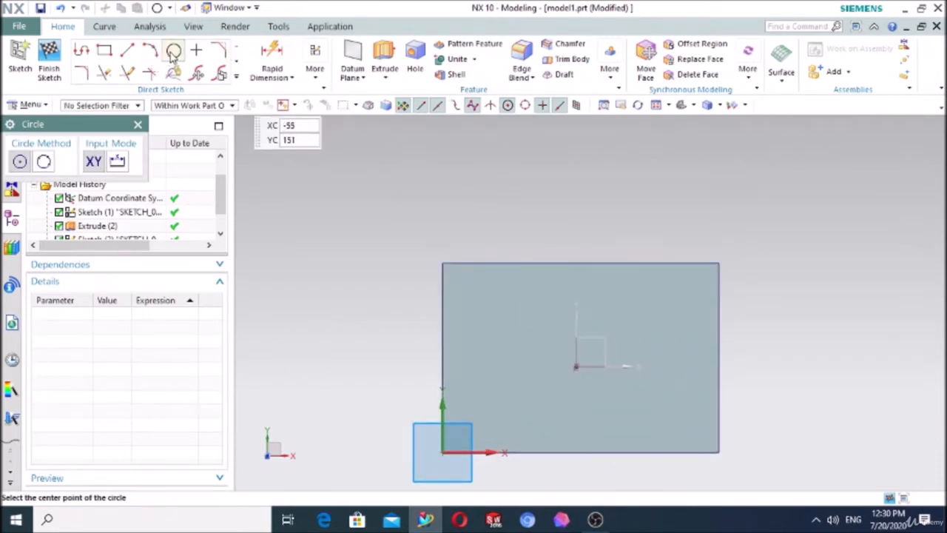
{"action": "left_click", "coordinate": [576, 365]}
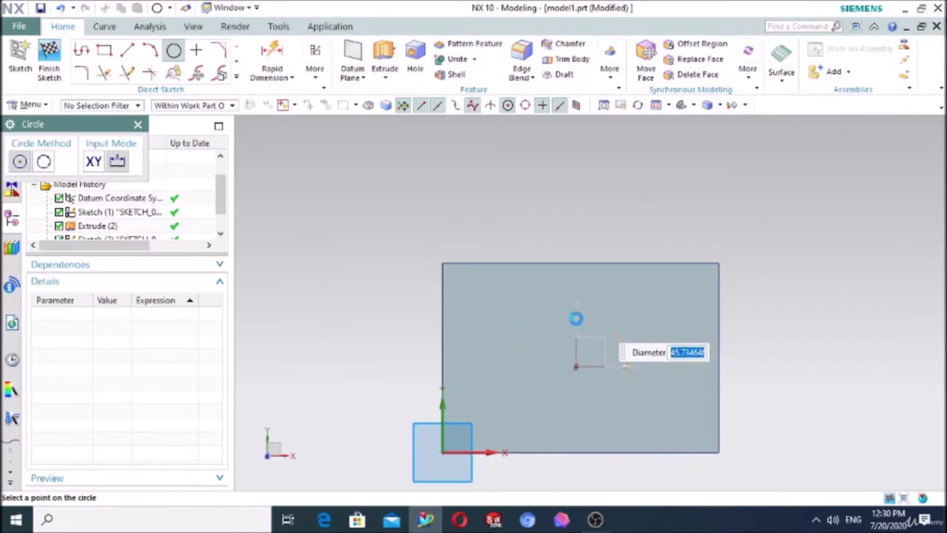
{"action": "left_click", "coordinate": [576, 318]}
{"action": "left_click", "coordinate": [139, 125]}
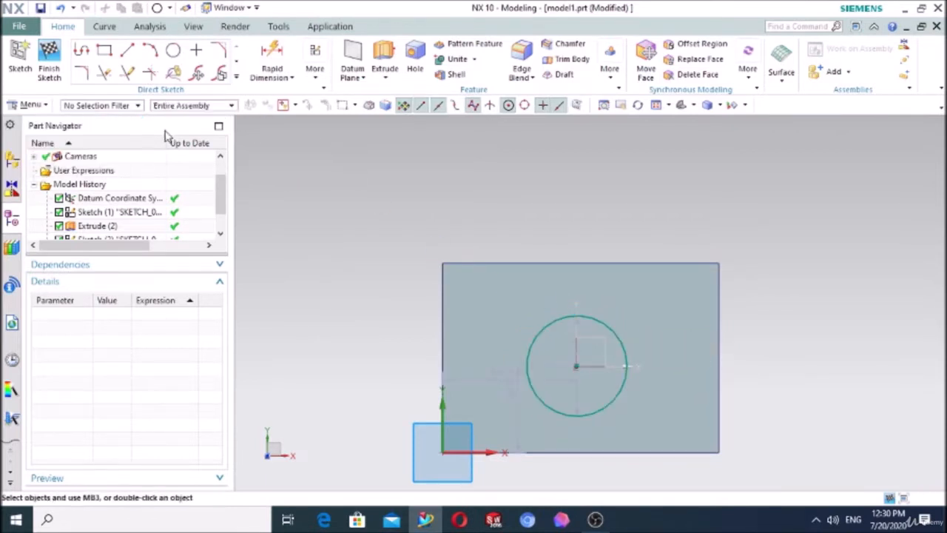
Step: Start an extrusion of the circle upward from 0 to 55 mm with the inferred Boolean
{"action": "left_click", "coordinate": [384, 61]}
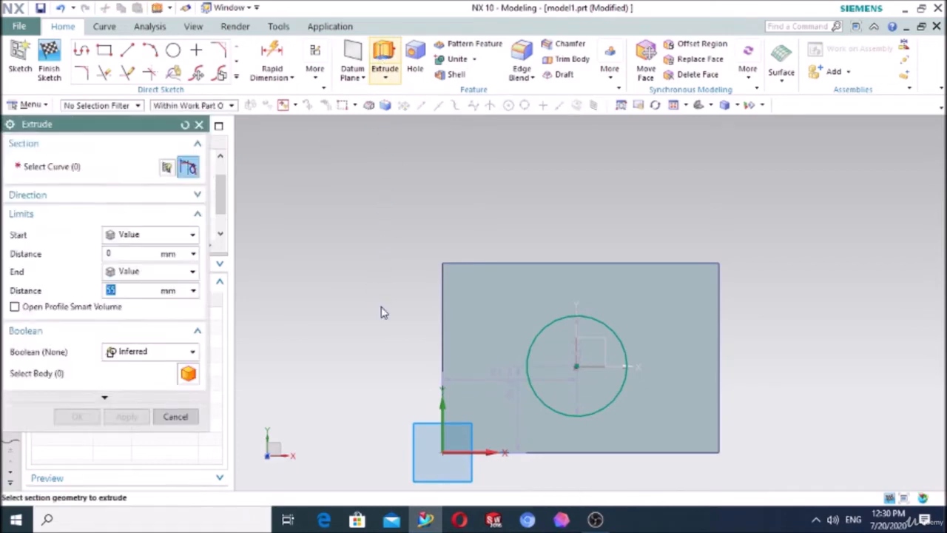
{"action": "middle_click_drag", "start_coordinate": [378, 304], "coordinate": [360, 236]}
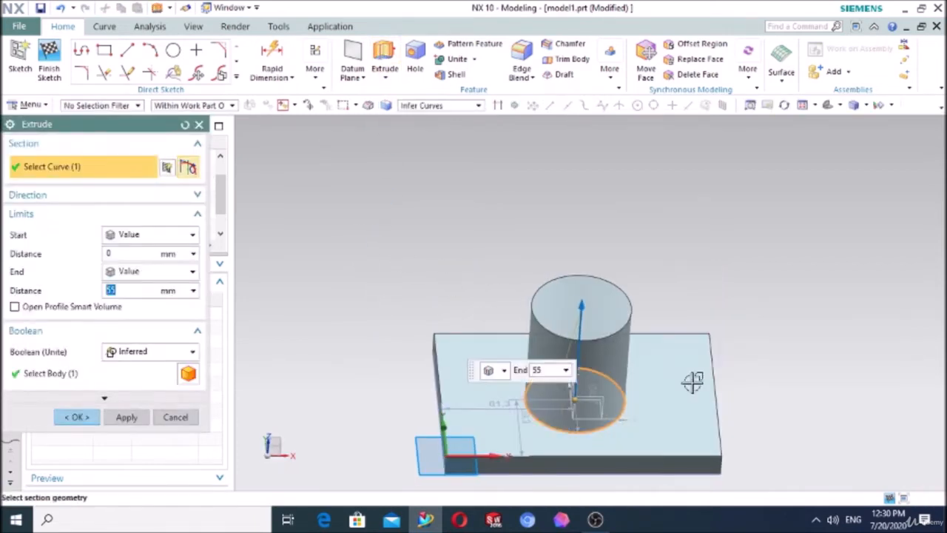
{"action": "left_click", "coordinate": [595, 520]}
{"action": "left_click", "coordinate": [745, 416]}
{"action": "left_click", "coordinate": [745, 416]}
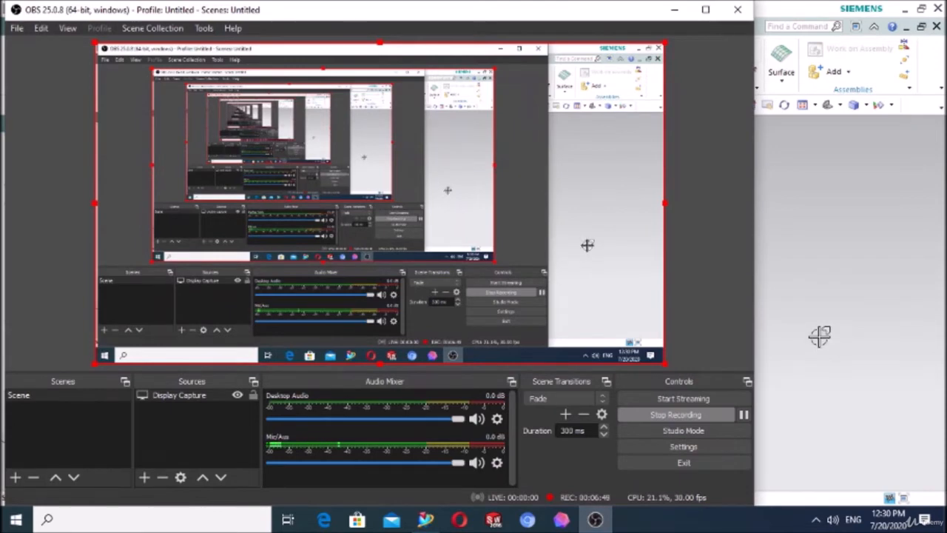
{"action": "left_click", "coordinate": [820, 336]}
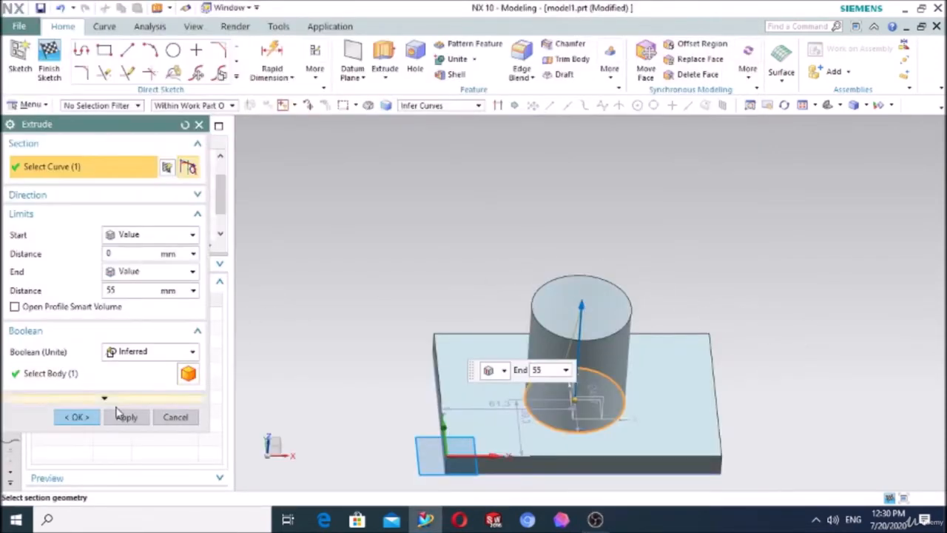
Step: Create the 55 mm high cylinder, united with the base plate
{"action": "left_click", "coordinate": [87, 417]}
{"action": "middle_click_drag", "start_coordinate": [370, 244], "coordinate": [352, 227]}
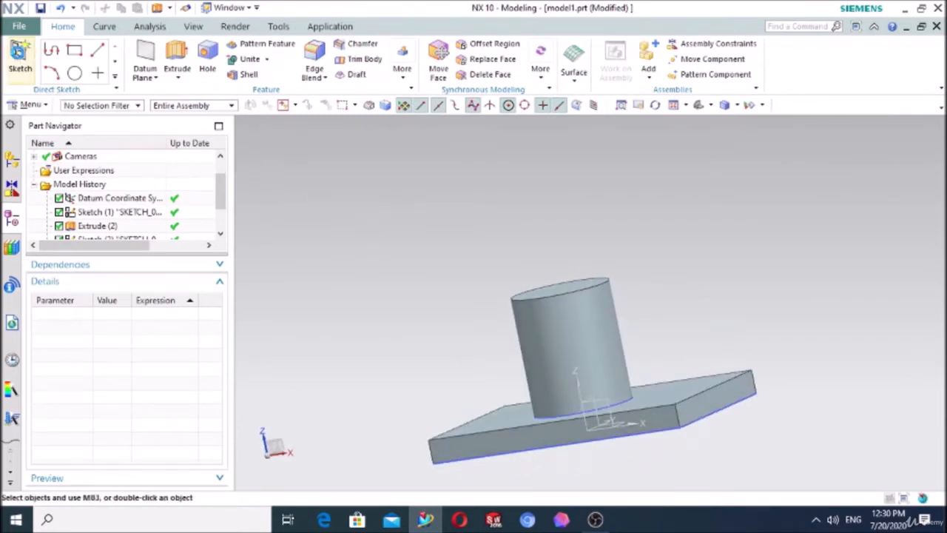
Step: Open a new sketch on the datum XZ plane through the cylinder
{"action": "middle_click_drag", "start_coordinate": [444, 239], "coordinate": [427, 284]}
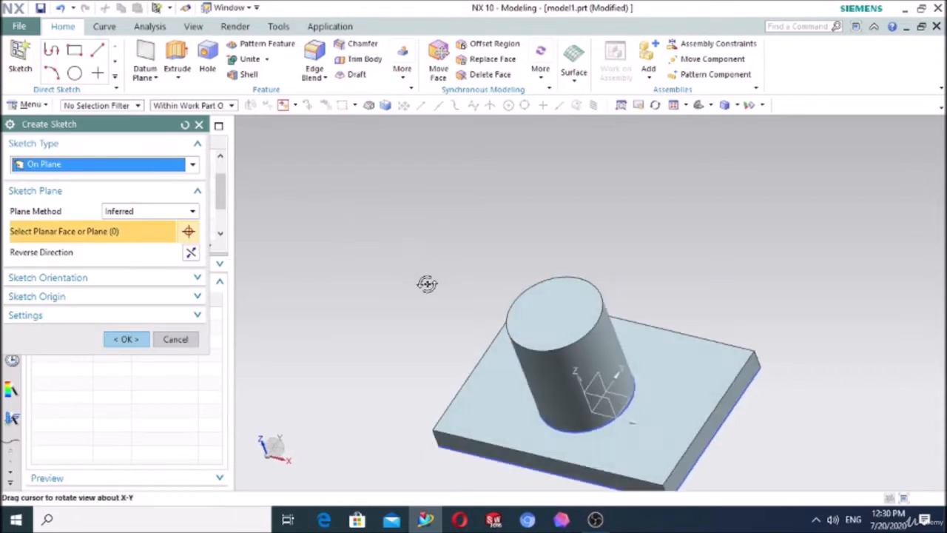
{"action": "left_click", "coordinate": [601, 396]}
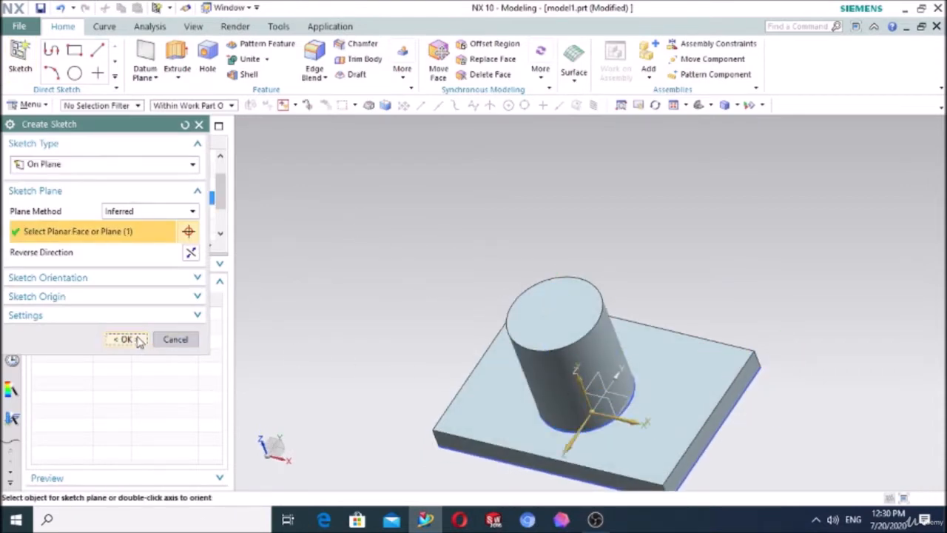
{"action": "left_click", "coordinate": [126, 339]}
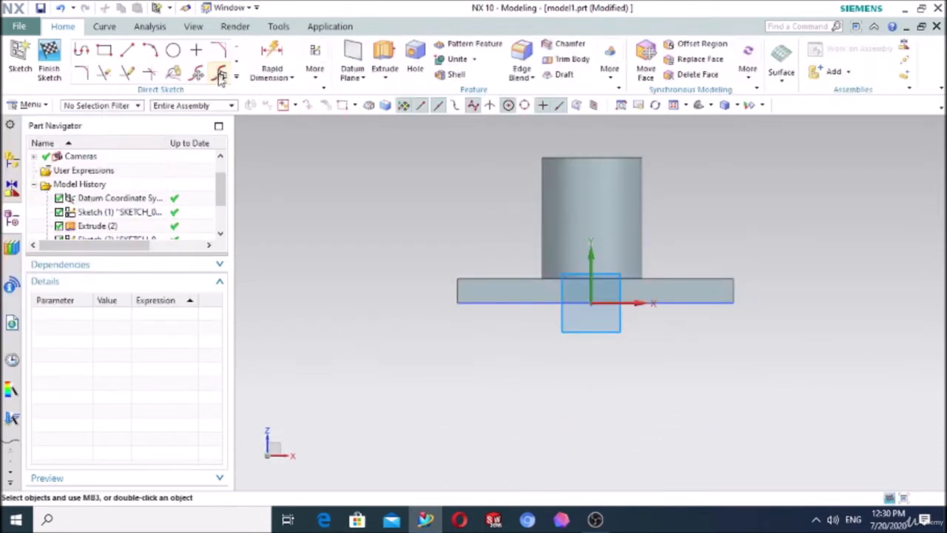
Step: Create an intersection curve between the cylinder's side face and the sketch plane, using the solution on the +X side, and finish the sketch
{"action": "left_click", "coordinate": [235, 76]}
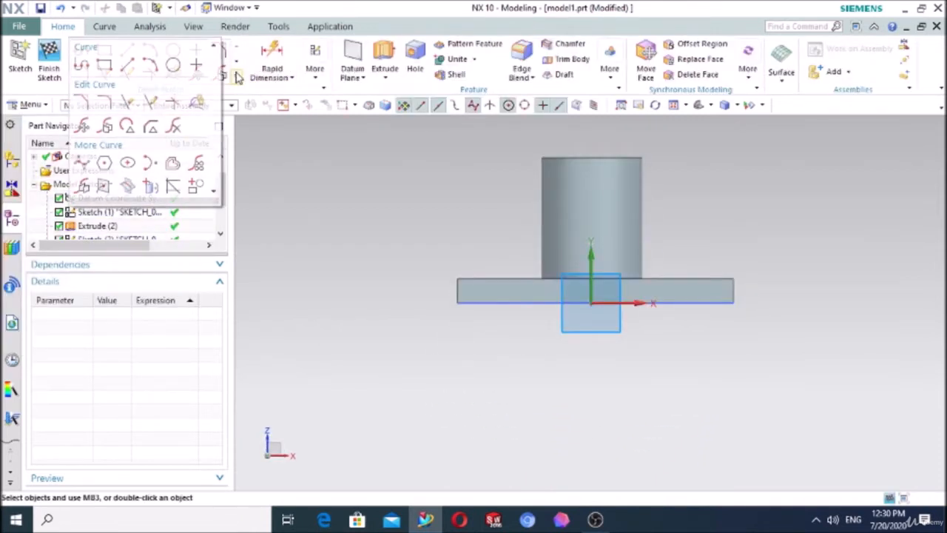
{"action": "left_click", "coordinate": [126, 186]}
{"action": "middle_click_drag", "start_coordinate": [433, 173], "coordinate": [414, 197]}
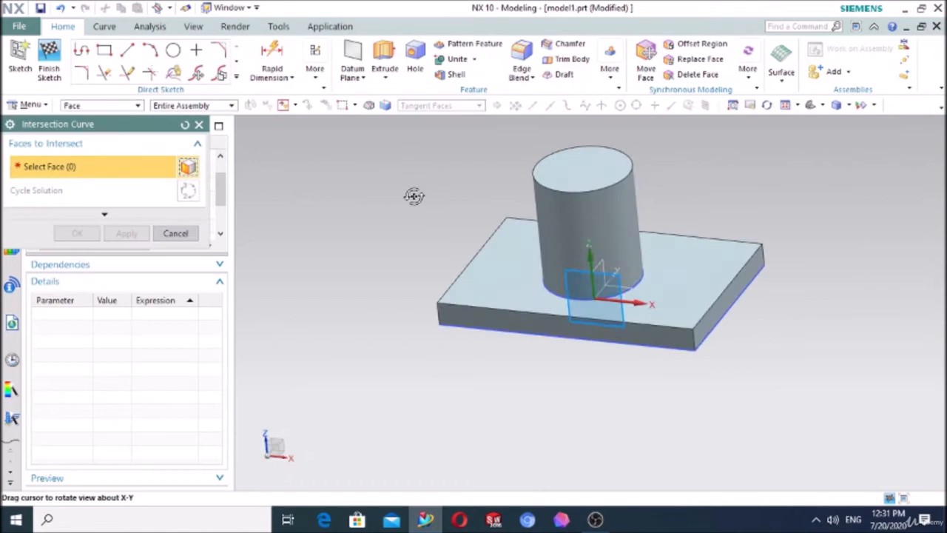
{"action": "left_click", "coordinate": [613, 205]}
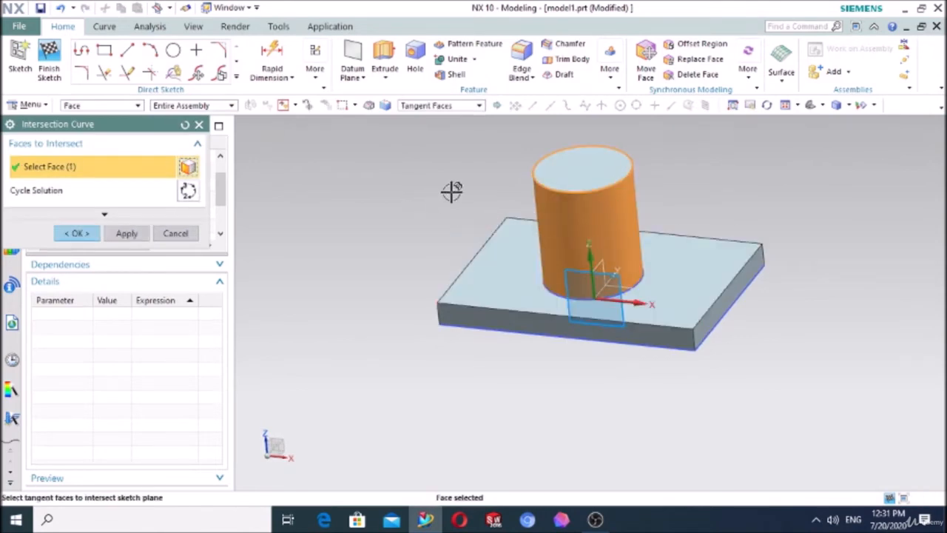
{"action": "middle_click_drag", "start_coordinate": [450, 190], "coordinate": [563, 203]}
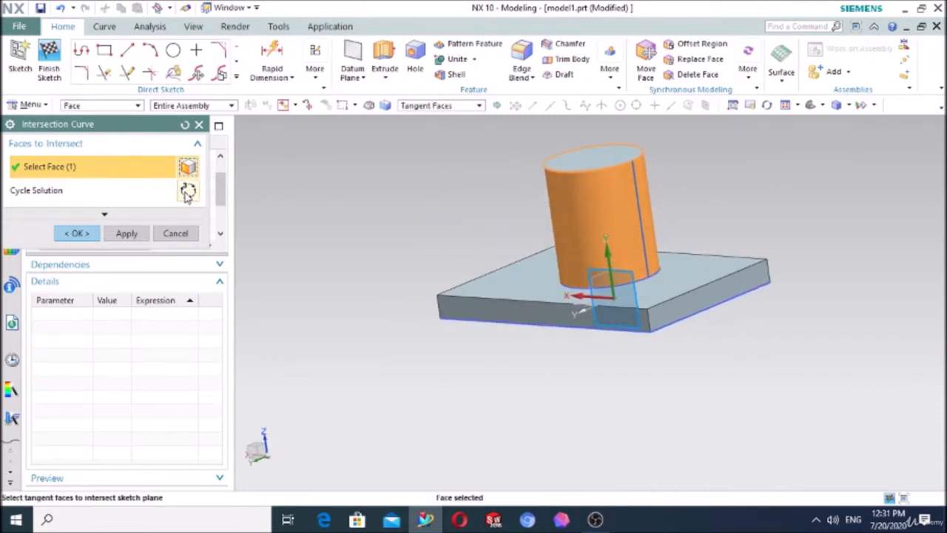
{"action": "middle_click_drag", "start_coordinate": [466, 194], "coordinate": [614, 220]}
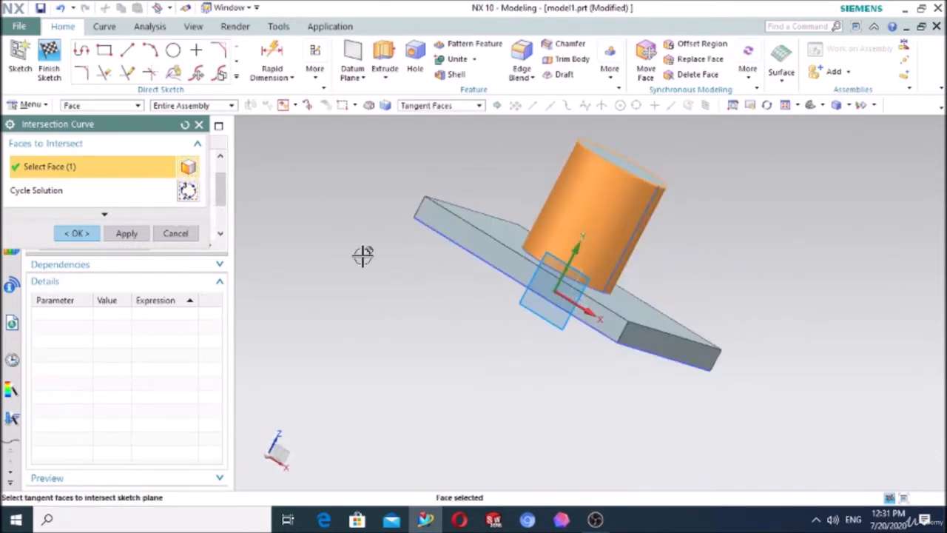
{"action": "left_click", "coordinate": [76, 234]}
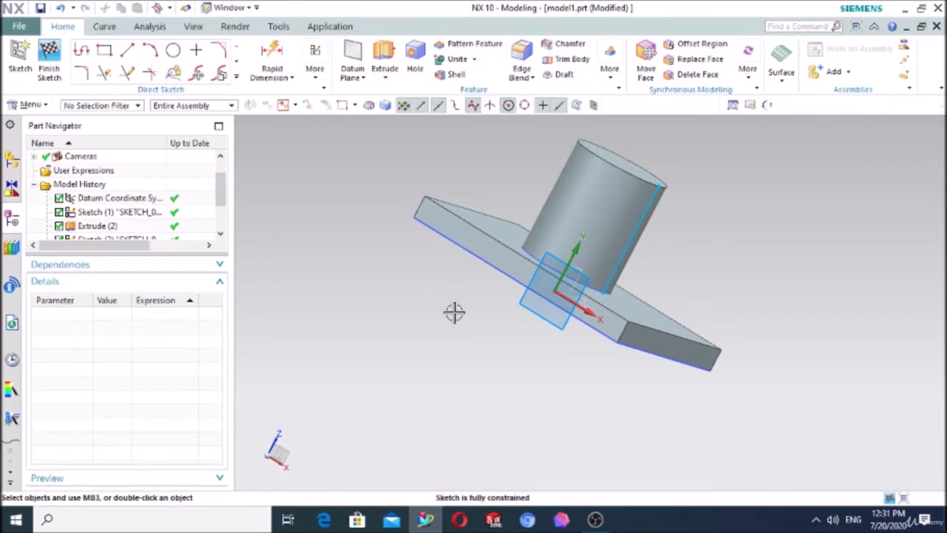
{"action": "left_click", "coordinate": [699, 105]}
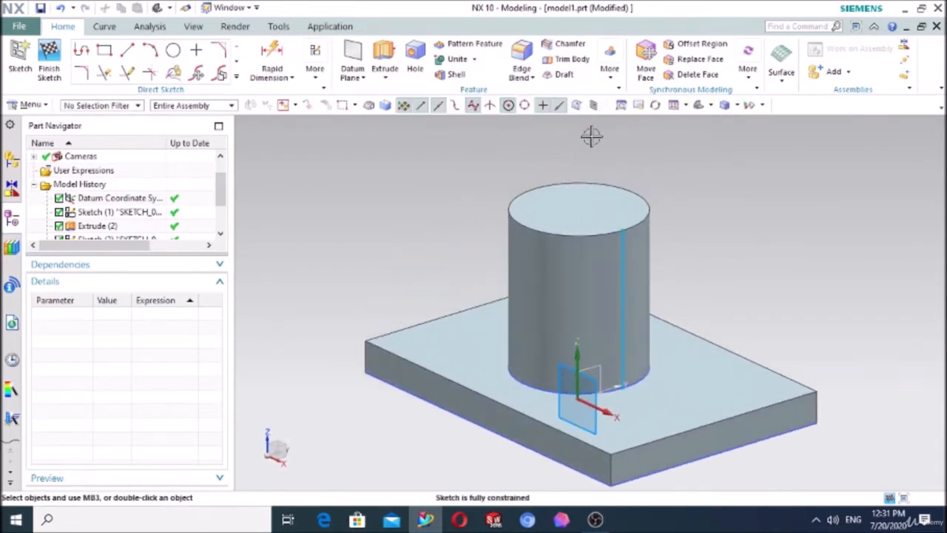
{"action": "middle_click_drag", "start_coordinate": [289, 264], "coordinate": [317, 269]}
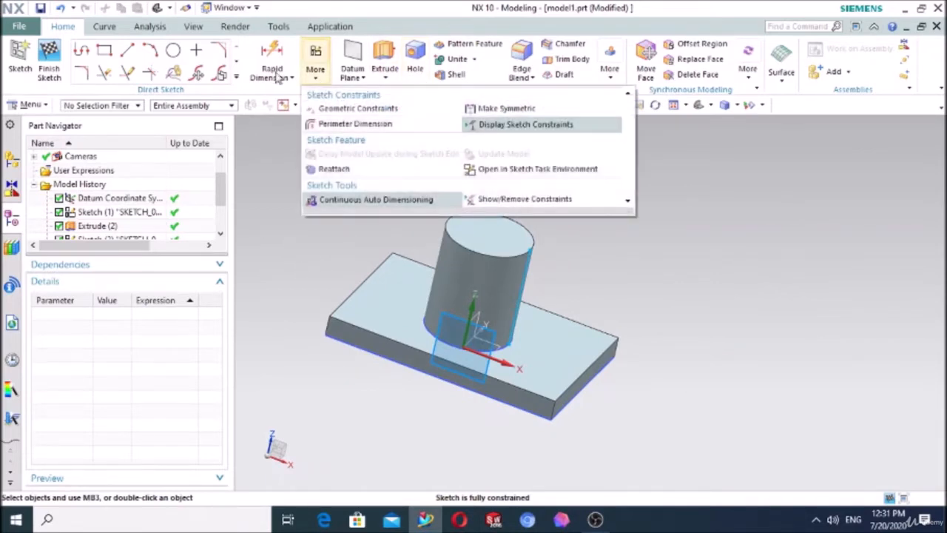
{"action": "left_click", "coordinate": [49, 59]}
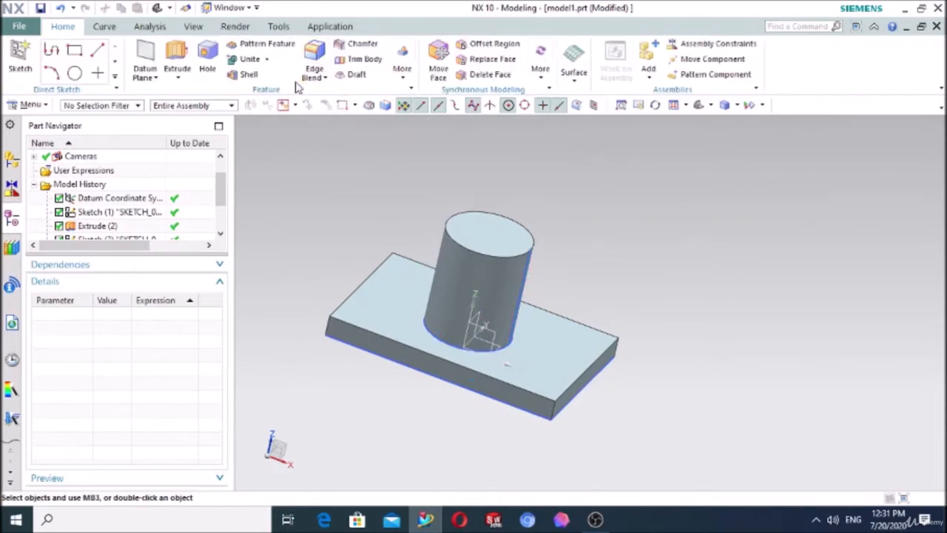
Step: Start a Rib on the plate-and-cylinder body and open its section sketch on the datum XZ plane
{"action": "mouse_move", "coordinate": [404, 83]}
{"action": "left_click", "coordinate": [412, 106]}
{"action": "left_click", "coordinate": [44, 169]}
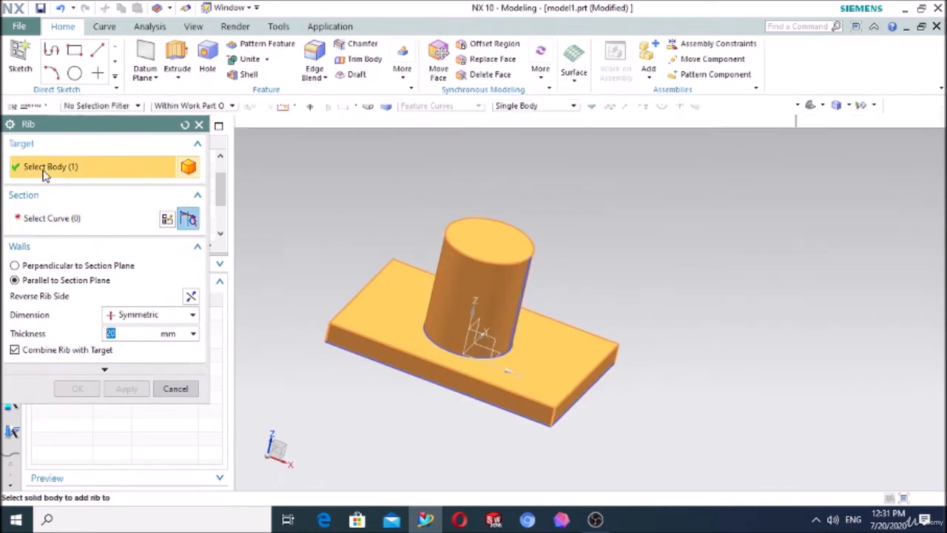
{"action": "left_click", "coordinate": [48, 226]}
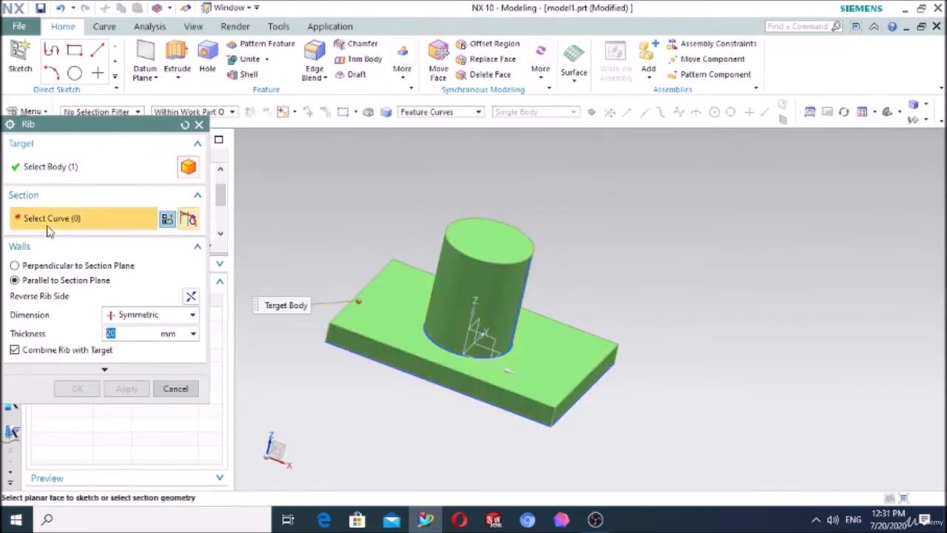
{"action": "middle_click_drag", "start_coordinate": [393, 400], "coordinate": [450, 372]}
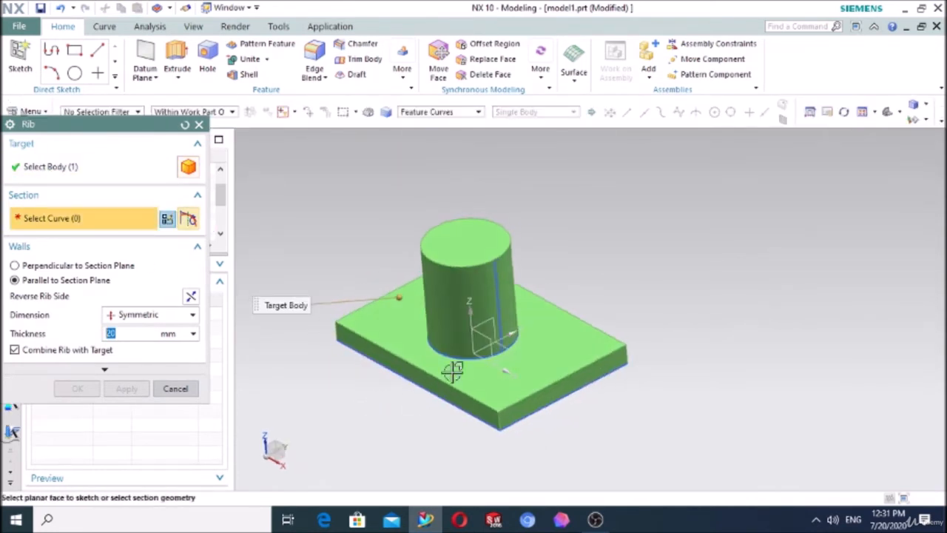
{"action": "left_click", "coordinate": [485, 336]}
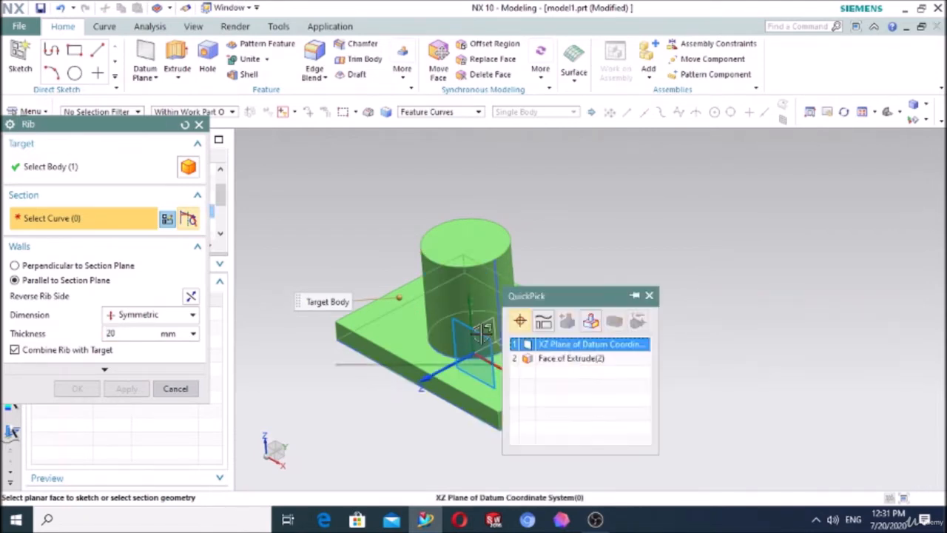
{"action": "left_click", "coordinate": [560, 345]}
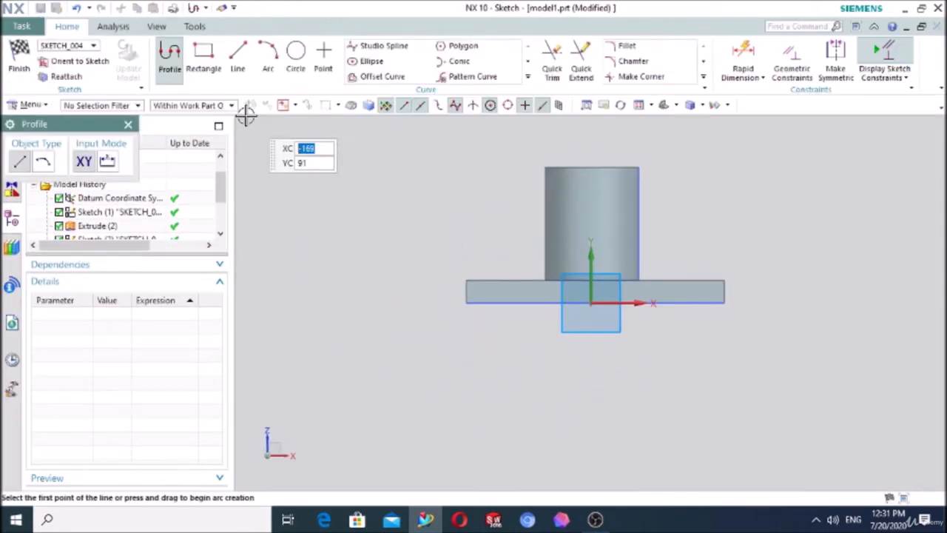
Step: Sketch a sloping line about 52.3 mm long from the intersection curve on the cylinder's side down to the plate's top edge
{"action": "left_click", "coordinate": [238, 55]}
{"action": "scroll", "coordinate": [767, 178], "scroll_direction": "up", "scroll_amount": 5}
{"action": "scroll", "coordinate": [523, 236], "scroll_direction": "down", "scroll_amount": 3}
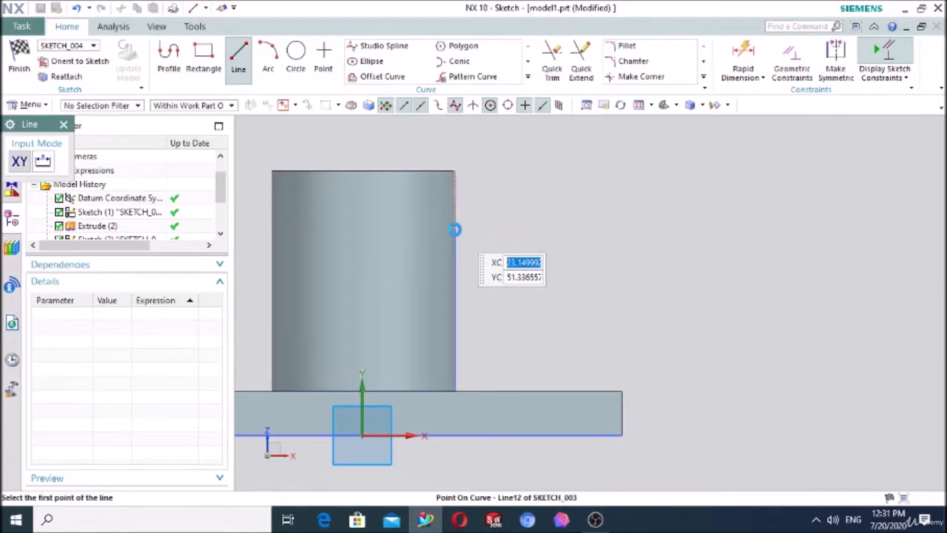
{"action": "left_click", "coordinate": [454, 230]}
{"action": "left_click", "coordinate": [587, 390]}
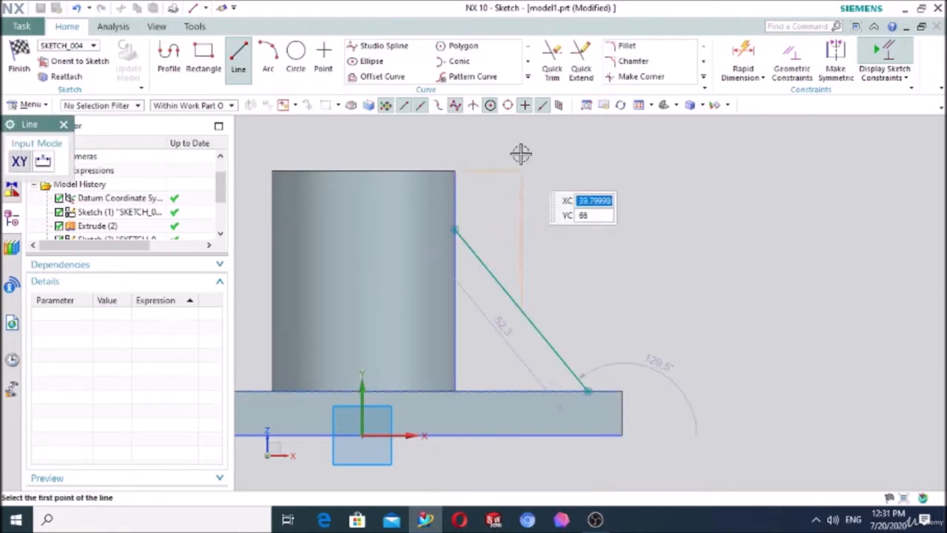
{"action": "key", "text": "Escape"}
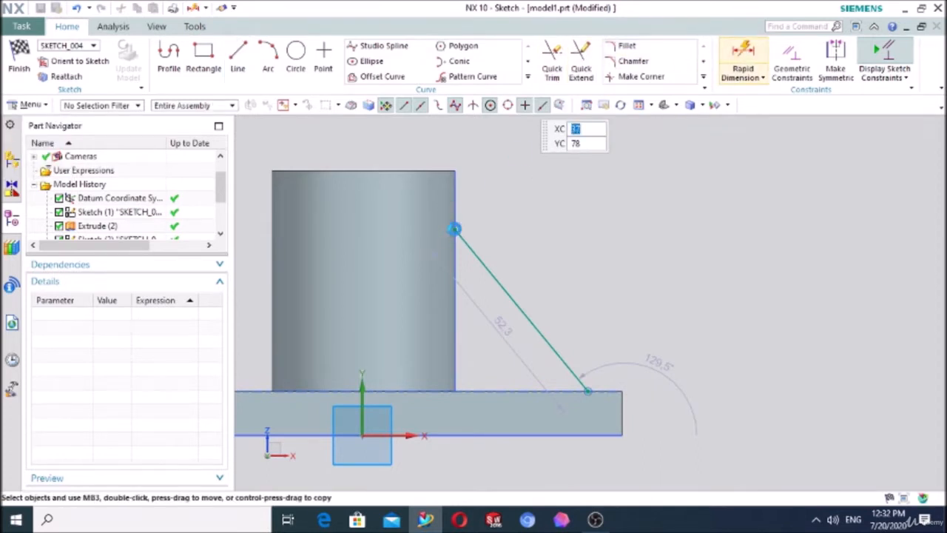
Step: Dimension the sloping line's upper endpoint 10 mm below the cylinder's top edge
{"action": "left_click", "coordinate": [453, 229]}
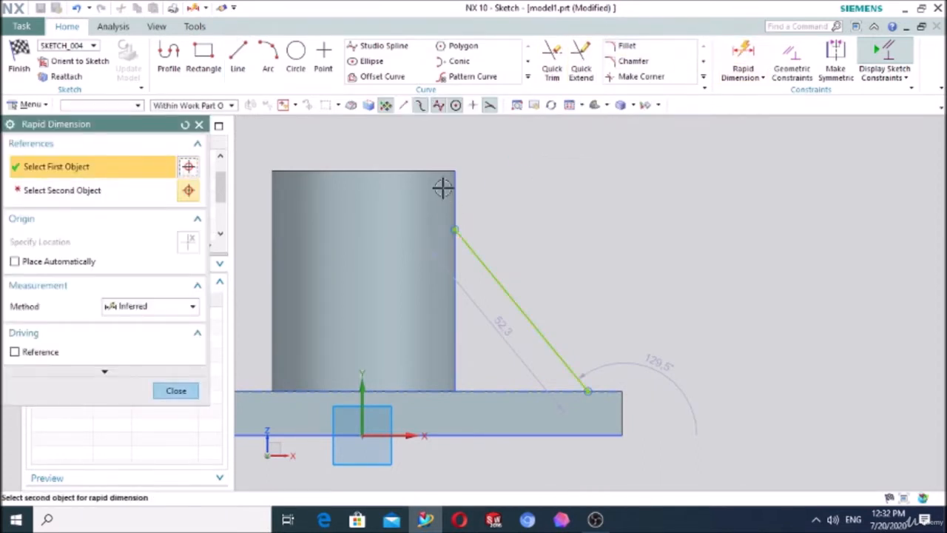
{"action": "left_click", "coordinate": [433, 172]}
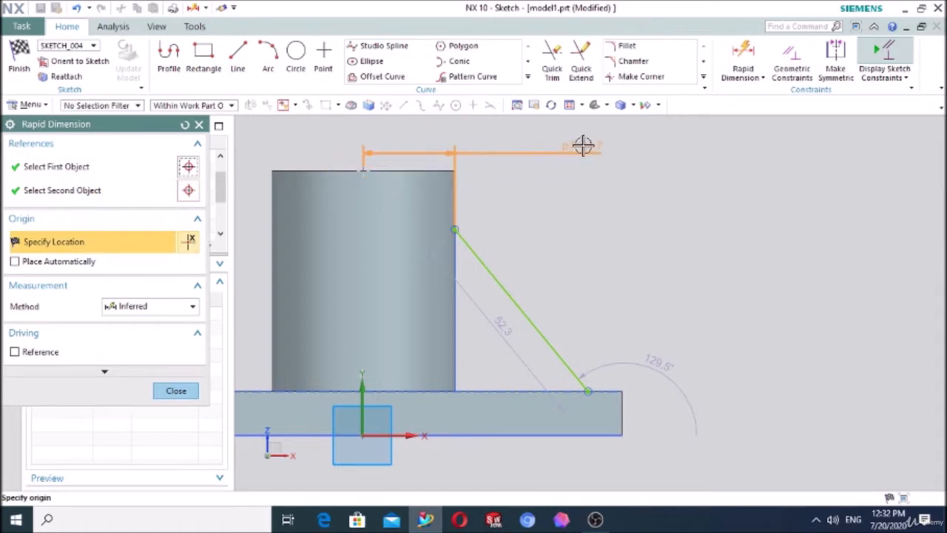
{"action": "left_click", "coordinate": [610, 189]}
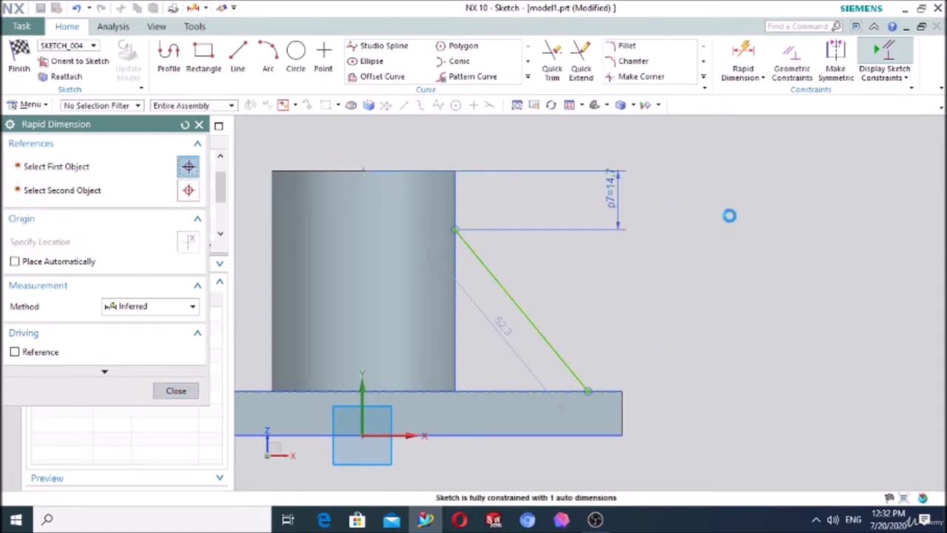
{"action": "type", "text": "10"}
{"action": "key", "text": "Return"}
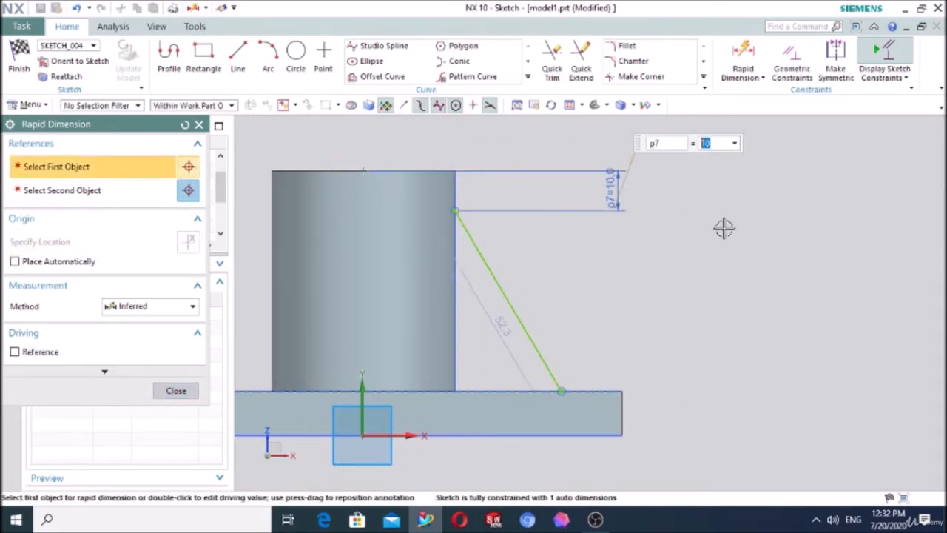
Step: Dimension the sloping line's lower endpoint 10 mm from the plate's outer end on the +X side
{"action": "left_click", "coordinate": [603, 390]}
{"action": "left_click", "coordinate": [621, 387]}
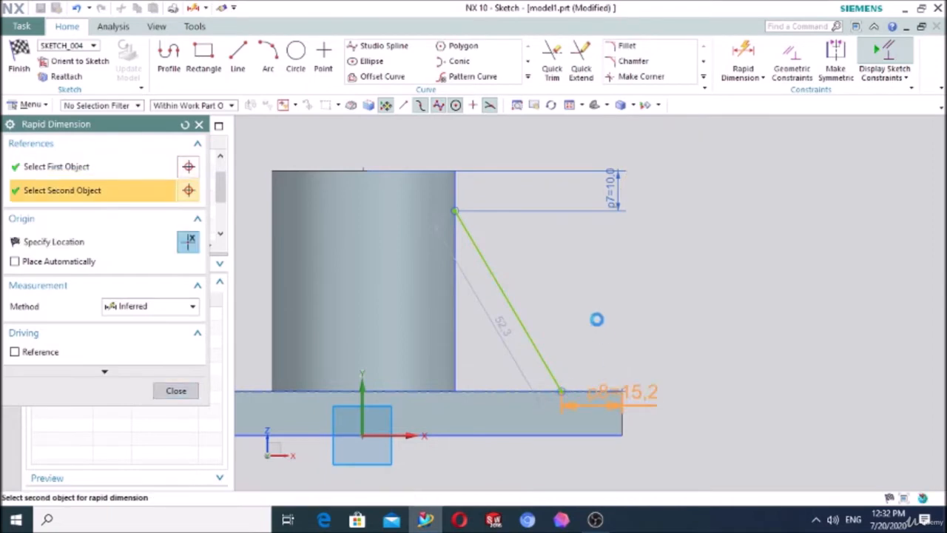
{"action": "left_click", "coordinate": [594, 294]}
{"action": "type", "text": "10"}
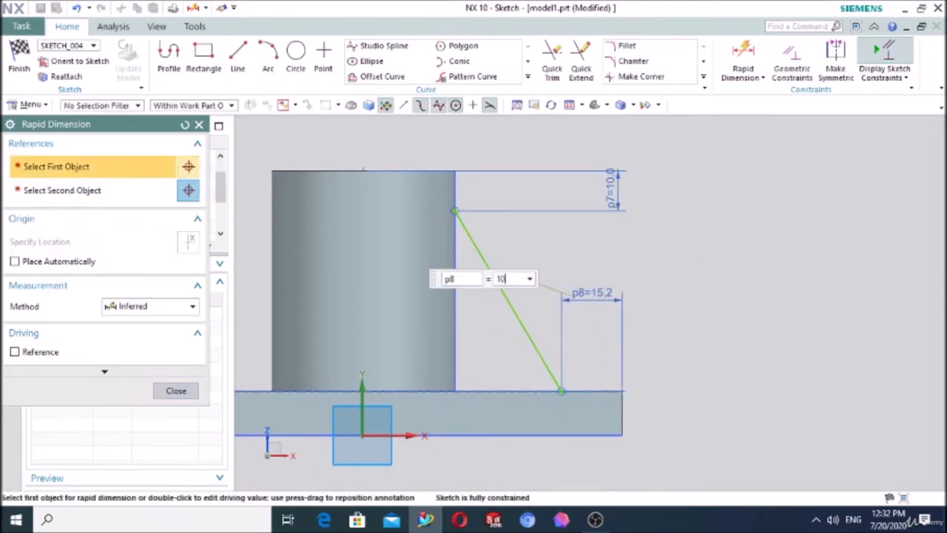
{"action": "key", "text": "Return"}
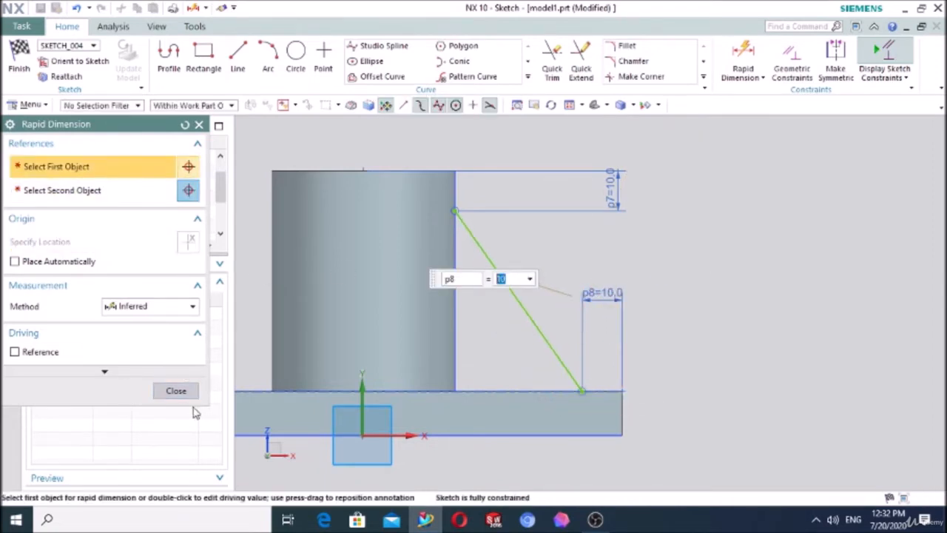
{"action": "left_click", "coordinate": [177, 391]}
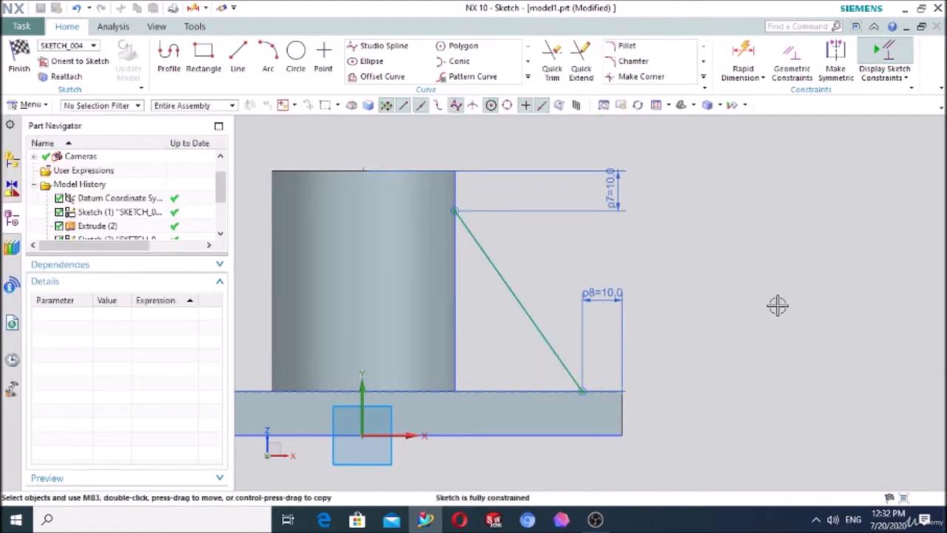
Step: Finish the section sketch and create a 20 mm thick symmetric rib, parallel to the section plane and combined with the target body
{"action": "left_click", "coordinate": [20, 59]}
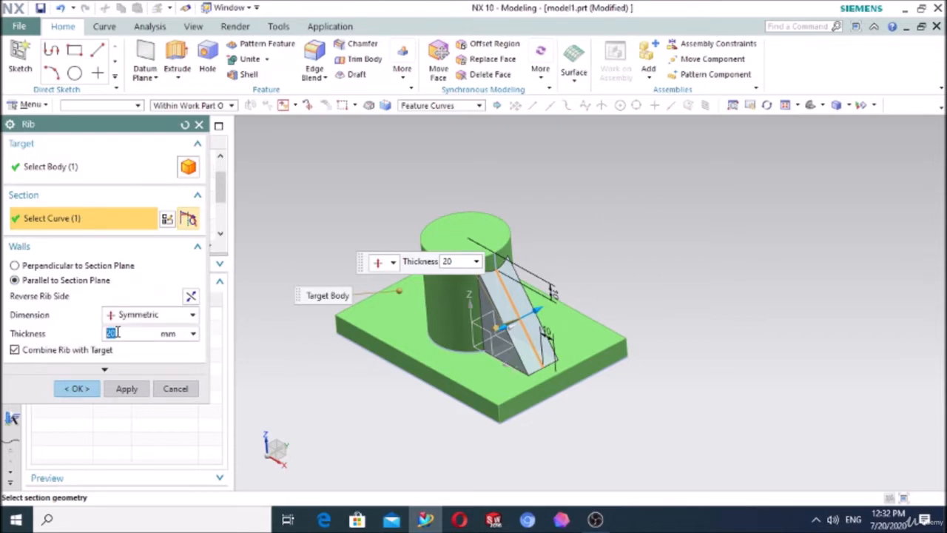
{"action": "scroll", "coordinate": [527, 239], "scroll_direction": "up", "scroll_amount": 5}
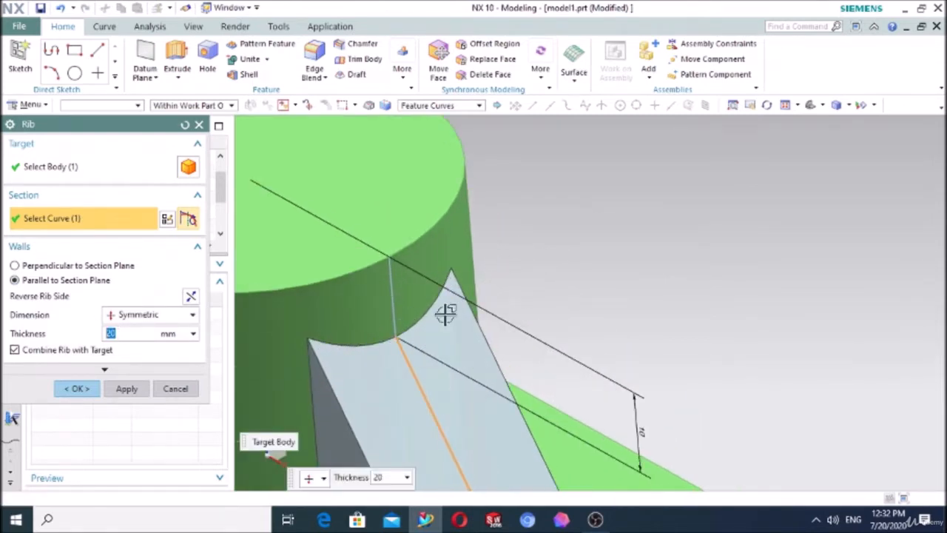
{"action": "scroll", "coordinate": [565, 274], "scroll_direction": "down", "scroll_amount": 5}
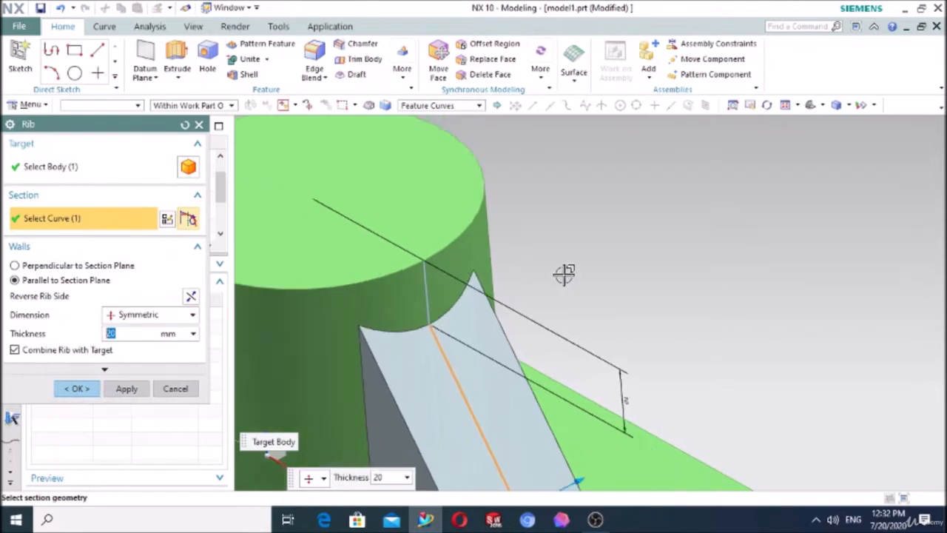
{"action": "scroll", "coordinate": [588, 380], "scroll_direction": "up", "scroll_amount": 6}
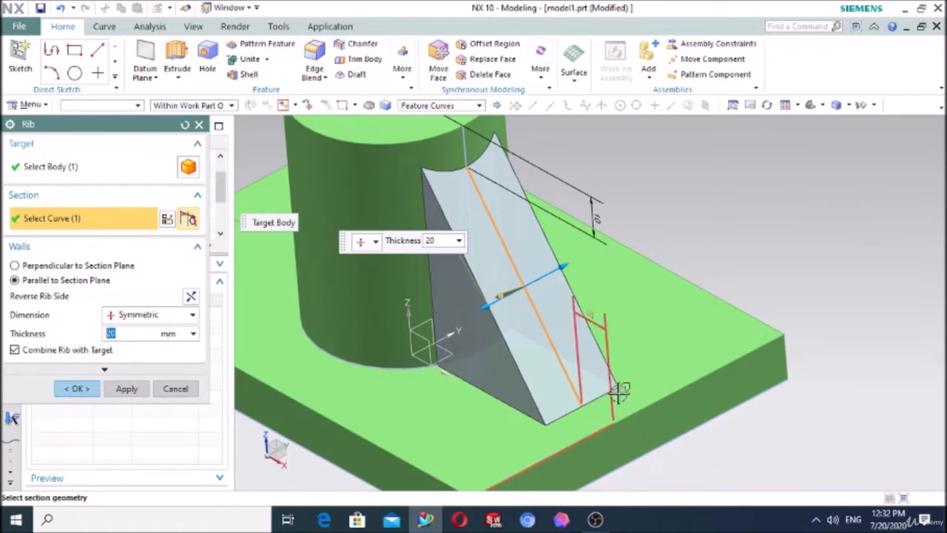
{"action": "scroll", "coordinate": [599, 397], "scroll_direction": "down", "scroll_amount": 3}
{"action": "scroll", "coordinate": [543, 192], "scroll_direction": "up", "scroll_amount": 2}
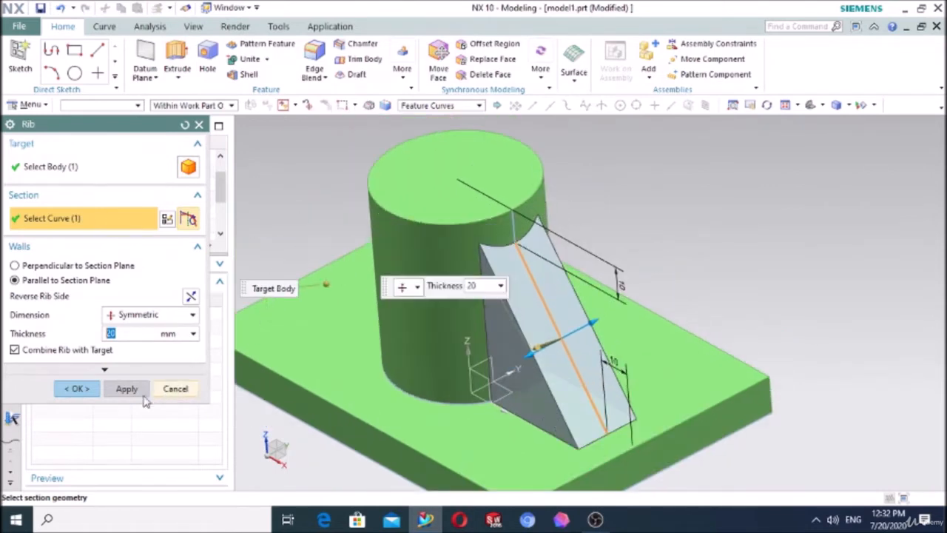
{"action": "left_click", "coordinate": [81, 389]}
{"action": "scroll", "coordinate": [637, 179], "scroll_direction": "down", "scroll_amount": 2}
{"action": "middle_click_drag", "start_coordinate": [637, 180], "coordinate": [668, 168]}
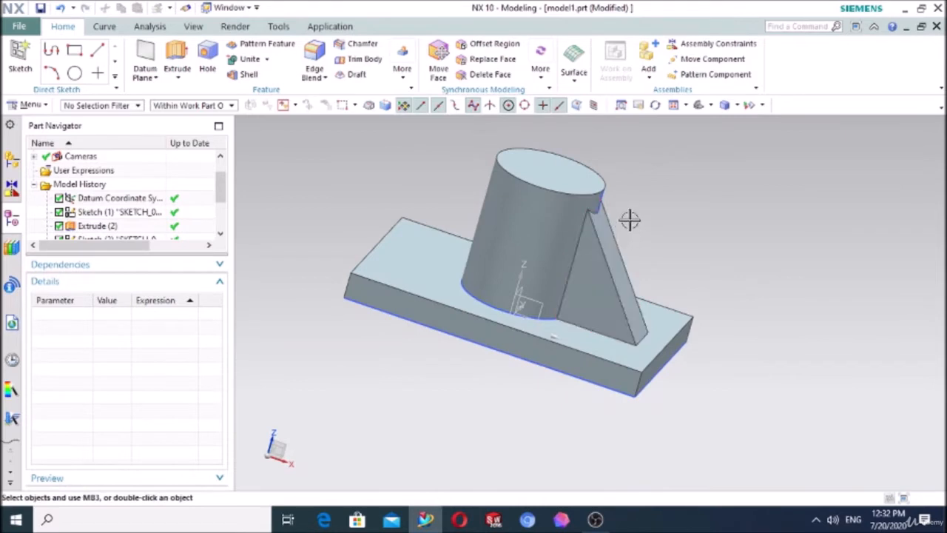
{"action": "middle_click_drag", "start_coordinate": [706, 198], "coordinate": [666, 200]}
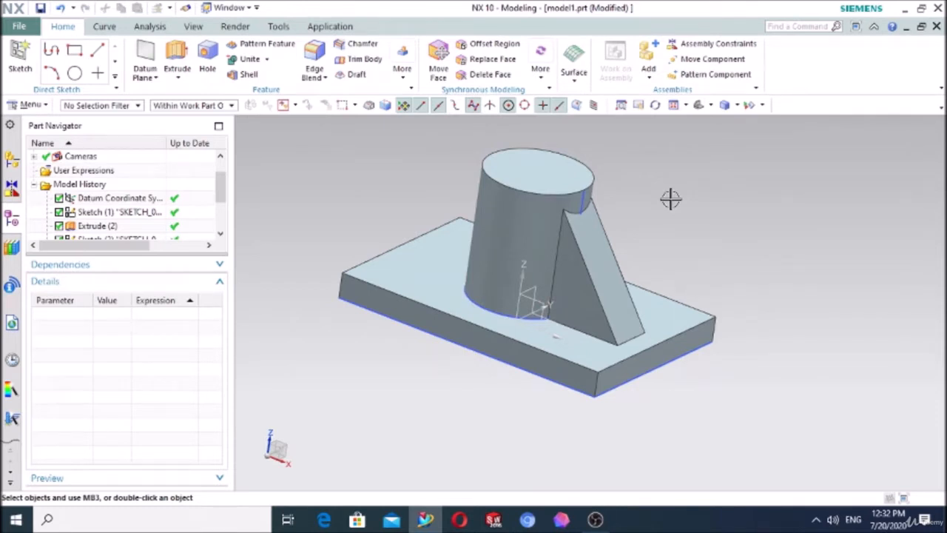
{"action": "left_click", "coordinate": [595, 519]}
{"action": "left_click", "coordinate": [743, 415]}
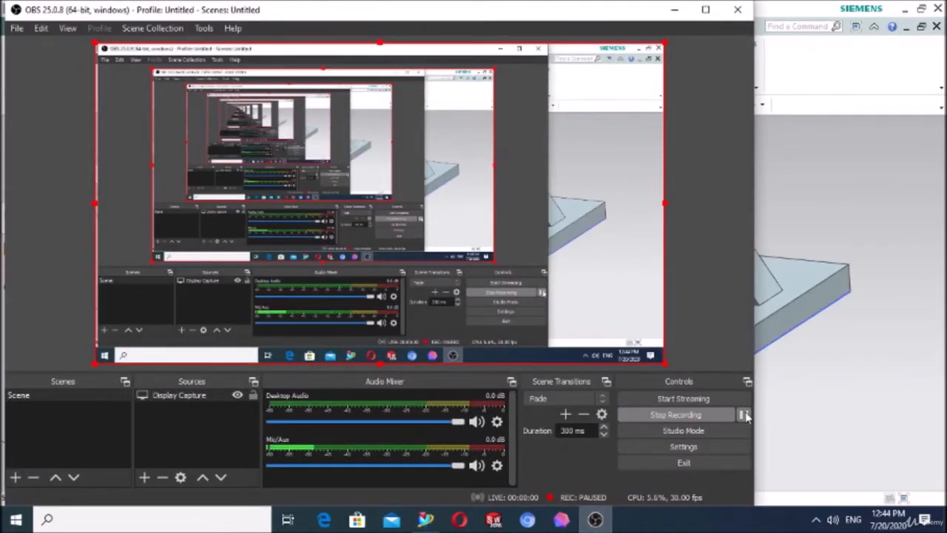
{"action": "left_click", "coordinate": [744, 414]}
{"action": "left_click", "coordinate": [843, 393]}
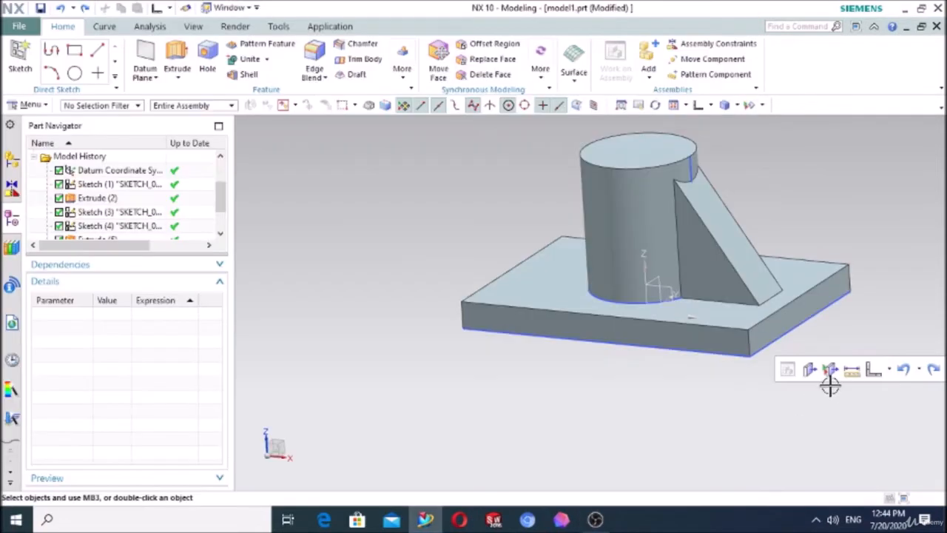
{"action": "scroll", "coordinate": [392, 300], "scroll_direction": "down", "scroll_amount": 3}
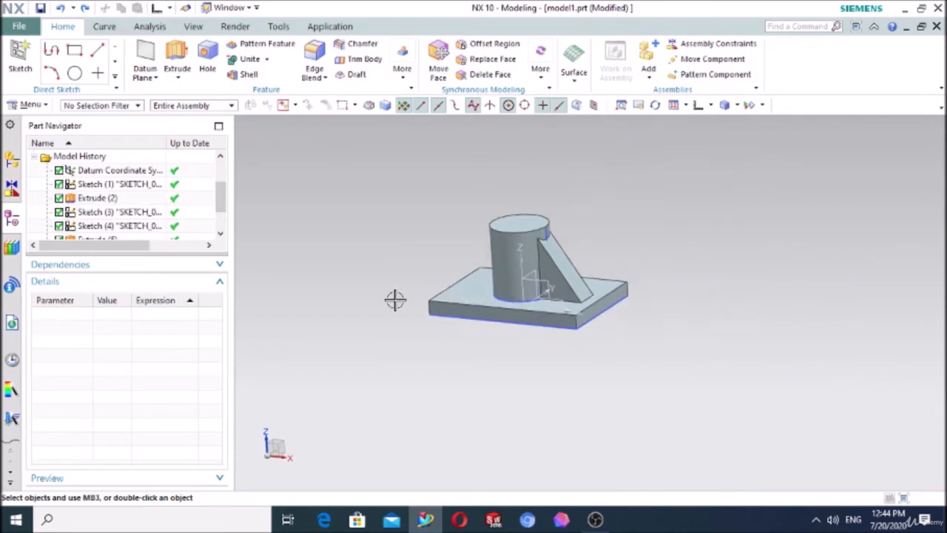
{"action": "scroll", "coordinate": [541, 202], "scroll_direction": "up", "scroll_amount": 6}
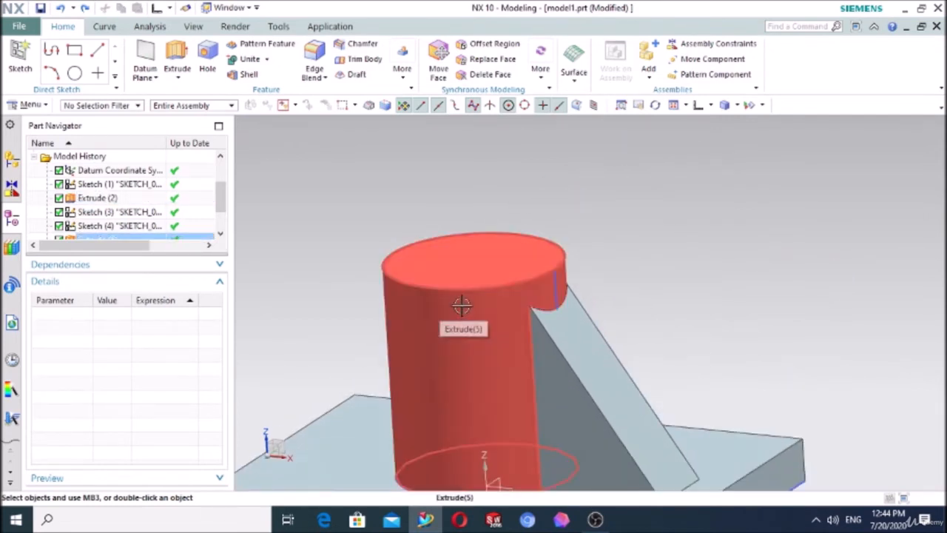
{"action": "scroll", "coordinate": [464, 306], "scroll_direction": "down", "scroll_amount": 3}
{"action": "scroll", "coordinate": [506, 281], "scroll_direction": "up", "scroll_amount": 1}
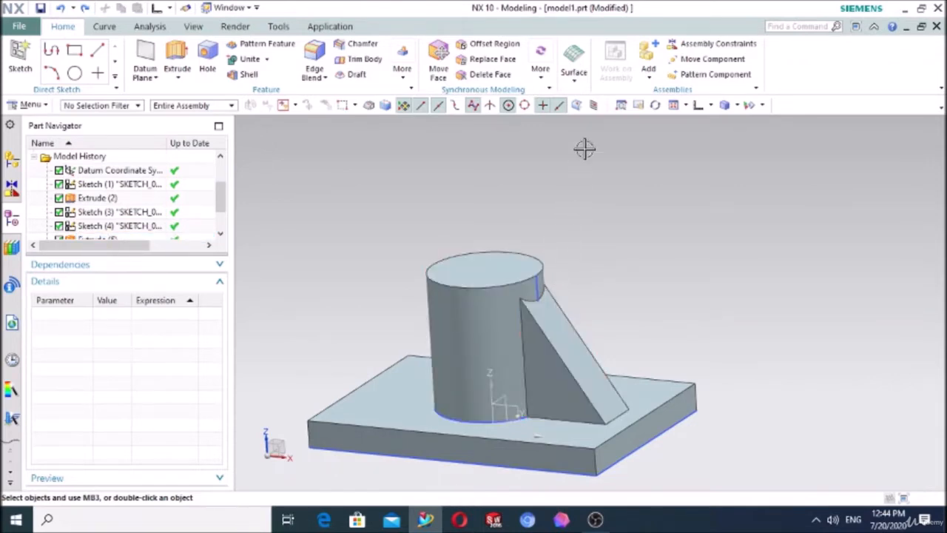
{"action": "left_click", "coordinate": [575, 67]}
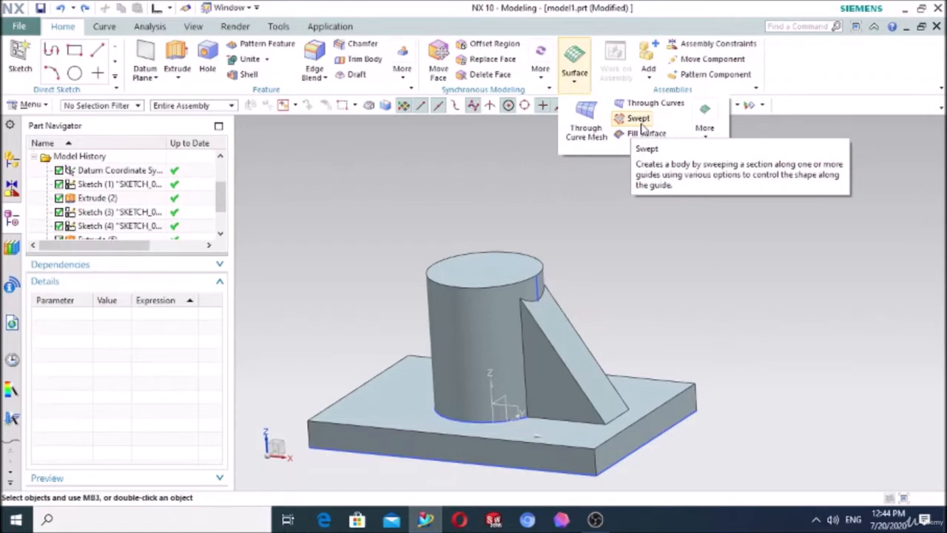
{"action": "left_click", "coordinate": [648, 289]}
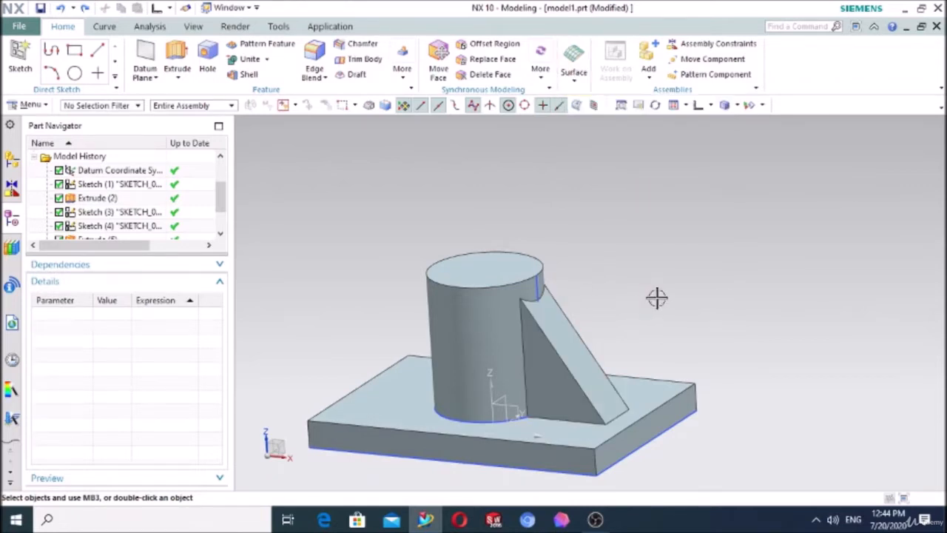
Step: Delete the sloping rib between the cylinder and the base plate
{"action": "middle_click_drag", "start_coordinate": [661, 294], "coordinate": [658, 298]}
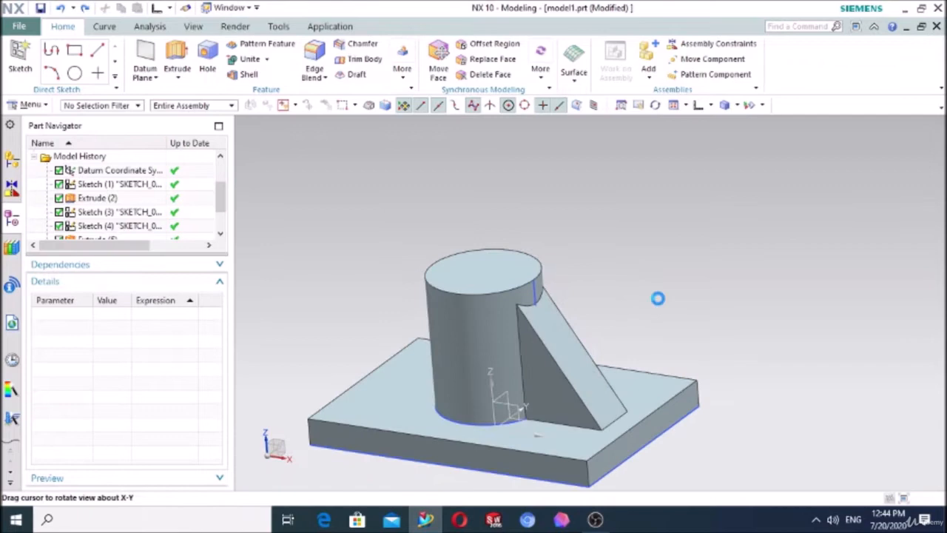
{"action": "left_click", "coordinate": [566, 361]}
{"action": "key", "text": "Delete"}
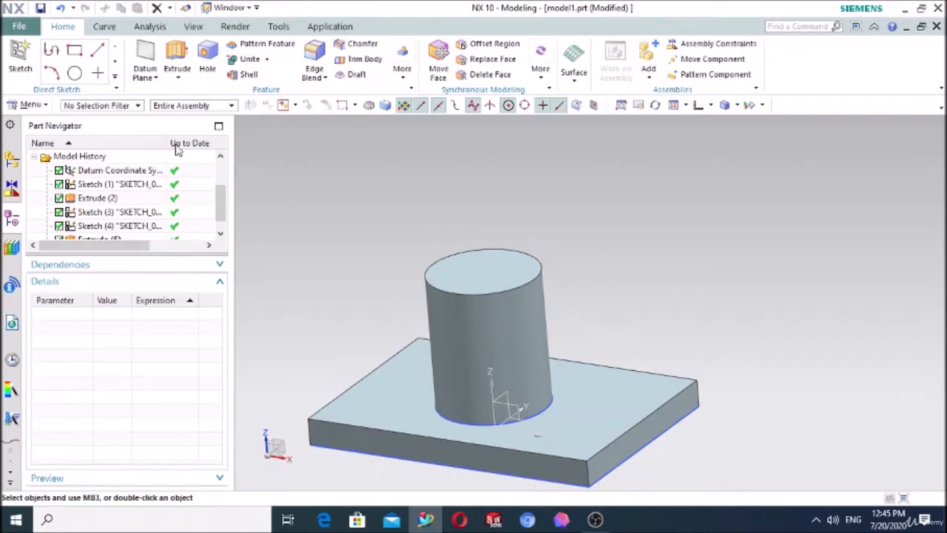
Step: Start a sketch on the cylinder's top face
{"action": "left_click", "coordinate": [20, 58]}
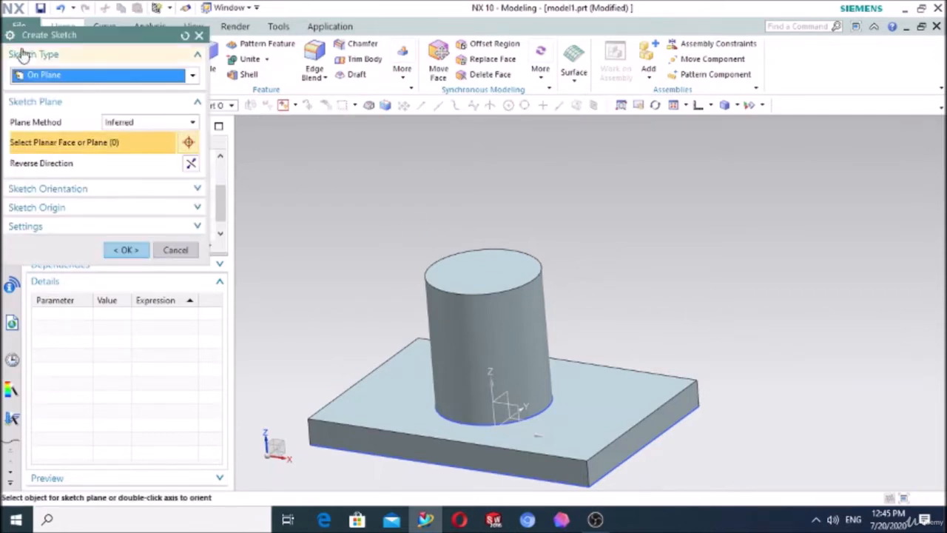
{"action": "left_click", "coordinate": [439, 271]}
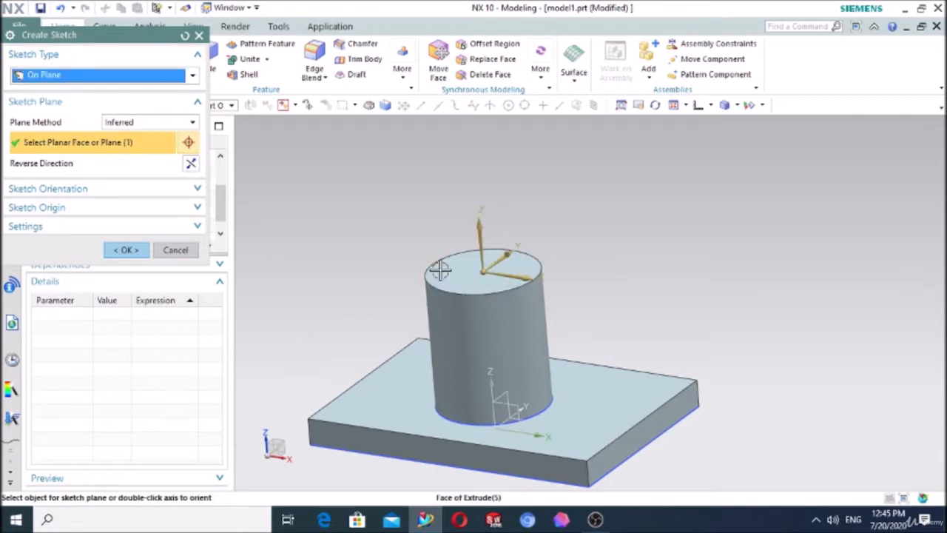
{"action": "left_click", "coordinate": [126, 250]}
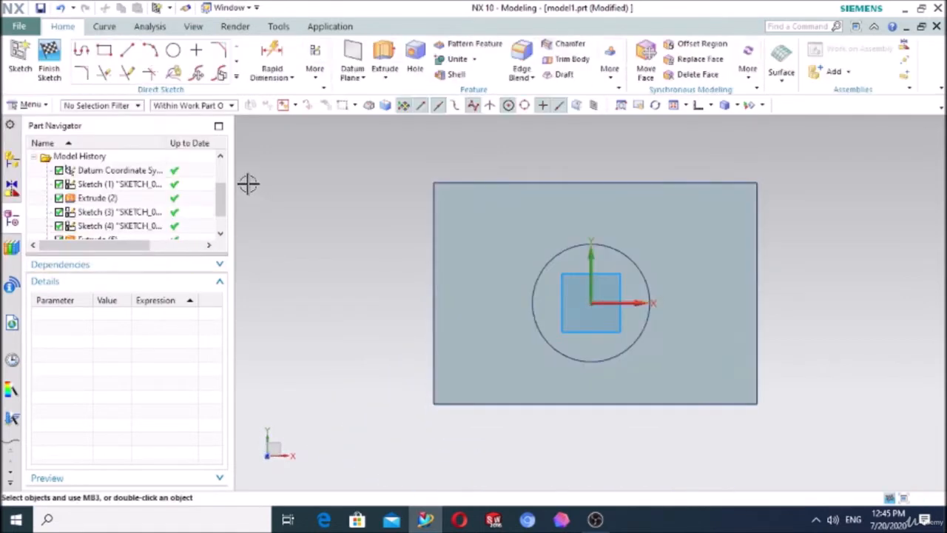
Step: Project the cylinder's circular top edge into the sketch
{"action": "left_click", "coordinate": [237, 78]}
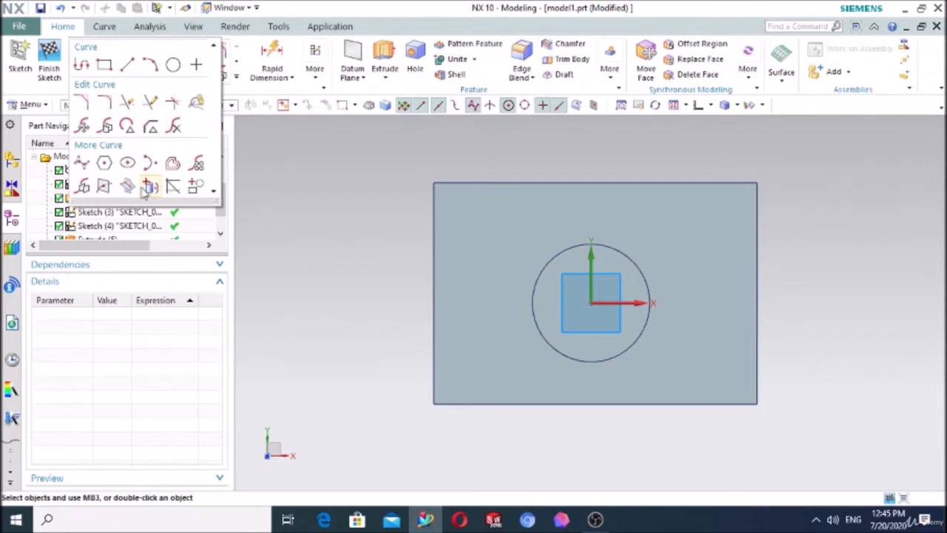
{"action": "left_click", "coordinate": [149, 189]}
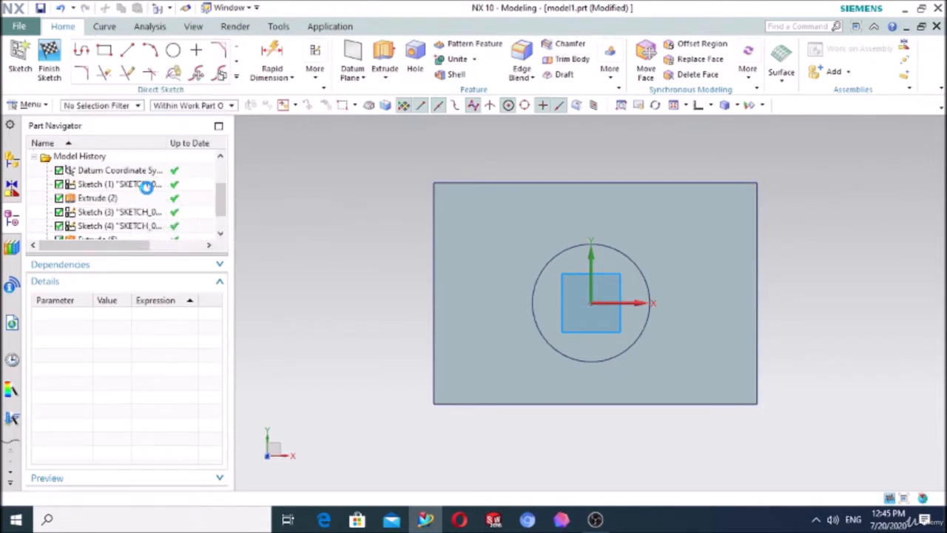
{"action": "scroll", "coordinate": [670, 249], "scroll_direction": "up", "scroll_amount": 2}
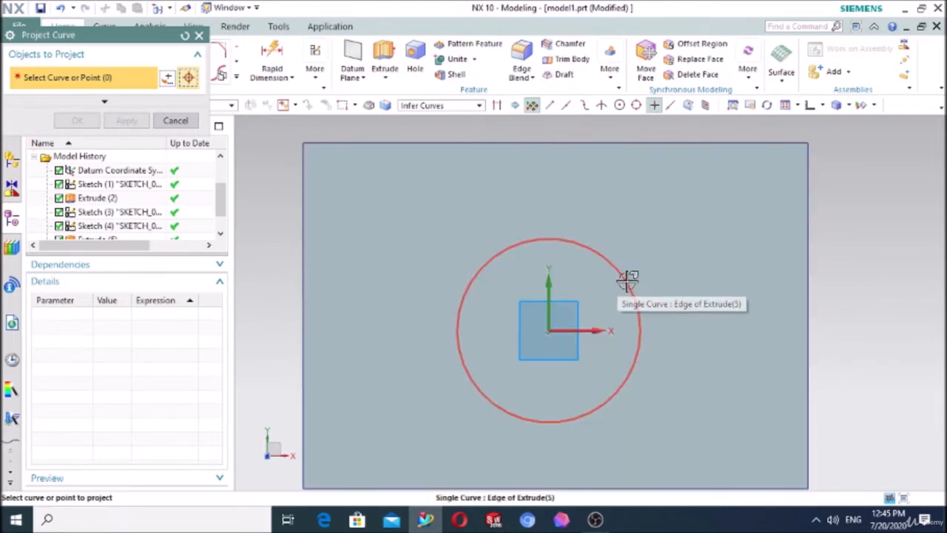
{"action": "left_click", "coordinate": [627, 279]}
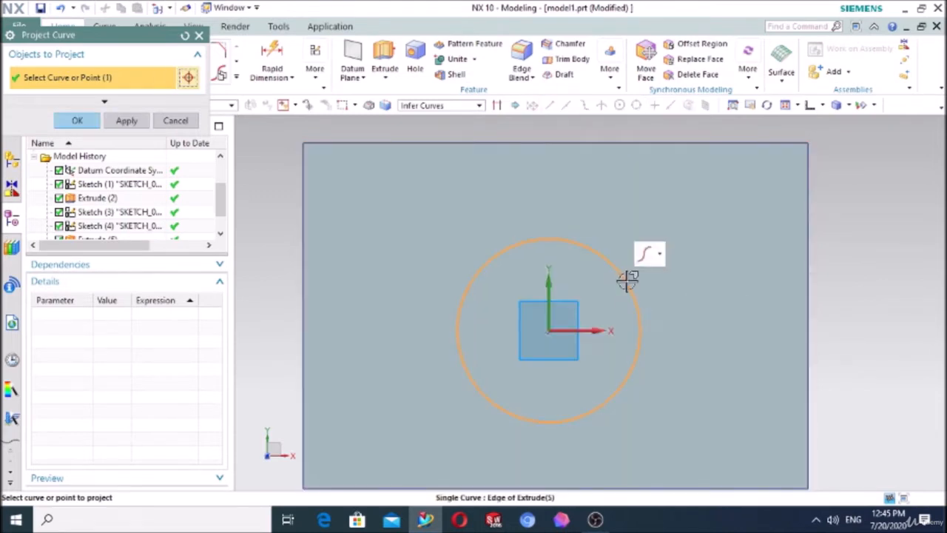
{"action": "left_click", "coordinate": [77, 121]}
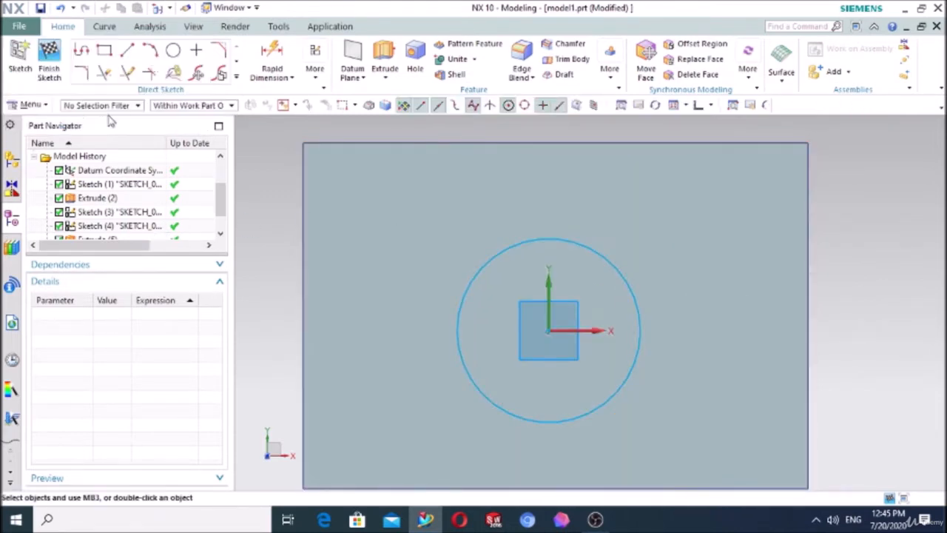
Step: Sketch two horizontal lines, about 15.5 mm and 14.6 mm long, outward from the projected circle on either side of the X axis
{"action": "left_click", "coordinate": [127, 55]}
{"action": "scroll", "coordinate": [785, 281], "scroll_direction": "up", "scroll_amount": 3}
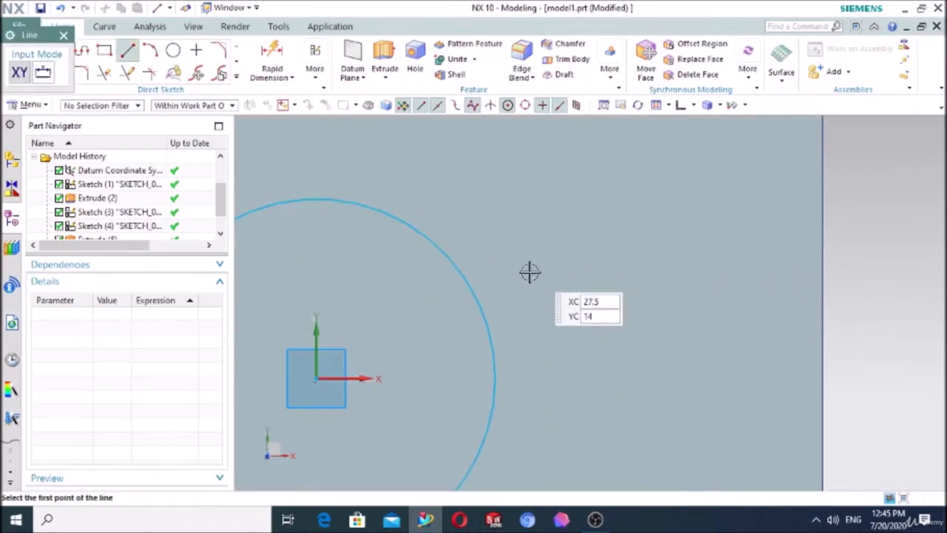
{"action": "left_click", "coordinate": [485, 312]}
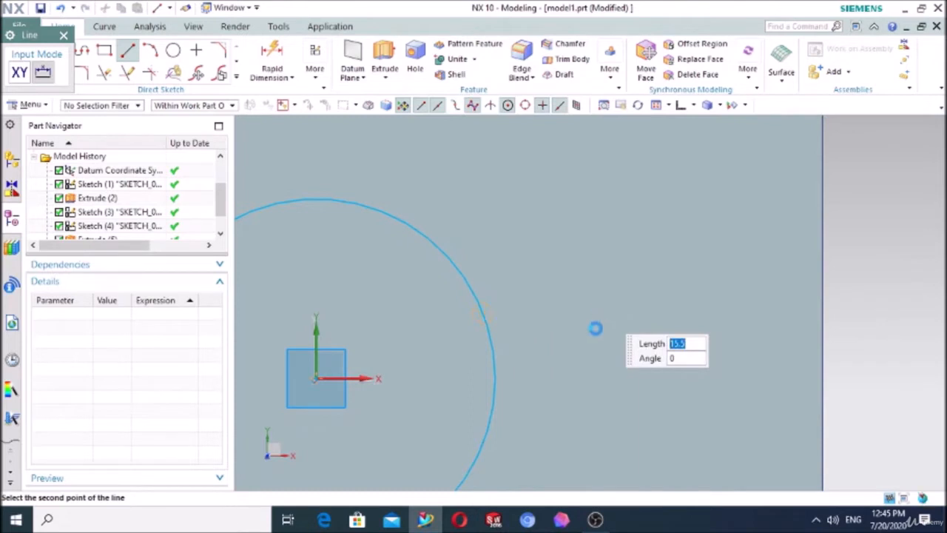
{"action": "left_click", "coordinate": [604, 315]}
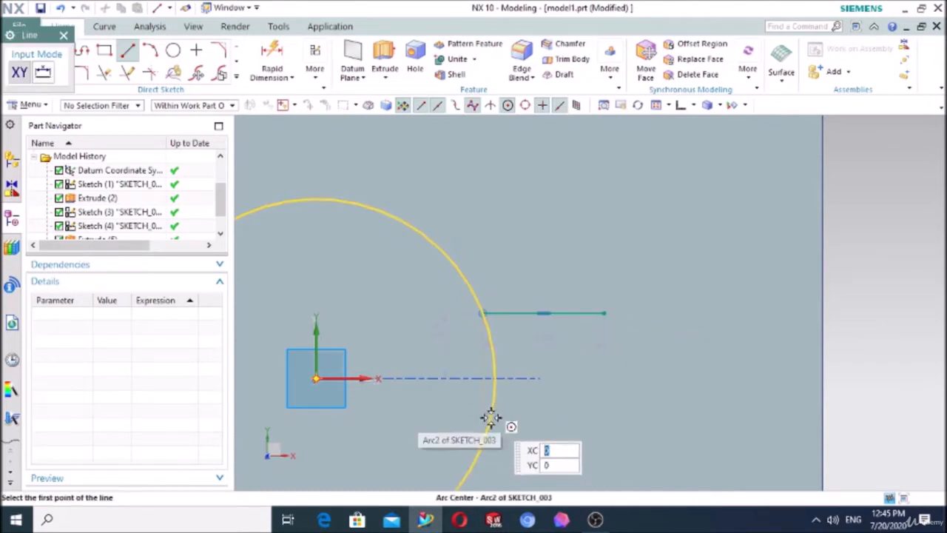
{"action": "left_click", "coordinate": [491, 421]}
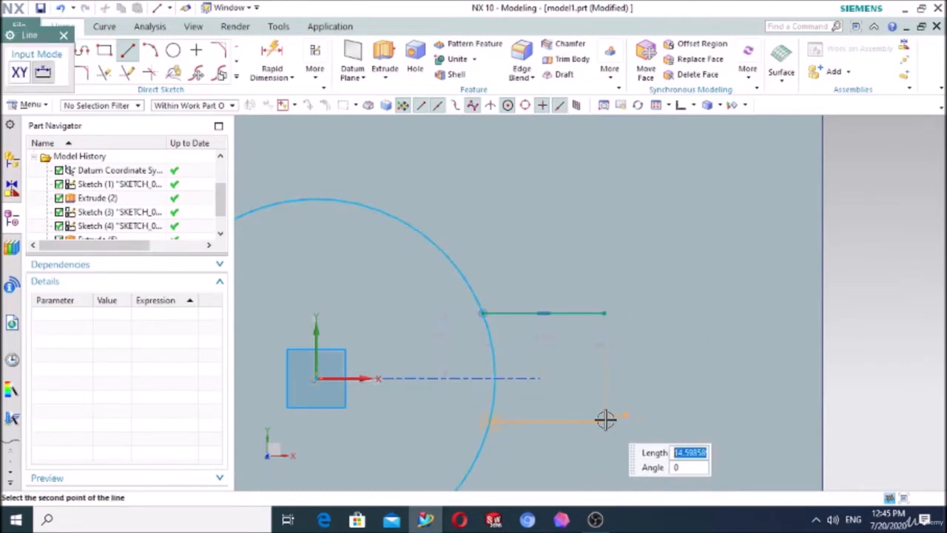
{"action": "left_click", "coordinate": [605, 421]}
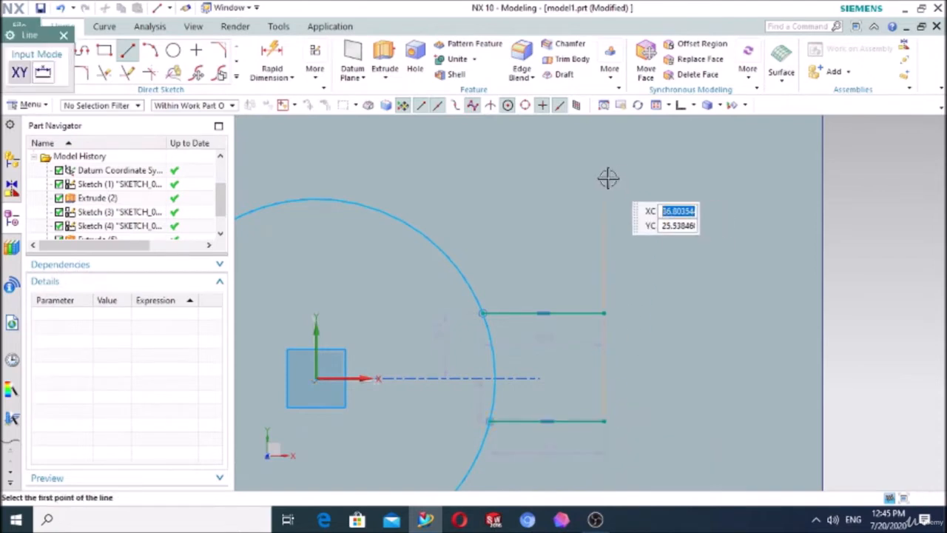
{"action": "key", "text": "Escape"}
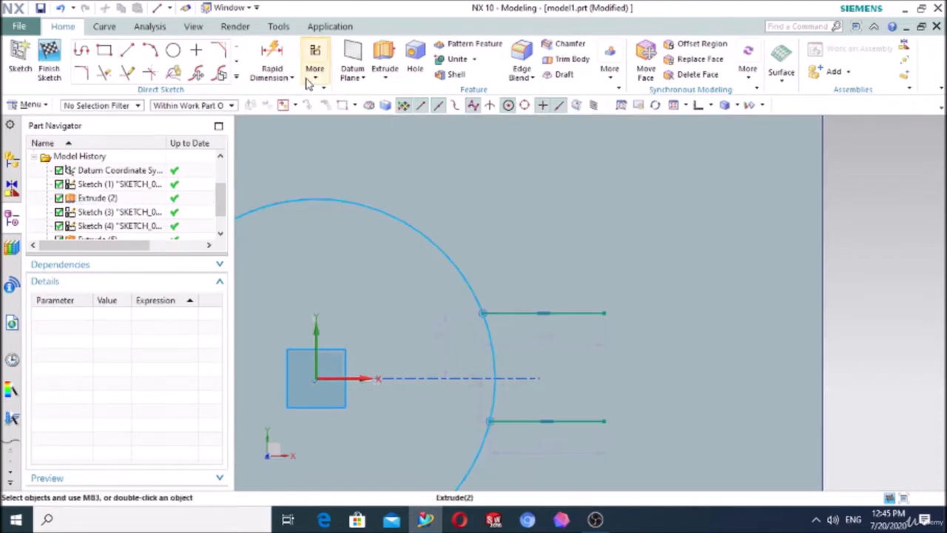
Step: Make the two horizontal lines symmetric about the sketch's X axis
{"action": "left_click", "coordinate": [314, 68]}
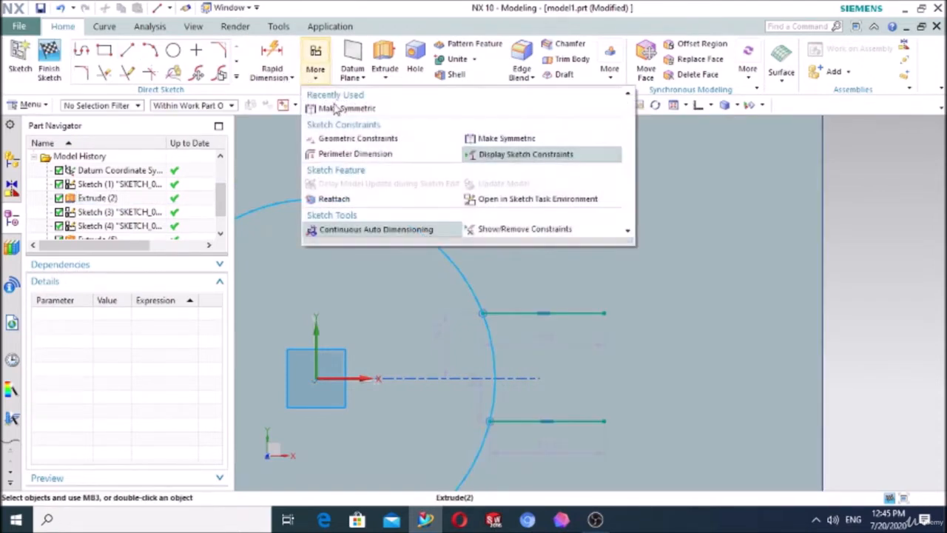
{"action": "left_click", "coordinate": [339, 108]}
{"action": "left_click", "coordinate": [562, 313]}
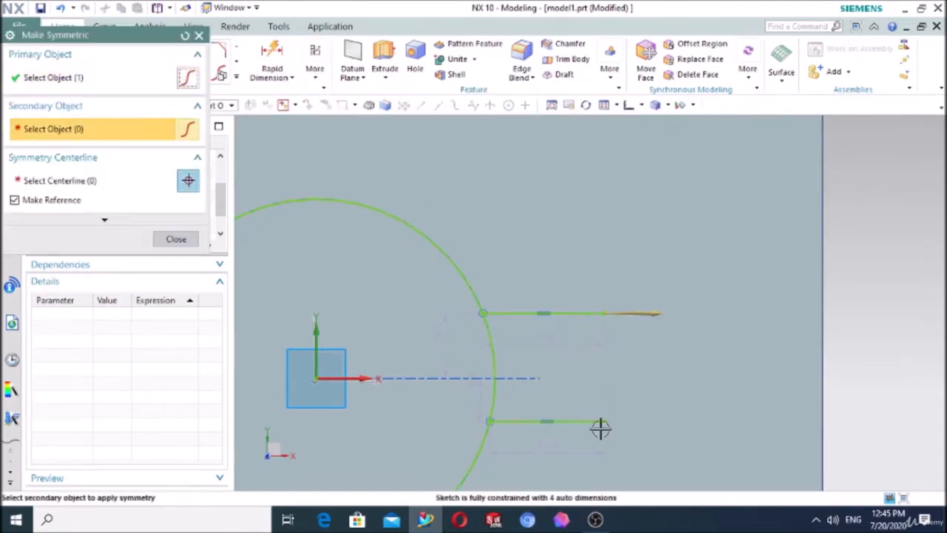
{"action": "left_click", "coordinate": [600, 422]}
{"action": "left_click", "coordinate": [360, 379]}
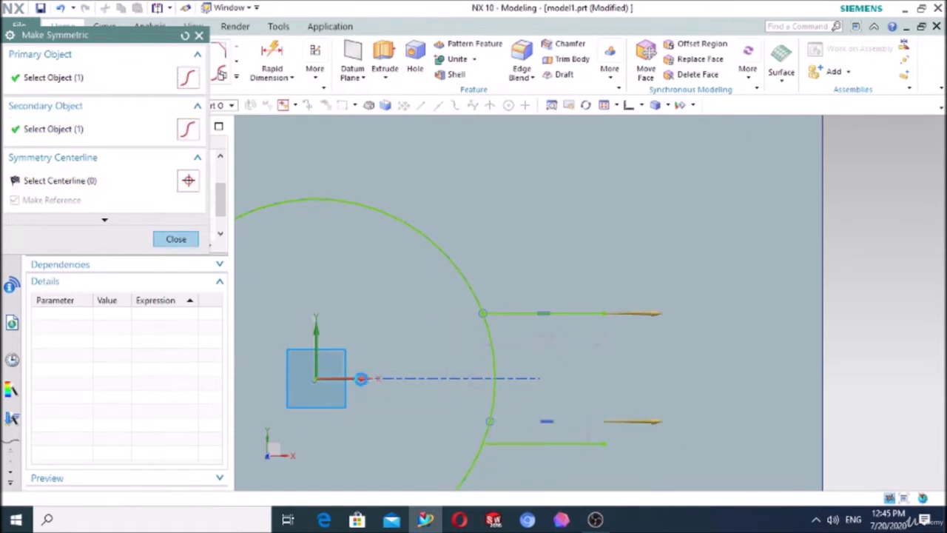
{"action": "left_click", "coordinate": [176, 239]}
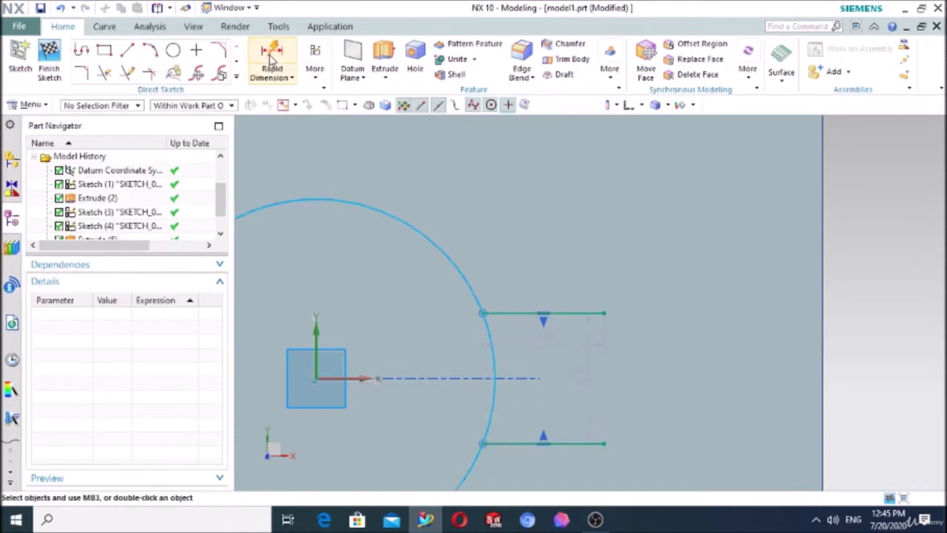
Step: Dimension the spacing between the two horizontal lines as 10 mm
{"action": "key", "text": "d"}
{"action": "left_click", "coordinate": [590, 445]}
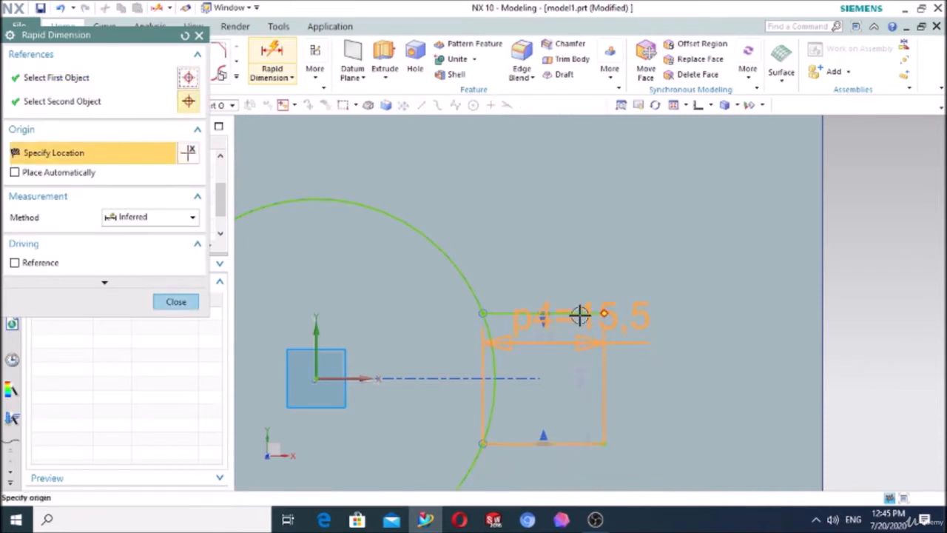
{"action": "left_click", "coordinate": [575, 312]}
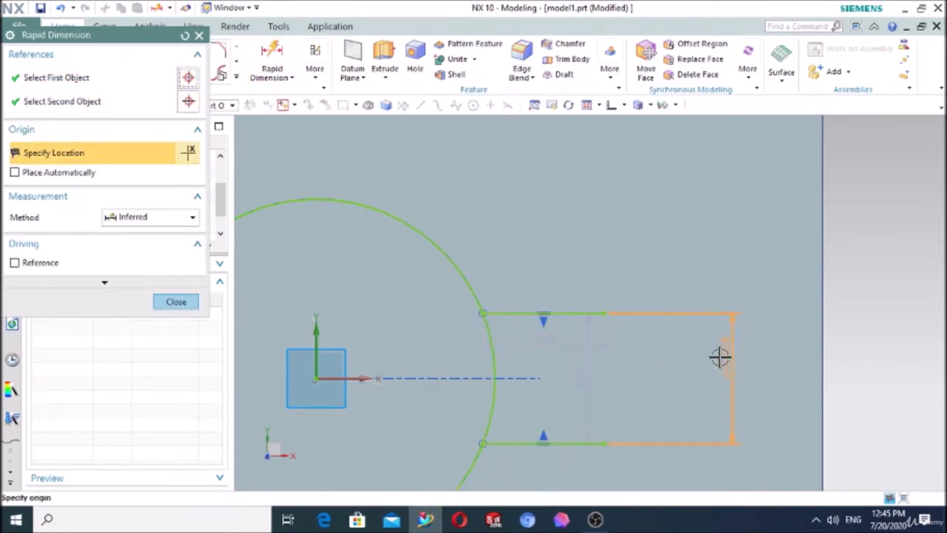
{"action": "left_click", "coordinate": [699, 356]}
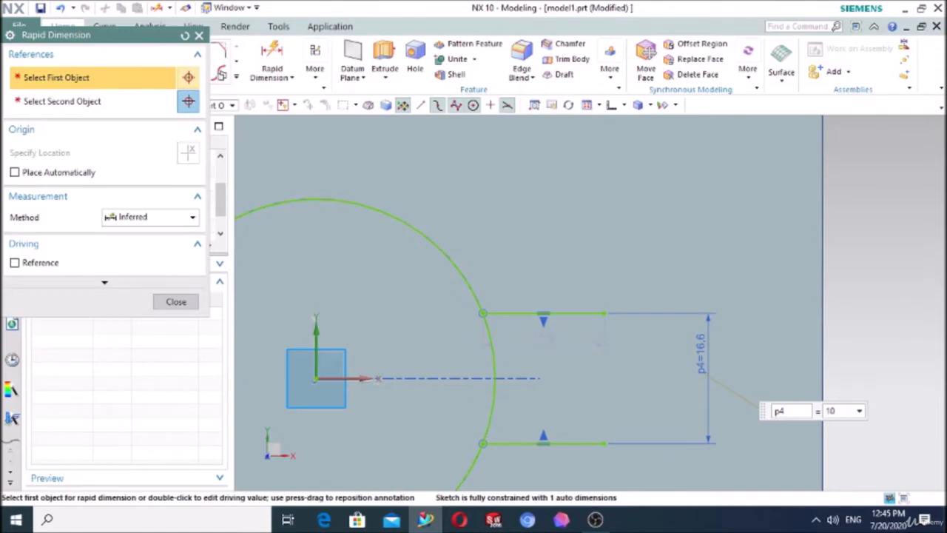
{"action": "type", "text": "10"}
{"action": "key", "text": "Return"}
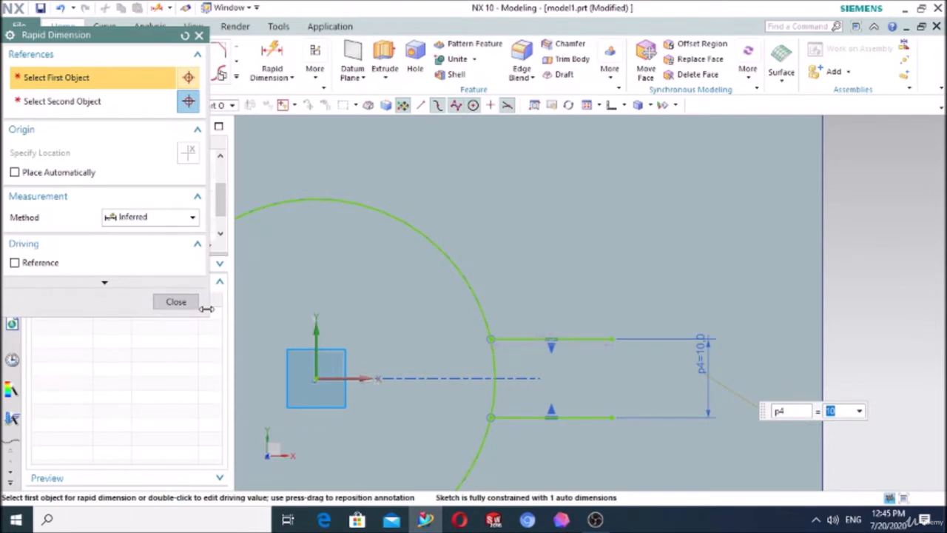
{"action": "left_click", "coordinate": [195, 306]}
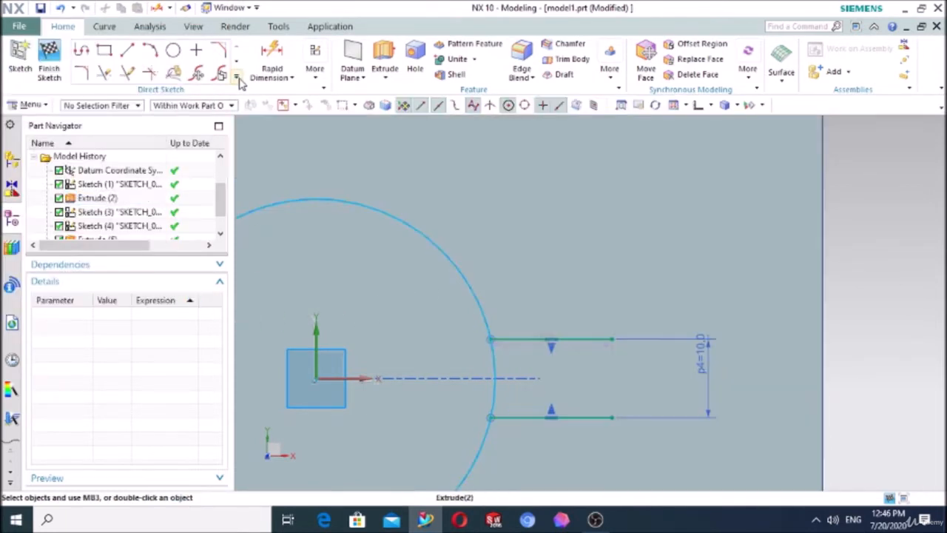
Step: Trim the projected circle with Quick Trim, keeping only the short arc between the two horizontal lines
{"action": "left_click", "coordinate": [237, 79]}
{"action": "left_click", "coordinate": [281, 127]}
{"action": "left_click", "coordinate": [108, 77]}
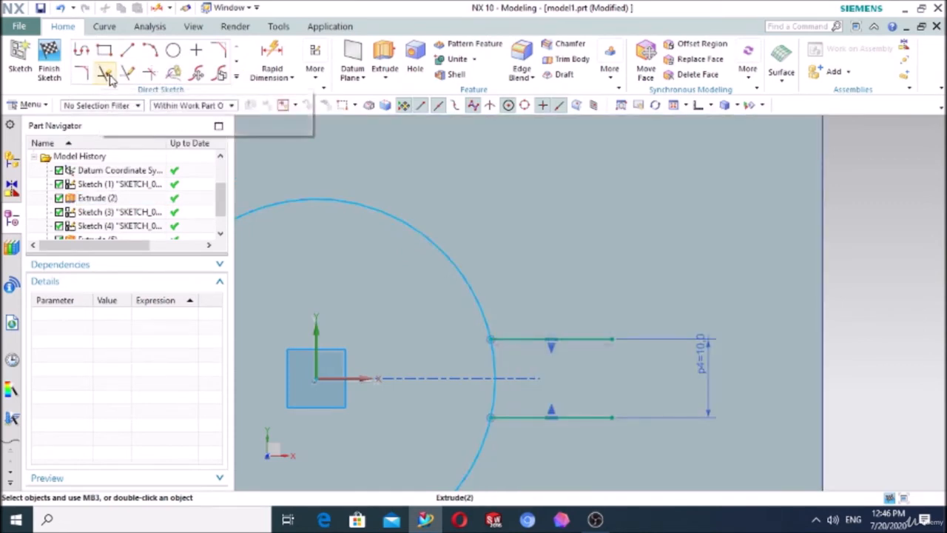
{"action": "left_click", "coordinate": [424, 231]}
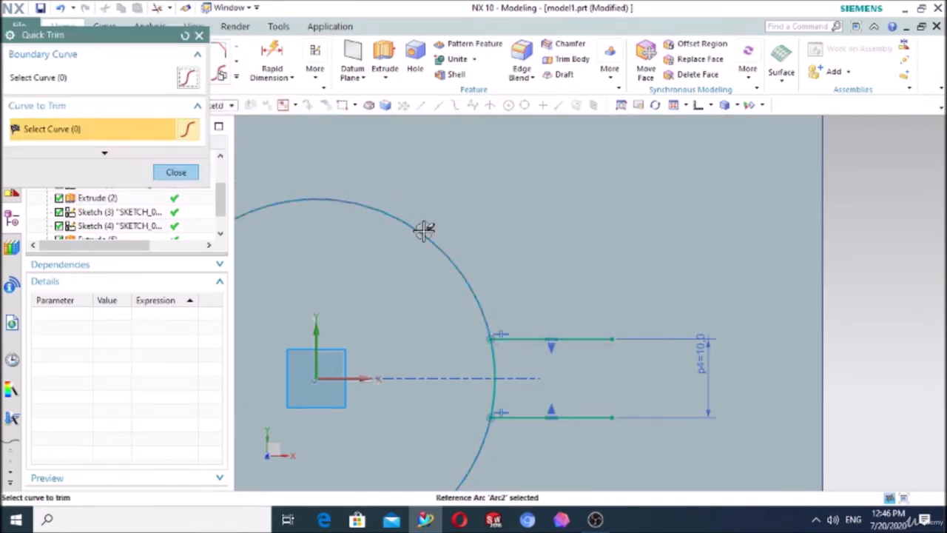
{"action": "left_click", "coordinate": [183, 176]}
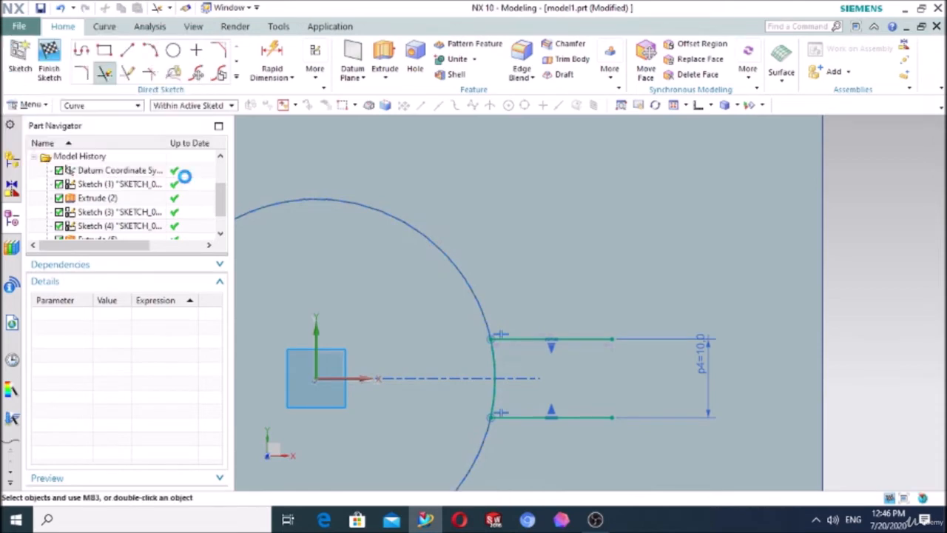
Step: Convert both horizontal lines to reference lines and finish the sketch
{"action": "left_click", "coordinate": [537, 339]}
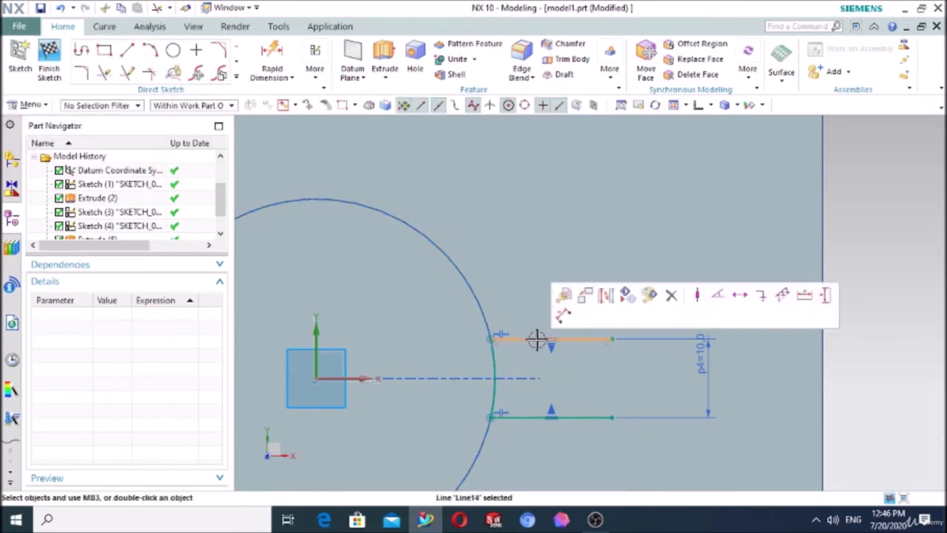
{"action": "left_click", "coordinate": [606, 296]}
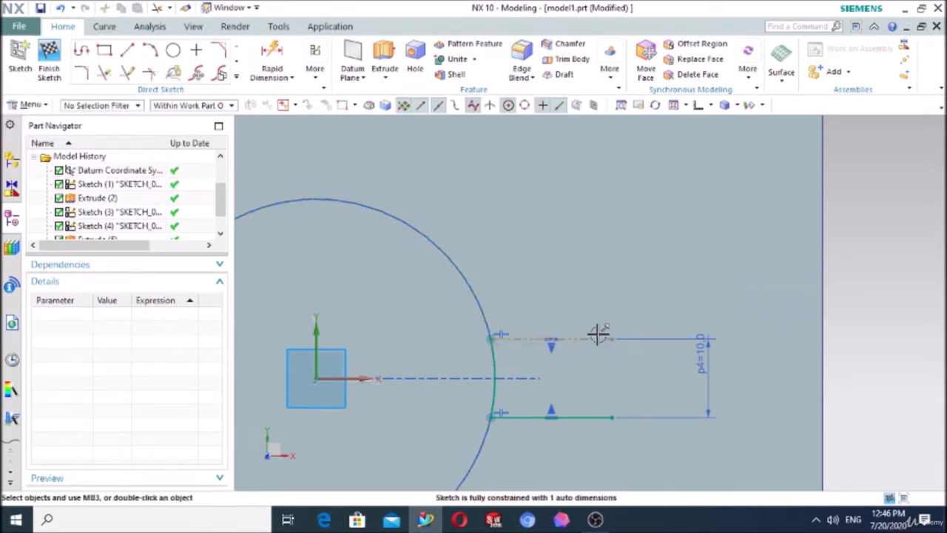
{"action": "left_click", "coordinate": [571, 417]}
{"action": "left_click", "coordinate": [640, 376]}
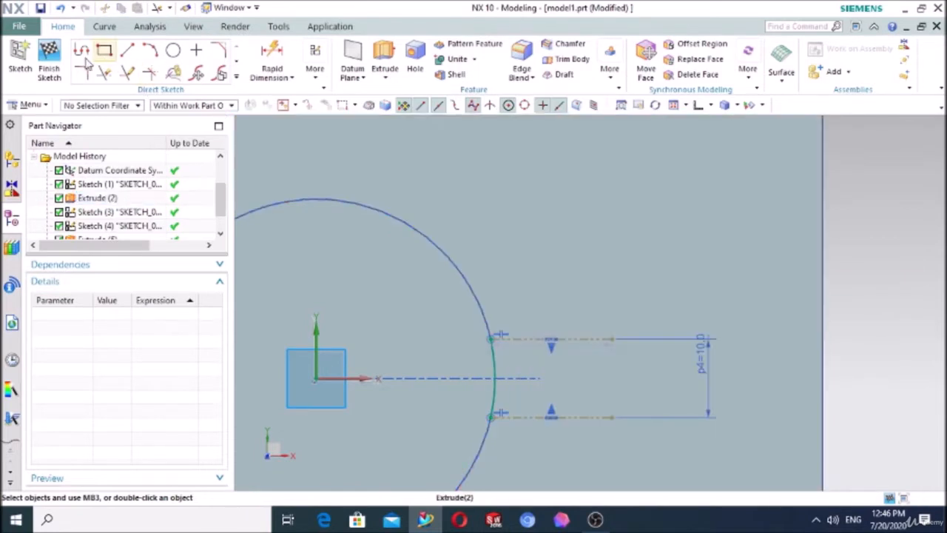
{"action": "left_click", "coordinate": [49, 61]}
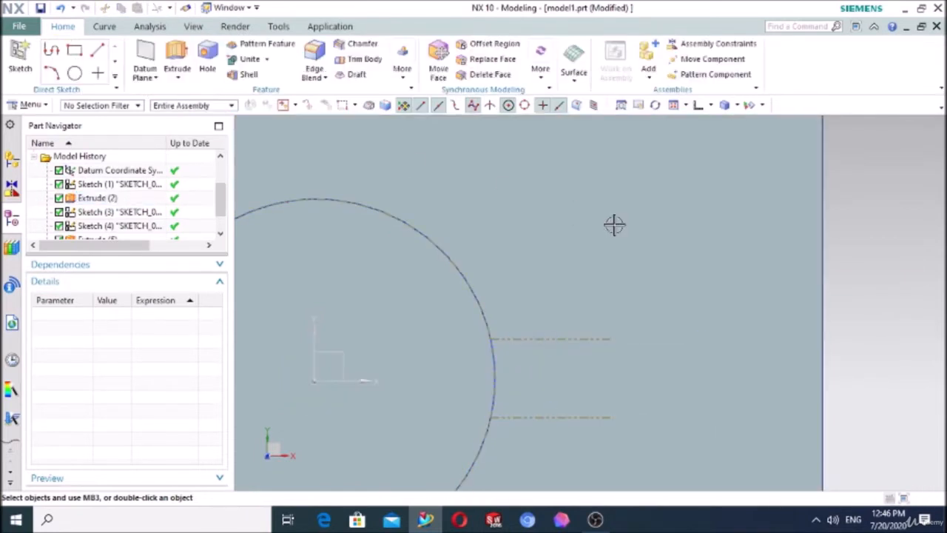
Step: Start a new sketch on the base plate's top face around the cylinder
{"action": "scroll", "coordinate": [629, 252], "scroll_direction": "down", "scroll_amount": 3}
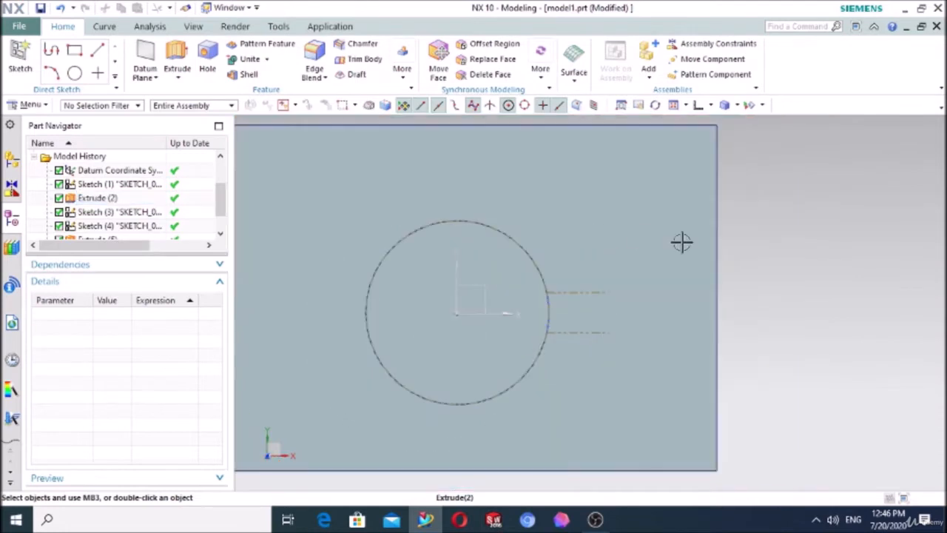
{"action": "middle_click_drag", "start_coordinate": [812, 283], "coordinate": [802, 253]}
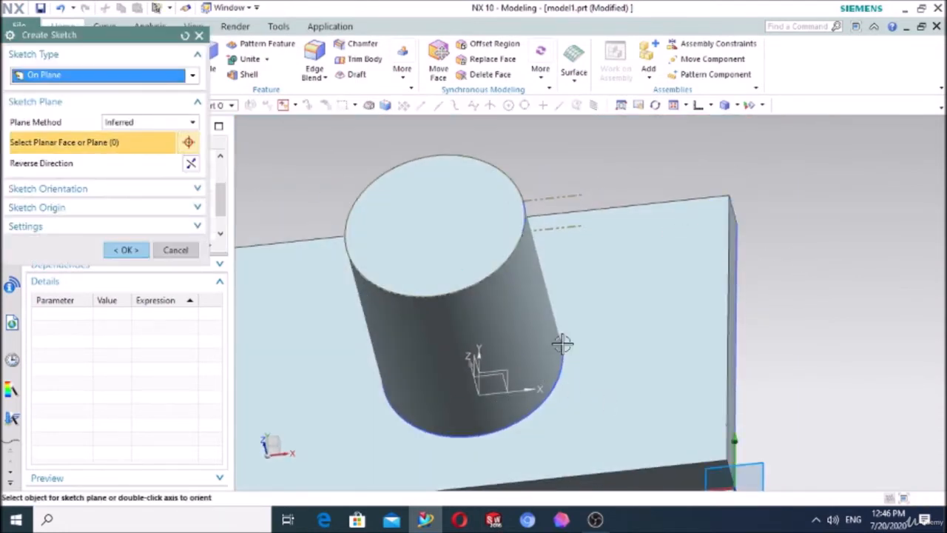
{"action": "left_click", "coordinate": [597, 390]}
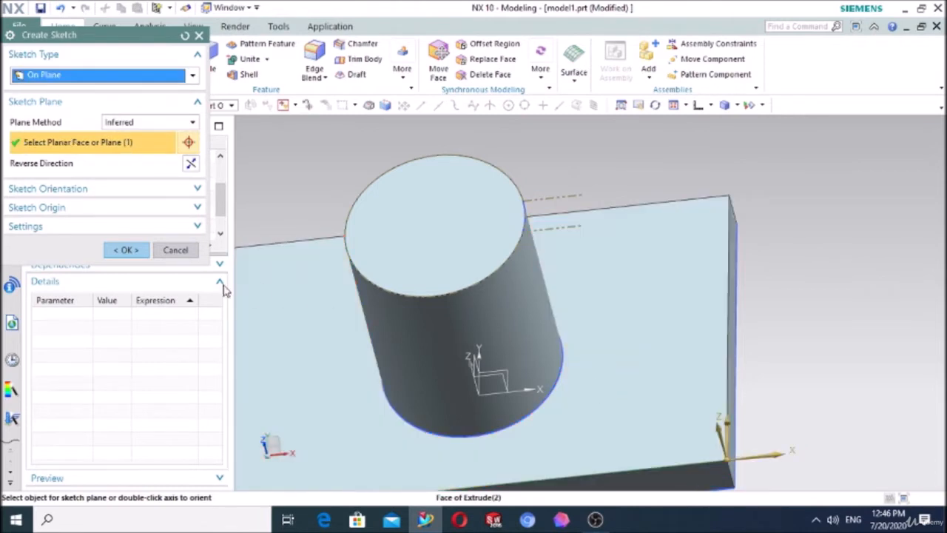
{"action": "left_click", "coordinate": [127, 250]}
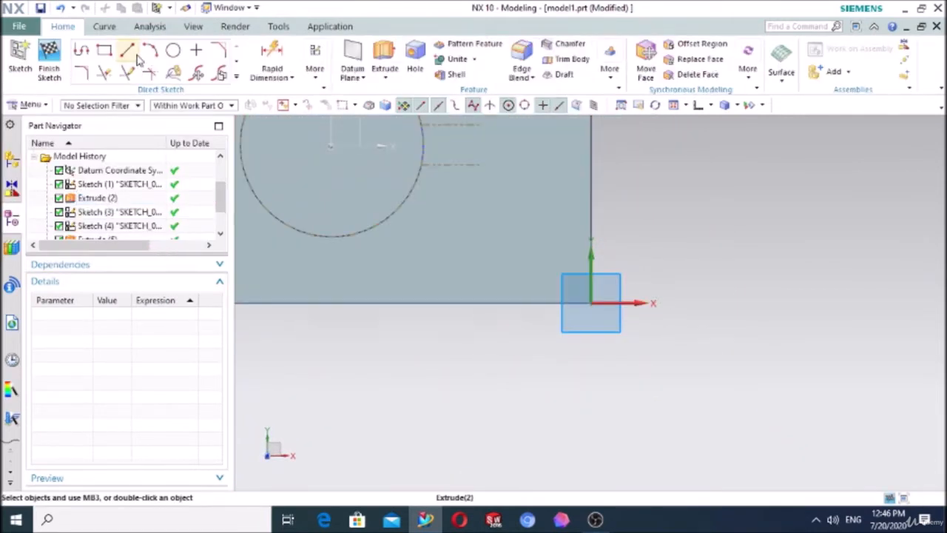
{"action": "left_click", "coordinate": [237, 77]}
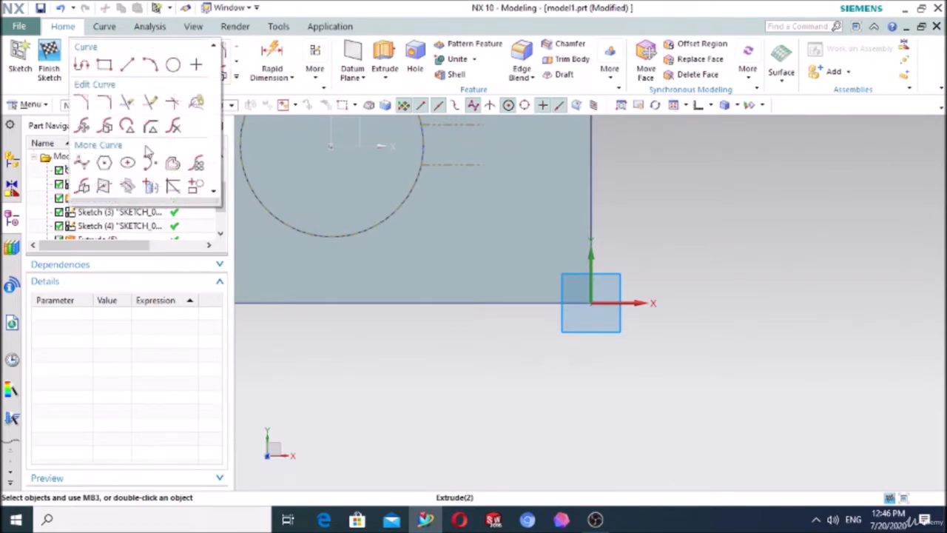
{"action": "left_click", "coordinate": [152, 189]}
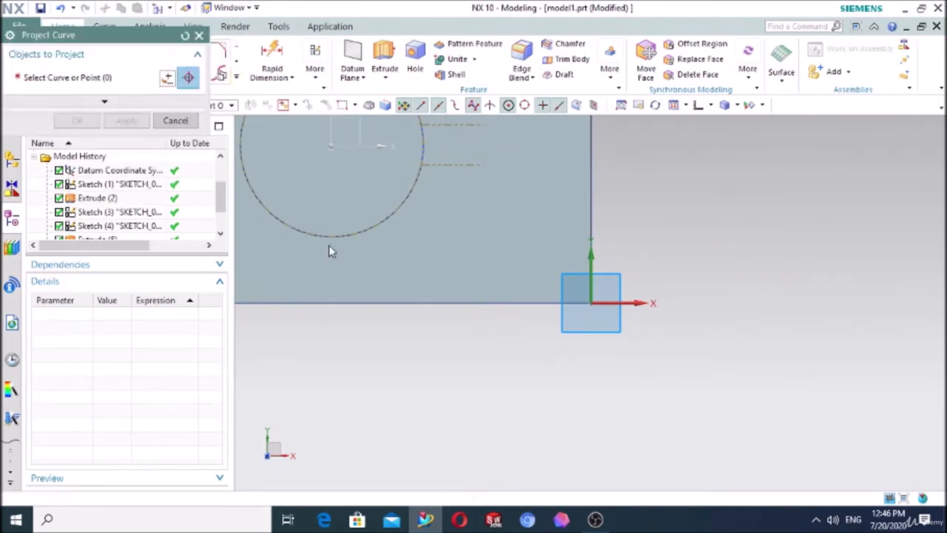
{"action": "left_click", "coordinate": [363, 229]}
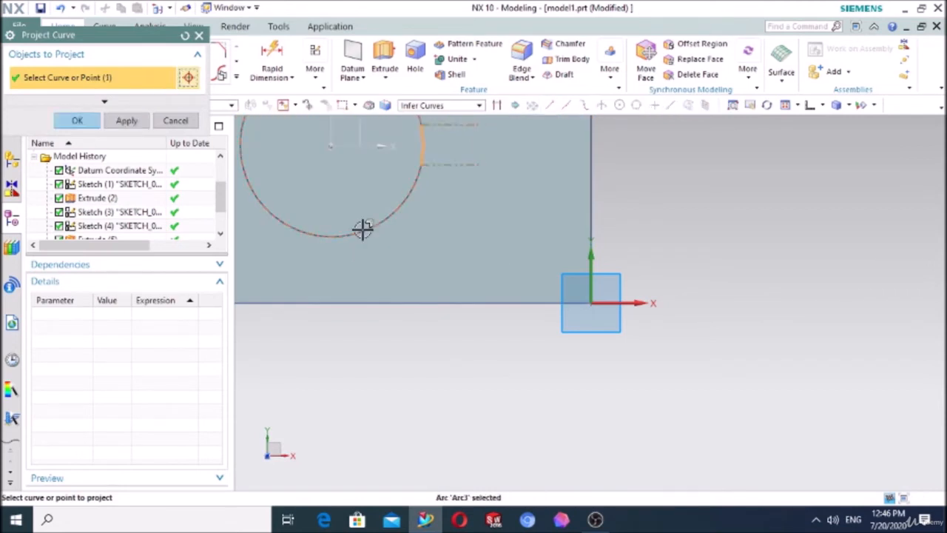
{"action": "left_click", "coordinate": [175, 121]}
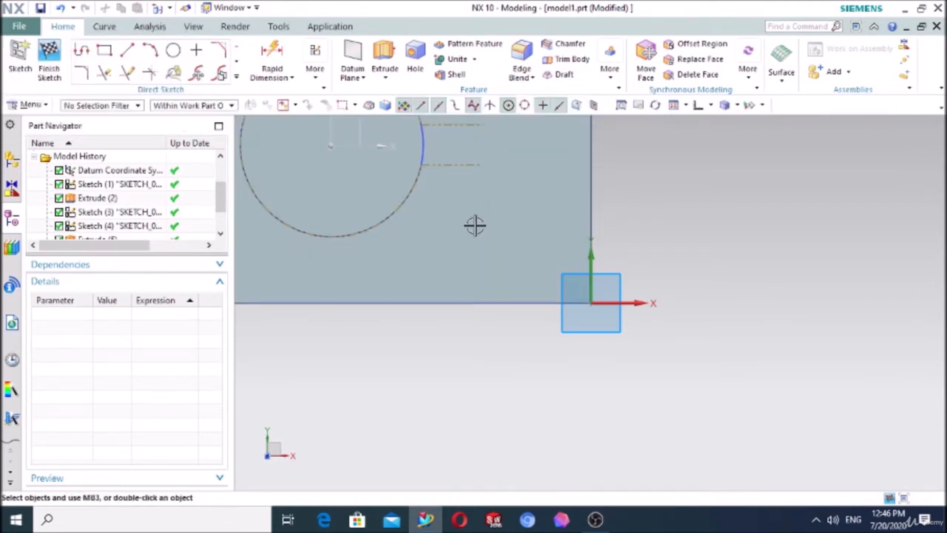
Step: Project the cylinder's circular bottom edge into the sketch and finish the sketch
{"action": "left_click", "coordinate": [236, 76]}
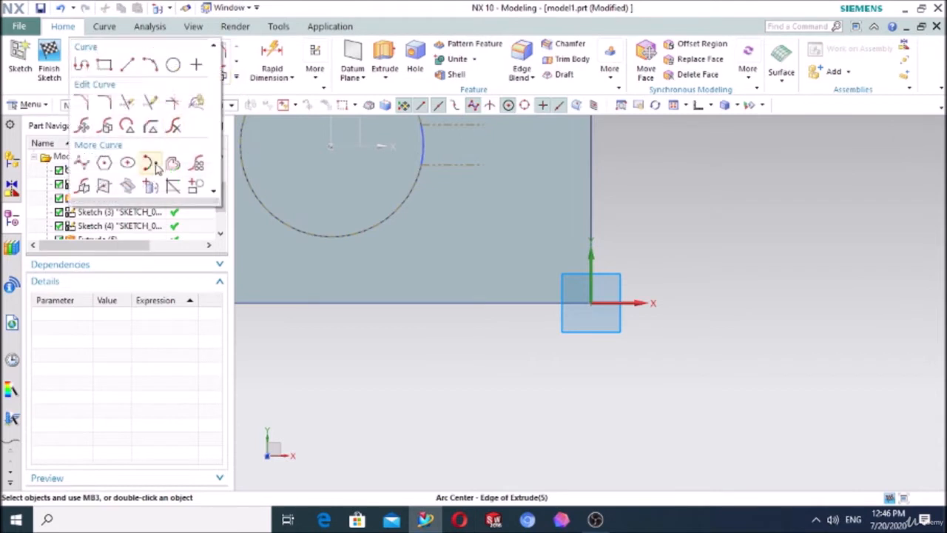
{"action": "left_click", "coordinate": [151, 189]}
{"action": "middle_click_drag", "start_coordinate": [376, 345], "coordinate": [406, 243]}
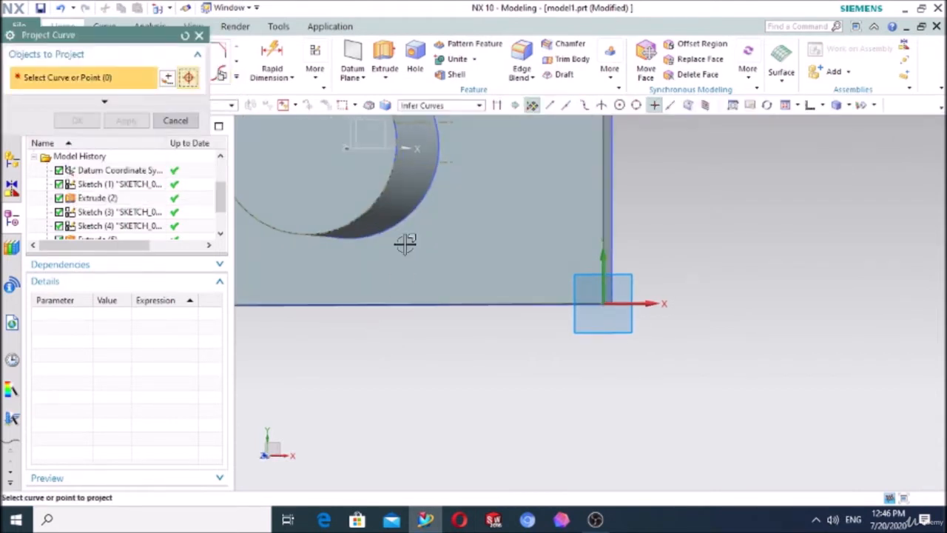
{"action": "left_click", "coordinate": [417, 209]}
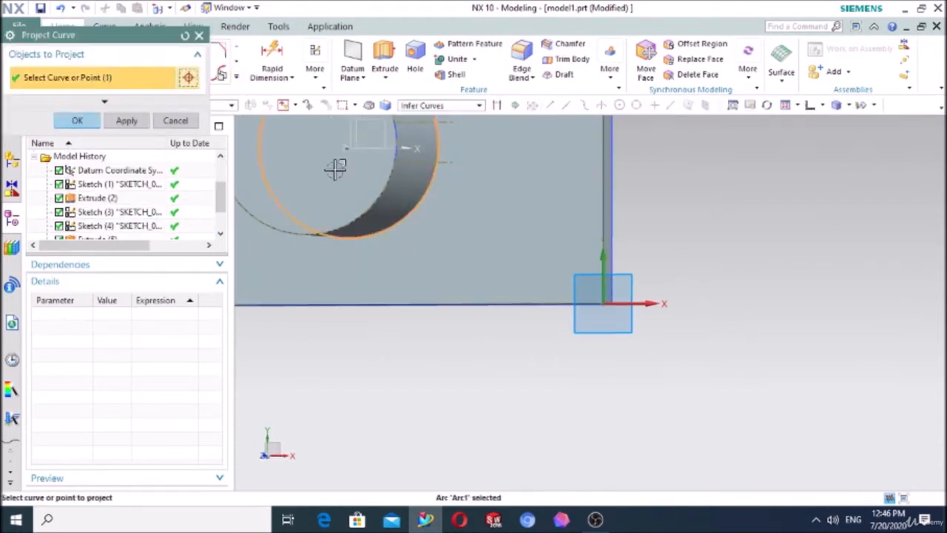
{"action": "left_click", "coordinate": [77, 122]}
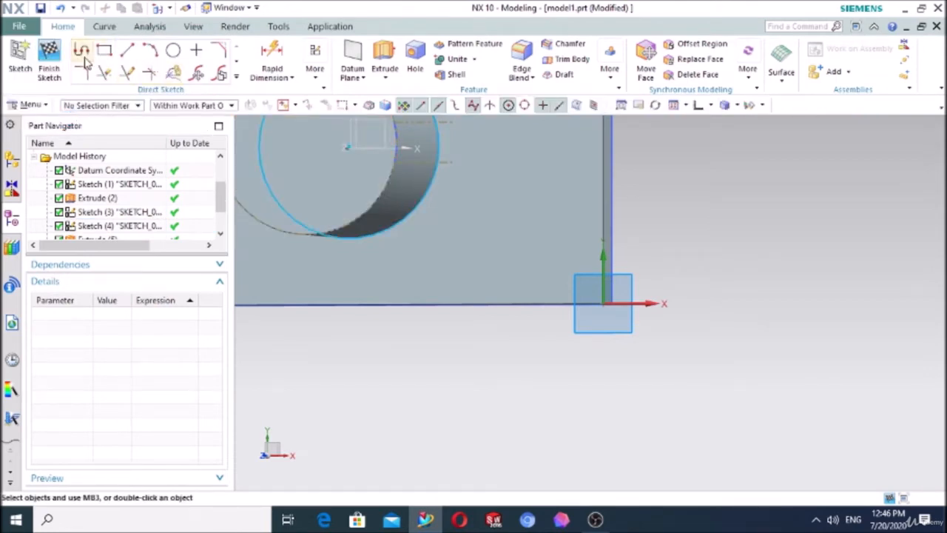
{"action": "left_click", "coordinate": [49, 61]}
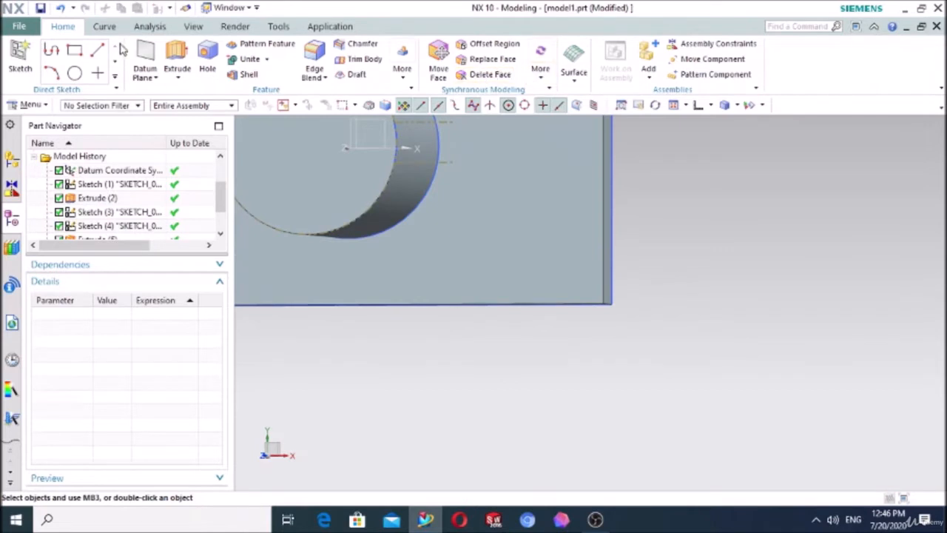
Step: Reopen the base plate sketch and draw two horizontal lines about 20 mm long, starting on the projected circle above and below its X axis
{"action": "scroll", "coordinate": [100, 189], "scroll_direction": "down", "scroll_amount": 2}
{"action": "double_click", "coordinate": [113, 226]}
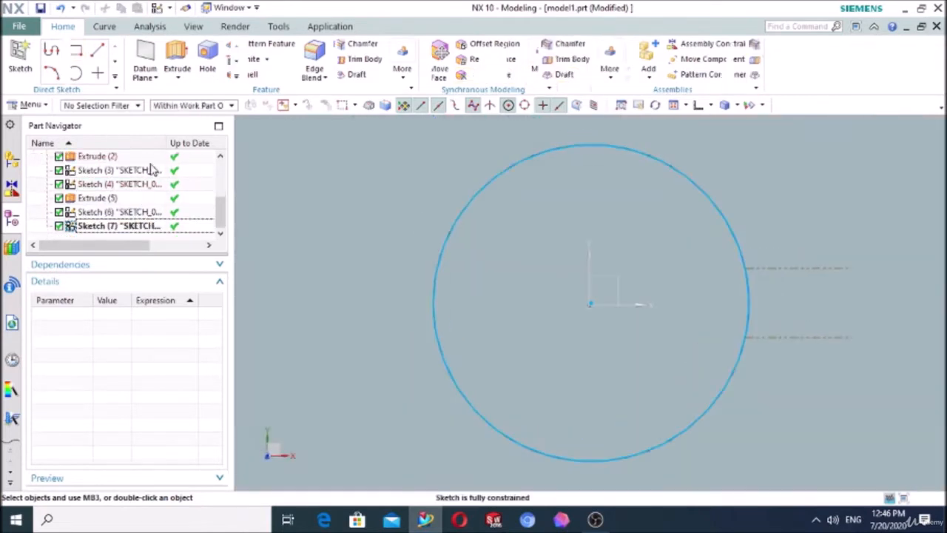
{"action": "left_click", "coordinate": [129, 53]}
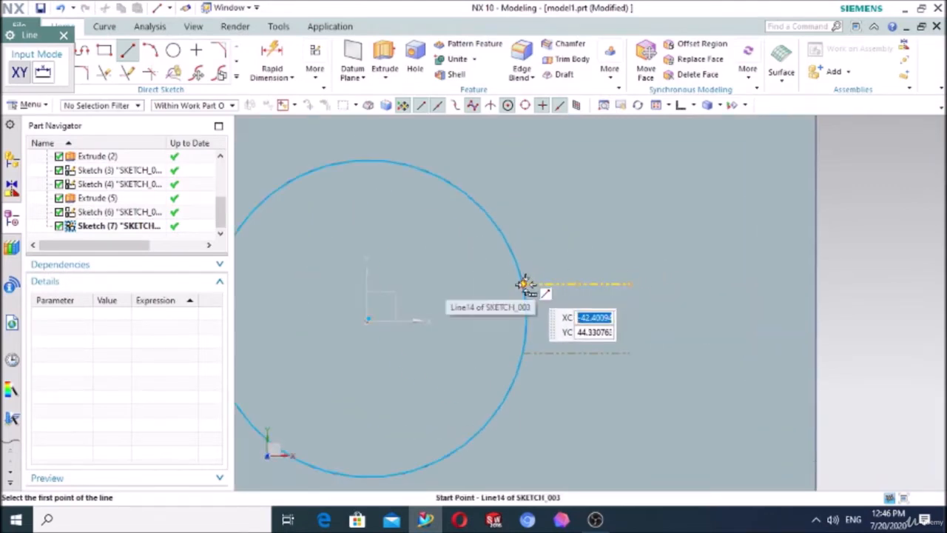
{"action": "middle_click_drag", "start_coordinate": [642, 311], "coordinate": [621, 307]}
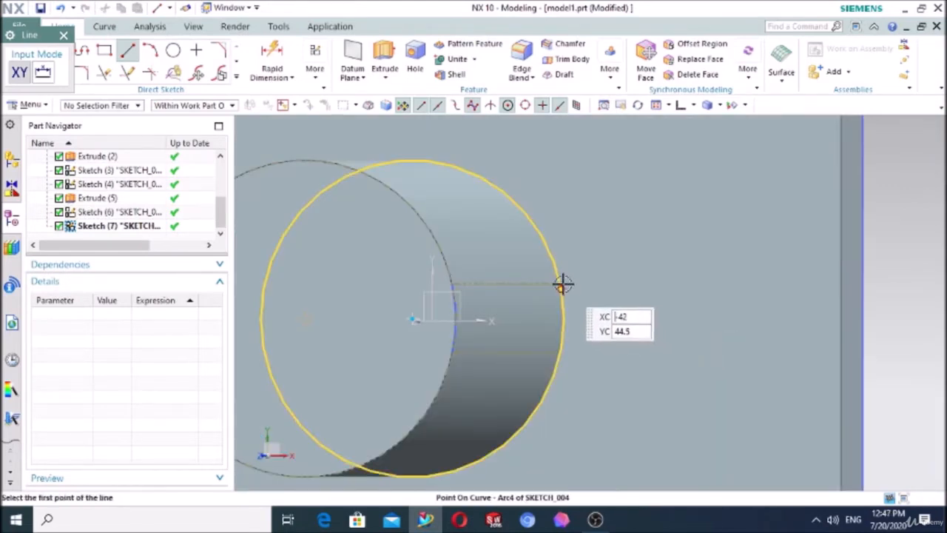
{"action": "left_click", "coordinate": [561, 280]}
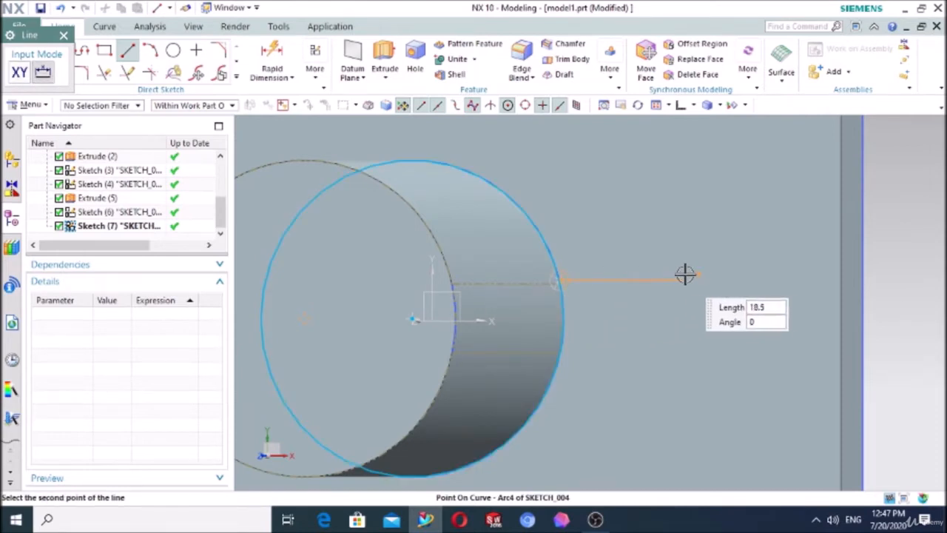
{"action": "left_click", "coordinate": [688, 280]}
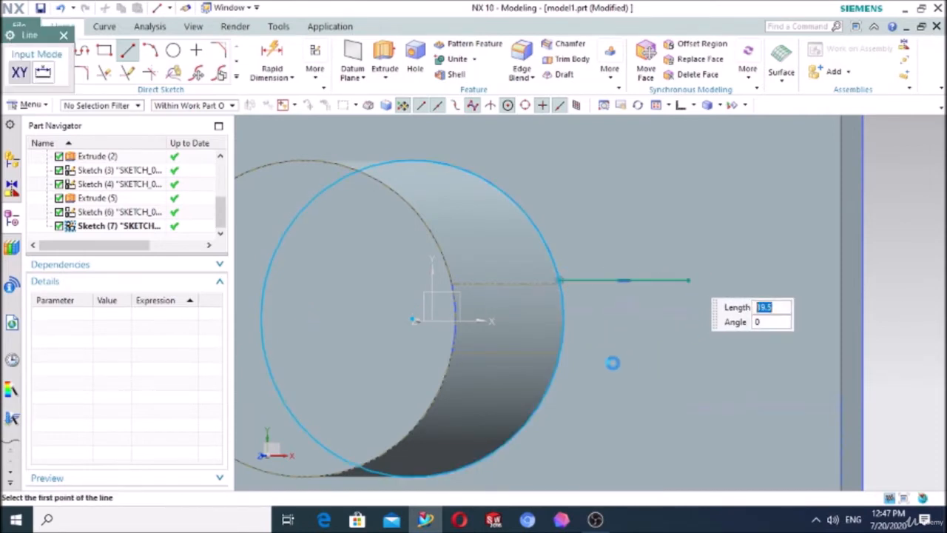
{"action": "left_click", "coordinate": [551, 377]}
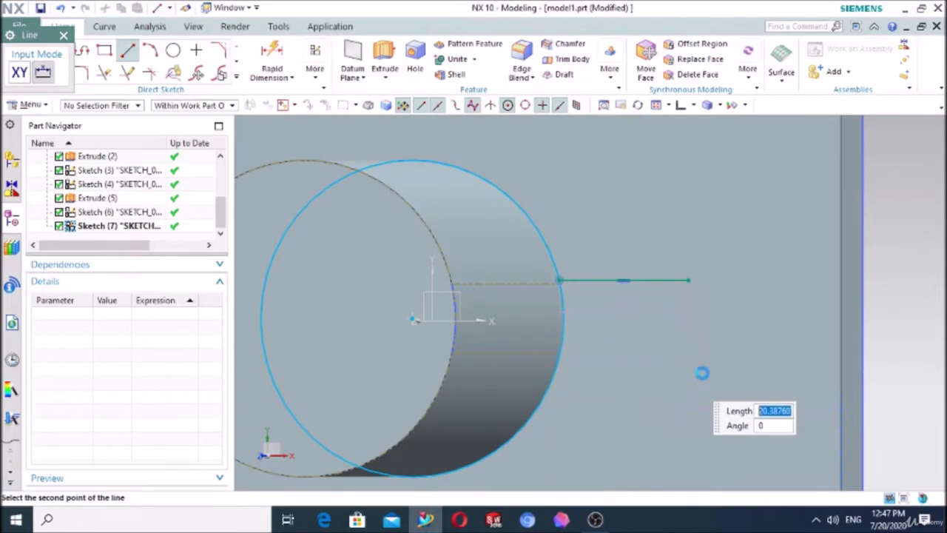
{"action": "left_click", "coordinate": [688, 376]}
Step: Try to make the two new horizontal lines symmetric about the X axis, and undo the attempt
{"action": "left_click", "coordinate": [320, 84]}
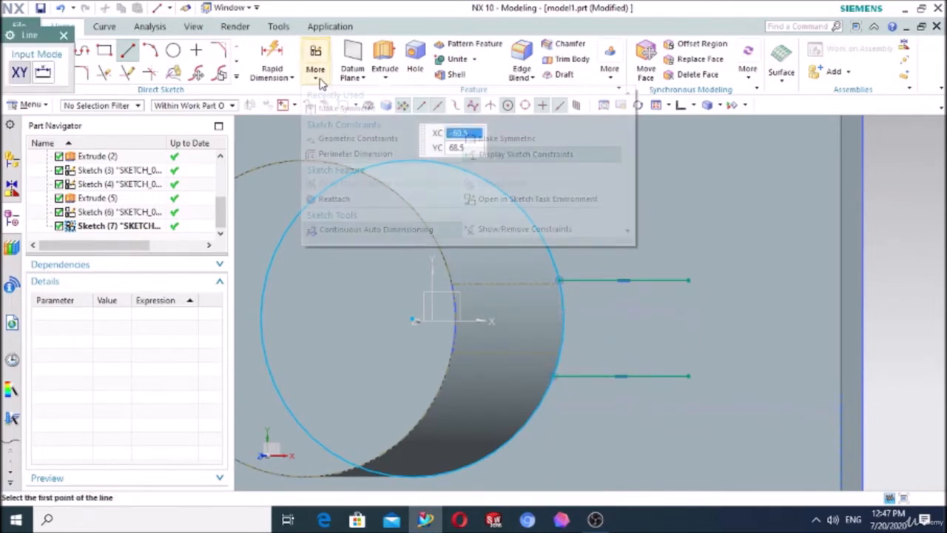
{"action": "left_click", "coordinate": [337, 110]}
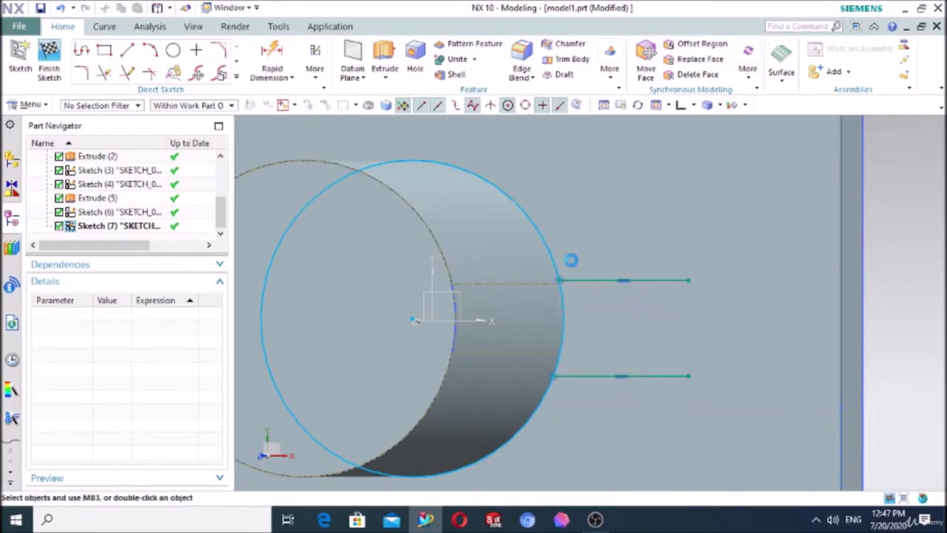
{"action": "left_click", "coordinate": [650, 377]}
{"action": "left_click", "coordinate": [667, 282]}
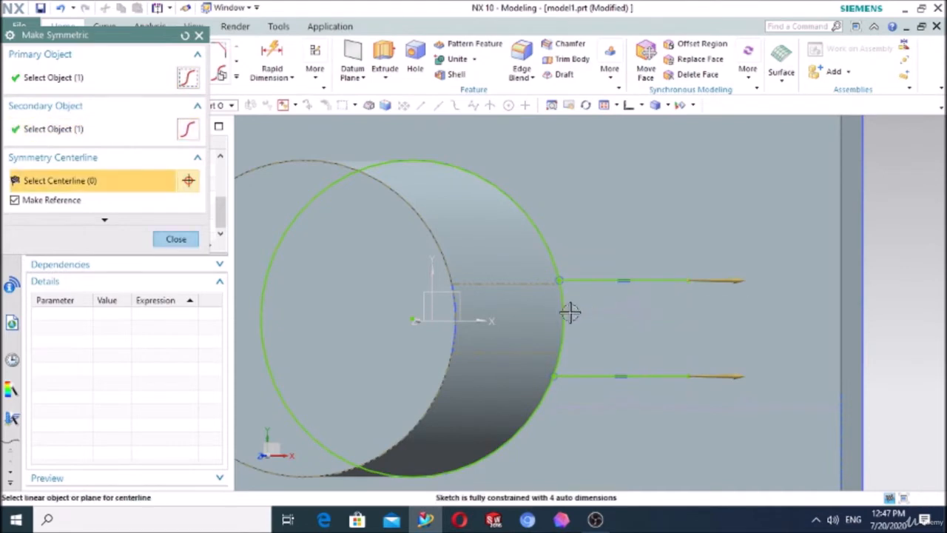
{"action": "left_click", "coordinate": [481, 318]}
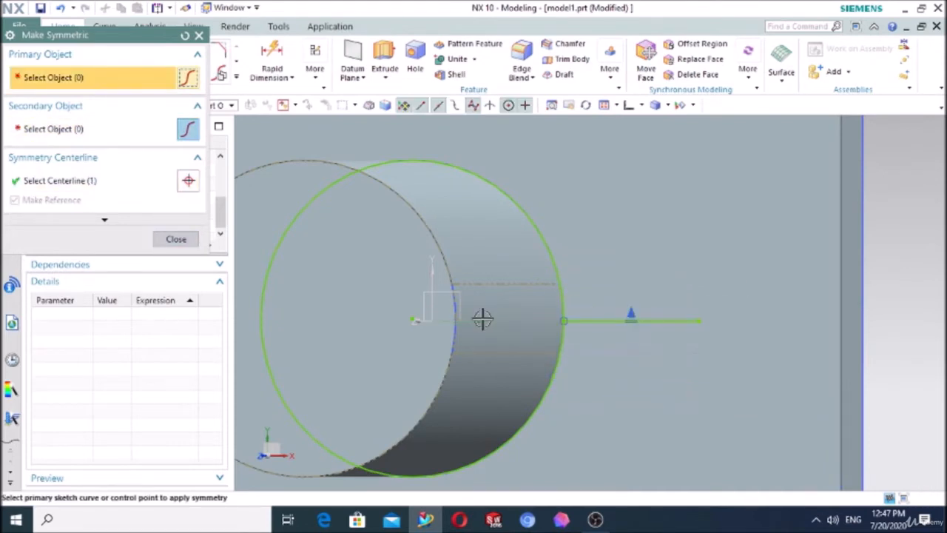
{"action": "key", "text": "ctrl+z"}
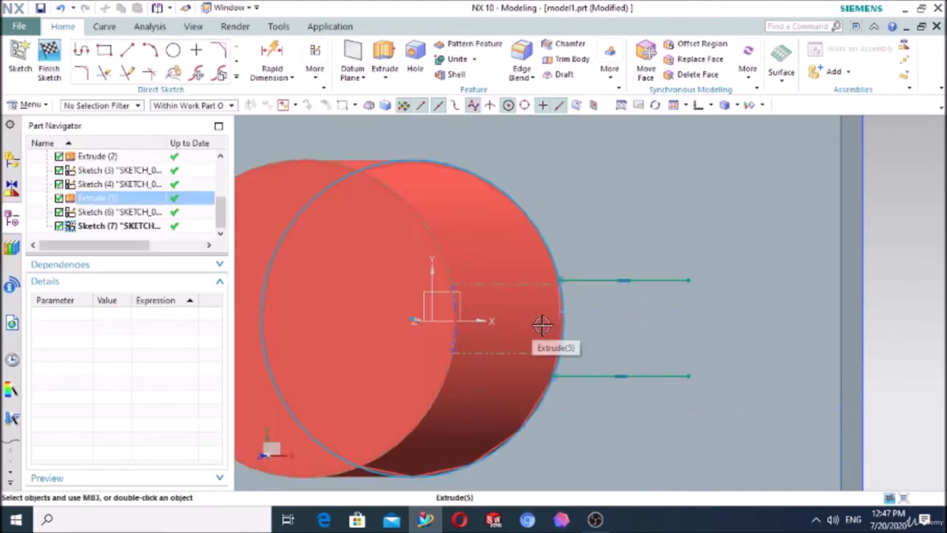
Step: Retry Make Symmetric on the two horizontal lines with the X axis as centerline, and revert the result
{"action": "left_click", "coordinate": [315, 68]}
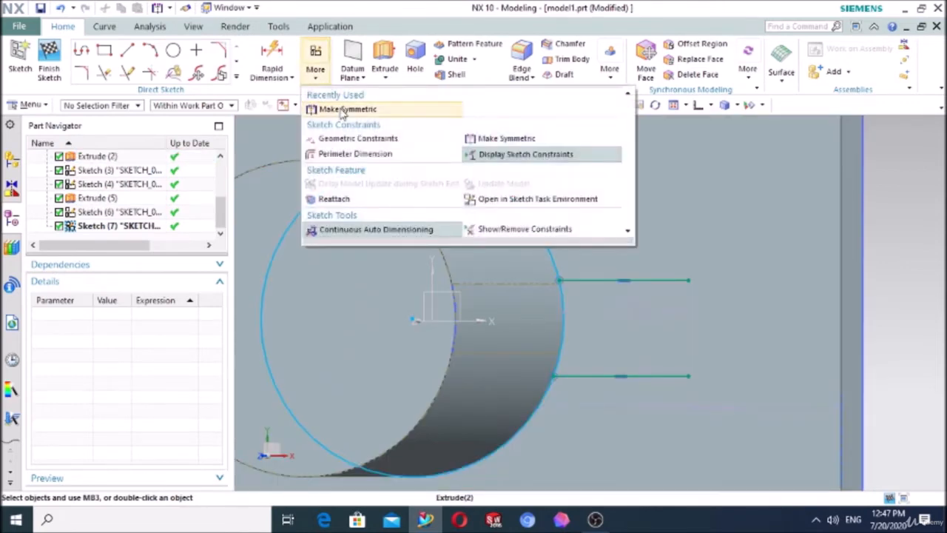
{"action": "left_click", "coordinate": [345, 110]}
{"action": "left_click", "coordinate": [622, 320]}
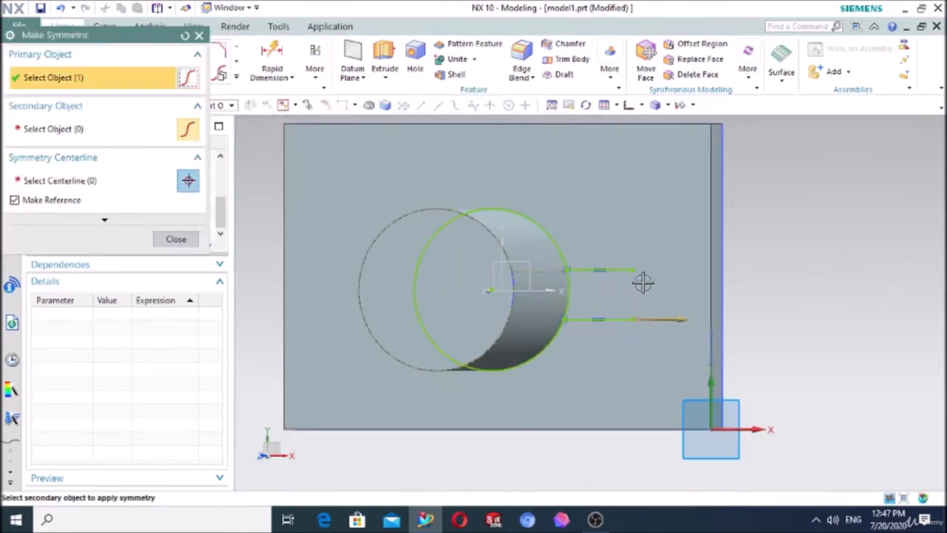
{"action": "left_click", "coordinate": [634, 271]}
{"action": "middle_click_drag", "start_coordinate": [609, 382], "coordinate": [624, 380]}
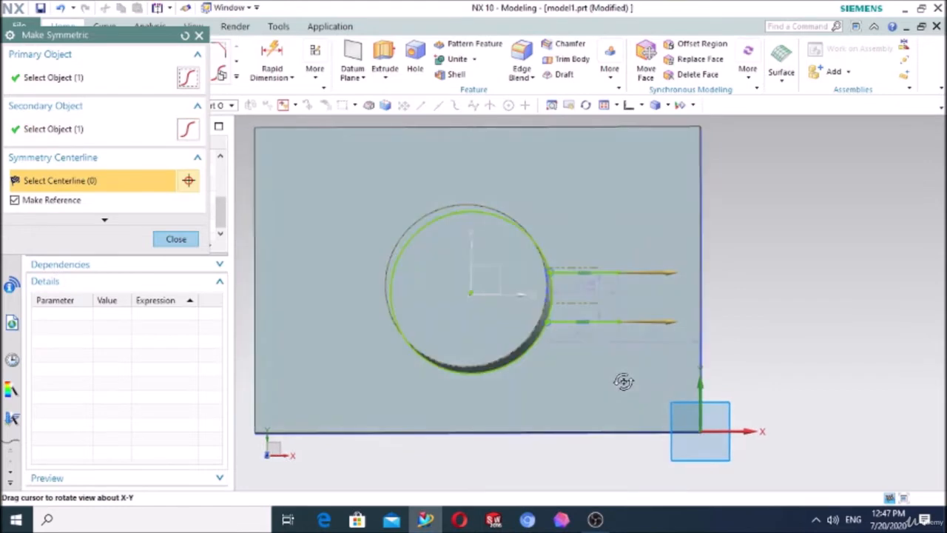
{"action": "left_click", "coordinate": [516, 295]}
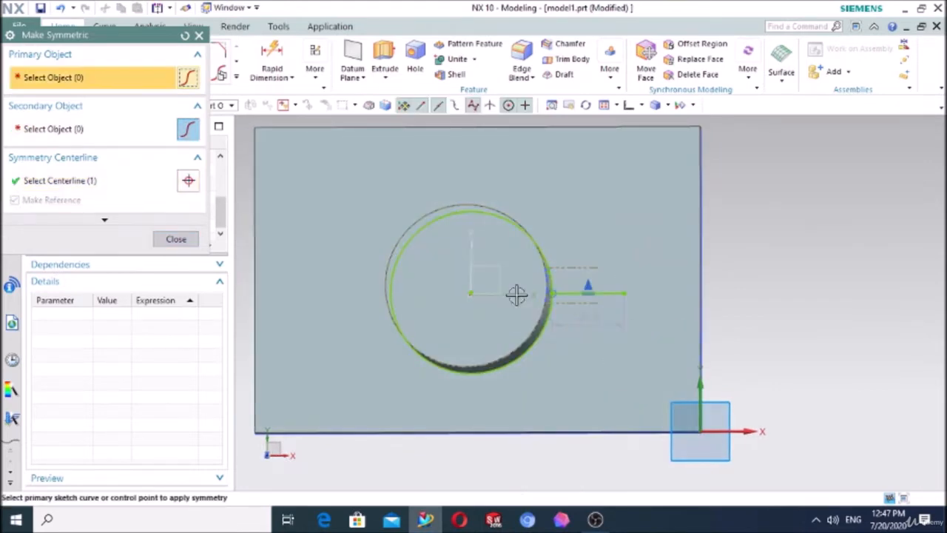
{"action": "middle_click", "coordinate": [516, 295]}
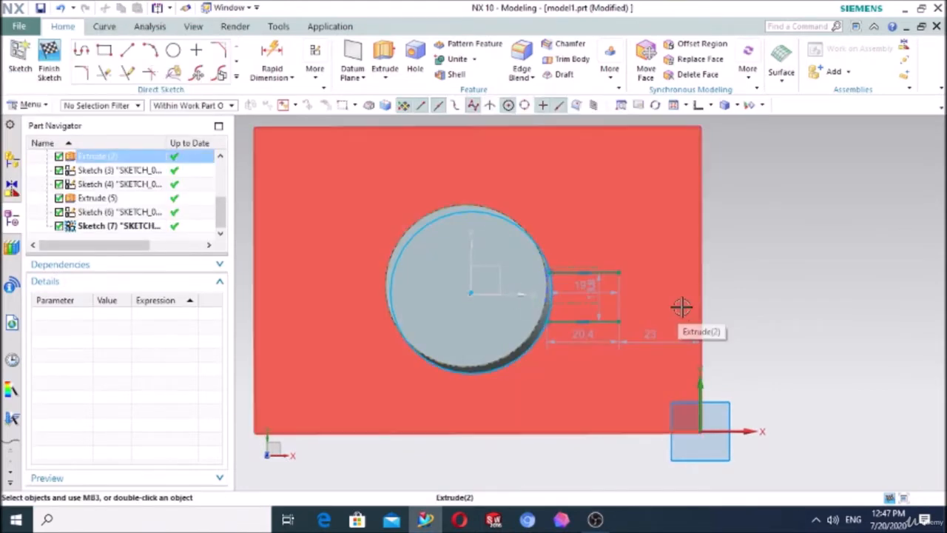
Step: Dimension the spacing between the two horizontal lines on the plate as 10 mm
{"action": "left_click", "coordinate": [272, 63]}
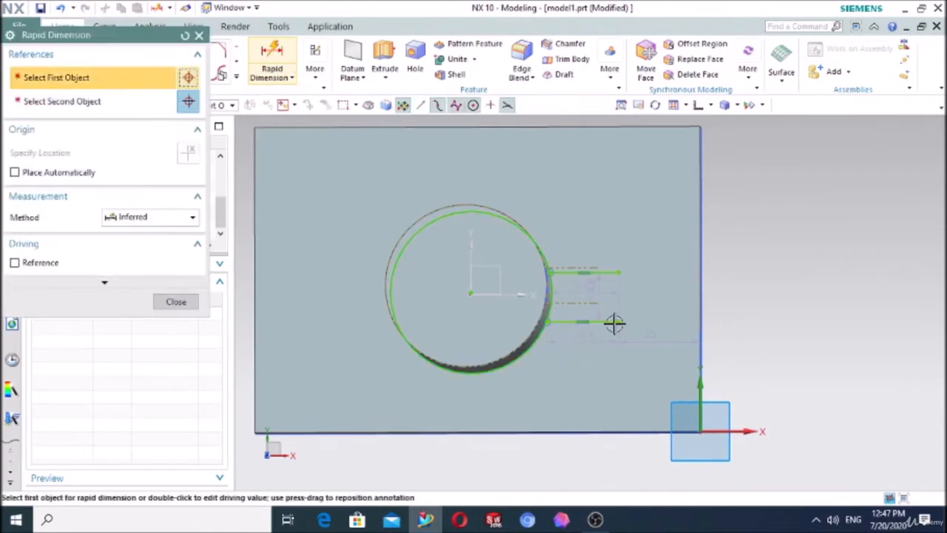
{"action": "left_click", "coordinate": [606, 273]}
{"action": "left_click", "coordinate": [606, 272]}
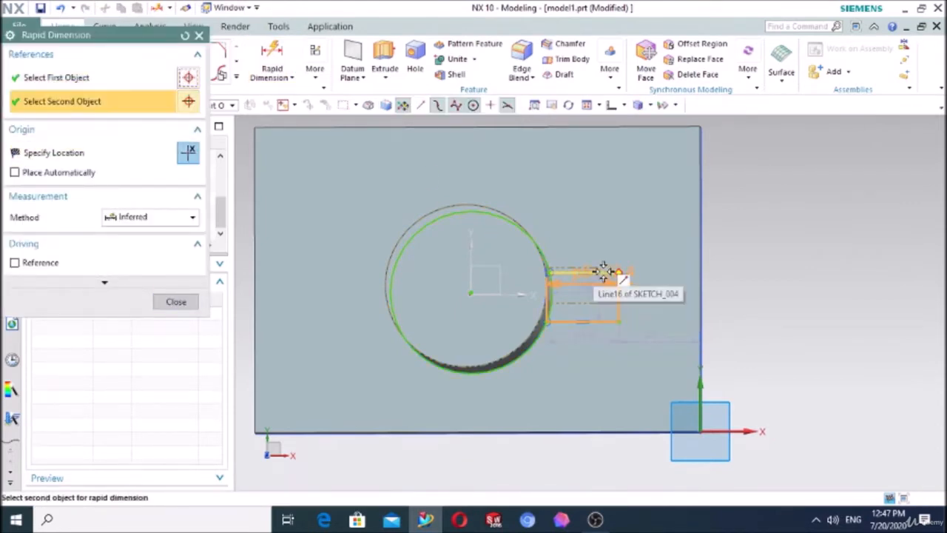
{"action": "left_click", "coordinate": [809, 294]}
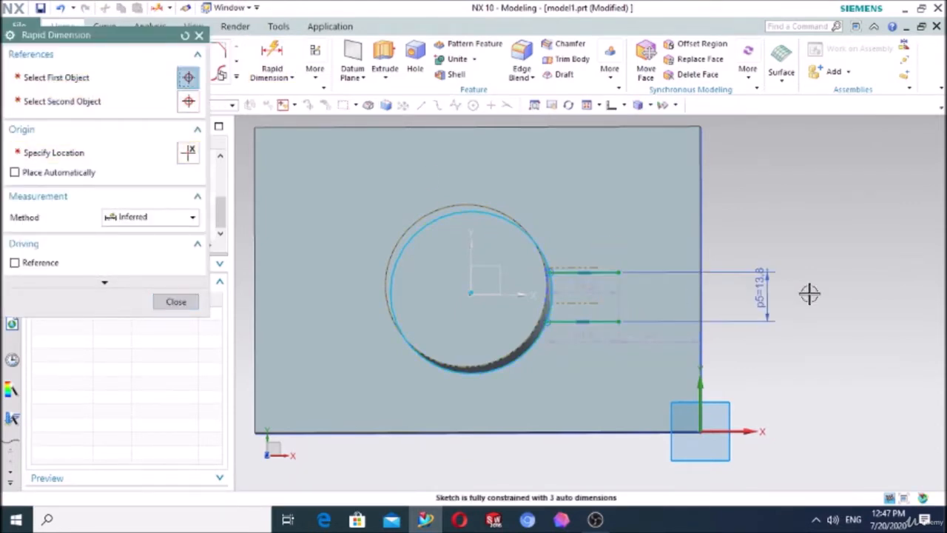
{"action": "type", "text": "10"}
{"action": "key", "text": "Return"}
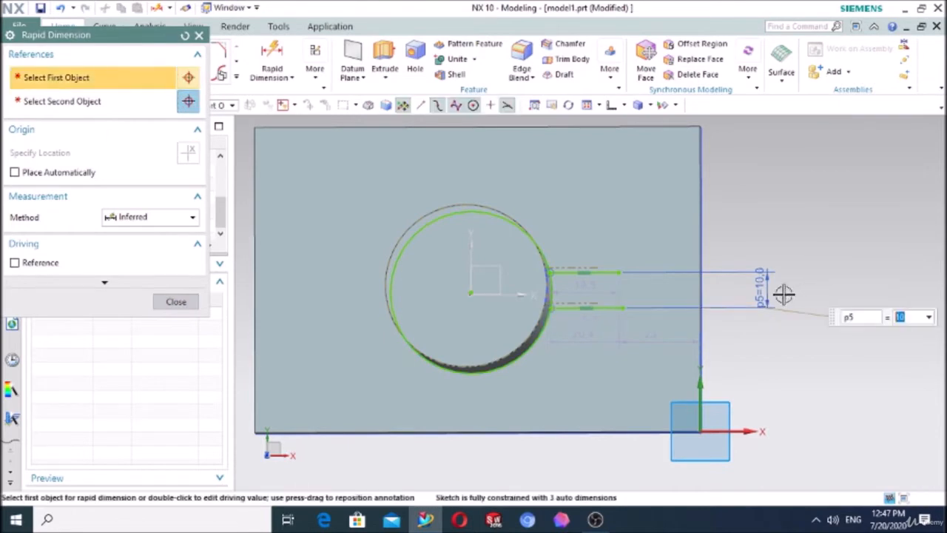
Step: Apply Make Symmetric to the two horizontal plate lines, using the X axis through the circle's center as centerline
{"action": "left_click", "coordinate": [323, 83]}
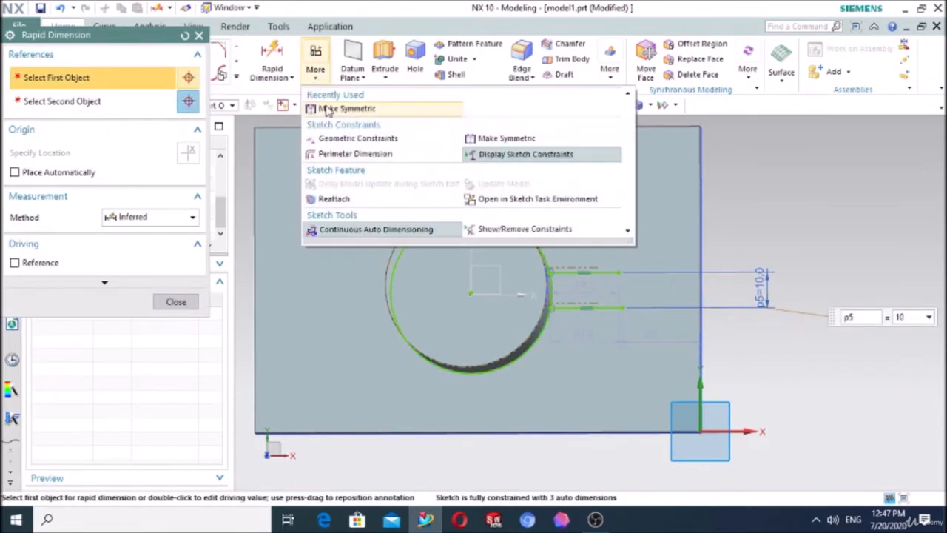
{"action": "left_click", "coordinate": [329, 111]}
{"action": "middle_click_drag", "start_coordinate": [598, 348], "coordinate": [613, 330]}
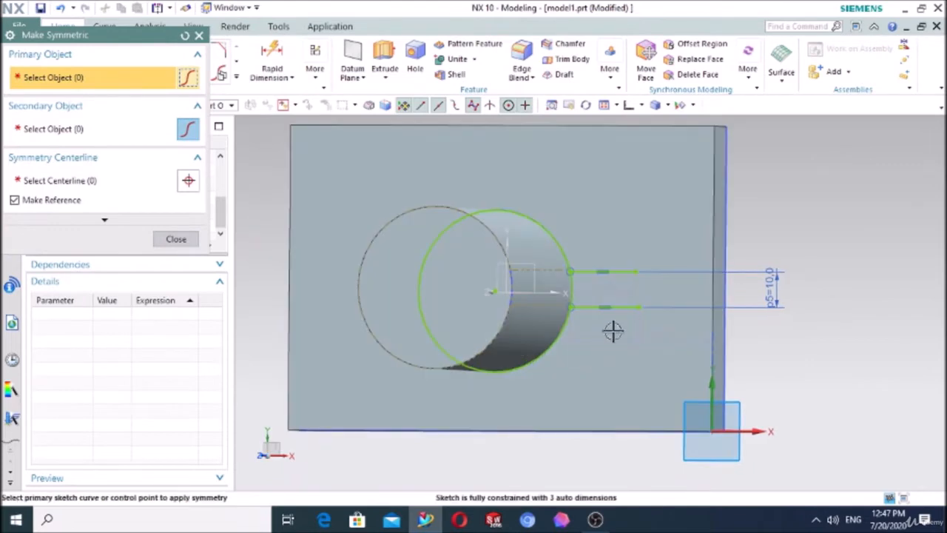
{"action": "left_click", "coordinate": [629, 308]}
{"action": "left_click", "coordinate": [628, 270]}
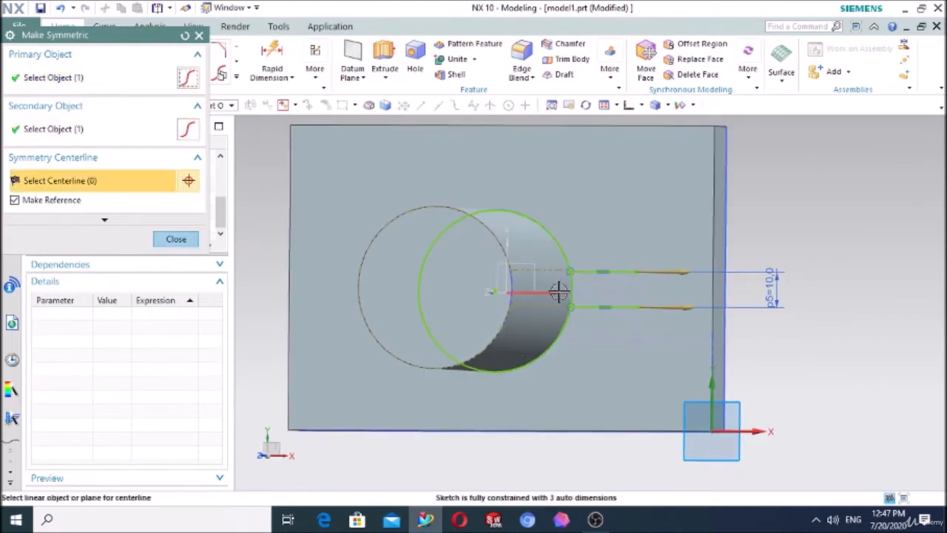
{"action": "left_click", "coordinate": [556, 290]}
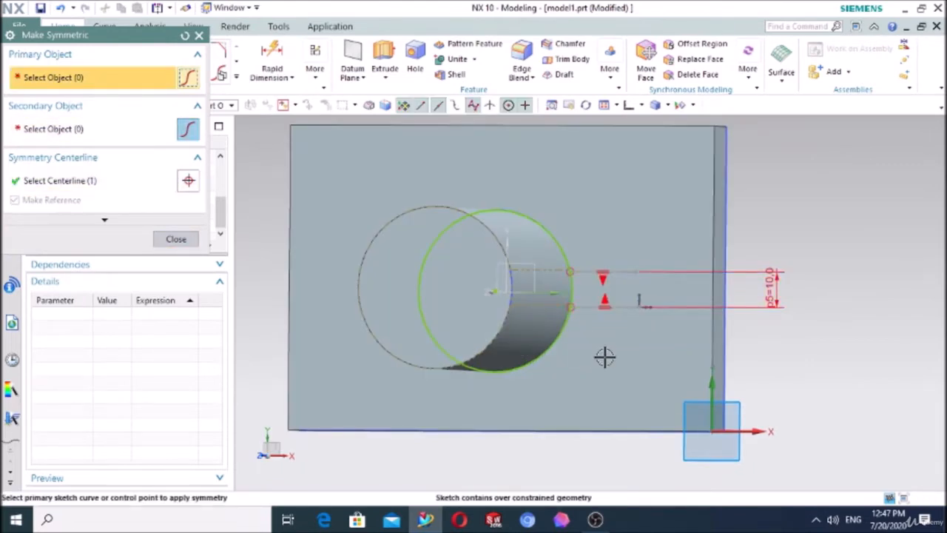
Step: Inspect the two plate lines against the cylinder-top lines from front and top views, and leave Make Symmetric
{"action": "left_click", "coordinate": [629, 108]}
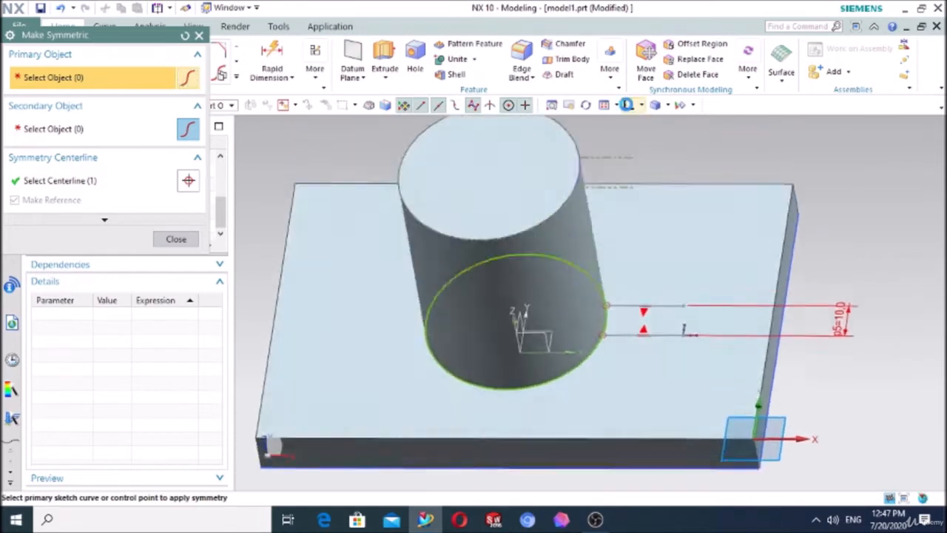
{"action": "left_click", "coordinate": [642, 106]}
{"action": "left_click", "coordinate": [655, 125]}
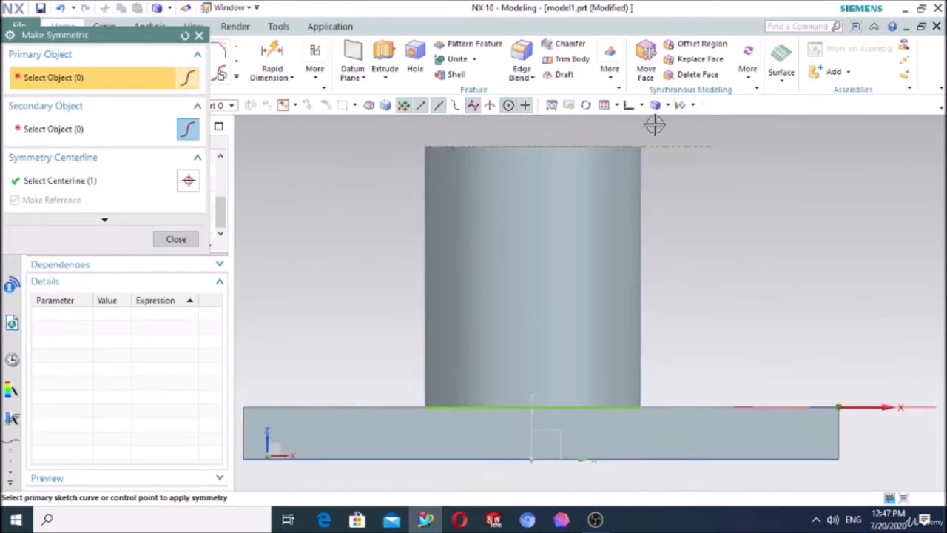
{"action": "left_click", "coordinate": [636, 107]}
{"action": "left_click", "coordinate": [642, 105]}
{"action": "left_click", "coordinate": [656, 124]}
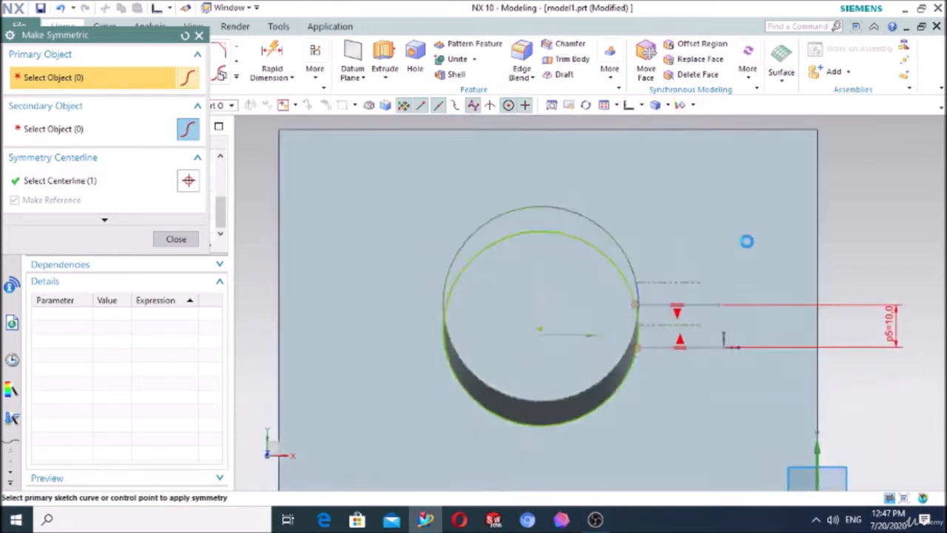
{"action": "scroll", "coordinate": [711, 311], "scroll_direction": "up", "scroll_amount": 2}
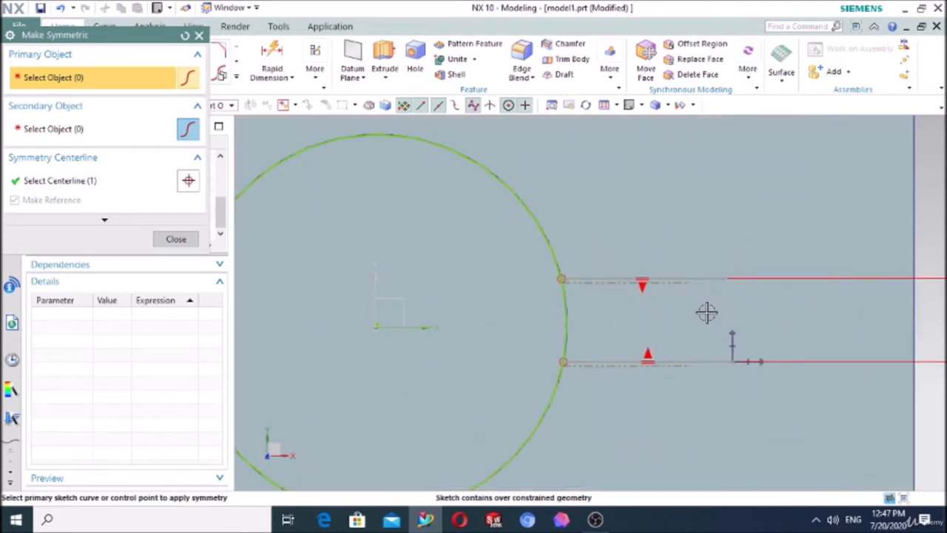
{"action": "mouse_move", "coordinate": [696, 394]}
{"action": "middle_mouse_down"}
{"action": "mouse_move", "coordinate": [674, 393]}
{"action": "mouse_move", "coordinate": [686, 394]}
{"action": "middle_mouse_up"}
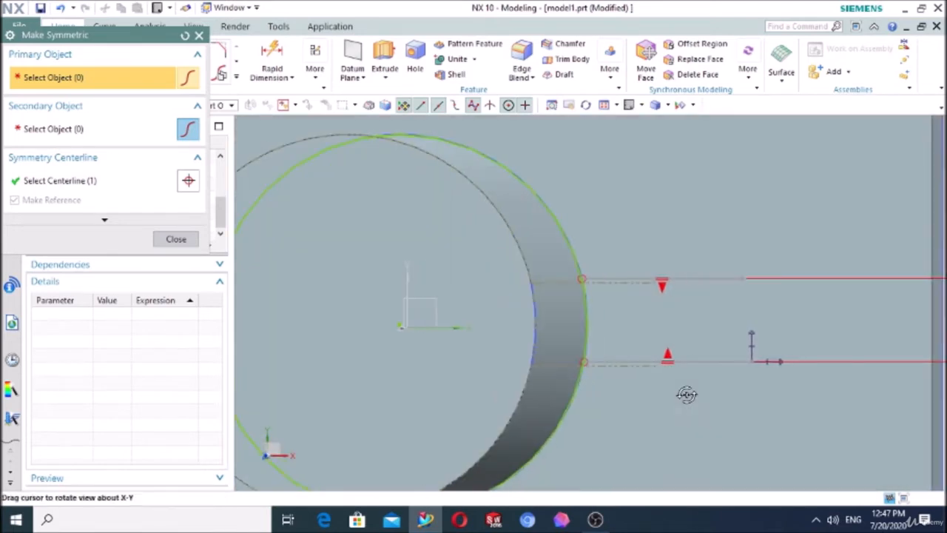
{"action": "left_click", "coordinate": [176, 240]}
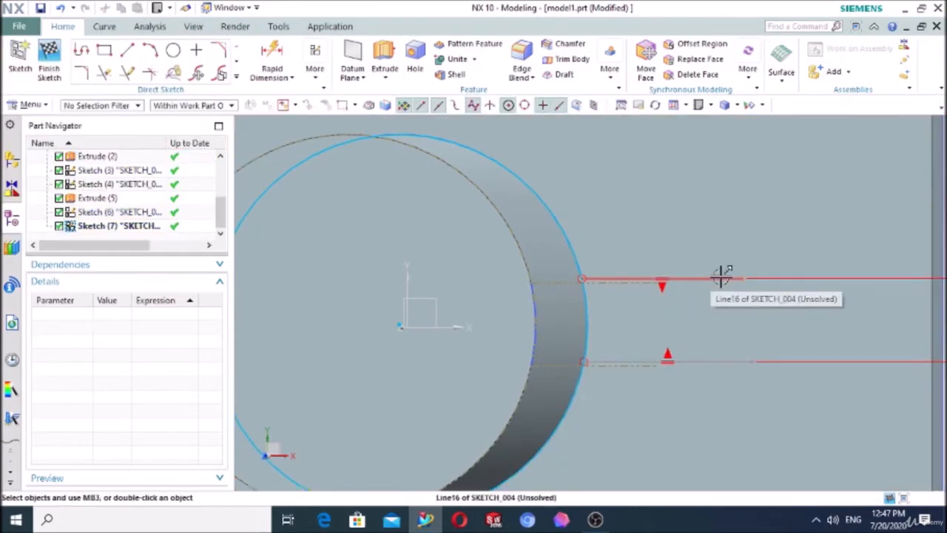
Step: Convert the two horizontal plate lines to reference lines
{"action": "left_click", "coordinate": [721, 276]}
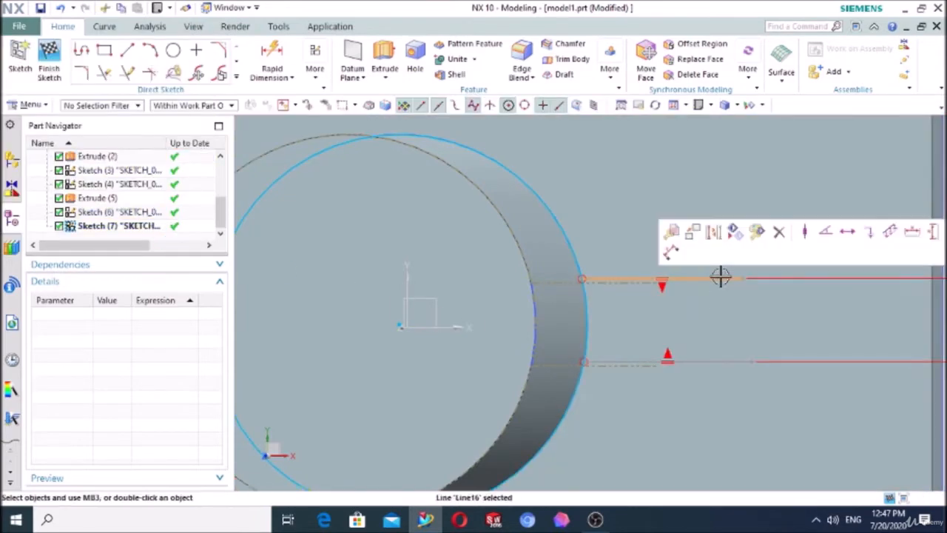
{"action": "left_click", "coordinate": [714, 235]}
{"action": "left_click", "coordinate": [729, 361]}
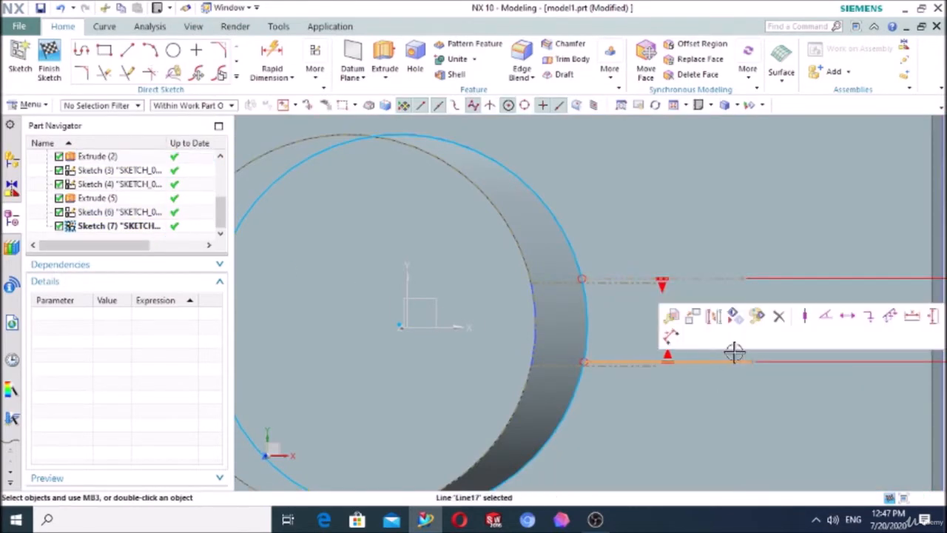
{"action": "left_click", "coordinate": [714, 317]}
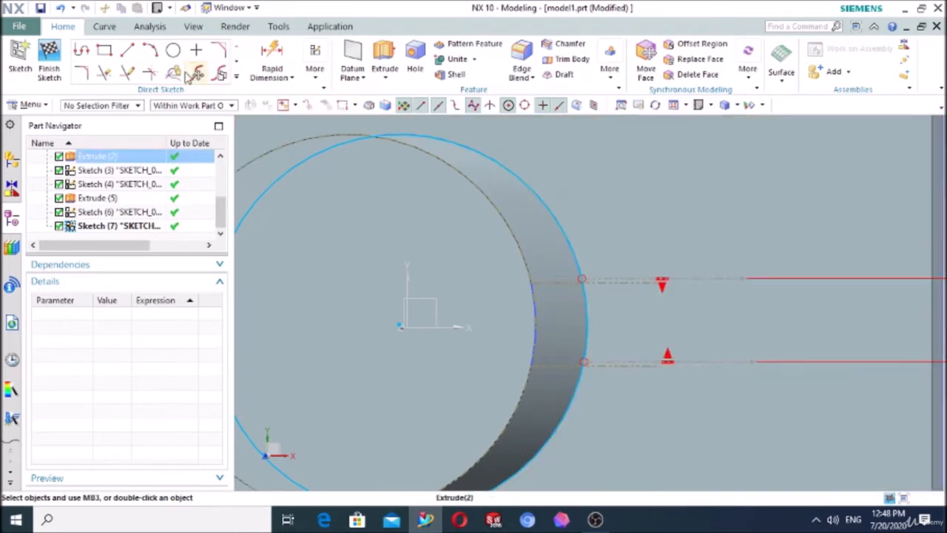
Step: Trim the projected circle so only the short arc between the two reference lines remains, and finish the sketch
{"action": "left_click", "coordinate": [104, 72]}
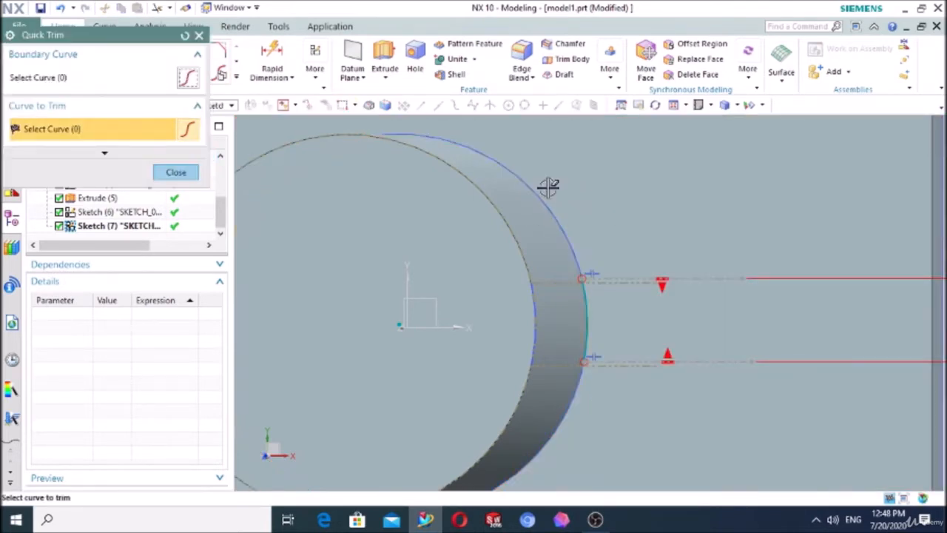
{"action": "left_click", "coordinate": [177, 174]}
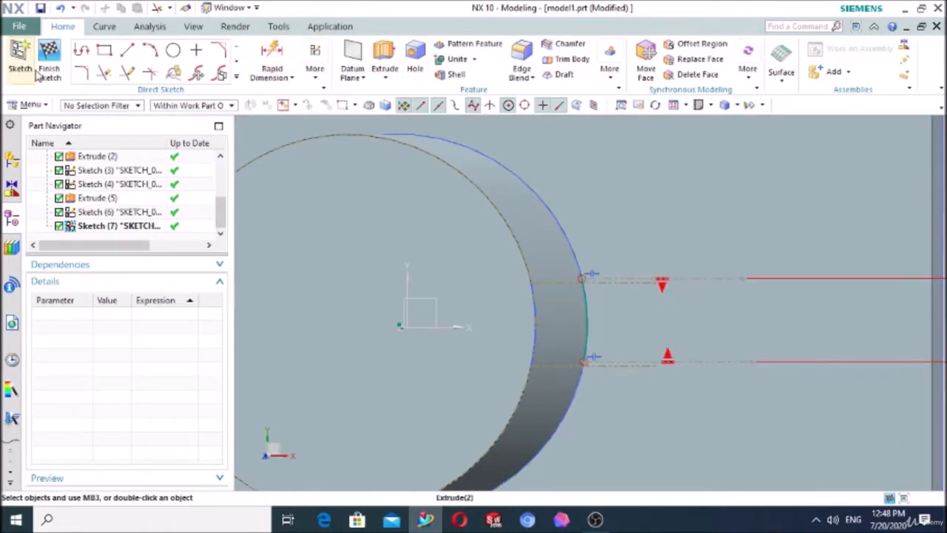
{"action": "left_click", "coordinate": [38, 68]}
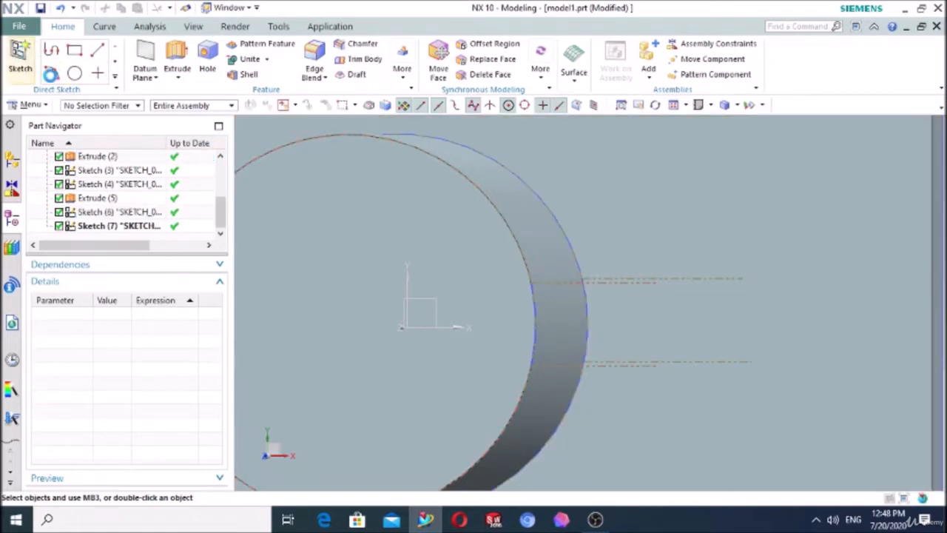
Step: Create a sketch on the base plate's top face and project the plate edge facing the two reference lines
{"action": "scroll", "coordinate": [746, 404], "scroll_direction": "down", "scroll_amount": 4}
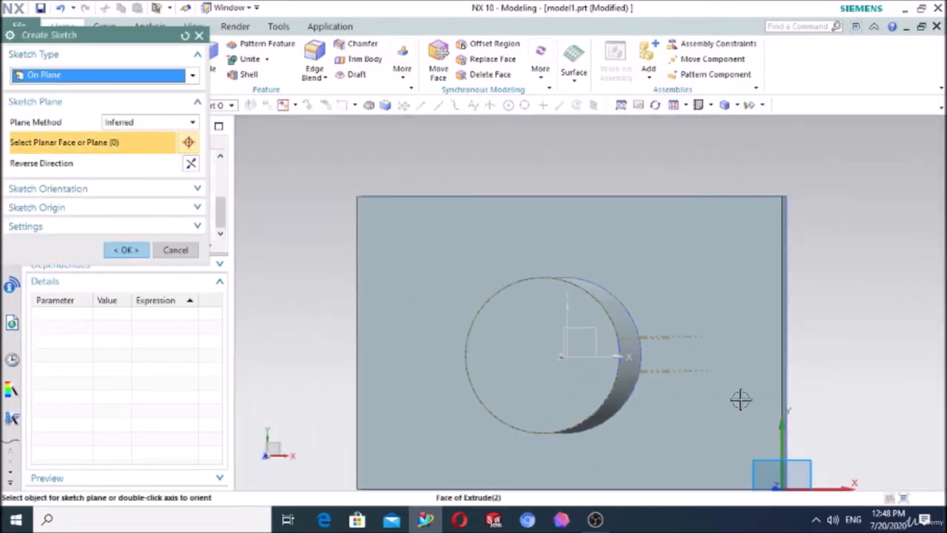
{"action": "middle_click_drag", "start_coordinate": [941, 346], "coordinate": [910, 353]}
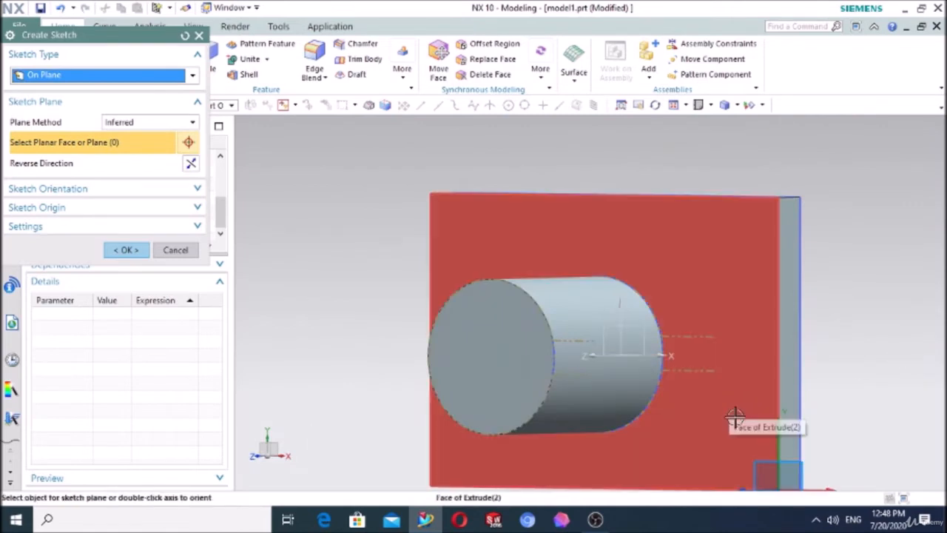
{"action": "left_click", "coordinate": [734, 416]}
{"action": "left_click", "coordinate": [127, 251]}
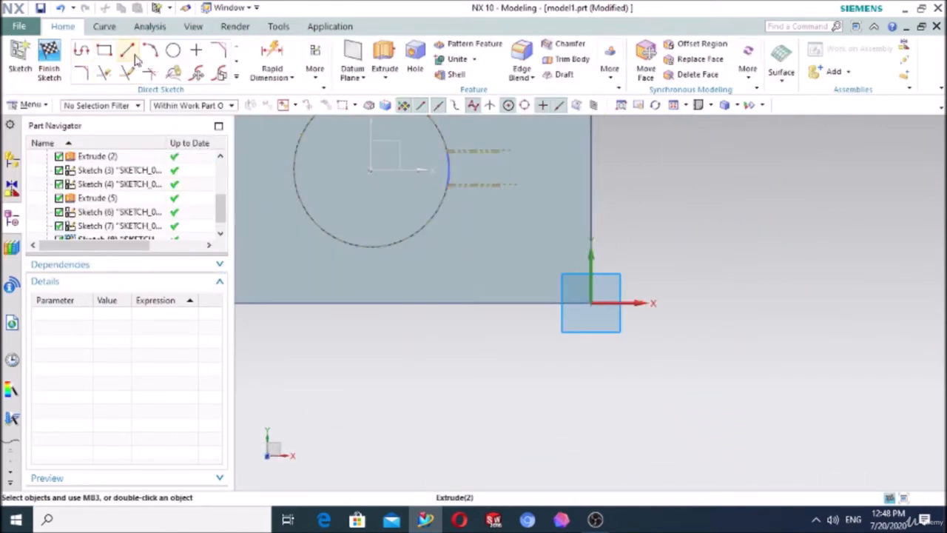
{"action": "left_click", "coordinate": [234, 78]}
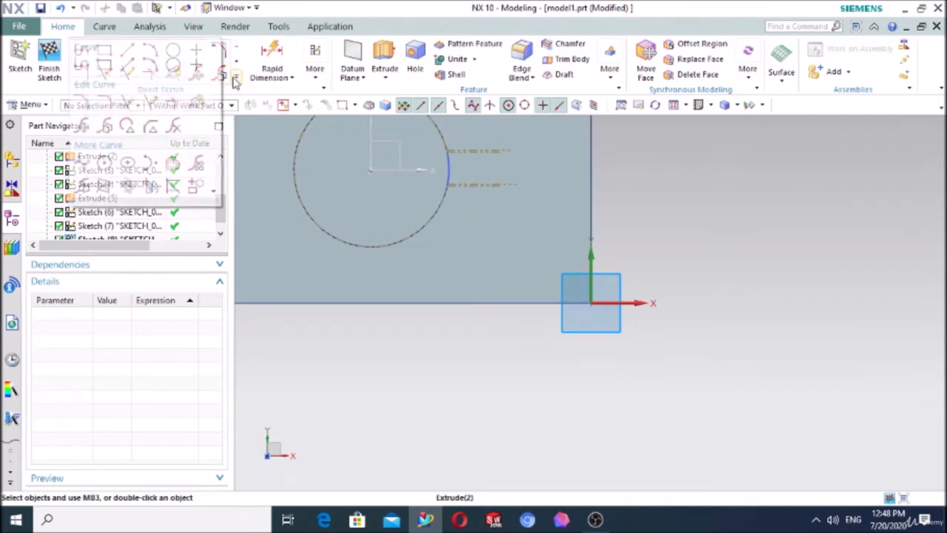
{"action": "left_click", "coordinate": [152, 189]}
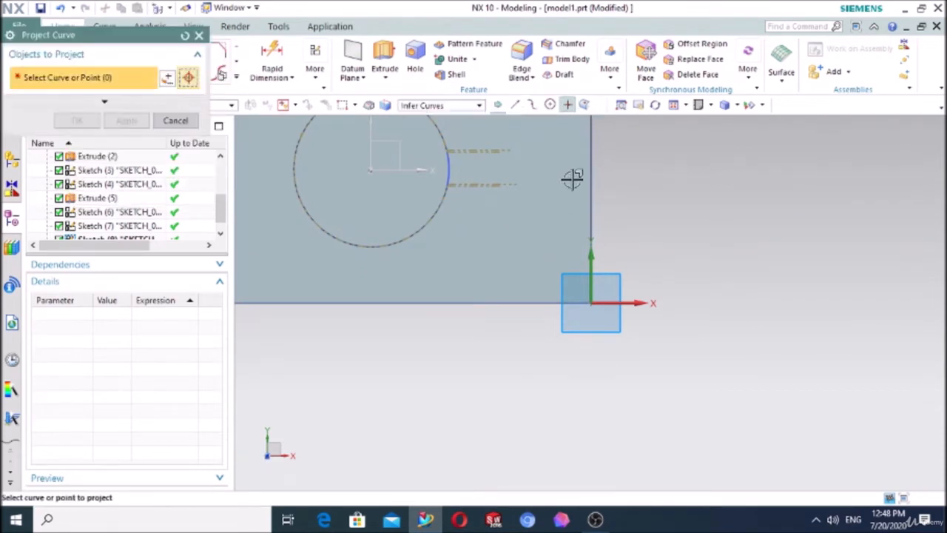
{"action": "scroll", "coordinate": [592, 181], "scroll_direction": "up", "scroll_amount": 3}
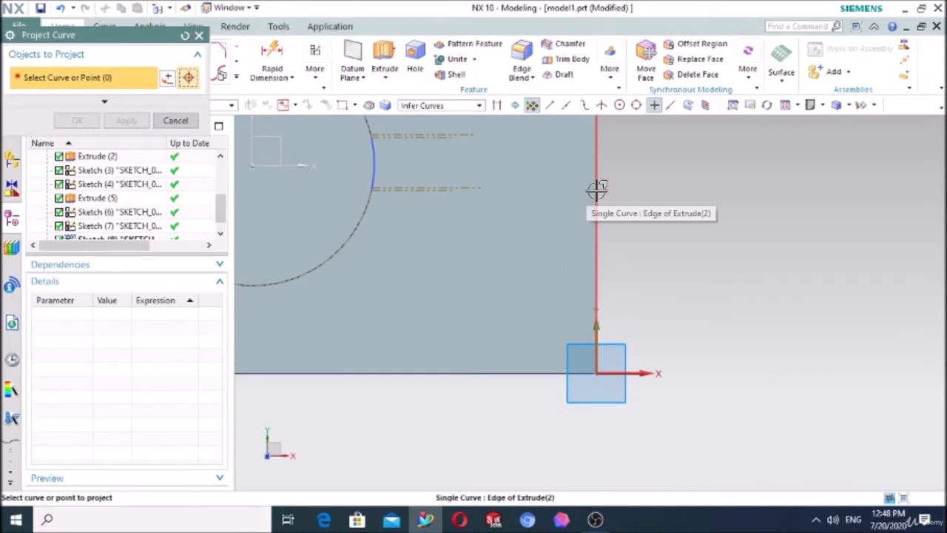
{"action": "left_click", "coordinate": [598, 190]}
{"action": "left_click", "coordinate": [77, 120]}
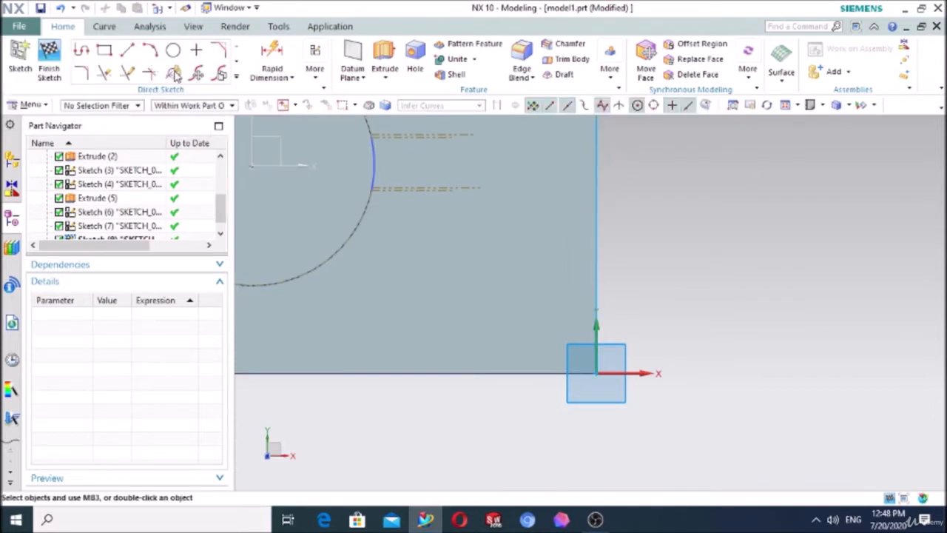
Step: Draw two horizontal lines about 14 mm long inward from the projected plate edge, one above and one below the X axis
{"action": "left_click", "coordinate": [127, 50]}
{"action": "scroll", "coordinate": [570, 248], "scroll_direction": "down", "scroll_amount": 3}
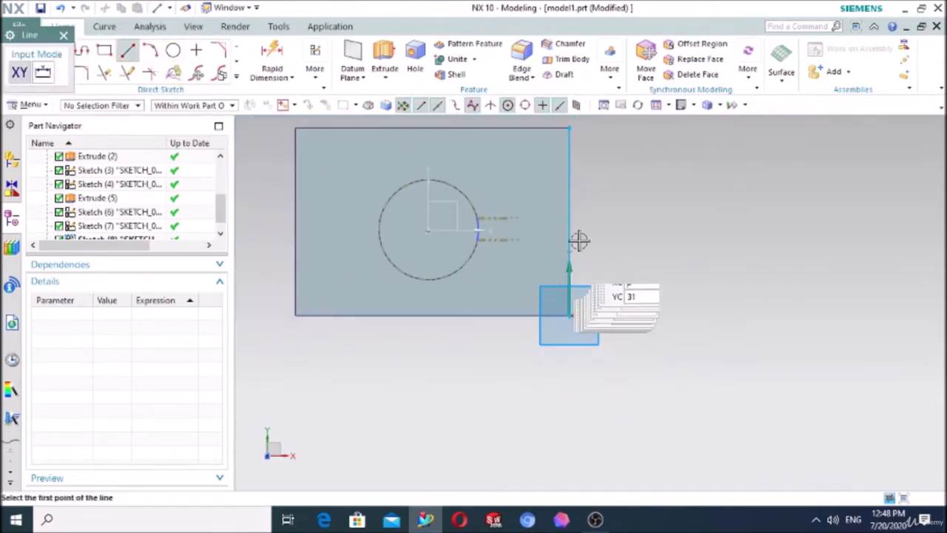
{"action": "scroll", "coordinate": [592, 214], "scroll_direction": "up", "scroll_amount": 4}
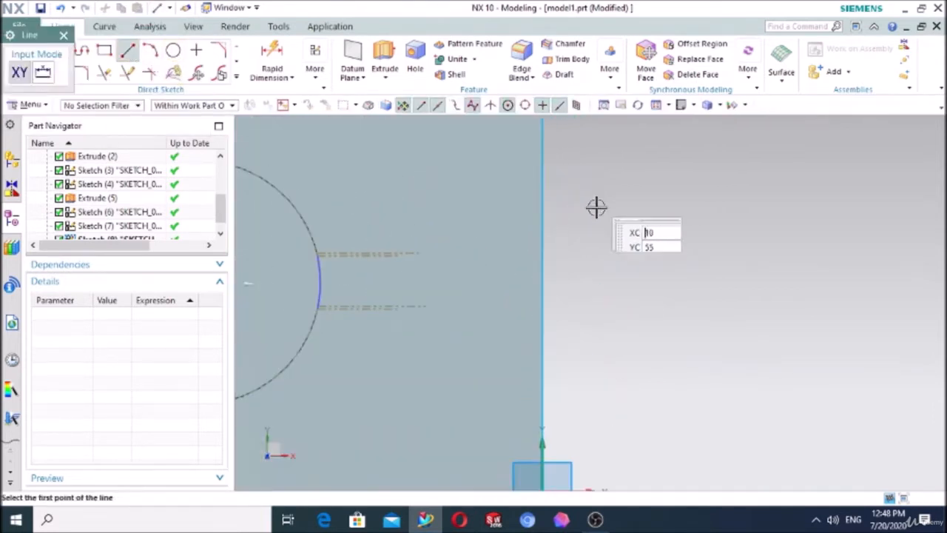
{"action": "left_click", "coordinate": [542, 246]}
{"action": "left_click", "coordinate": [468, 246]}
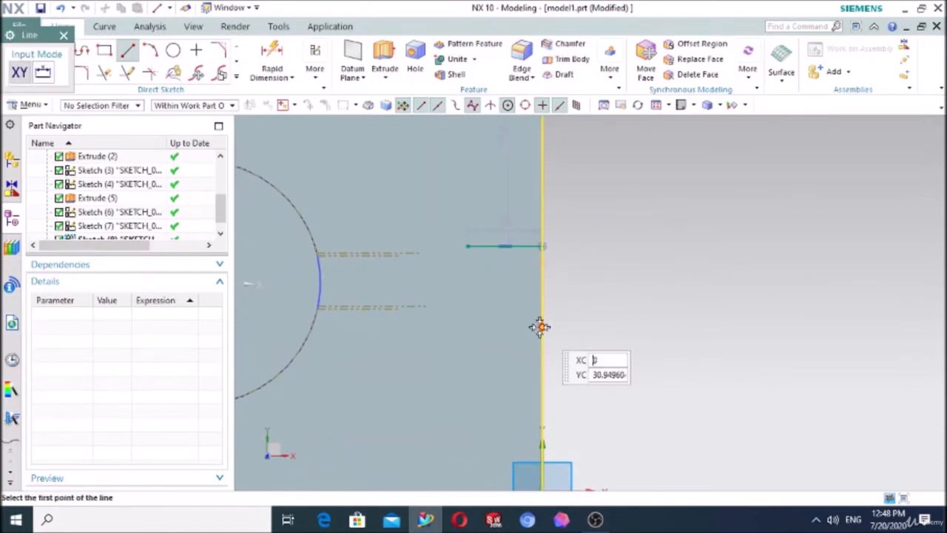
{"action": "left_click", "coordinate": [541, 326]}
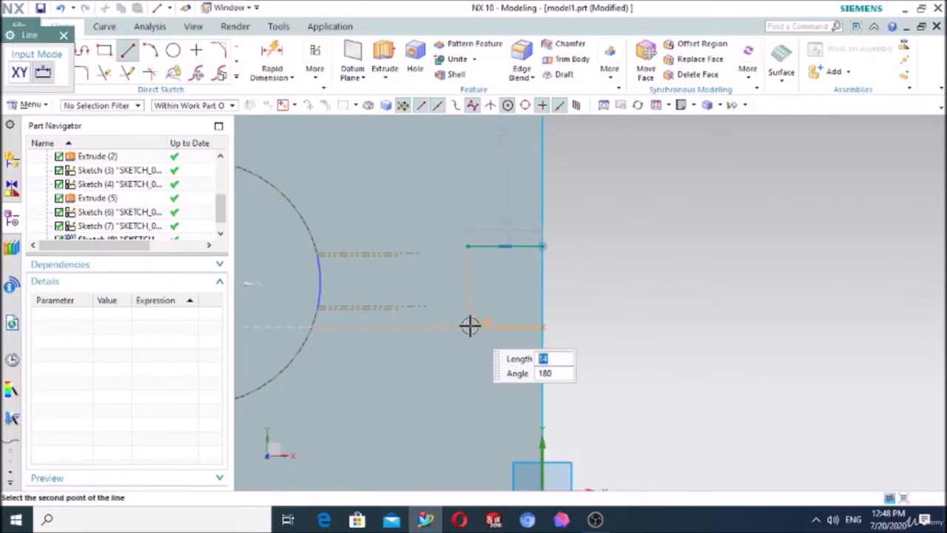
{"action": "left_click", "coordinate": [469, 326]}
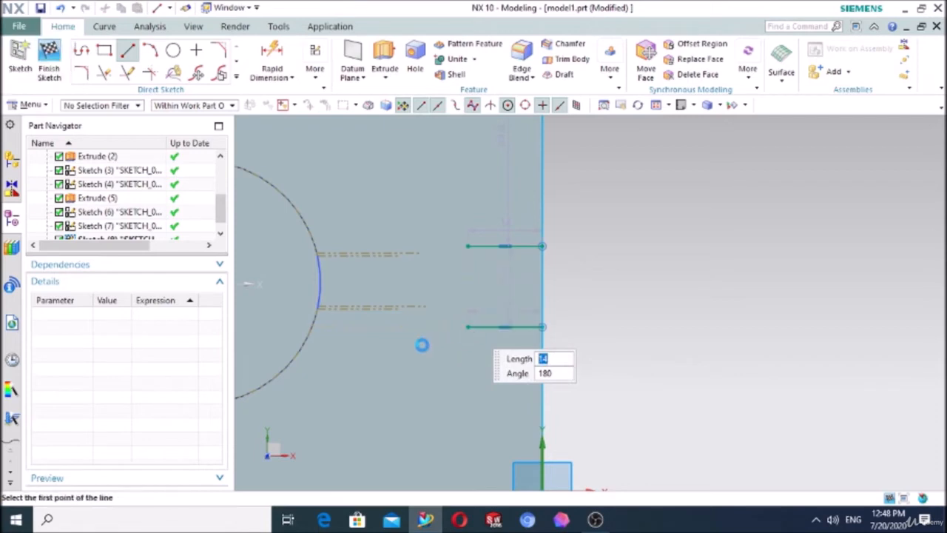
Step: Make the two lines at the plate edge symmetric about the X axis
{"action": "left_click", "coordinate": [316, 81]}
{"action": "left_click", "coordinate": [474, 152]}
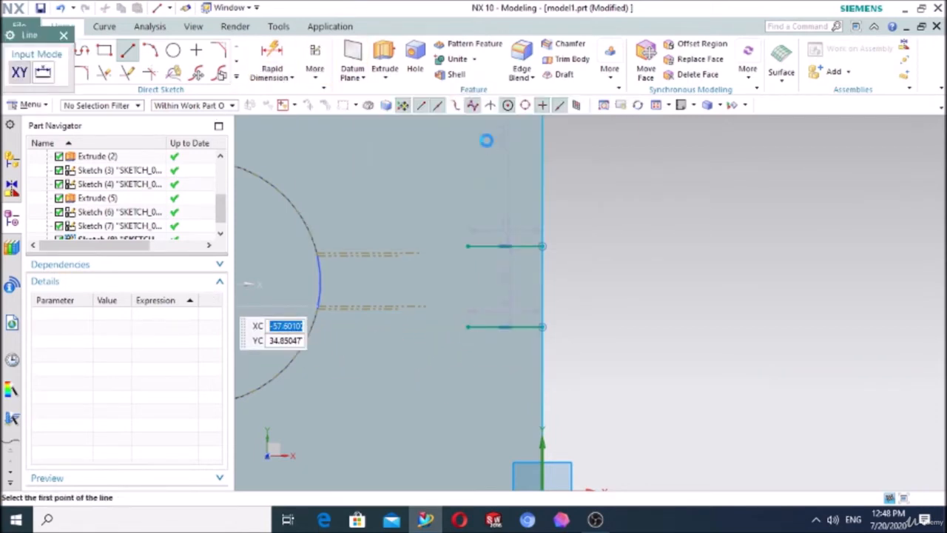
{"action": "left_click", "coordinate": [485, 247]}
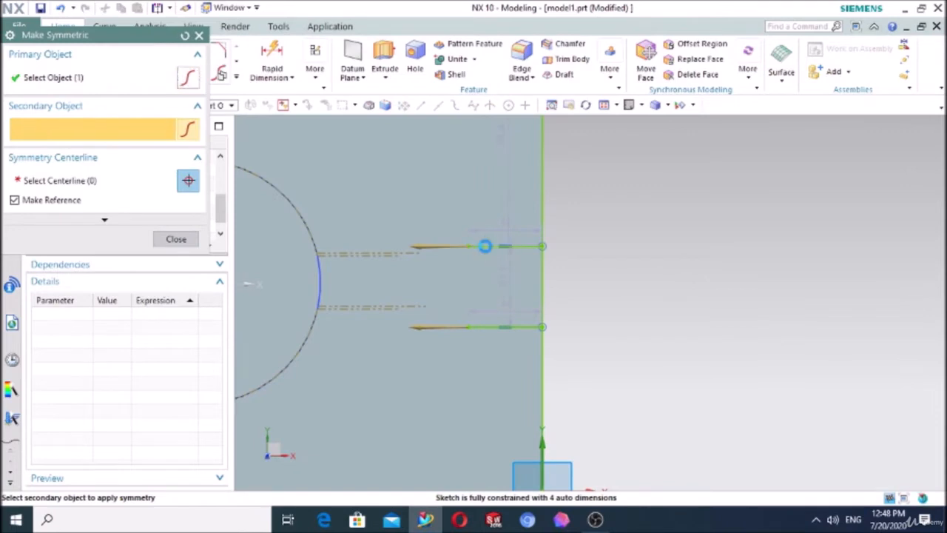
{"action": "scroll", "coordinate": [584, 285], "scroll_direction": "down", "scroll_amount": 3}
{"action": "left_click", "coordinate": [446, 285]}
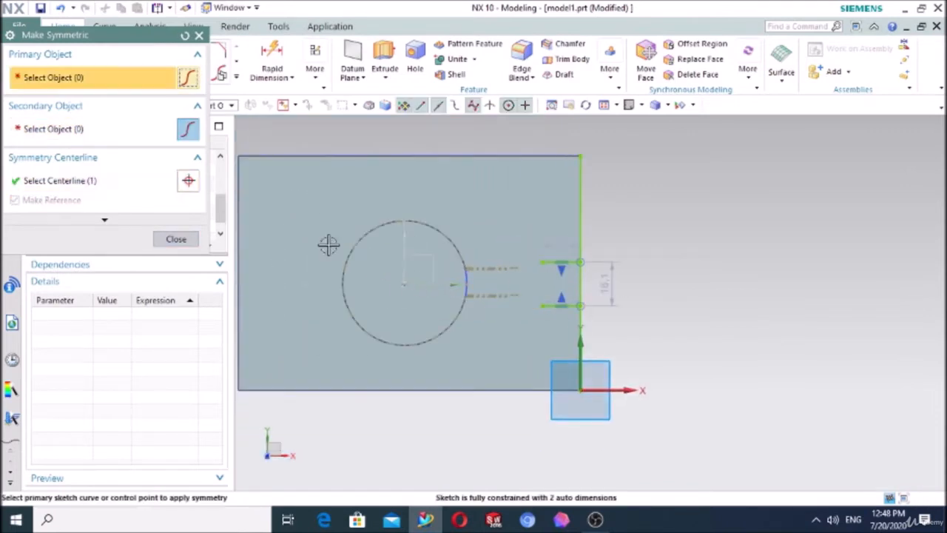
{"action": "left_click", "coordinate": [176, 239]}
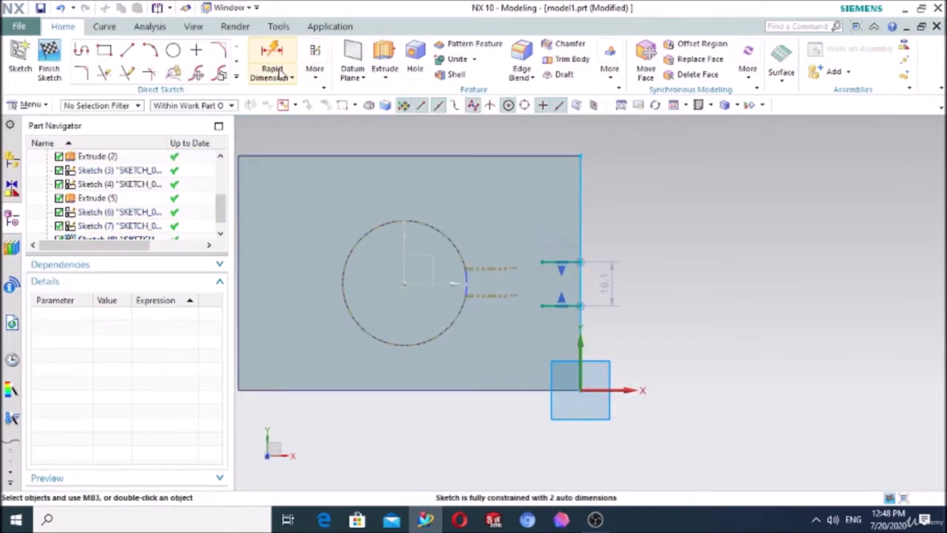
Step: Dimension the spacing between the two horizontal lines at the plate edge and set it to 10 mm
{"action": "left_click", "coordinate": [291, 77]}
{"action": "left_click", "coordinate": [298, 95]}
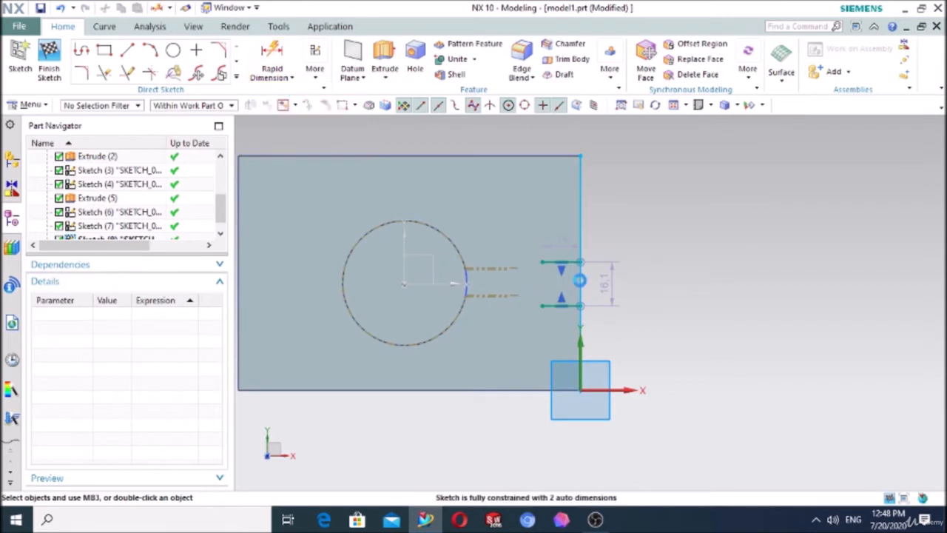
{"action": "scroll", "coordinate": [564, 302], "scroll_direction": "up", "scroll_amount": 3}
{"action": "left_click", "coordinate": [528, 328]}
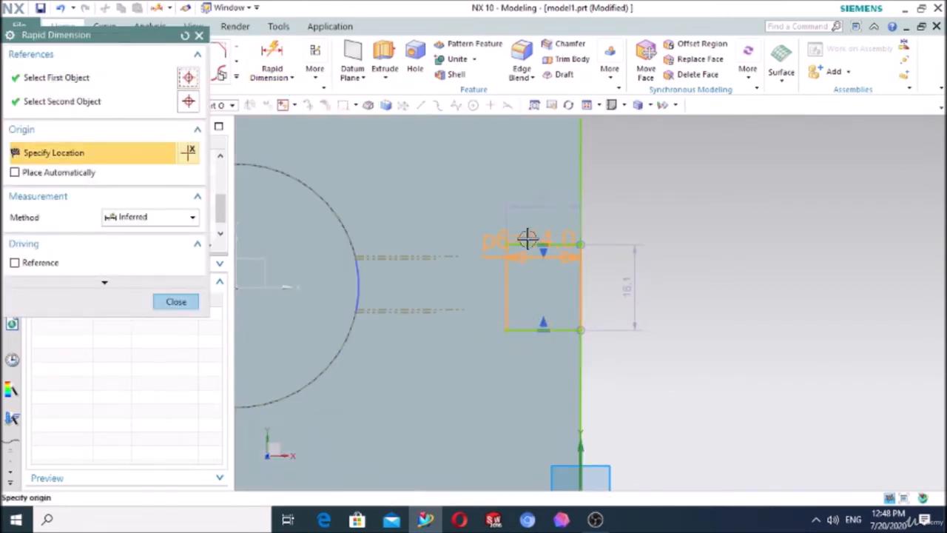
{"action": "left_click", "coordinate": [523, 242]}
{"action": "left_click", "coordinate": [475, 276]}
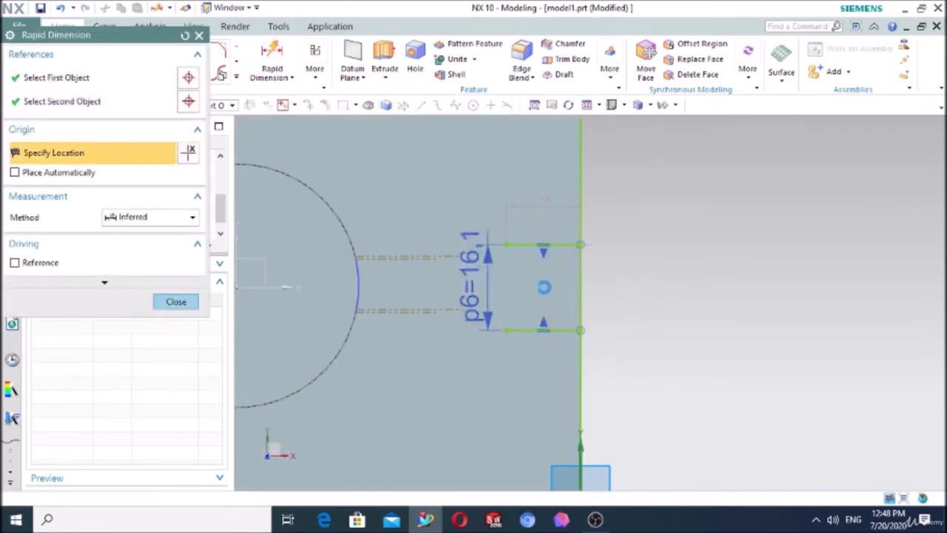
{"action": "type", "text": "1"}
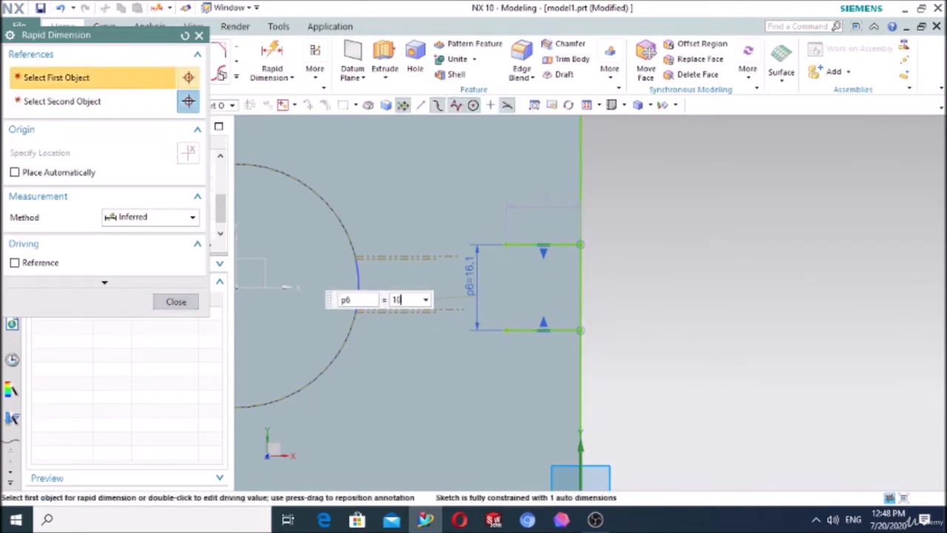
{"action": "type", "text": "0"}
{"action": "key", "text": "Return"}
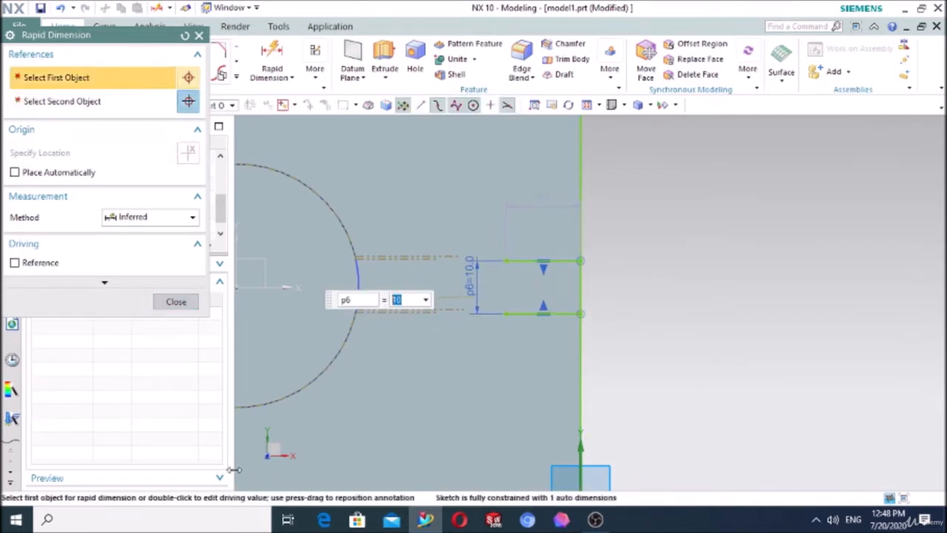
{"action": "left_click", "coordinate": [182, 304]}
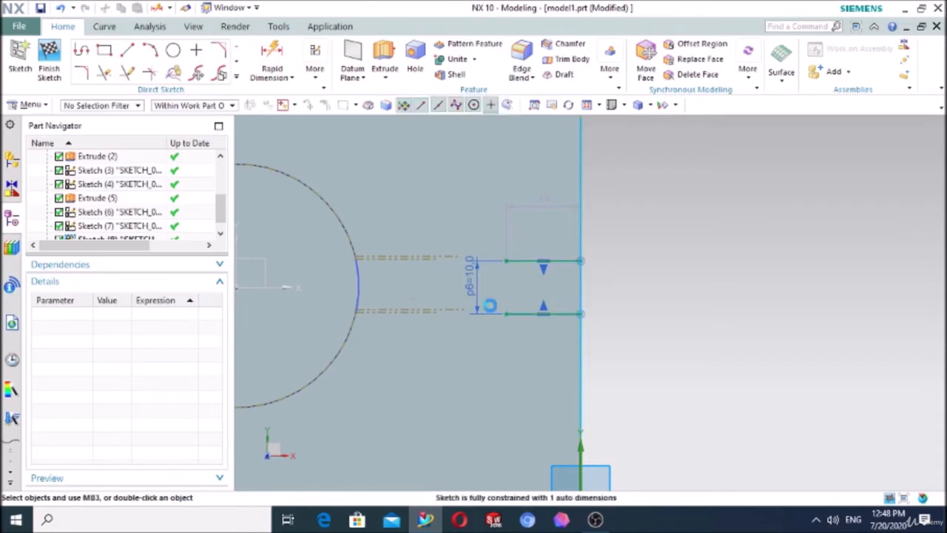
Step: Convert both horizontal lines at the plate edge to reference lines
{"action": "left_click", "coordinate": [519, 313]}
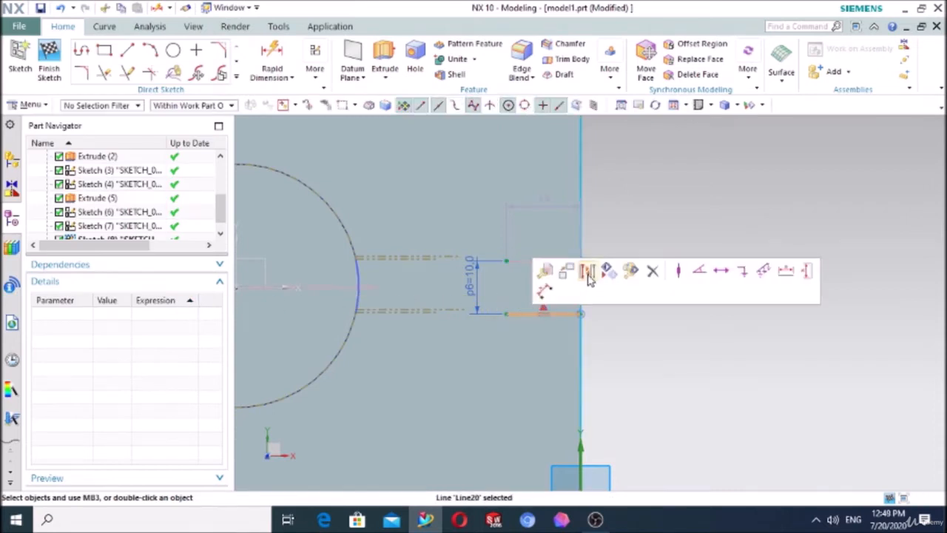
{"action": "left_click", "coordinate": [527, 259]}
{"action": "left_click", "coordinate": [596, 218]}
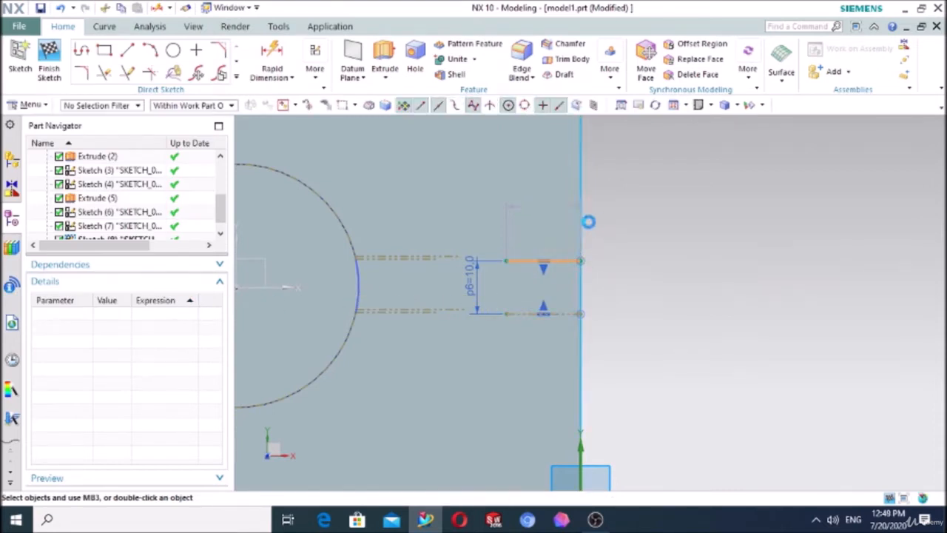
Step: Trim the projected plate edge so only the segment between the two reference lines remains, and finish the sketch
{"action": "left_click", "coordinate": [103, 78]}
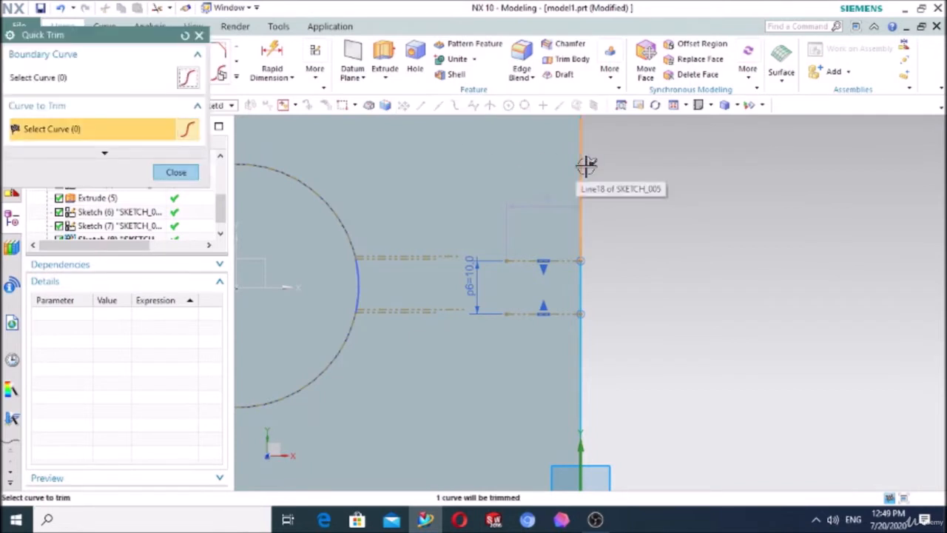
{"action": "left_click", "coordinate": [585, 165]}
{"action": "left_click", "coordinate": [583, 357]}
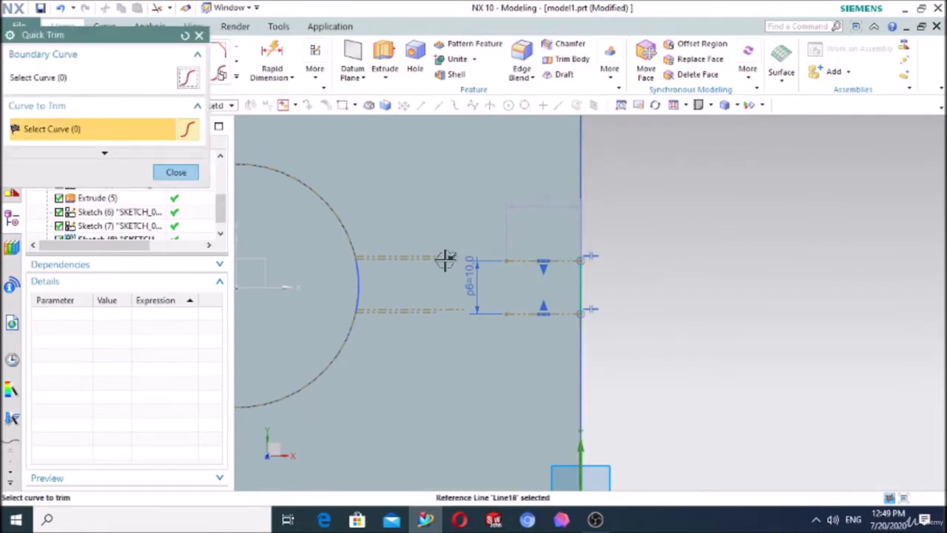
{"action": "left_click", "coordinate": [176, 172]}
{"action": "key", "text": "ctrl+q"}
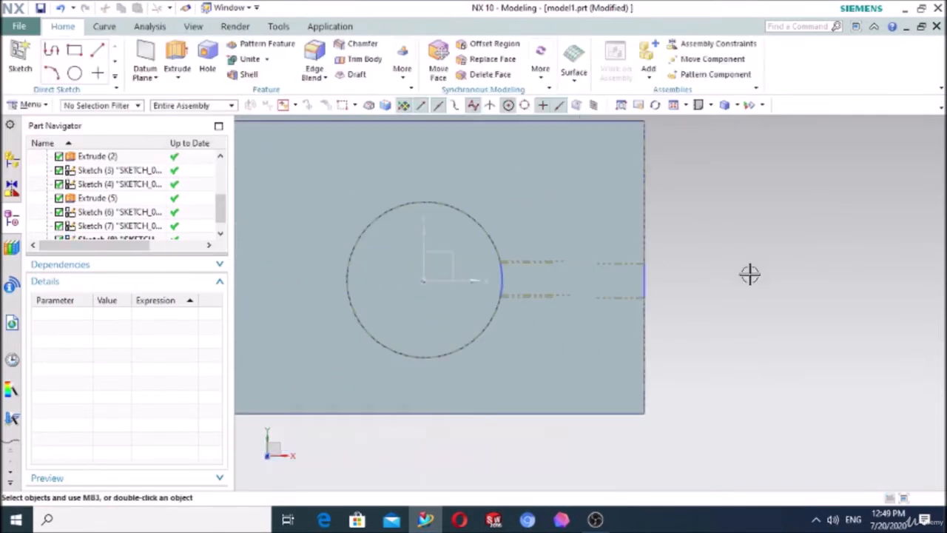
Step: Create a sketch on the XZ plane of the datum coordinate system
{"action": "mouse_move", "coordinate": [748, 274]}
{"action": "middle_mouse_down"}
{"action": "mouse_move", "coordinate": [742, 234]}
{"action": "mouse_move", "coordinate": [750, 230]}
{"action": "mouse_move", "coordinate": [729, 224]}
{"action": "middle_mouse_up"}
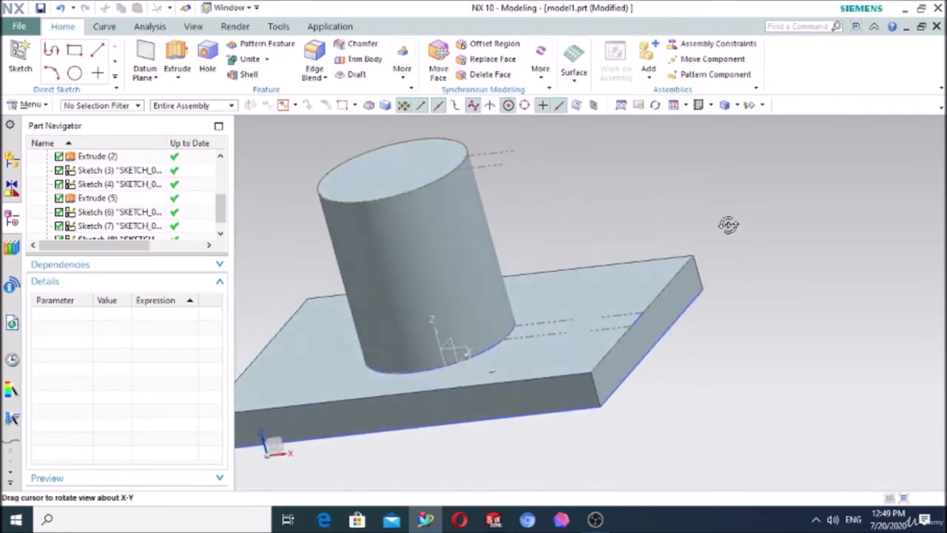
{"action": "scroll", "coordinate": [729, 224], "scroll_direction": "up", "scroll_amount": 2}
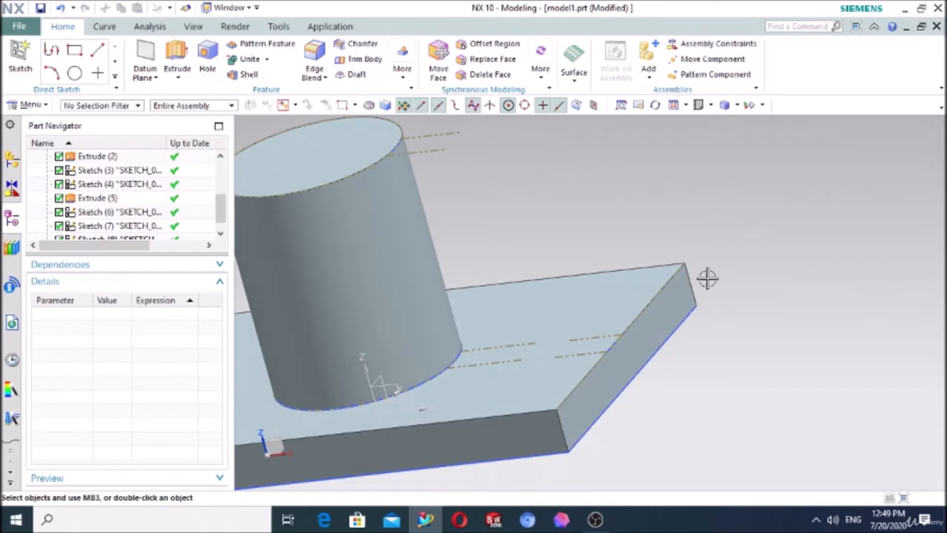
{"action": "left_click", "coordinate": [20, 59]}
{"action": "scroll", "coordinate": [731, 349], "scroll_direction": "down", "scroll_amount": 2}
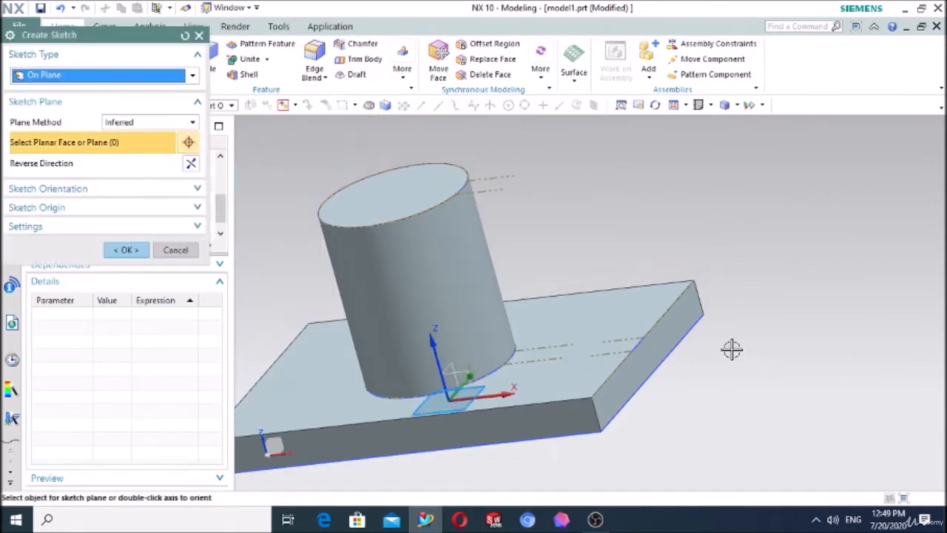
{"action": "middle_click_drag", "start_coordinate": [761, 357], "coordinate": [729, 368]}
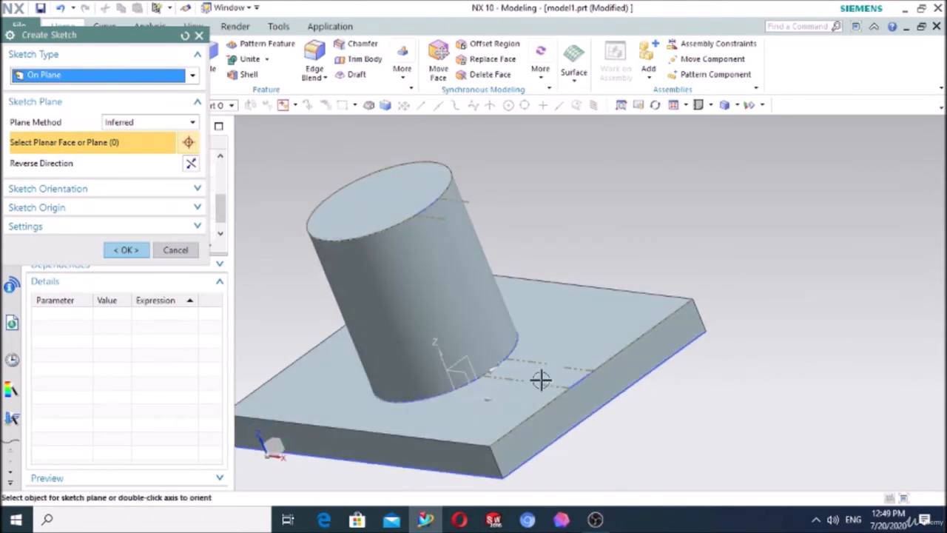
{"action": "left_click", "coordinate": [467, 376]}
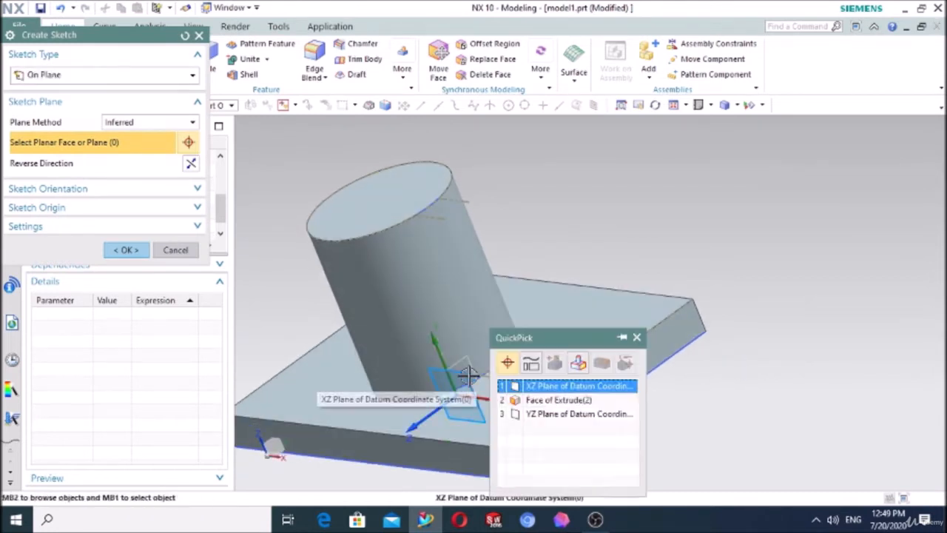
{"action": "left_click", "coordinate": [527, 387]}
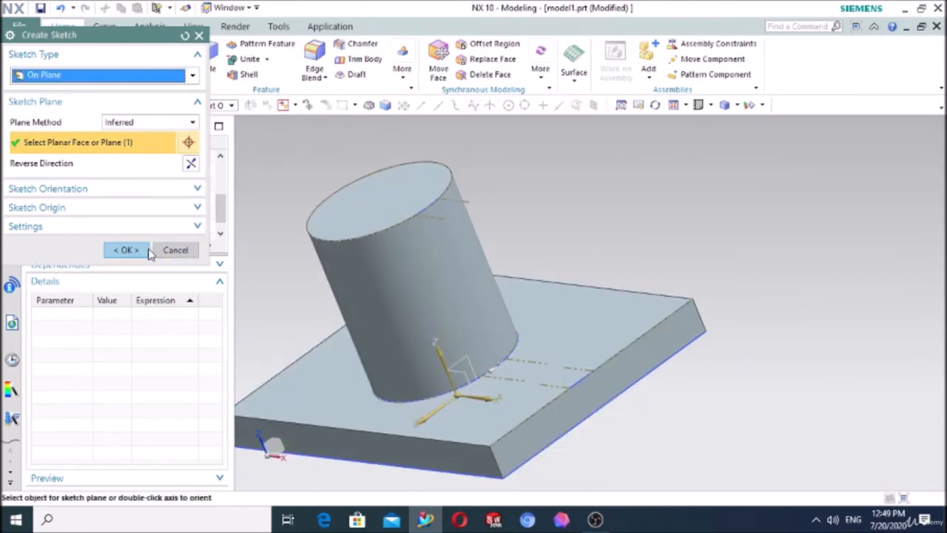
{"action": "left_click", "coordinate": [126, 250]}
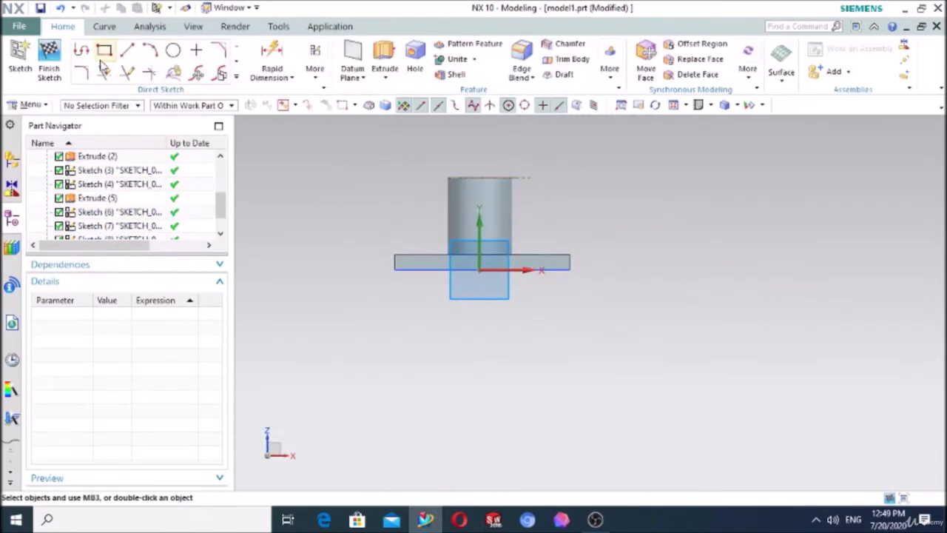
Step: Start a line in the XZ-plane sketch at the short segment on the base plate's upper edge
{"action": "left_click", "coordinate": [128, 52]}
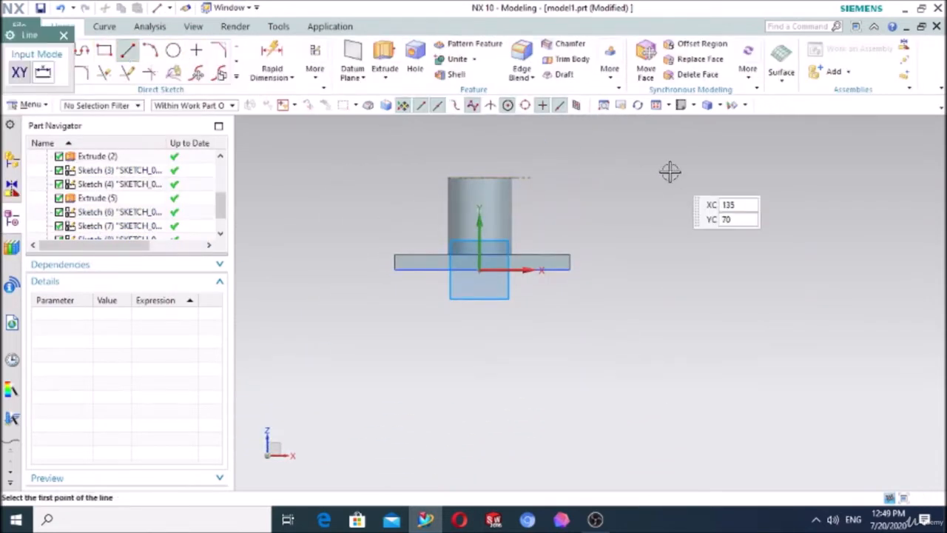
{"action": "middle_click_drag", "start_coordinate": [670, 171], "coordinate": [623, 195]}
{"action": "scroll", "coordinate": [553, 221], "scroll_direction": "up", "scroll_amount": 8}
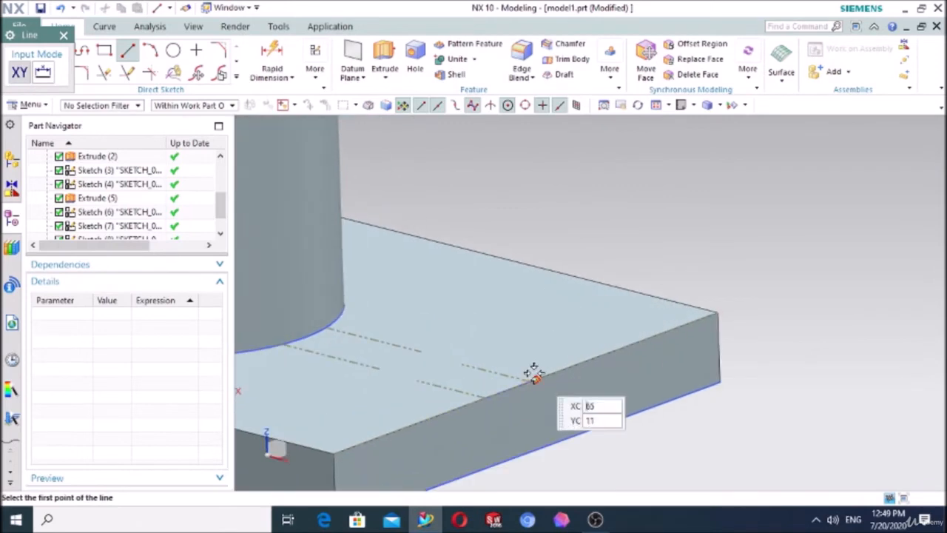
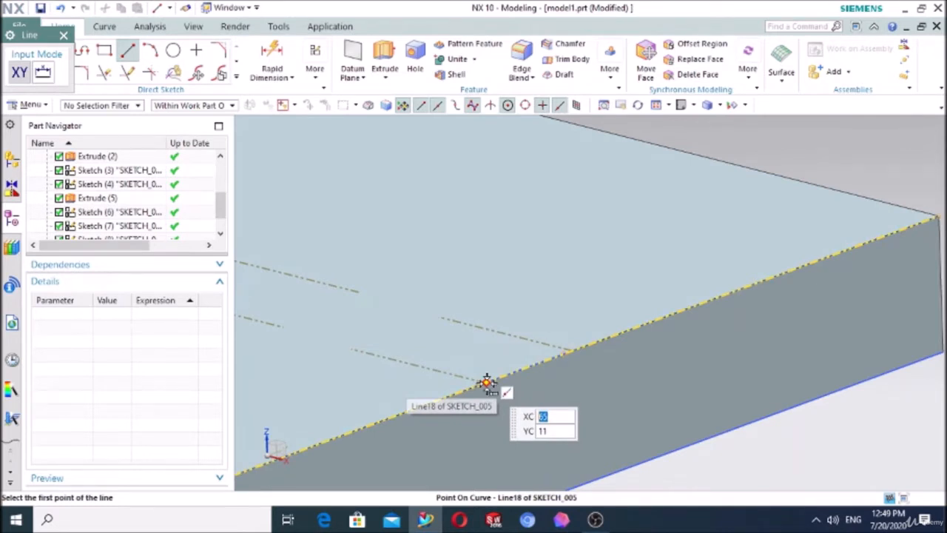
Step: Draw a sloping line at about 128° from the short plate-edge segment up to the end point of the arc on the cylinder's top edge
{"action": "left_click", "coordinate": [483, 382]}
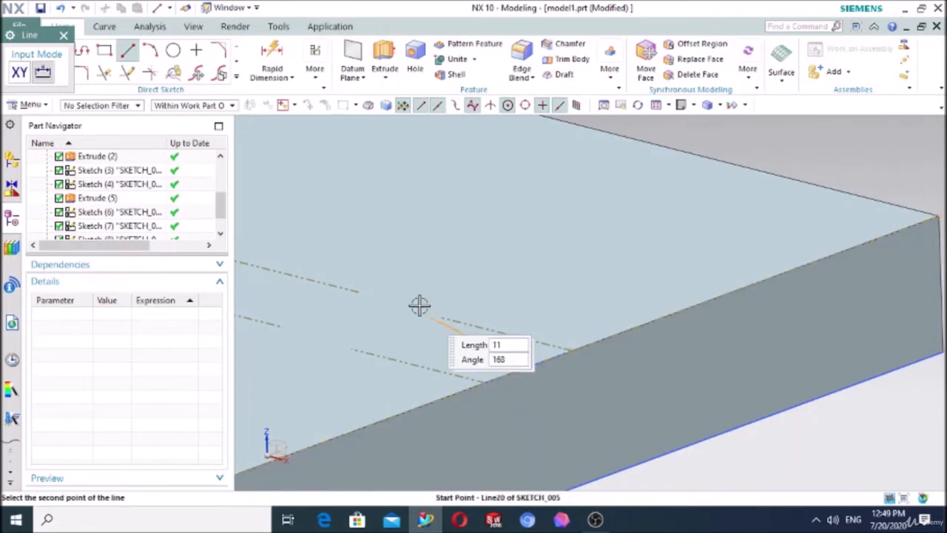
{"action": "scroll", "coordinate": [415, 301], "scroll_direction": "down", "scroll_amount": 6}
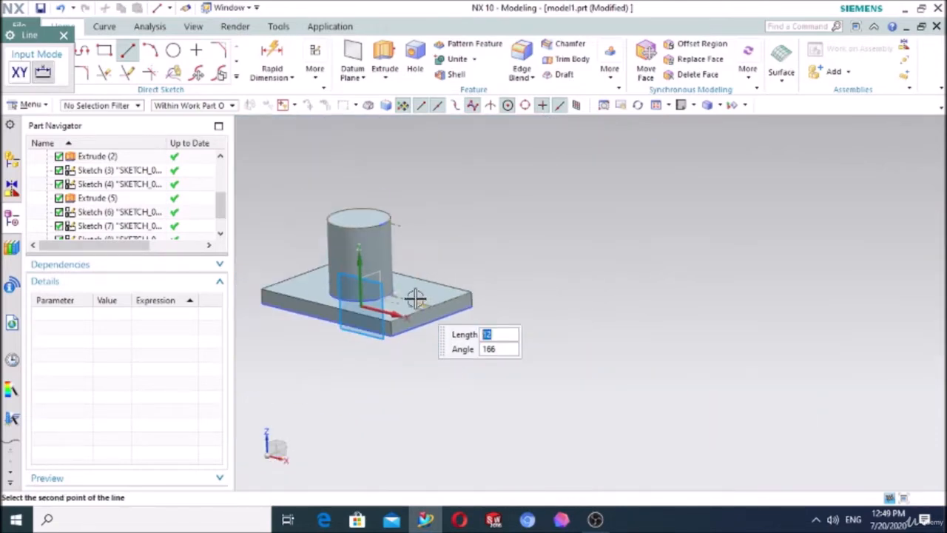
{"action": "scroll", "coordinate": [370, 216], "scroll_direction": "up", "scroll_amount": 3}
{"action": "scroll", "coordinate": [390, 224], "scroll_direction": "up", "scroll_amount": 5}
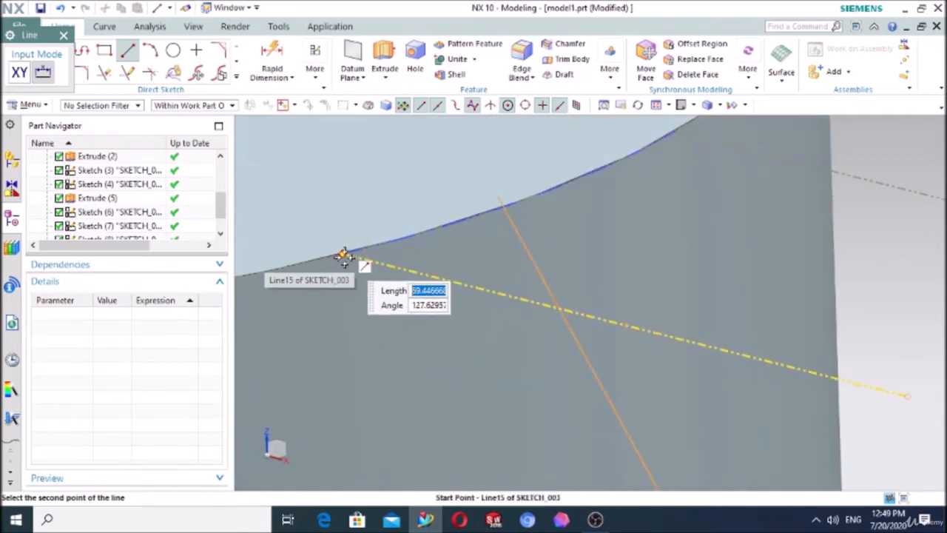
{"action": "left_click", "coordinate": [345, 255]}
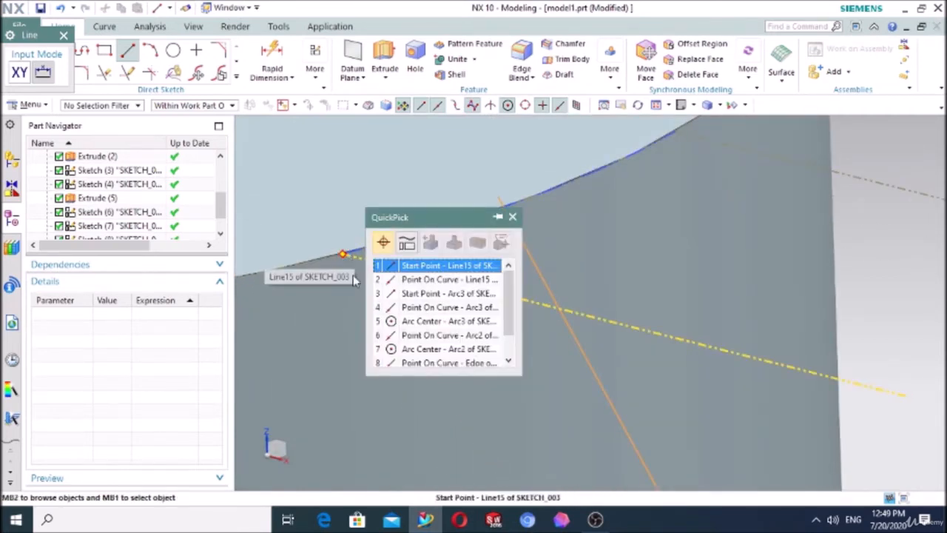
{"action": "left_click", "coordinate": [400, 266]}
{"action": "scroll", "coordinate": [394, 311], "scroll_direction": "down", "scroll_amount": 6}
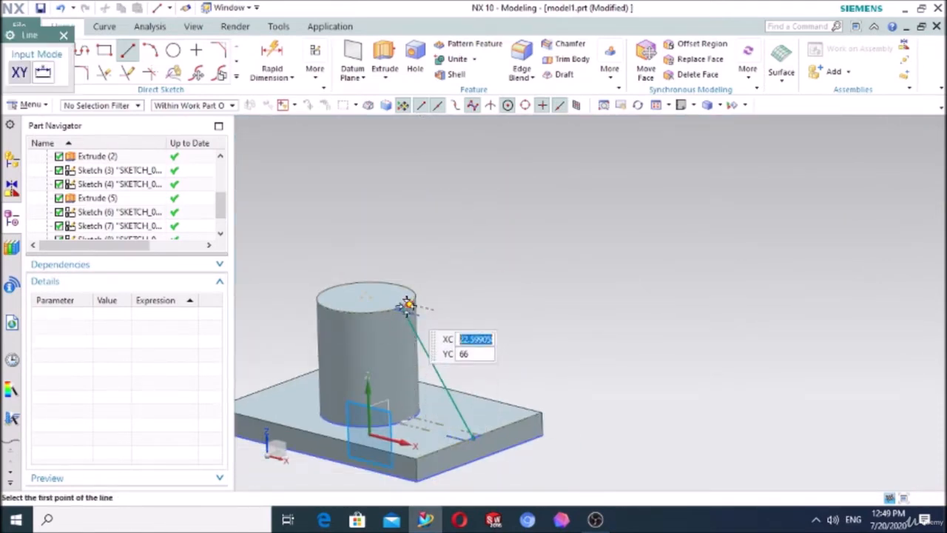
{"action": "left_click", "coordinate": [402, 305]}
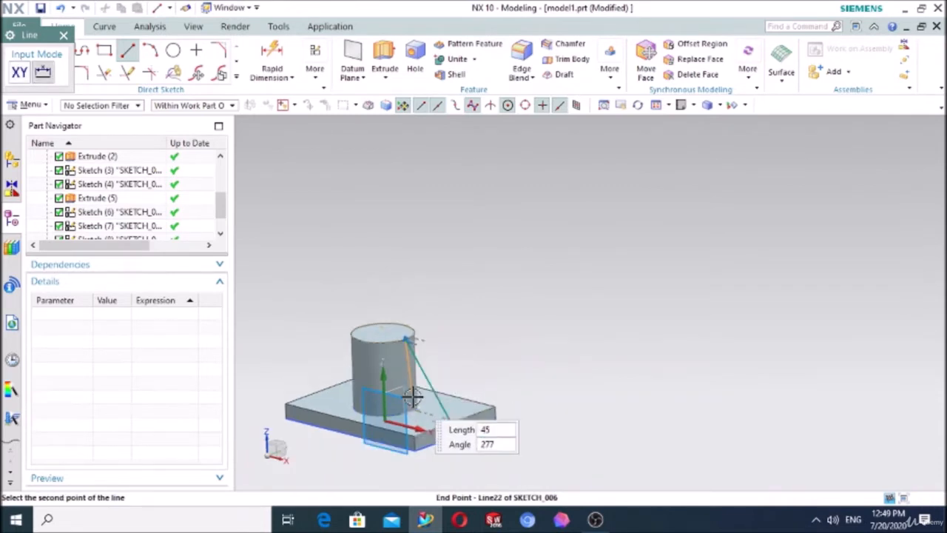
{"action": "scroll", "coordinate": [411, 396], "scroll_direction": "up", "scroll_amount": 5}
{"action": "scroll", "coordinate": [400, 428], "scroll_direction": "up", "scroll_amount": 2}
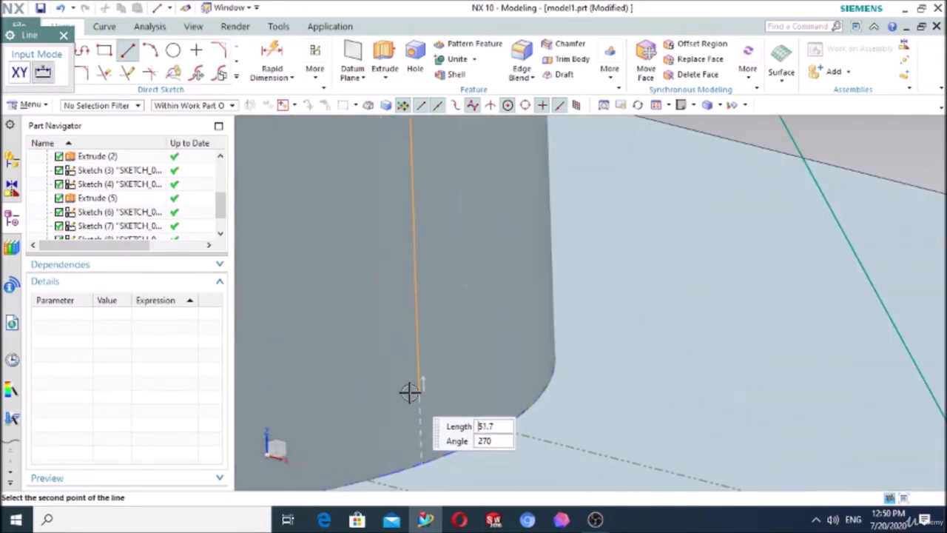
{"action": "scroll", "coordinate": [418, 389], "scroll_direction": "down", "scroll_amount": 3}
{"action": "scroll", "coordinate": [415, 400], "scroll_direction": "up", "scroll_amount": 3}
{"action": "scroll", "coordinate": [410, 398], "scroll_direction": "up", "scroll_amount": 4}
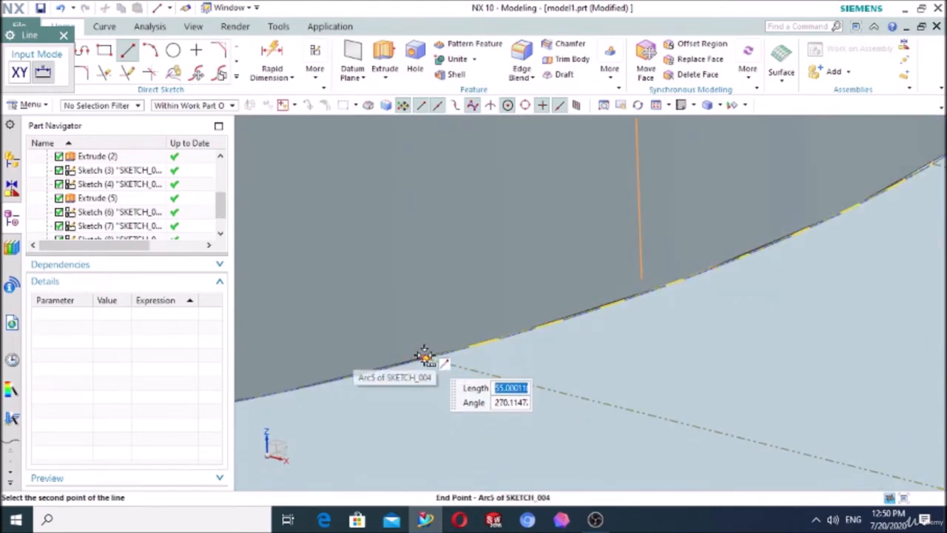
{"action": "left_click", "coordinate": [424, 356]}
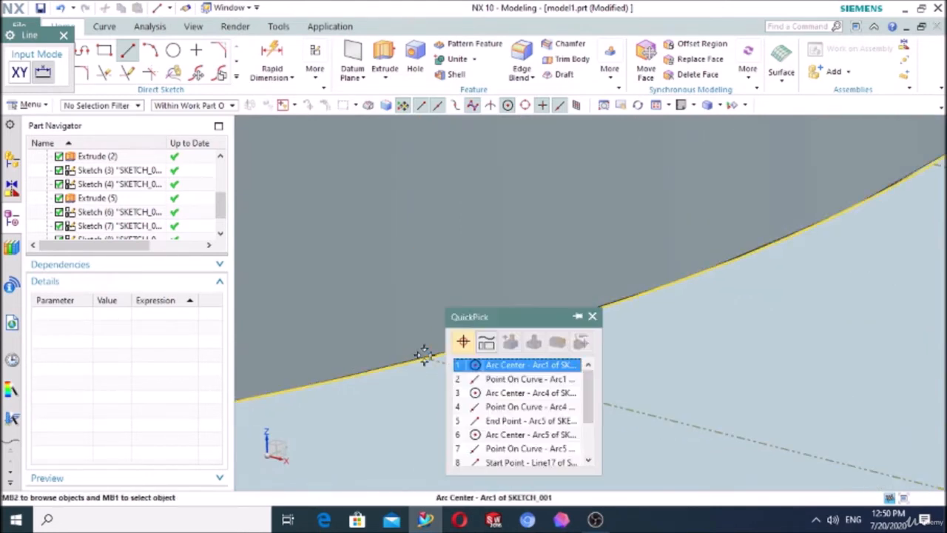
{"action": "left_click", "coordinate": [437, 303]}
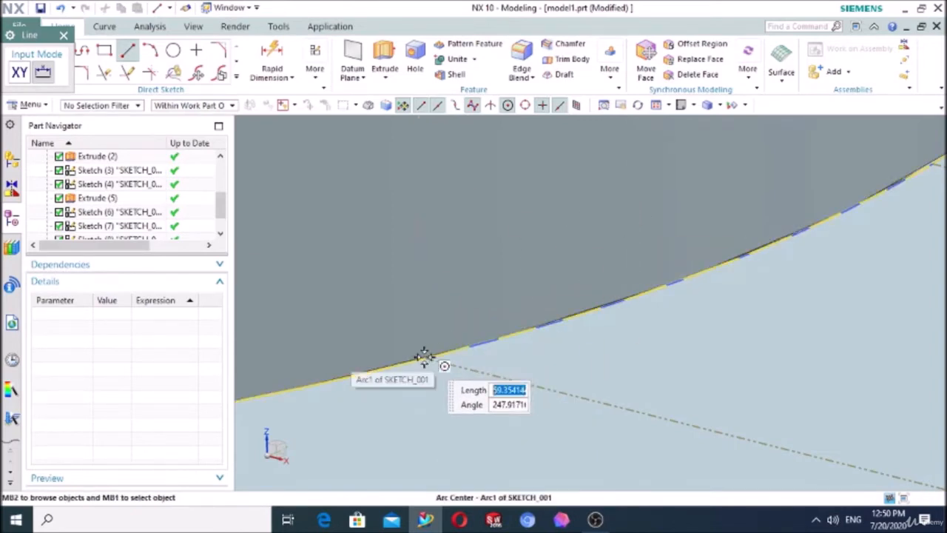
{"action": "key", "text": "Escape"}
{"action": "scroll", "coordinate": [444, 290], "scroll_direction": "down", "scroll_amount": 8}
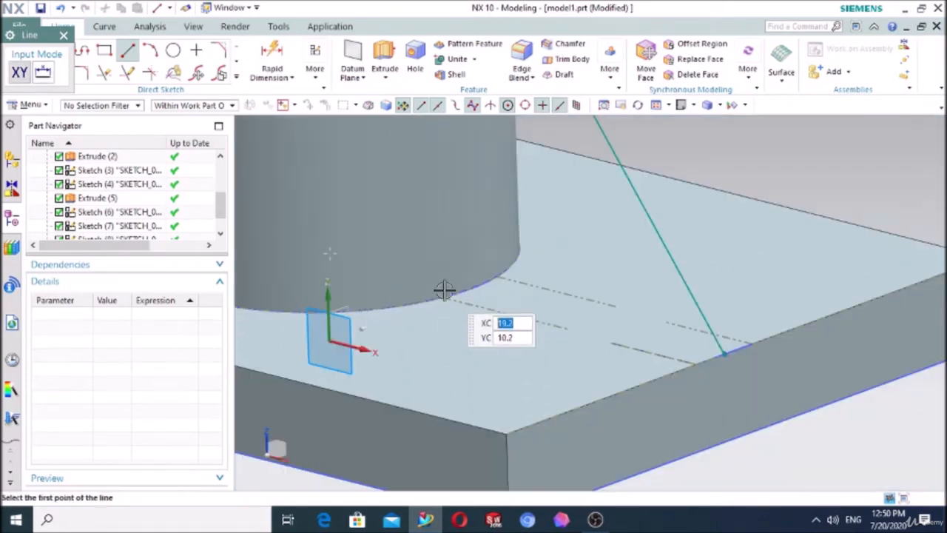
{"action": "scroll", "coordinate": [444, 290], "scroll_direction": "down", "scroll_amount": 3}
{"action": "left_click", "coordinate": [64, 35]}
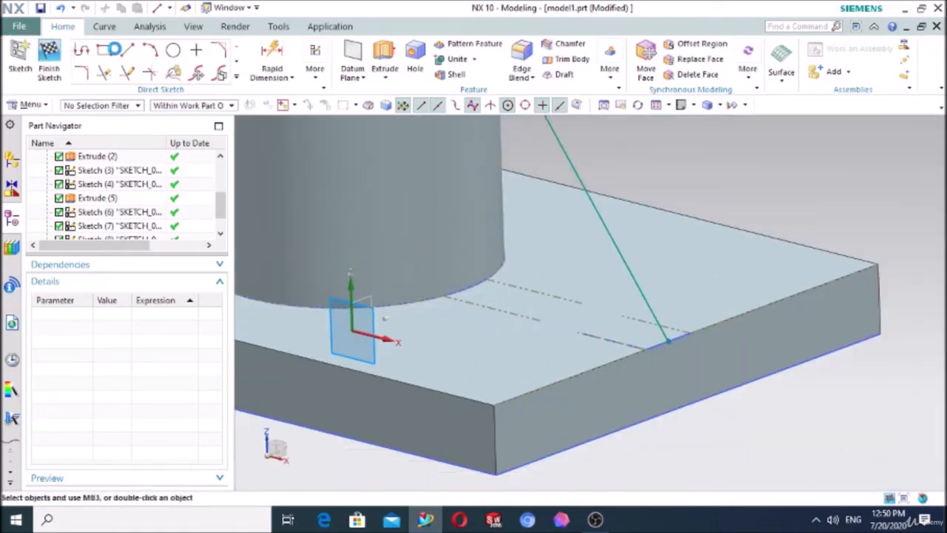
Step: Draw a horizontal line about 42 mm long from the sloping line's lower end to the end of the arc at the cylinder's base
{"action": "left_click", "coordinate": [127, 51]}
{"action": "scroll", "coordinate": [629, 325], "scroll_direction": "up", "scroll_amount": 5}
{"action": "scroll", "coordinate": [651, 353], "scroll_direction": "up", "scroll_amount": 2}
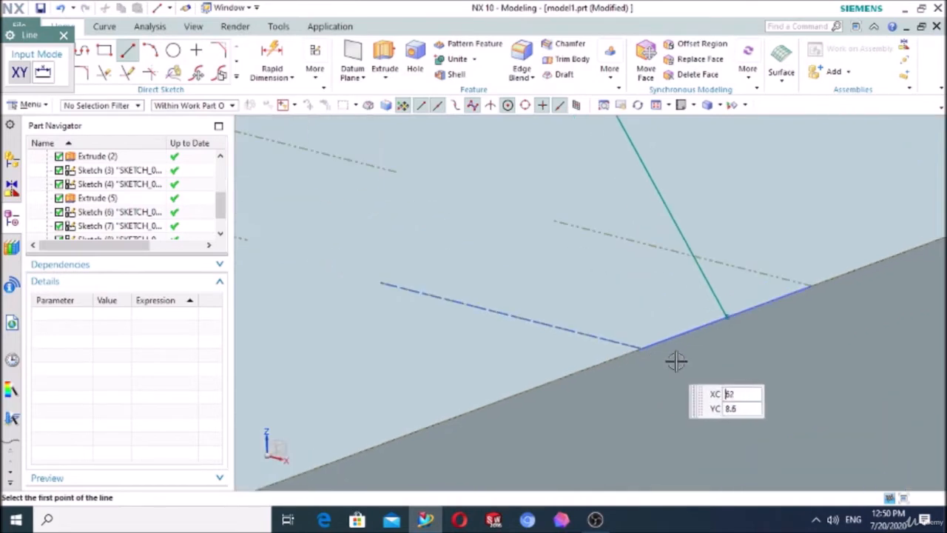
{"action": "left_click", "coordinate": [728, 318]}
{"action": "scroll", "coordinate": [427, 258], "scroll_direction": "down", "scroll_amount": 3}
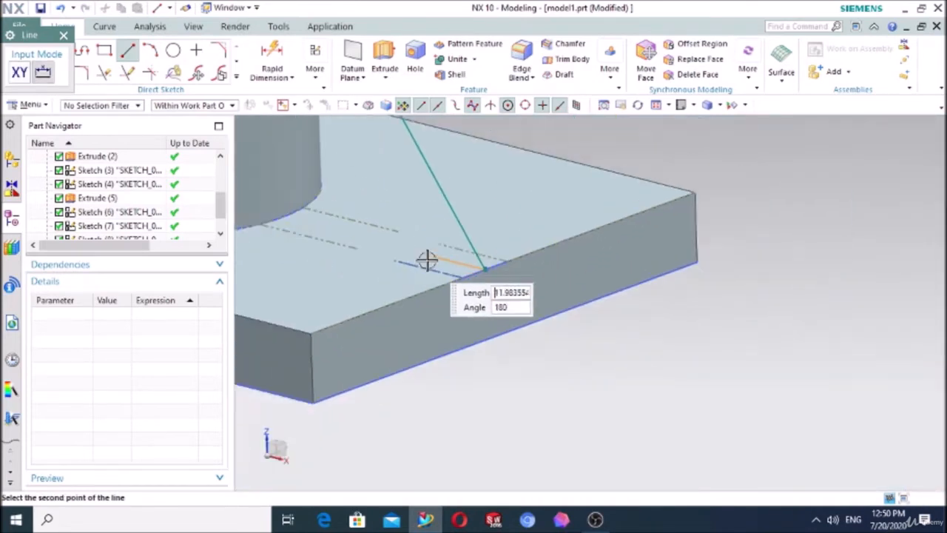
{"action": "scroll", "coordinate": [345, 239], "scroll_direction": "up", "scroll_amount": 4}
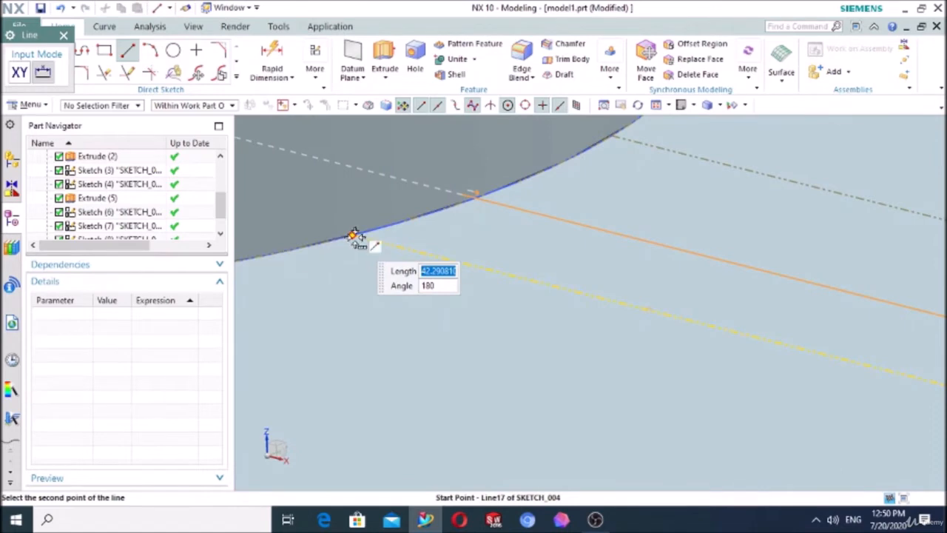
{"action": "left_click", "coordinate": [355, 237]}
{"action": "left_click", "coordinate": [416, 247]}
{"action": "left_click", "coordinate": [416, 247]}
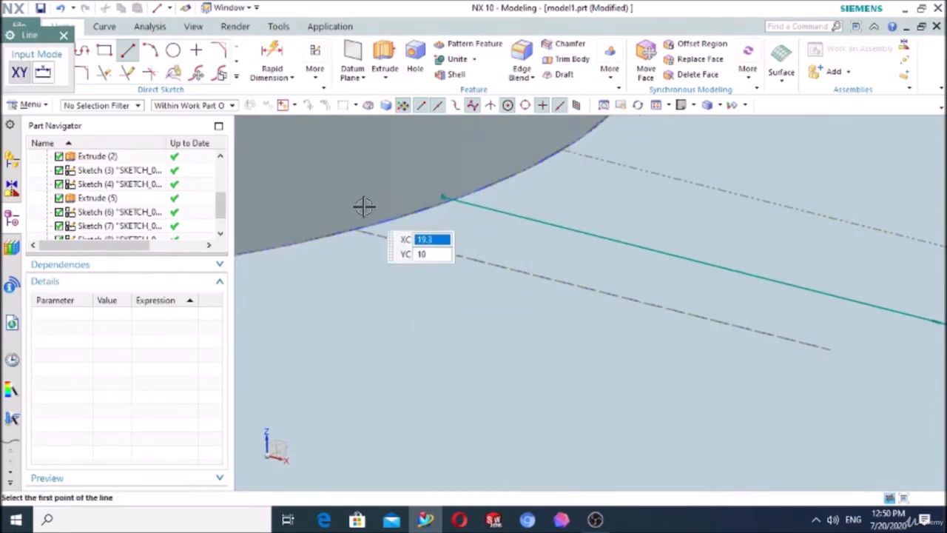
Step: Close the triangle with a vertical line from the sloping line's upper end to the base line's end at the cylinder, and finish the sketch
{"action": "scroll", "coordinate": [355, 192], "scroll_direction": "down", "scroll_amount": 5}
{"action": "scroll", "coordinate": [427, 120], "scroll_direction": "up", "scroll_amount": 4}
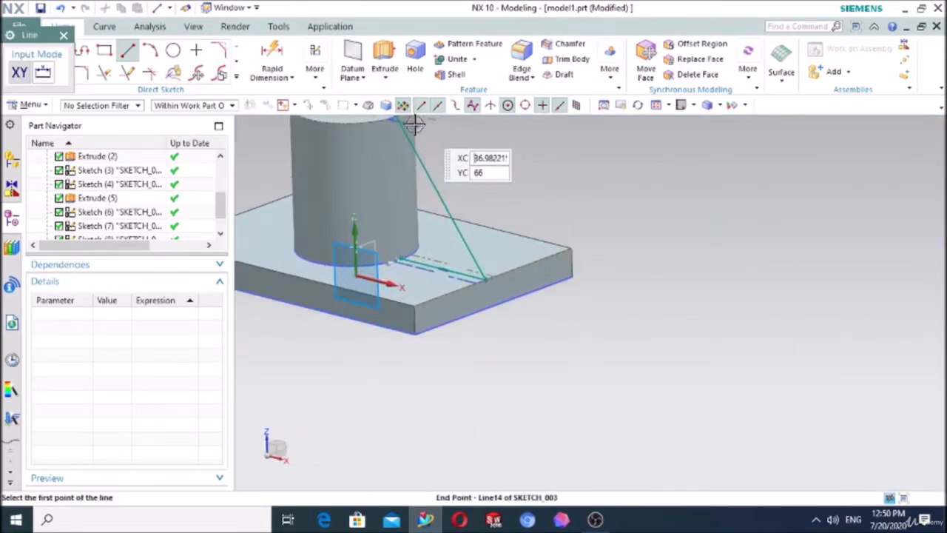
{"action": "scroll", "coordinate": [568, 239], "scroll_direction": "down", "scroll_amount": 5}
{"action": "scroll", "coordinate": [515, 194], "scroll_direction": "up", "scroll_amount": 9}
{"action": "scroll", "coordinate": [500, 244], "scroll_direction": "up", "scroll_amount": 3}
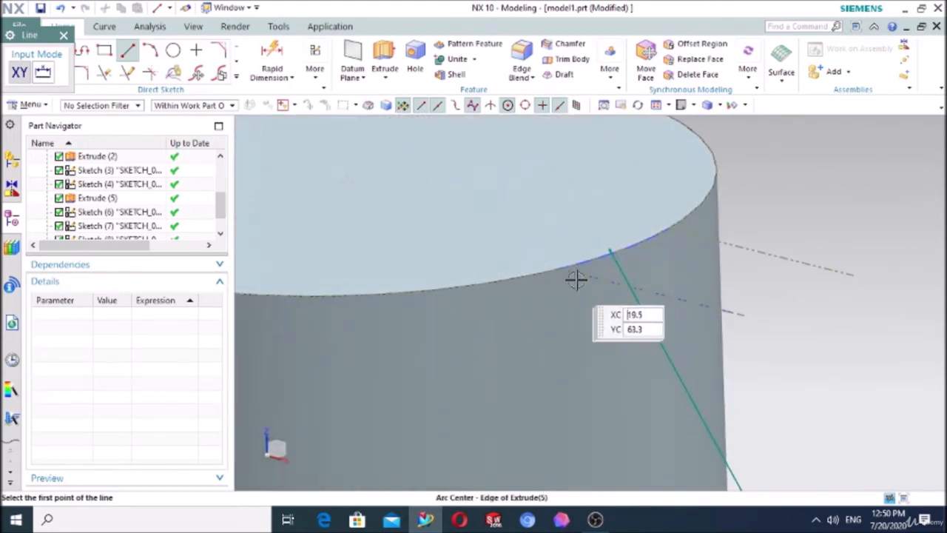
{"action": "left_click", "coordinate": [608, 248]}
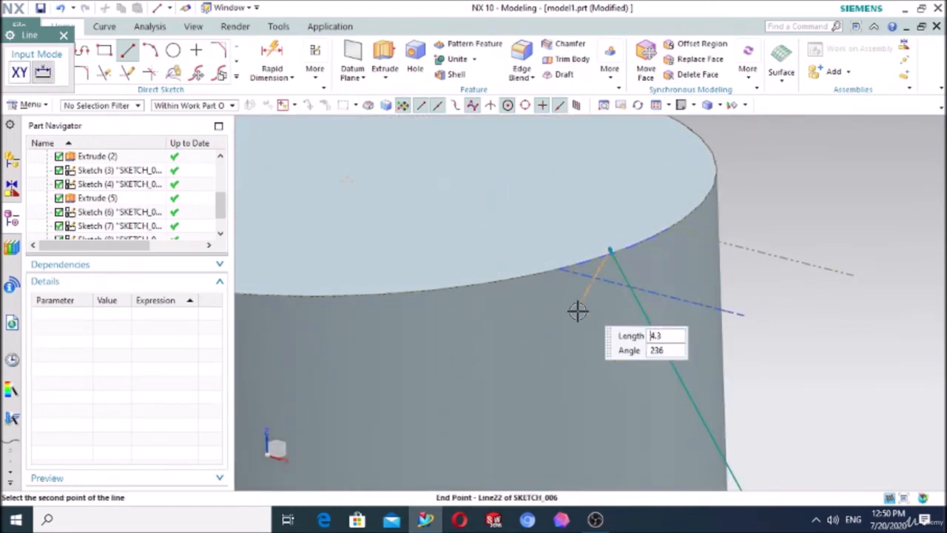
{"action": "scroll", "coordinate": [577, 311], "scroll_direction": "down", "scroll_amount": 6}
{"action": "scroll", "coordinate": [573, 396], "scroll_direction": "up", "scroll_amount": 8}
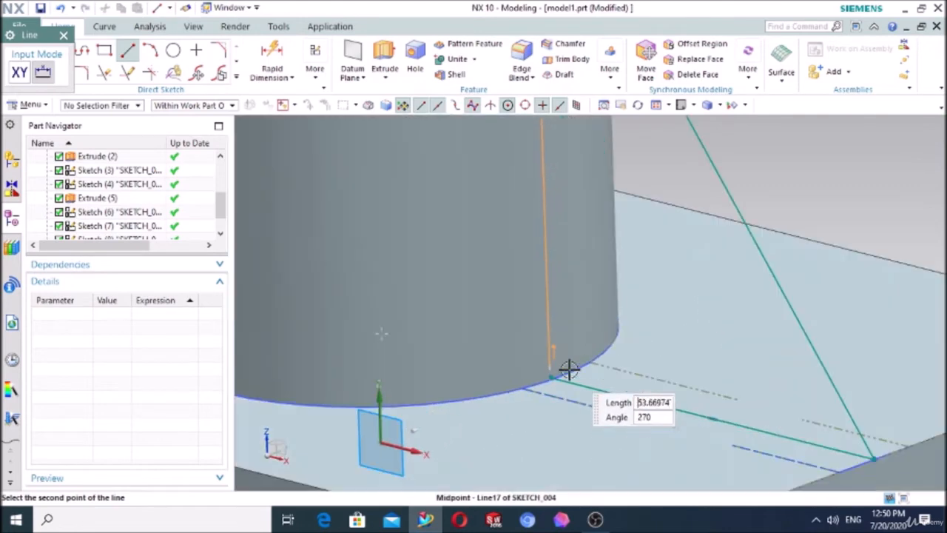
{"action": "left_click", "coordinate": [524, 388]}
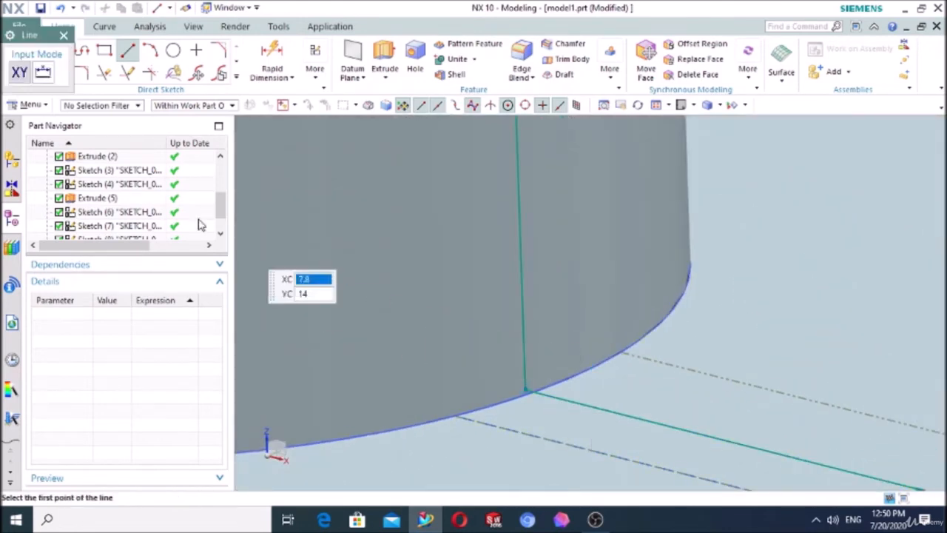
{"action": "left_click", "coordinate": [64, 35]}
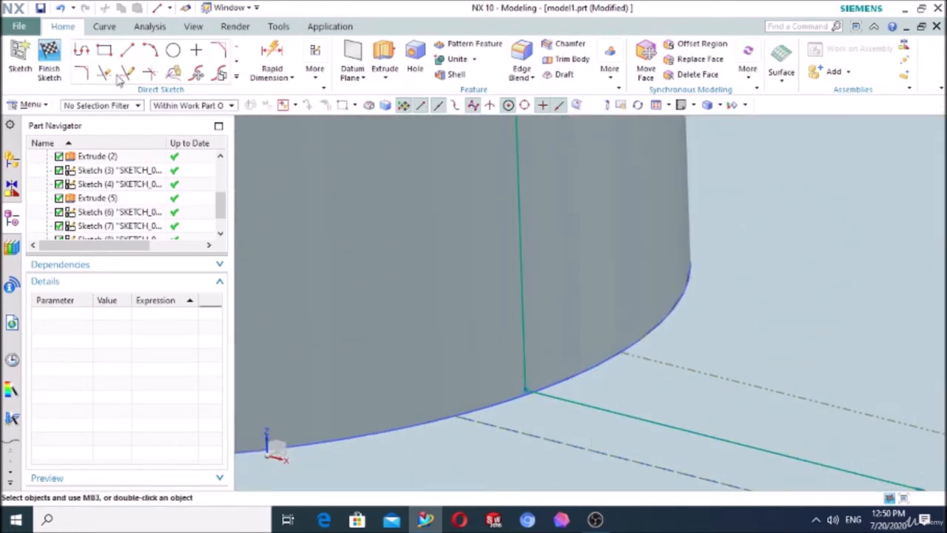
{"action": "left_click", "coordinate": [50, 50]}
Step: Start the Swept surface command
{"action": "scroll", "coordinate": [448, 210], "scroll_direction": "down", "scroll_amount": 5}
{"action": "middle_click_drag", "start_coordinate": [651, 336], "coordinate": [676, 357]}
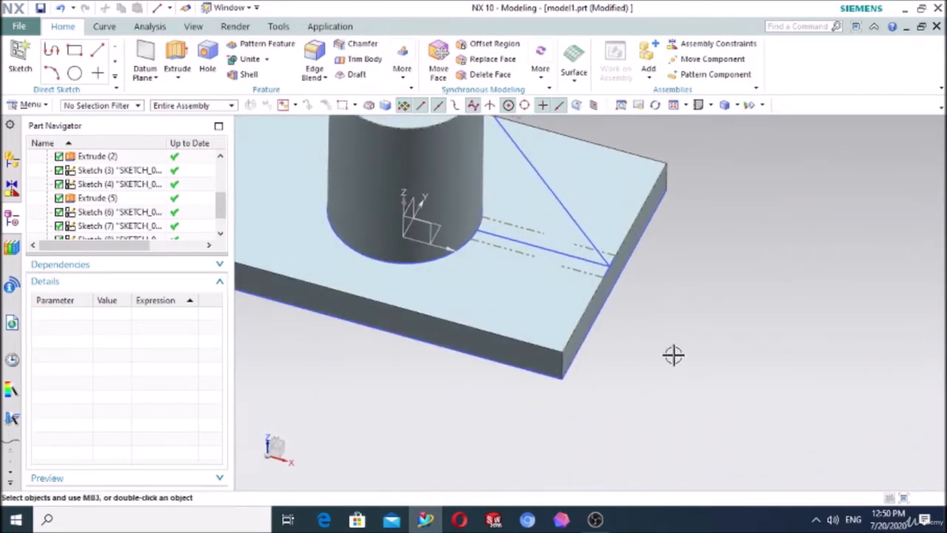
{"action": "left_click", "coordinate": [569, 92]}
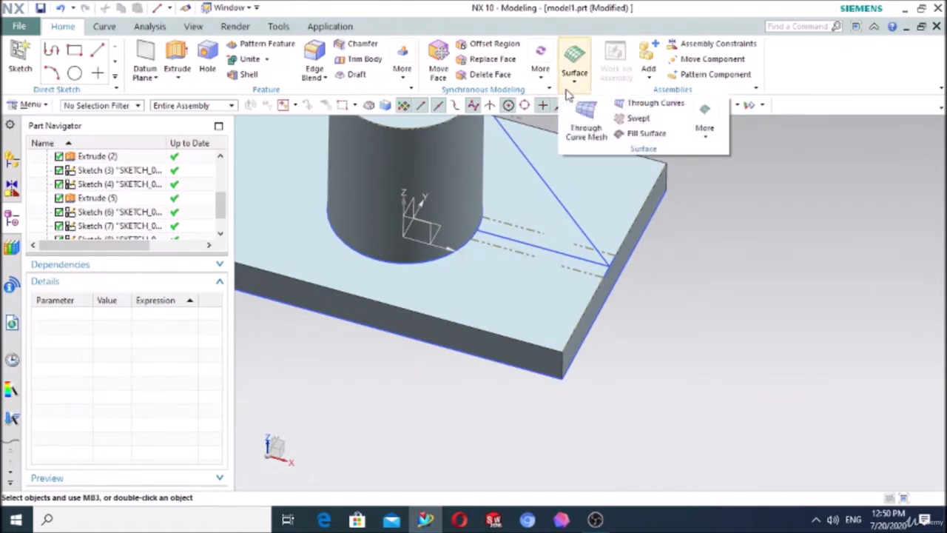
{"action": "left_click", "coordinate": [637, 120]}
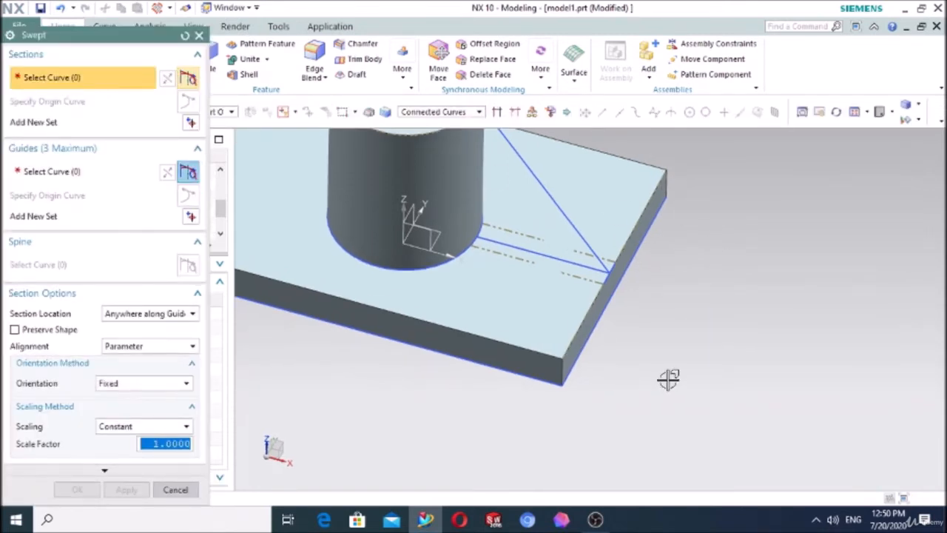
{"action": "middle_click_drag", "start_coordinate": [668, 379], "coordinate": [628, 362]}
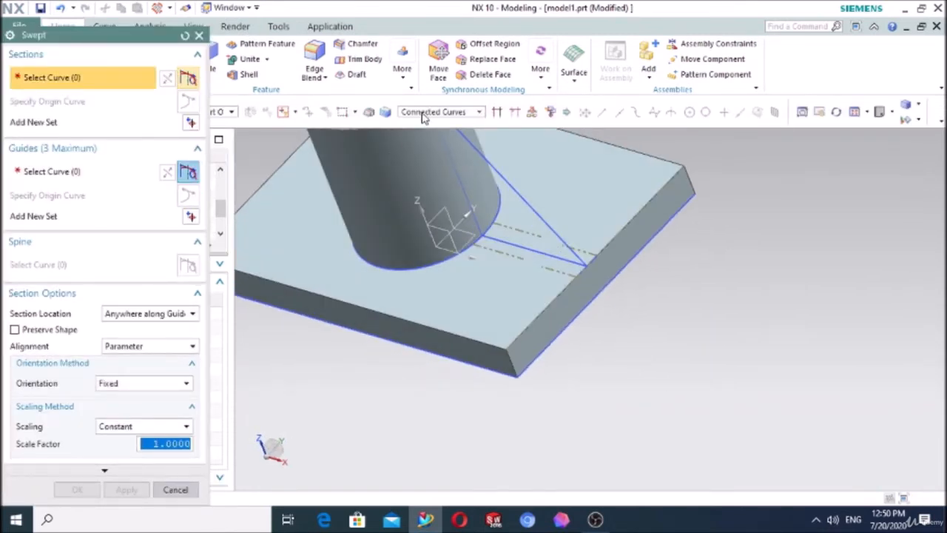
{"action": "left_click", "coordinate": [424, 118]}
{"action": "left_click", "coordinate": [437, 131]}
{"action": "scroll", "coordinate": [710, 370], "scroll_direction": "down", "scroll_amount": 2}
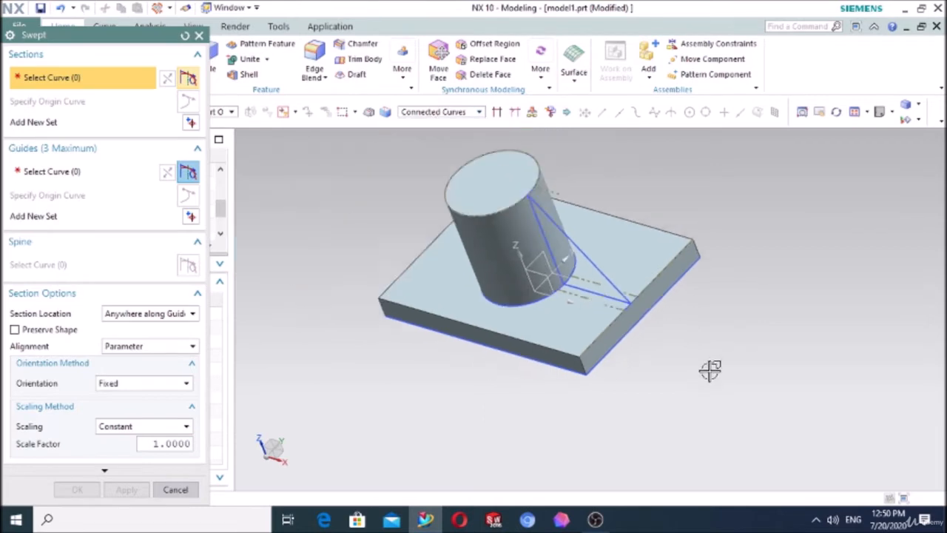
{"action": "scroll", "coordinate": [663, 222], "scroll_direction": "up", "scroll_amount": 2}
{"action": "left_click", "coordinate": [561, 324]}
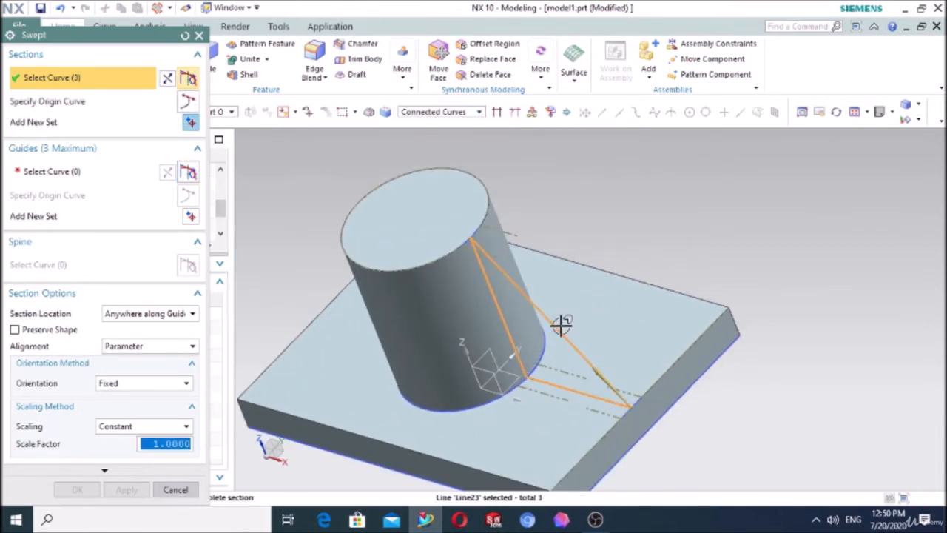
{"action": "middle_click", "coordinate": [272, 192]}
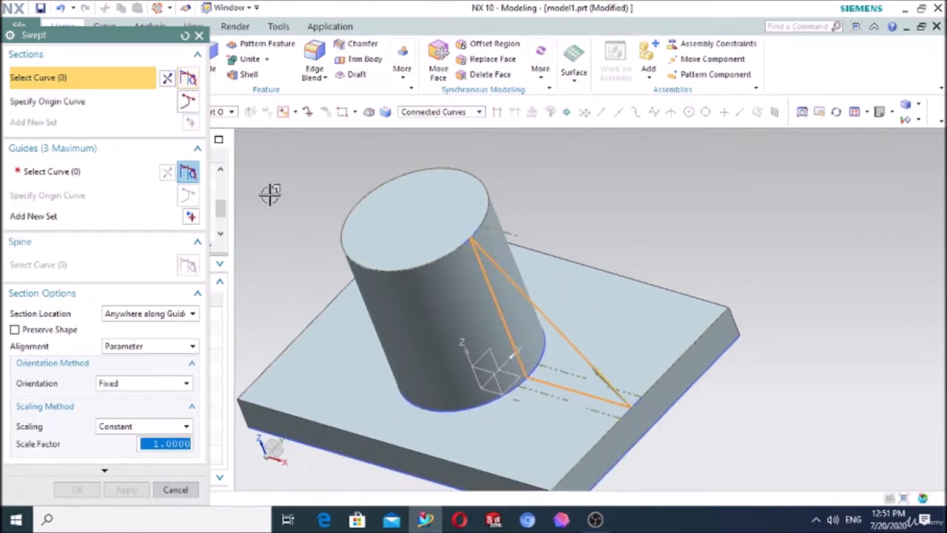
{"action": "left_click", "coordinate": [80, 172]}
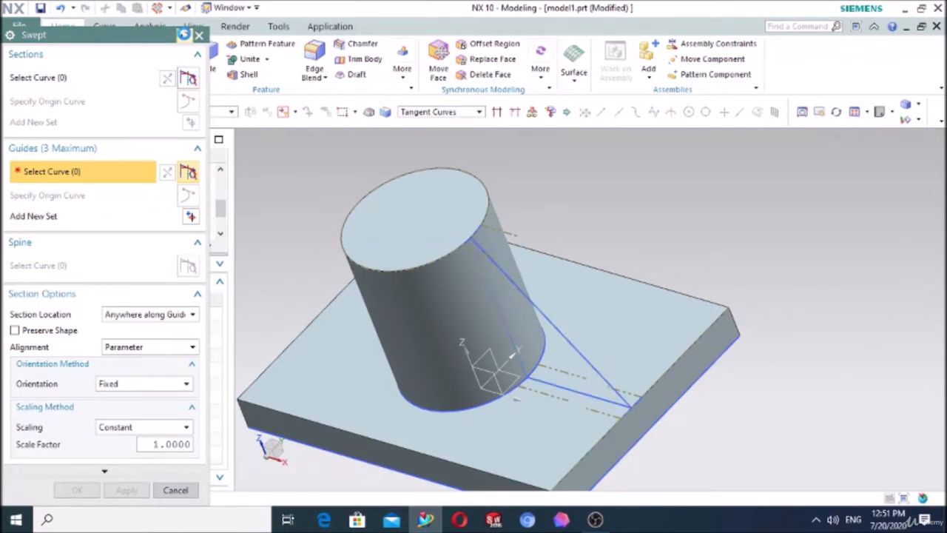
{"action": "left_click", "coordinate": [184, 34]}
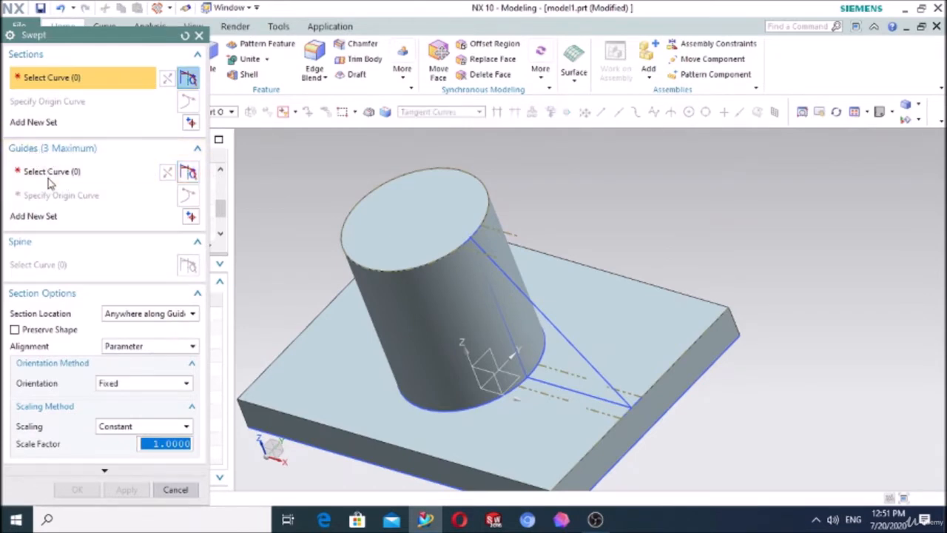
{"action": "left_click", "coordinate": [48, 182]}
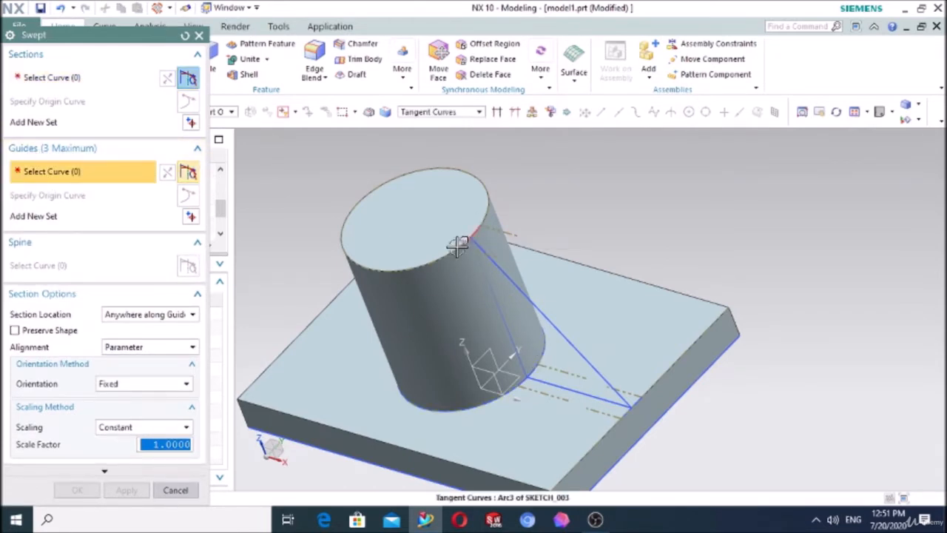
{"action": "scroll", "coordinate": [640, 427], "scroll_direction": "up", "scroll_amount": 1}
{"action": "middle_click", "coordinate": [641, 428]}
{"action": "scroll", "coordinate": [640, 428], "scroll_direction": "up", "scroll_amount": 2}
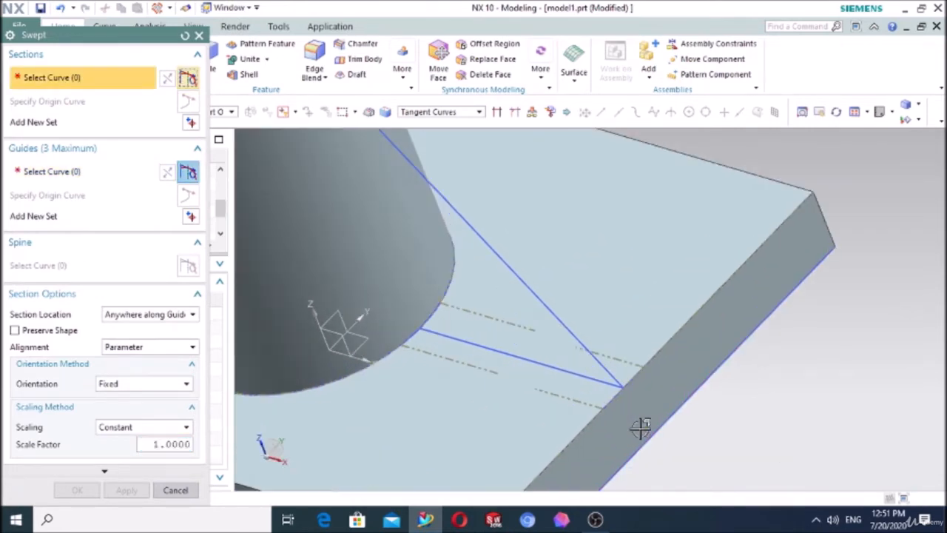
{"action": "left_click", "coordinate": [611, 397]}
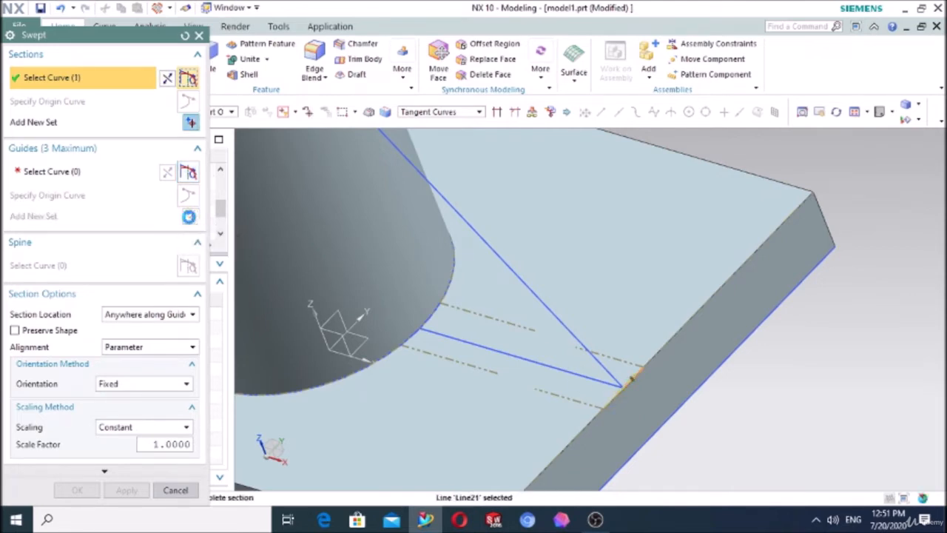
{"action": "left_click", "coordinate": [418, 335]}
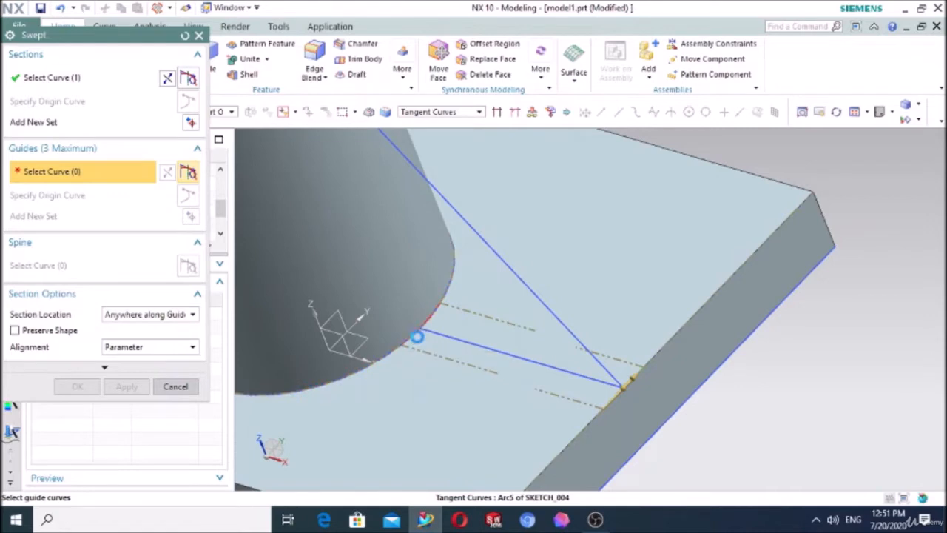
{"action": "middle_click", "coordinate": [455, 342]}
{"action": "left_click", "coordinate": [475, 276]}
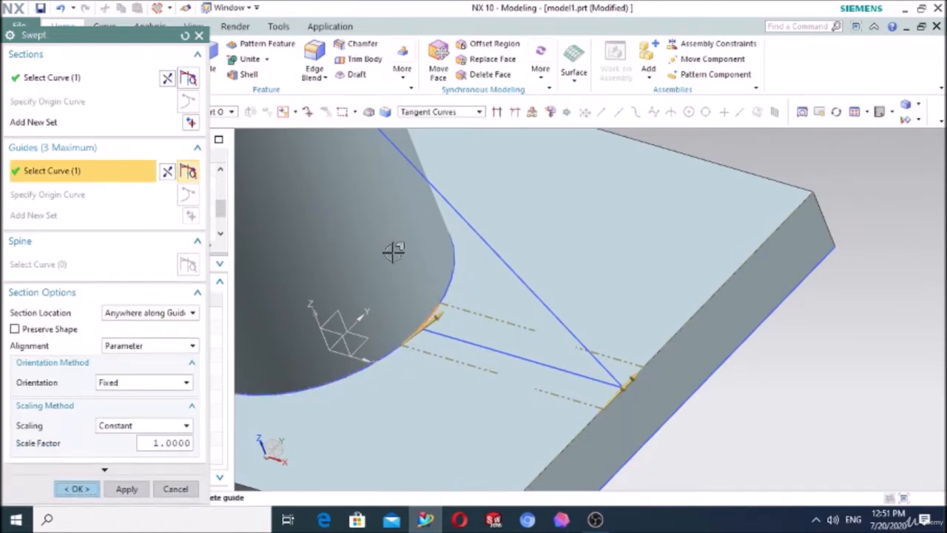
{"action": "scroll", "coordinate": [394, 251], "scroll_direction": "down", "scroll_amount": 2}
{"action": "scroll", "coordinate": [417, 271], "scroll_direction": "down", "scroll_amount": 2}
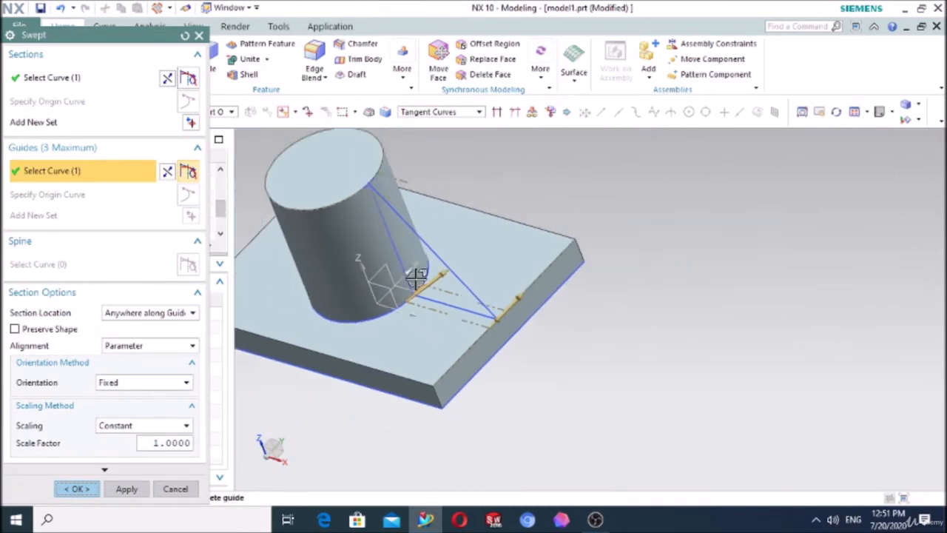
{"action": "scroll", "coordinate": [374, 173], "scroll_direction": "up", "scroll_amount": 5}
{"action": "left_click", "coordinate": [360, 187]}
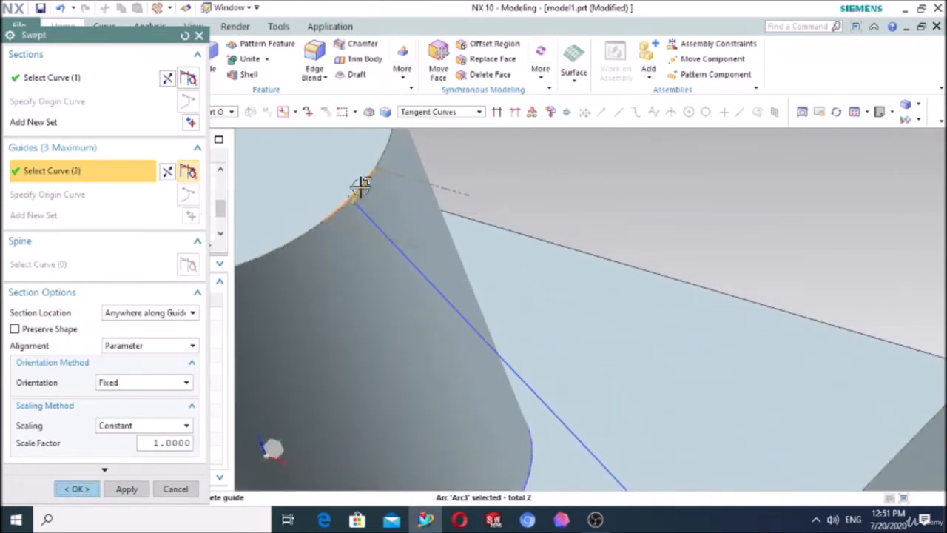
{"action": "middle_click", "coordinate": [479, 233]}
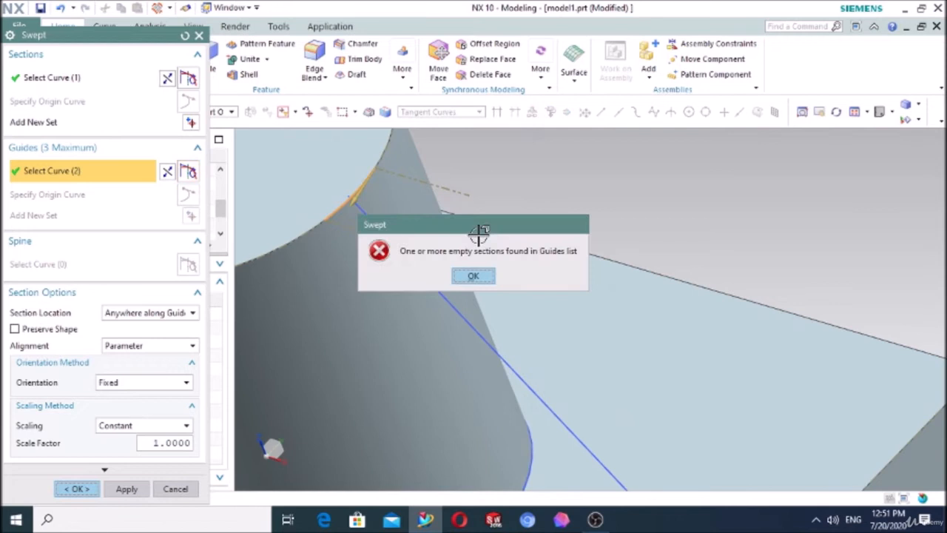
{"action": "left_click", "coordinate": [474, 275]}
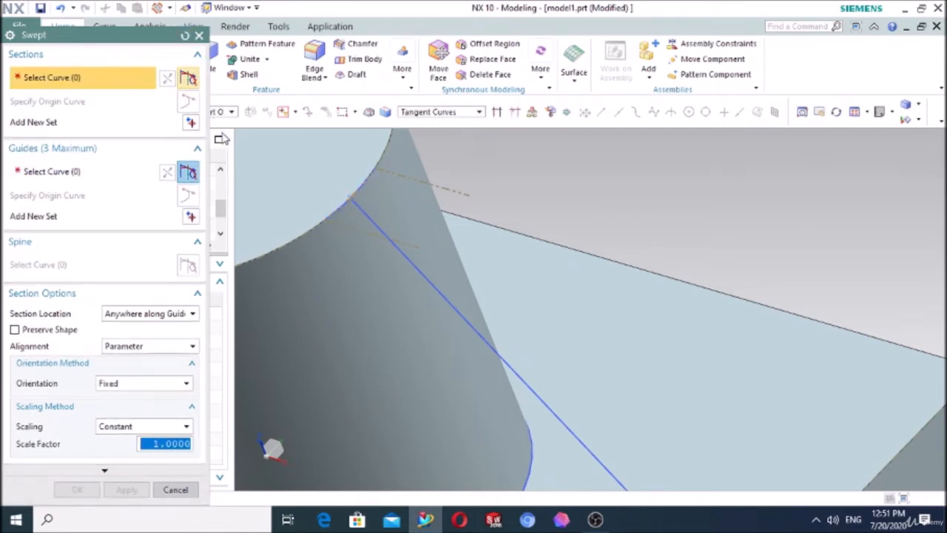
Step: Set three Swept guides: the arc on the cylinder's top edge, the arc at its base, and the short line on the plate's edge
{"action": "left_click", "coordinate": [78, 172]}
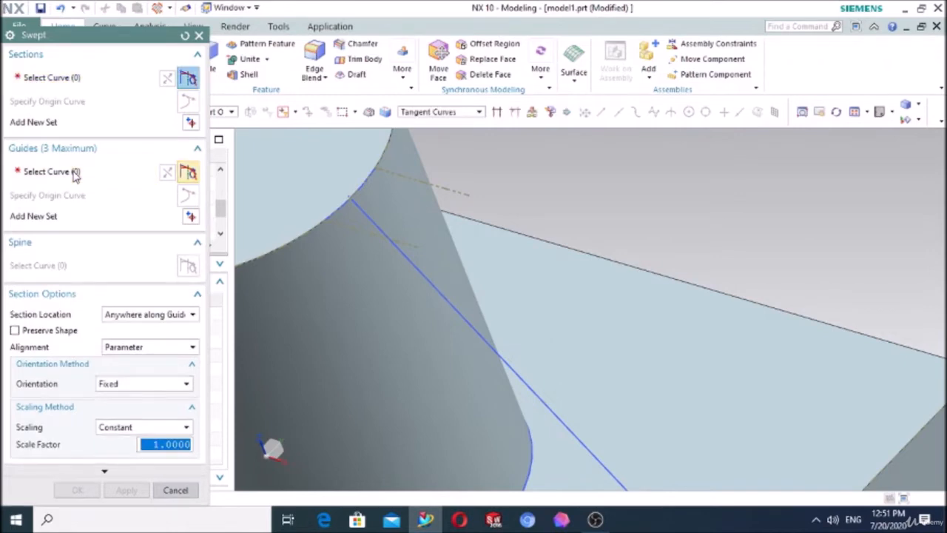
{"action": "left_click", "coordinate": [332, 210]}
{"action": "key", "text": "Escape"}
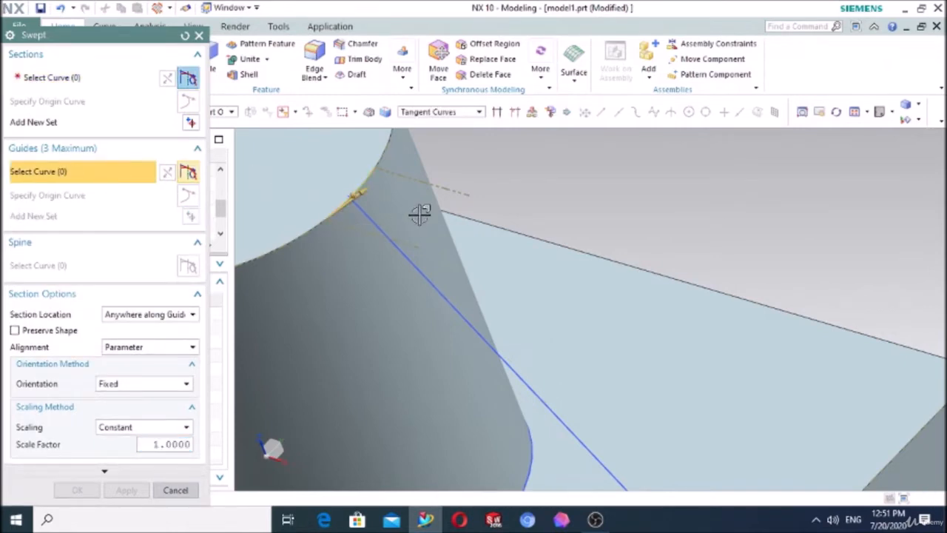
{"action": "scroll", "coordinate": [455, 220], "scroll_direction": "down", "scroll_amount": 3}
{"action": "scroll", "coordinate": [484, 390], "scroll_direction": "up", "scroll_amount": 3}
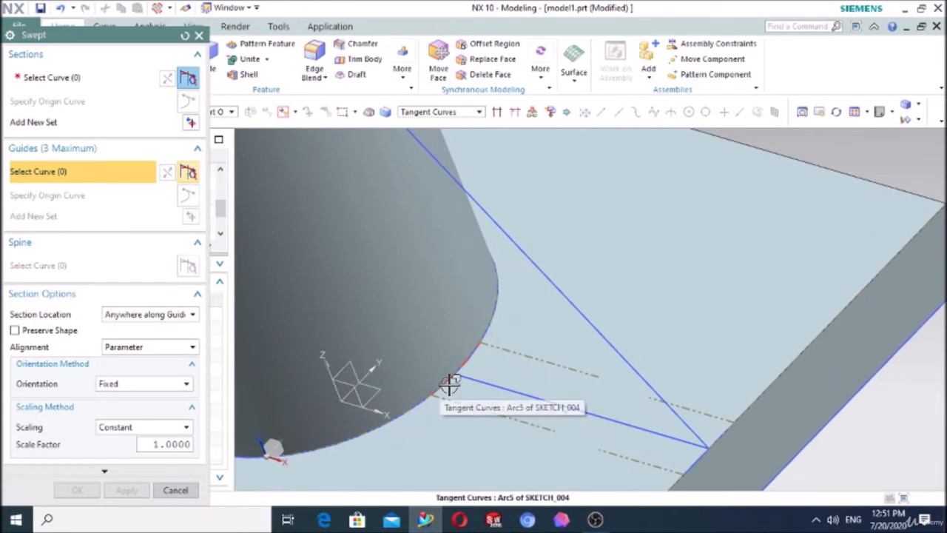
{"action": "left_click", "coordinate": [450, 384]}
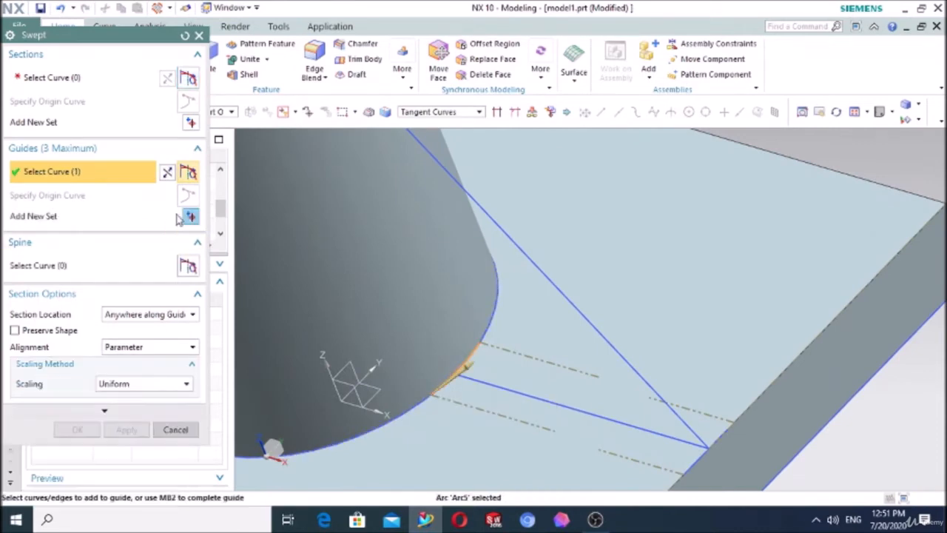
{"action": "left_click", "coordinate": [694, 462]}
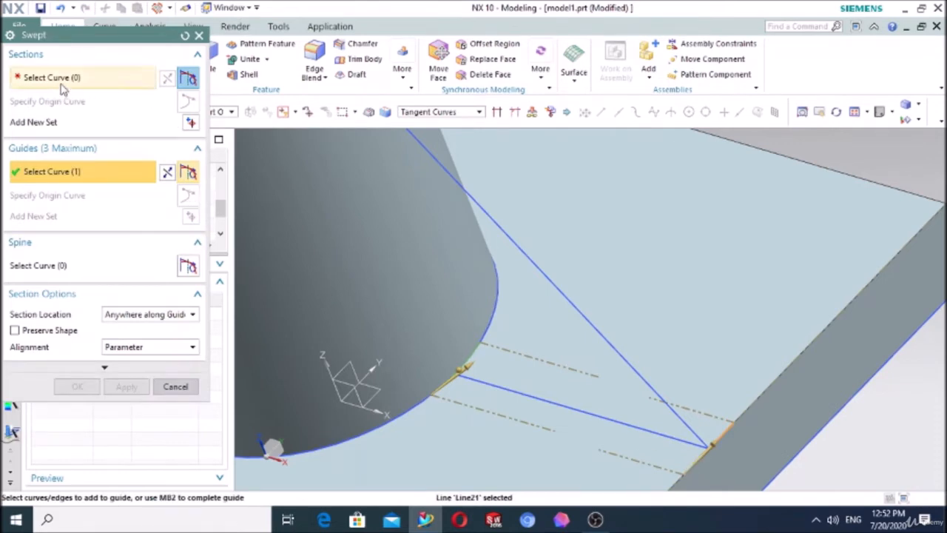
{"action": "middle_click", "coordinate": [590, 387]}
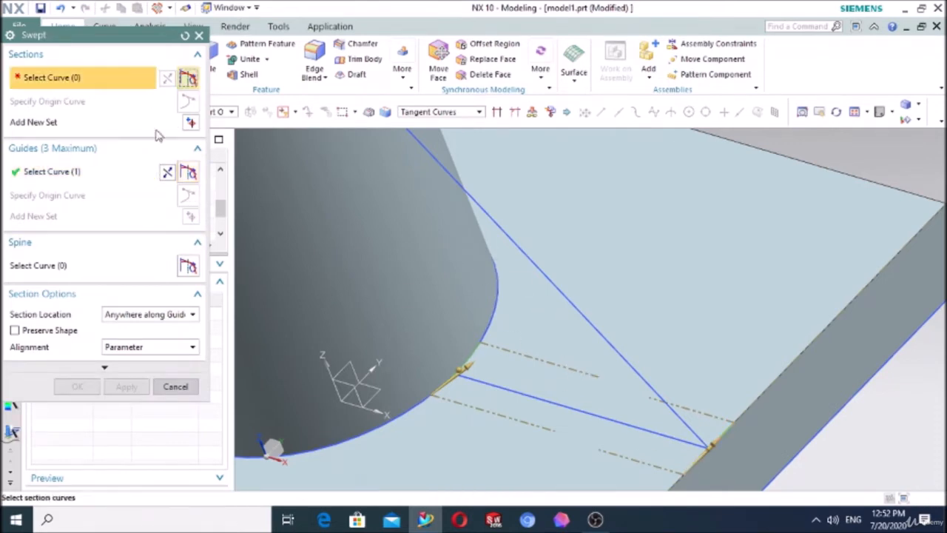
Step: Use the sloping, base and vertical lines of the triangle sketch as the sweep section and create the swept rib
{"action": "middle_click_drag", "start_coordinate": [550, 281], "coordinate": [562, 286]}
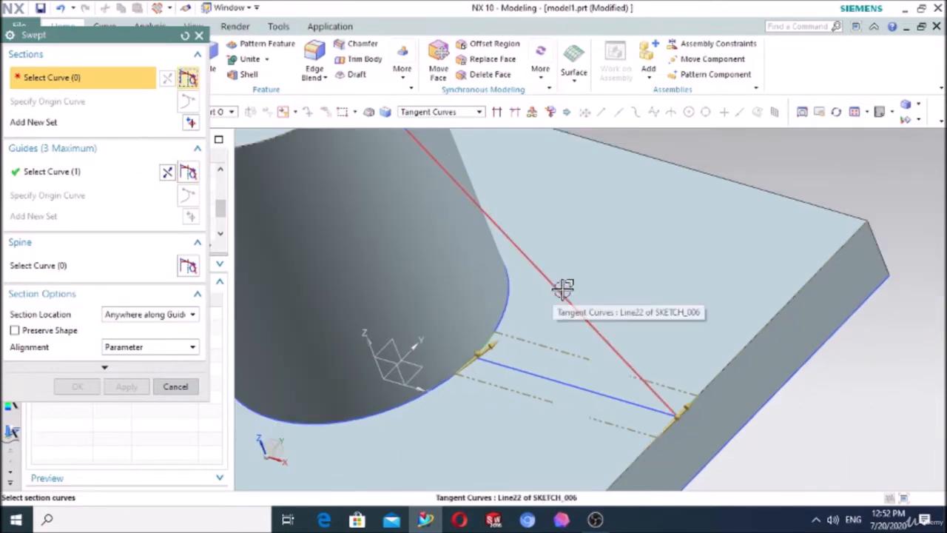
{"action": "left_click", "coordinate": [562, 287]}
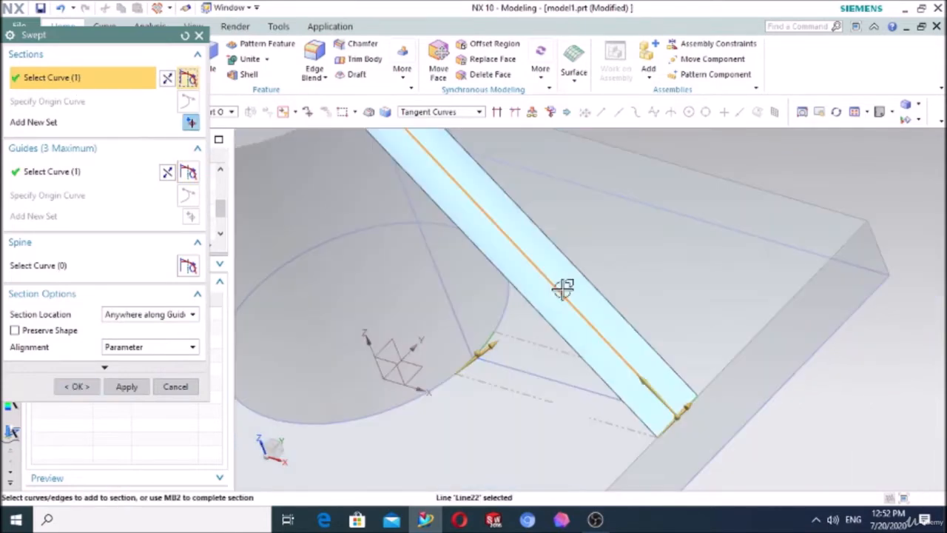
{"action": "left_click", "coordinate": [541, 372]}
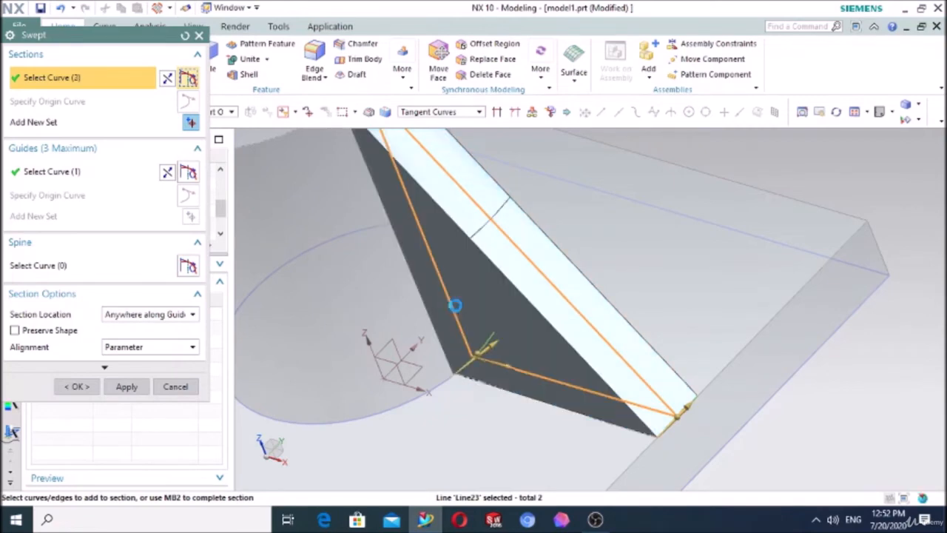
{"action": "middle_click_drag", "start_coordinate": [510, 313], "coordinate": [630, 230]}
{"action": "left_click", "coordinate": [86, 390]}
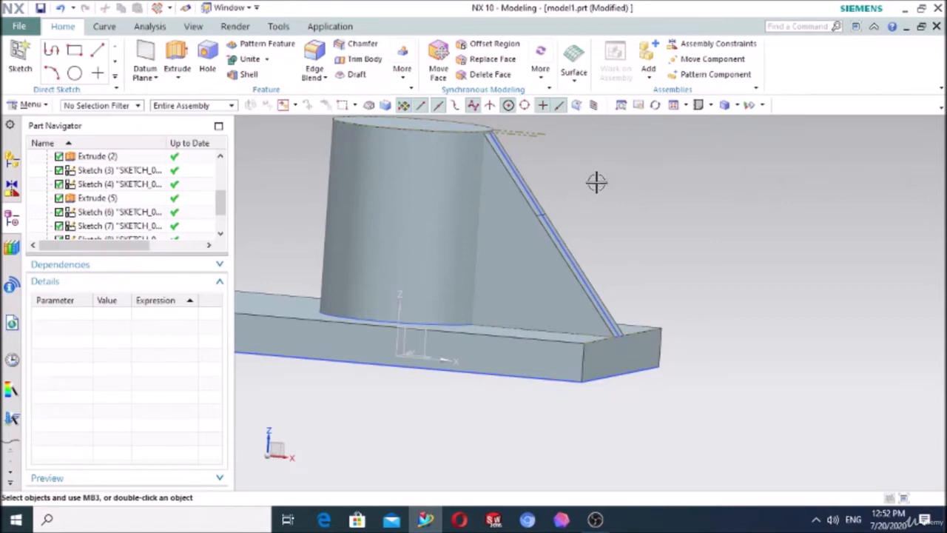
Step: Examine the swept rib between the cylinder and plate from several angles, including the front view and a standard 3D view
{"action": "mouse_move", "coordinate": [584, 185]}
{"action": "middle_mouse_down"}
{"action": "mouse_move", "coordinate": [522, 176]}
{"action": "mouse_move", "coordinate": [581, 179]}
{"action": "middle_mouse_up"}
{"action": "scroll", "coordinate": [527, 222], "scroll_direction": "down", "scroll_amount": 3}
{"action": "scroll", "coordinate": [506, 183], "scroll_direction": "up", "scroll_amount": 4}
{"action": "scroll", "coordinate": [605, 224], "scroll_direction": "down", "scroll_amount": 4}
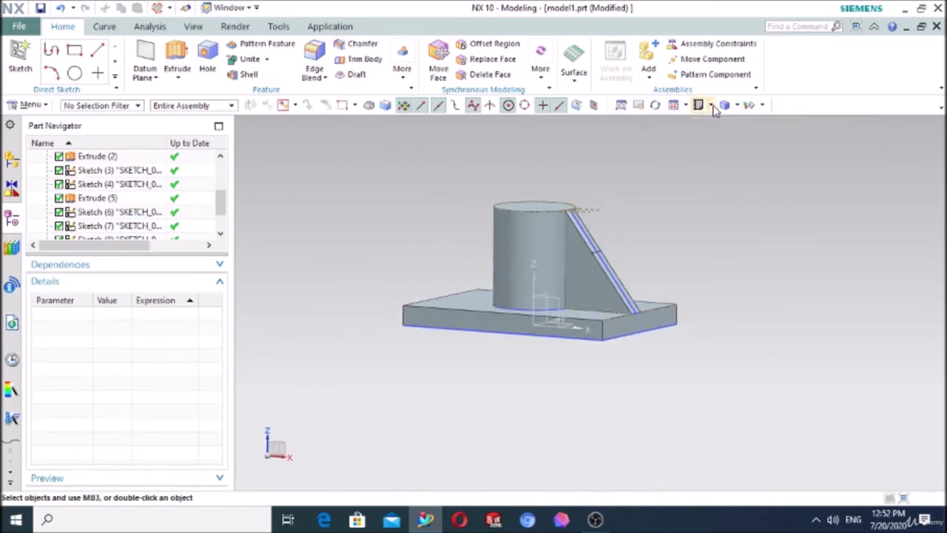
{"action": "left_click", "coordinate": [737, 104]}
{"action": "left_click", "coordinate": [709, 106]}
{"action": "left_click", "coordinate": [724, 147]}
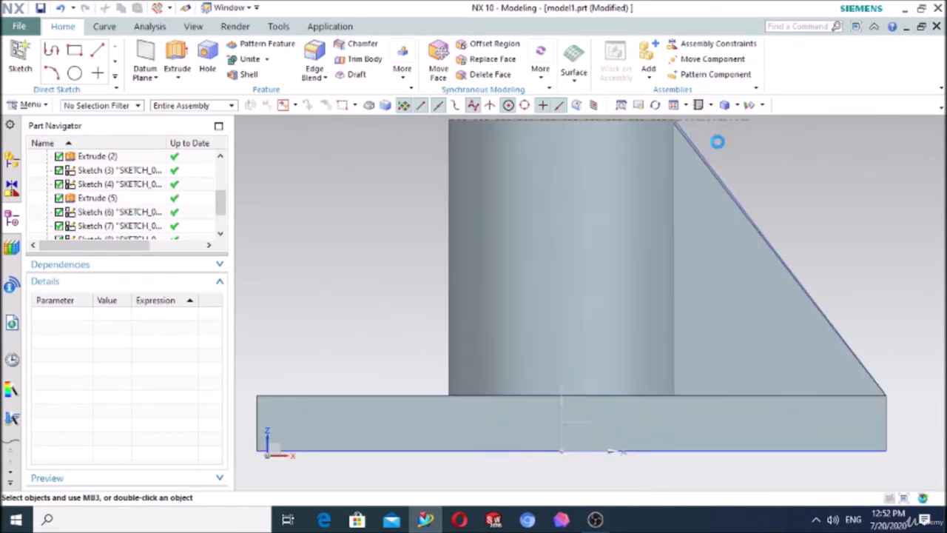
{"action": "middle_click_drag", "start_coordinate": [831, 205], "coordinate": [777, 205]}
{"action": "left_click", "coordinate": [576, 81]}
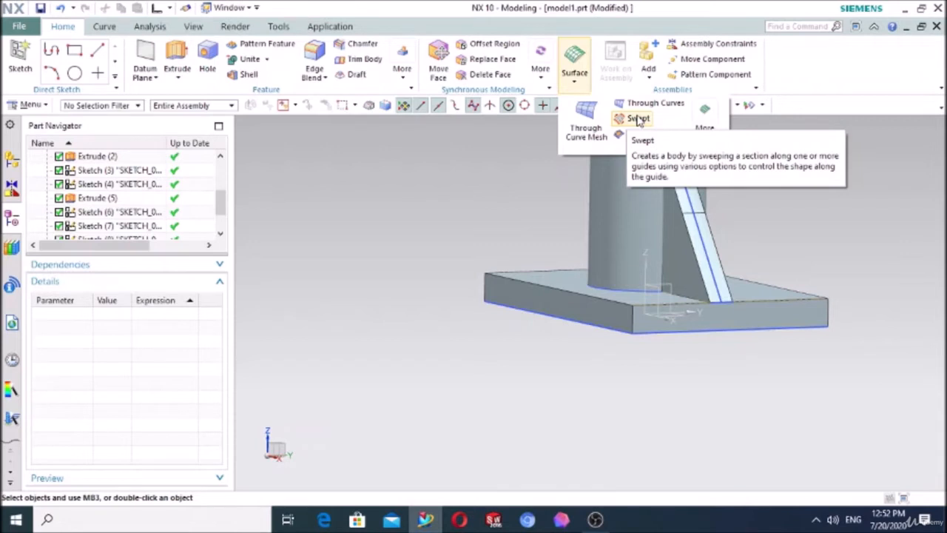
{"action": "left_click", "coordinate": [444, 197]}
{"action": "middle_click_drag", "start_coordinate": [444, 193], "coordinate": [488, 193]}
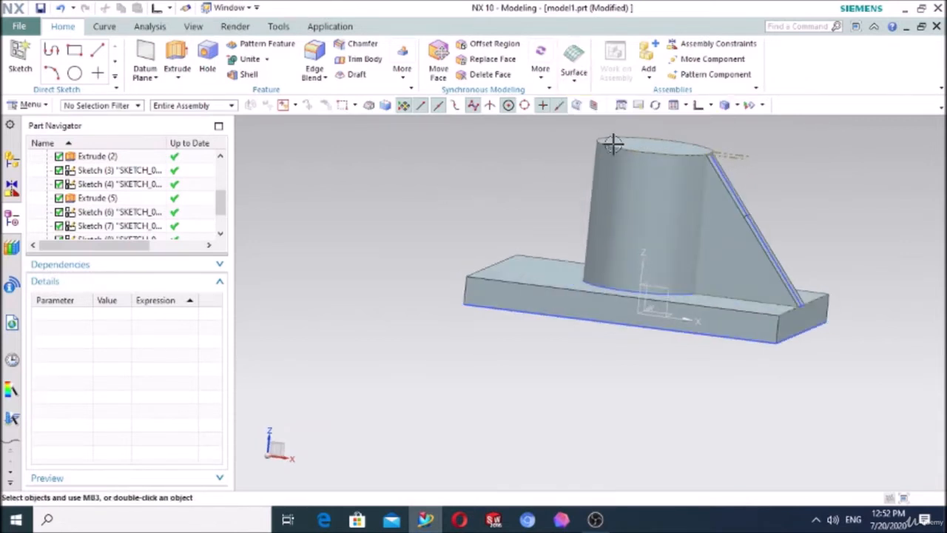
{"action": "left_click", "coordinate": [709, 105]}
{"action": "left_click", "coordinate": [704, 126]}
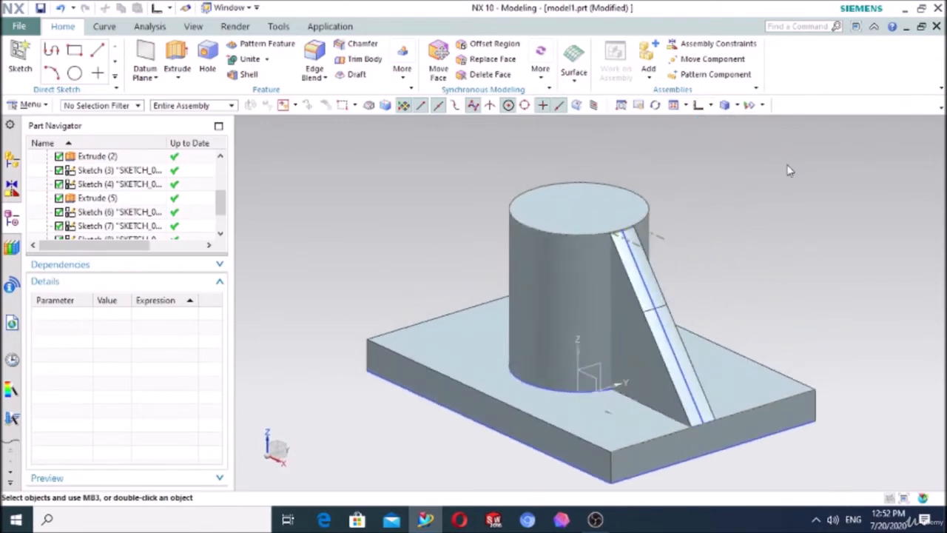
{"action": "left_click", "coordinate": [595, 519]}
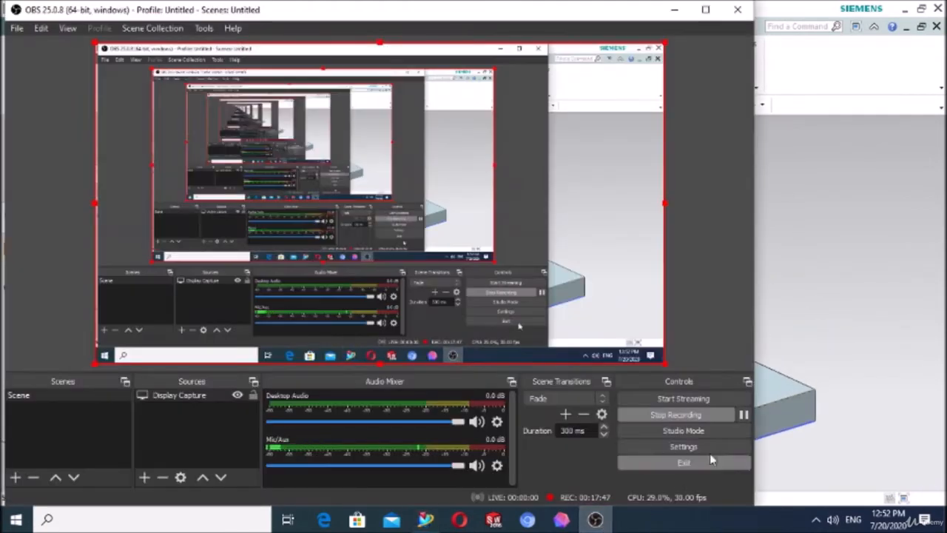
{"action": "left_click", "coordinate": [745, 416]}
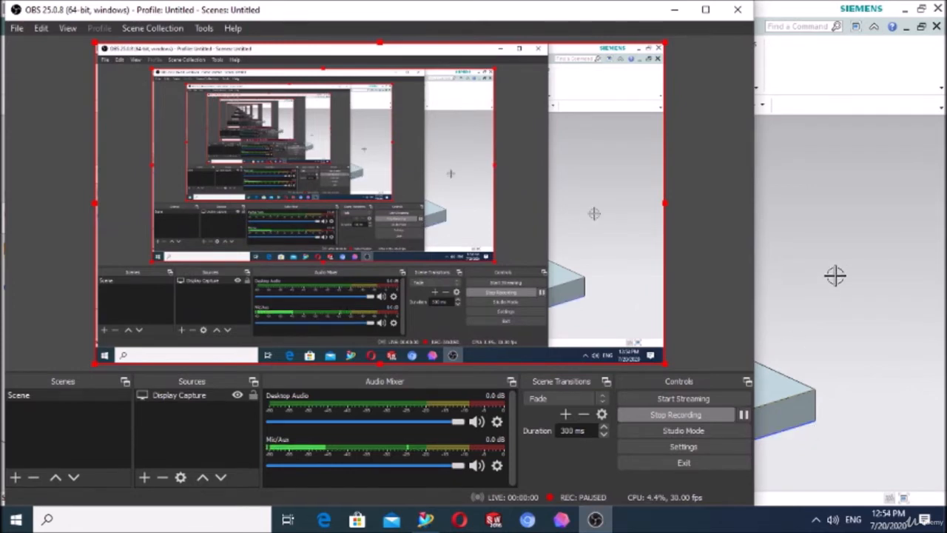
{"action": "left_click", "coordinate": [836, 271]}
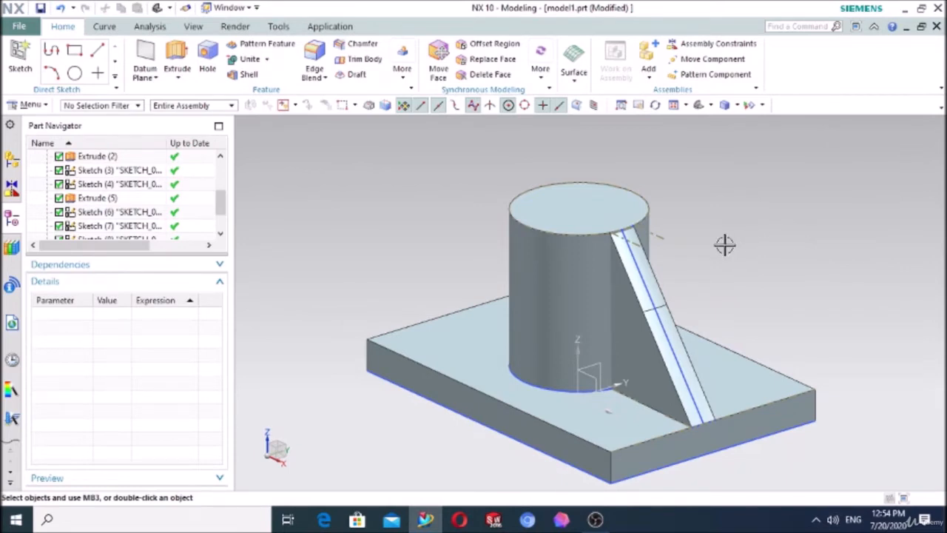
{"action": "middle_click_drag", "start_coordinate": [725, 245], "coordinate": [770, 239]}
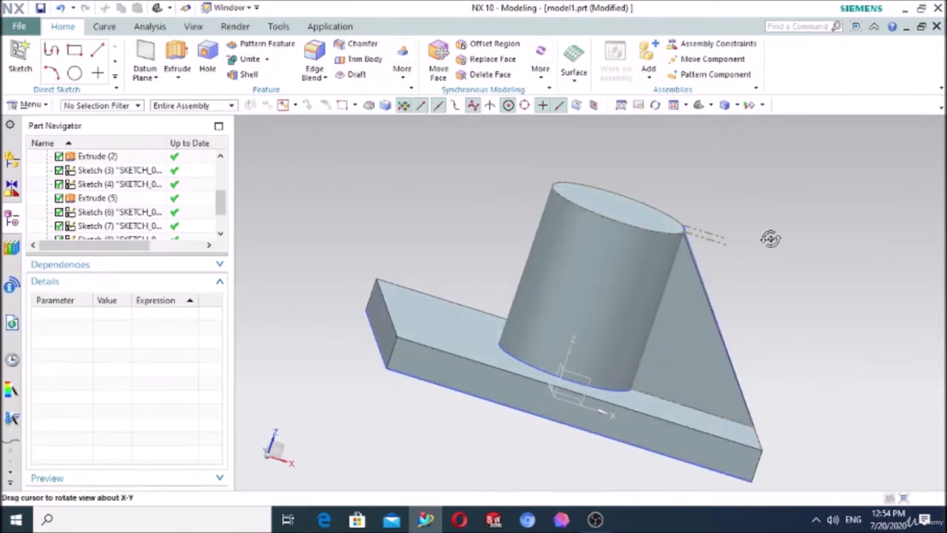
{"action": "left_click", "coordinate": [402, 78]}
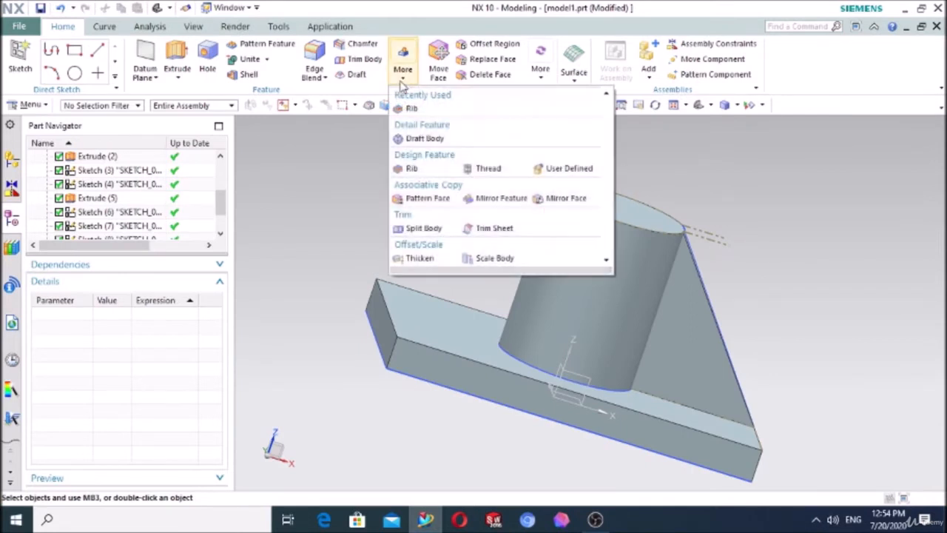
{"action": "left_click", "coordinate": [404, 108]}
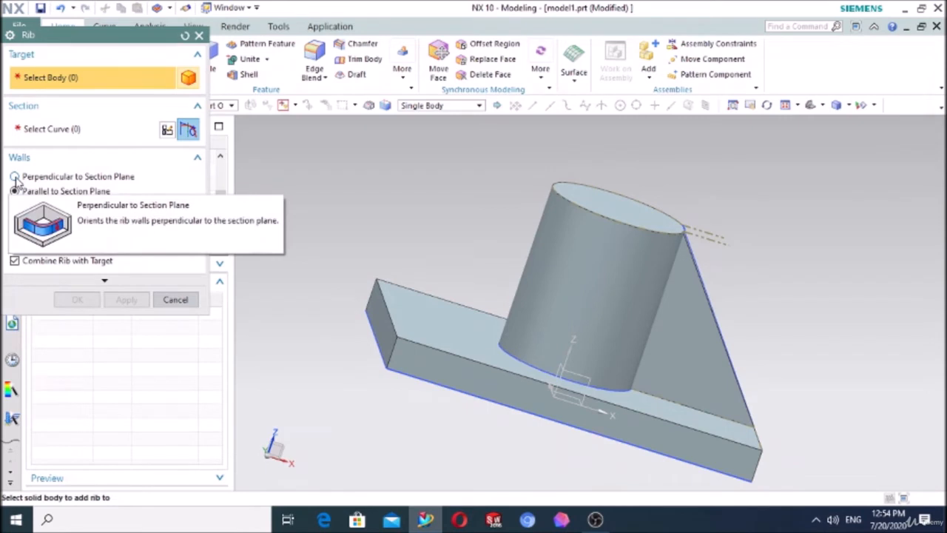
{"action": "left_click", "coordinate": [175, 299]}
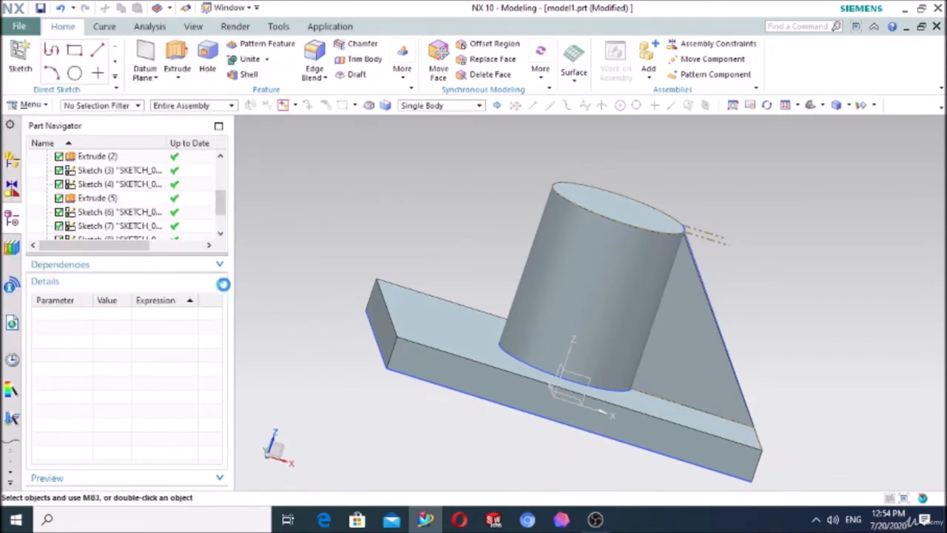
Step: Delete Swept (10), the cylinder's Extrude (5), Sketch (4) and Sketches (6) to (9) from the model history, leaving the base plate
{"action": "scroll", "coordinate": [429, 224], "scroll_direction": "down", "scroll_amount": 2}
{"action": "scroll", "coordinate": [111, 222], "scroll_direction": "down", "scroll_amount": 1}
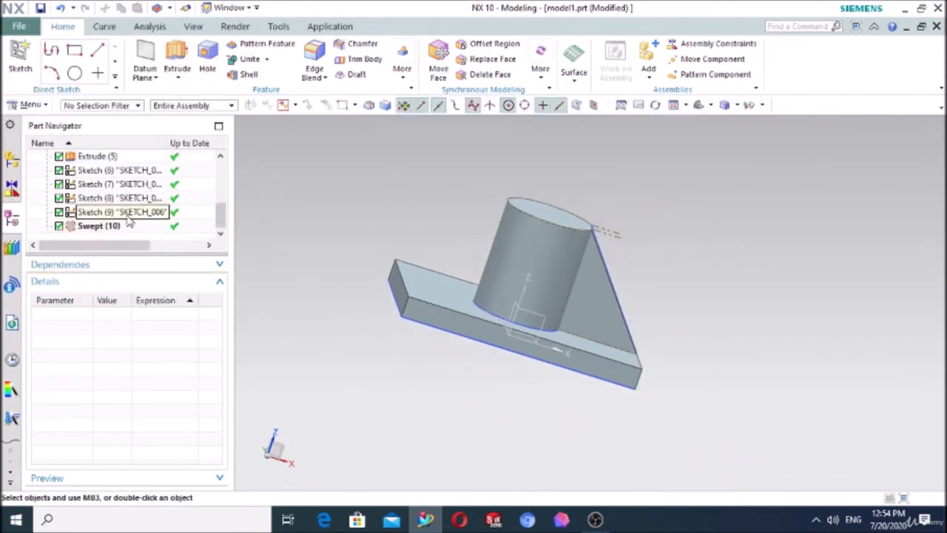
{"action": "left_click", "coordinate": [111, 226]}
{"action": "key", "text": "shift+Up"}
{"action": "key", "text": "shift+Up"}
{"action": "key", "text": "shift+Up"}
{"action": "key", "text": "shift+Up"}
{"action": "key", "text": "shift+Up"}
{"action": "key", "text": "shift+Up"}
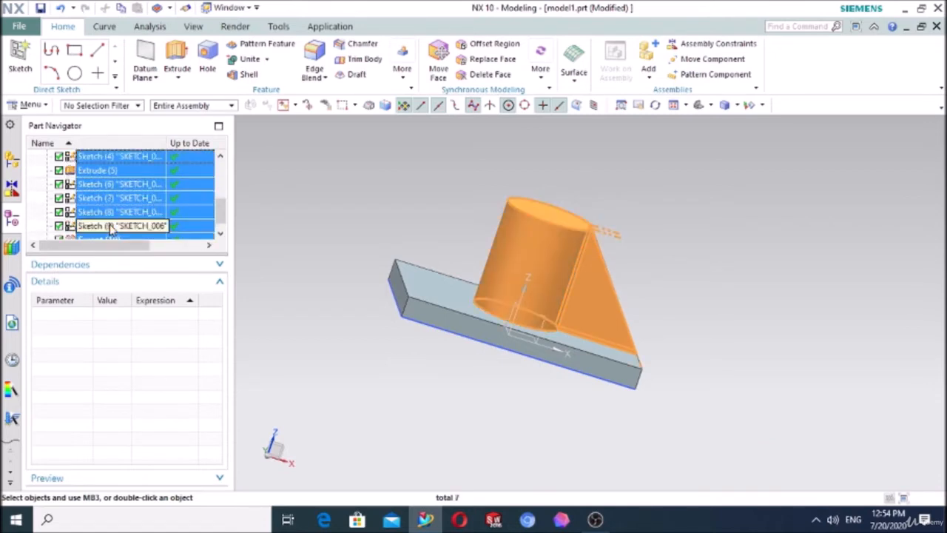
{"action": "key", "text": "Delete"}
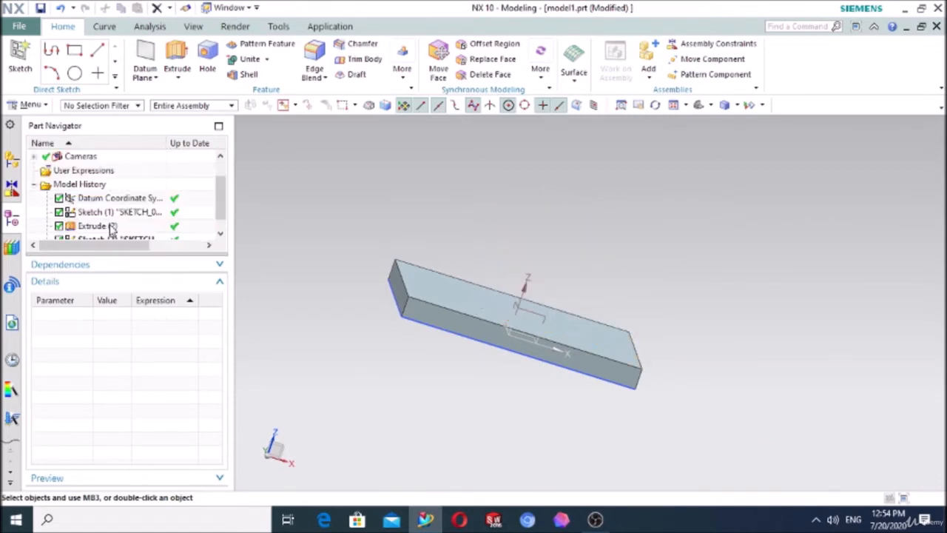
Step: Edit the base plate's Extrude (2) and stretch its end limit upward to turn the plate into a tall block
{"action": "scroll", "coordinate": [111, 228], "scroll_direction": "down", "scroll_amount": 1}
{"action": "left_click", "coordinate": [111, 226]}
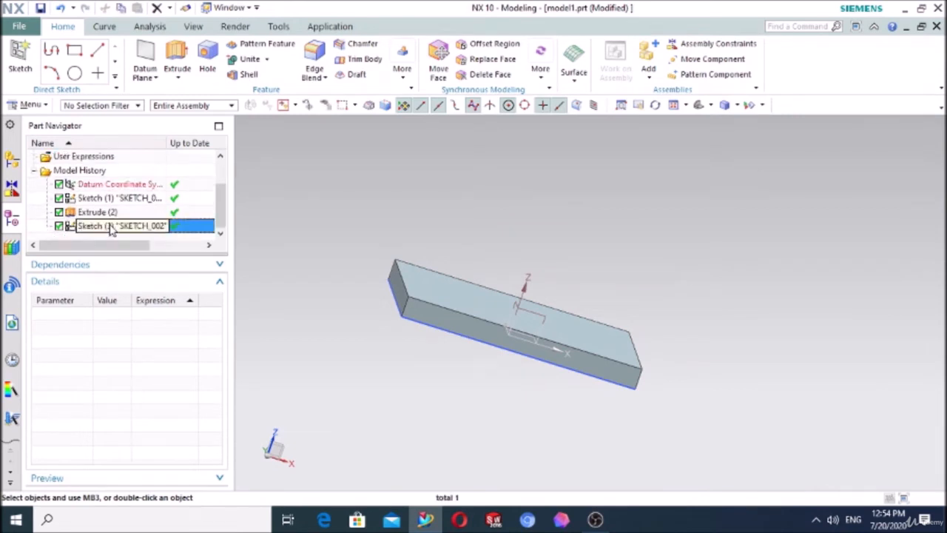
{"action": "key", "text": "shift+Up"}
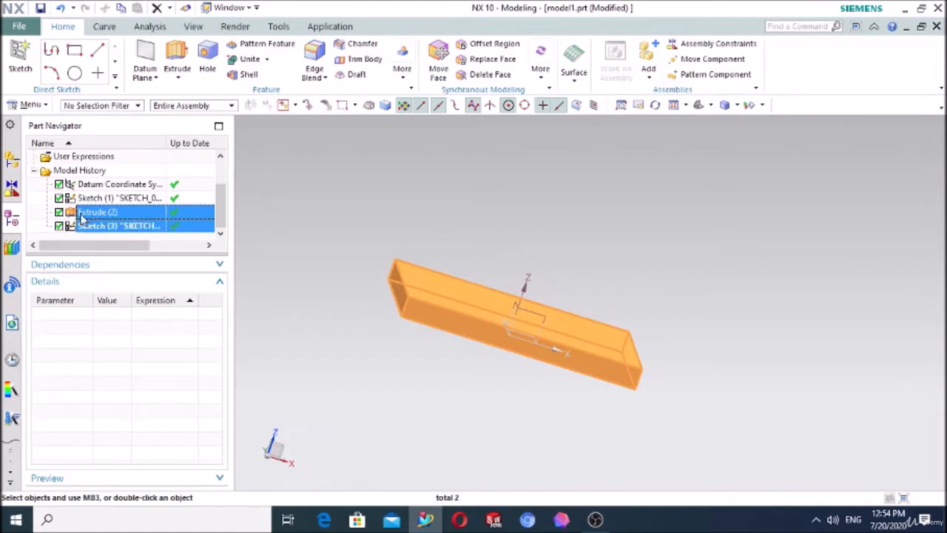
{"action": "left_click", "coordinate": [83, 213]}
{"action": "double_click", "coordinate": [94, 213]}
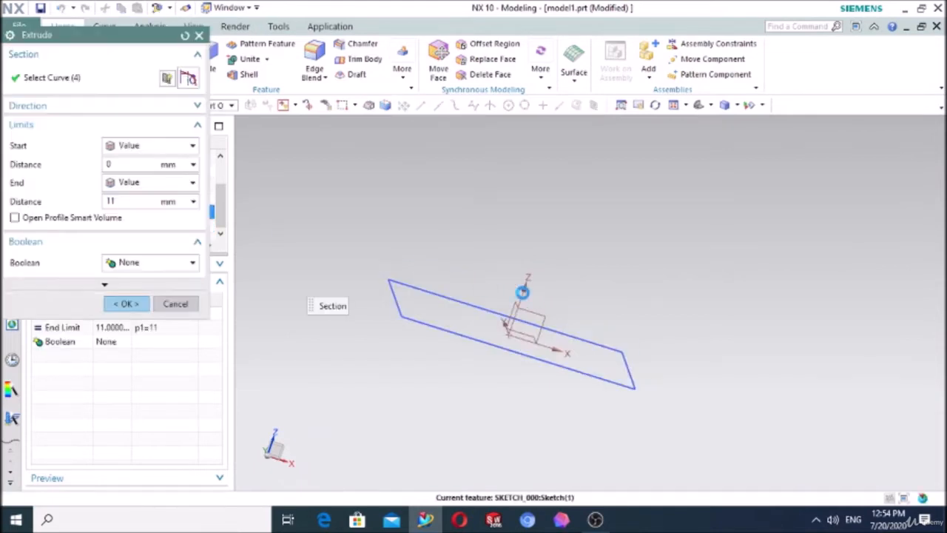
{"action": "left_click_drag", "start_coordinate": [530, 309], "coordinate": [575, 192]}
{"action": "left_click", "coordinate": [126, 303]}
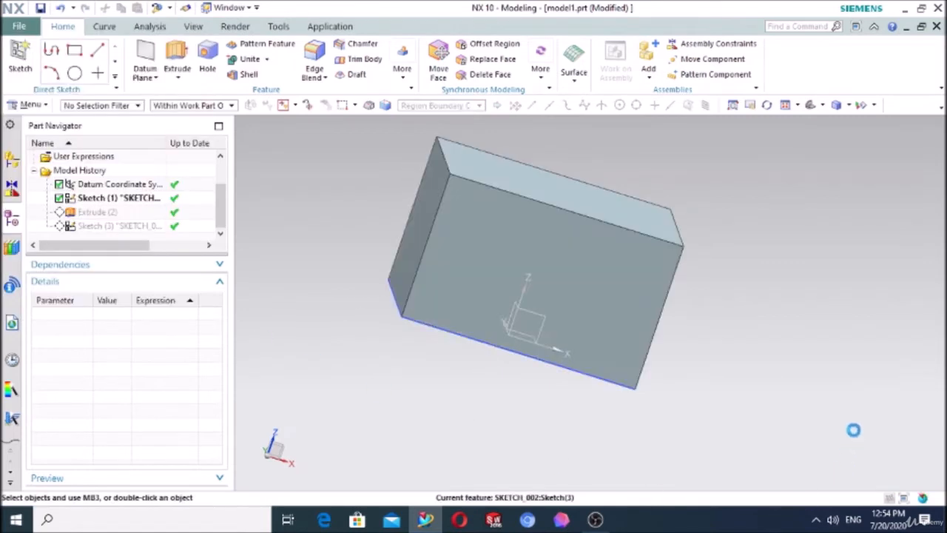
{"action": "middle_click_drag", "start_coordinate": [854, 431], "coordinate": [801, 395]}
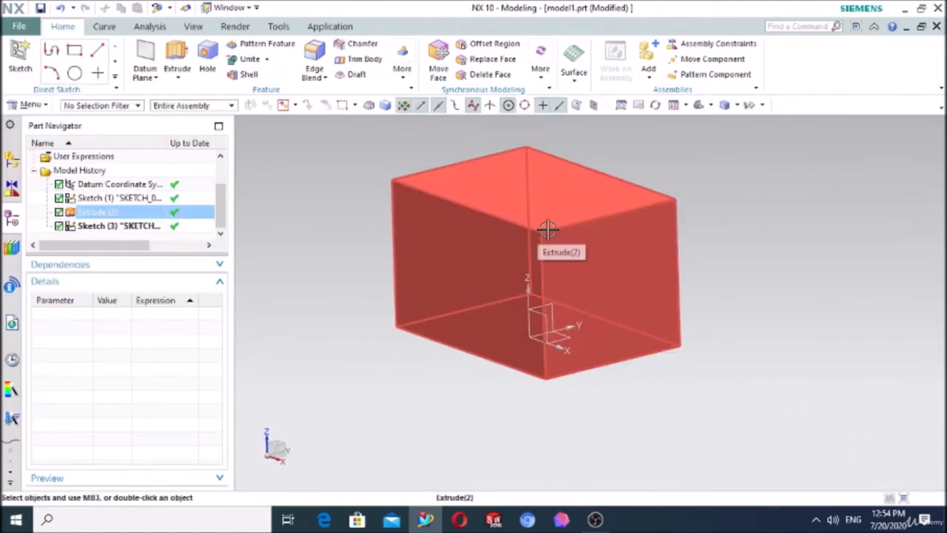
Step: Shell the block with a 5 mm thickness, removing its top face to make an open box
{"action": "left_click", "coordinate": [249, 74]}
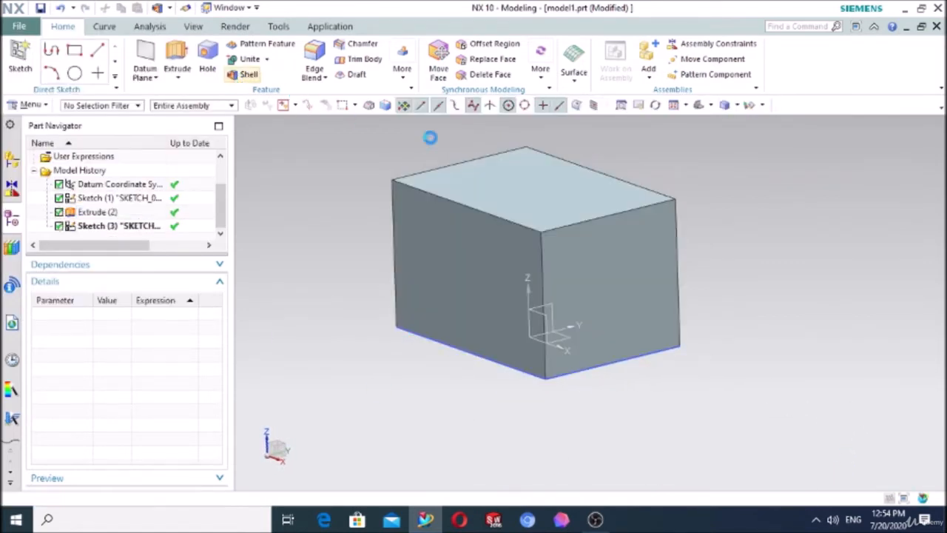
{"action": "left_click", "coordinate": [509, 179]}
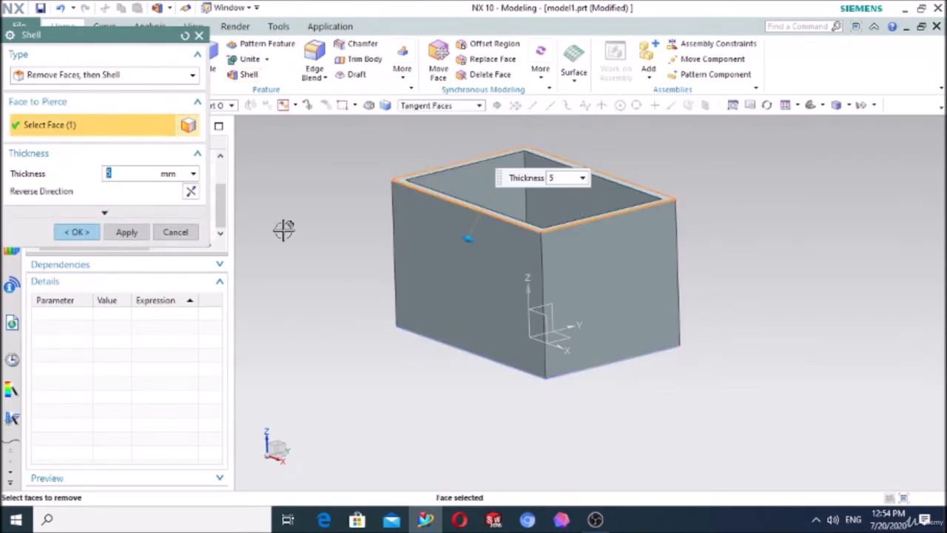
{"action": "left_click", "coordinate": [66, 234]}
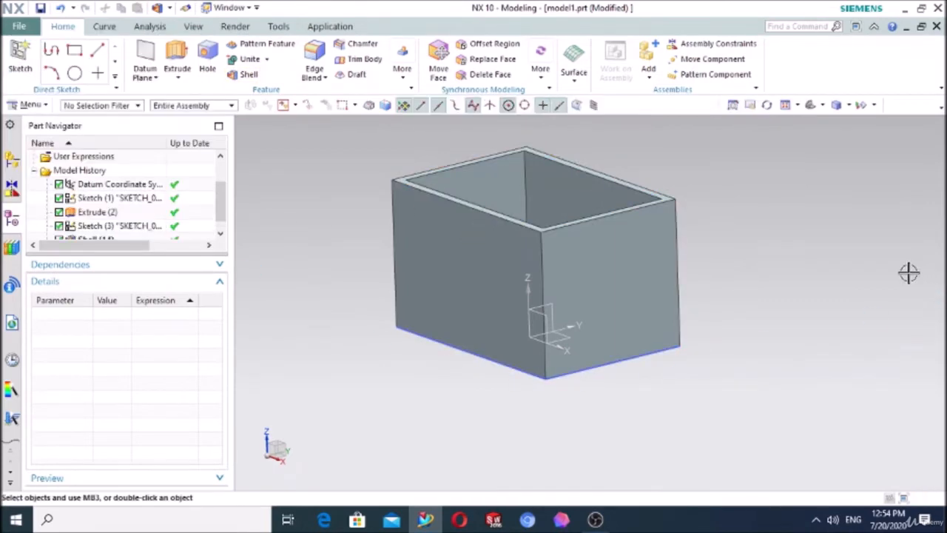
{"action": "middle_click_drag", "start_coordinate": [909, 273], "coordinate": [765, 231]}
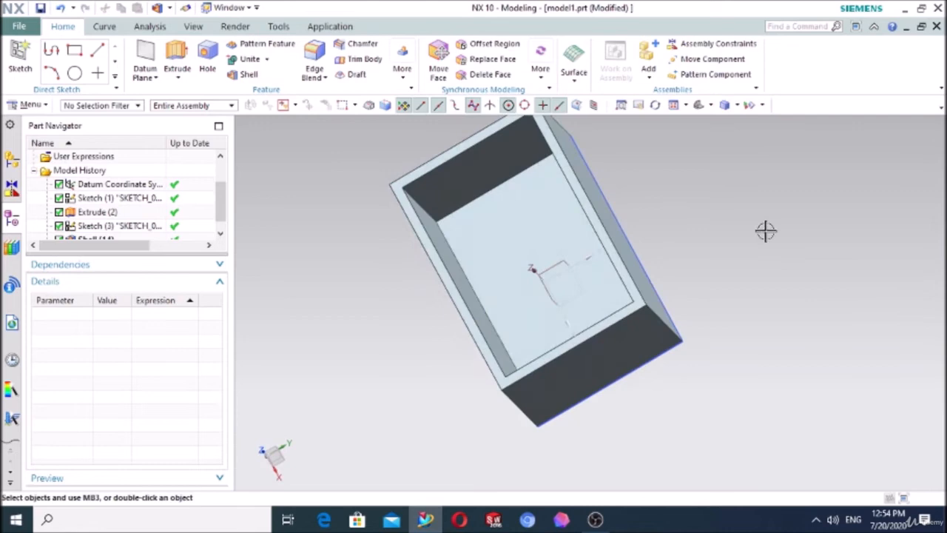
Step: Create a datum plane at a distance of 60 mm above the box's inner floor face
{"action": "left_click", "coordinate": [699, 106]}
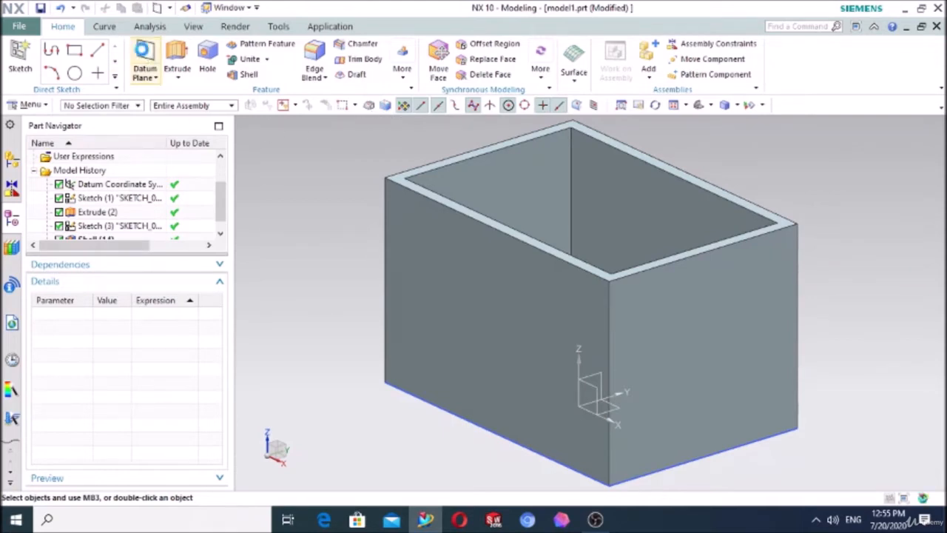
{"action": "left_click", "coordinate": [145, 60]}
{"action": "left_click", "coordinate": [100, 75]}
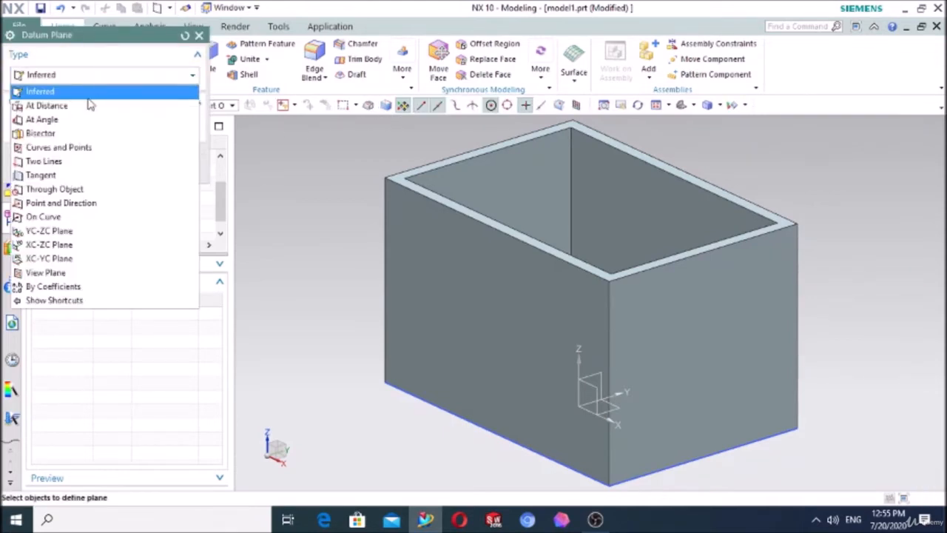
{"action": "left_click", "coordinate": [87, 105]}
{"action": "middle_click_drag", "start_coordinate": [731, 191], "coordinate": [727, 226]}
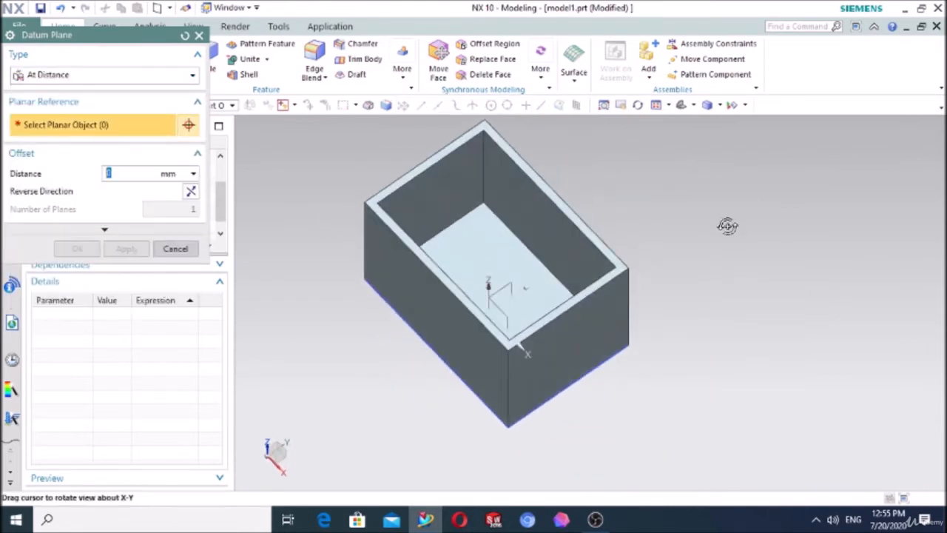
{"action": "left_click", "coordinate": [467, 236]}
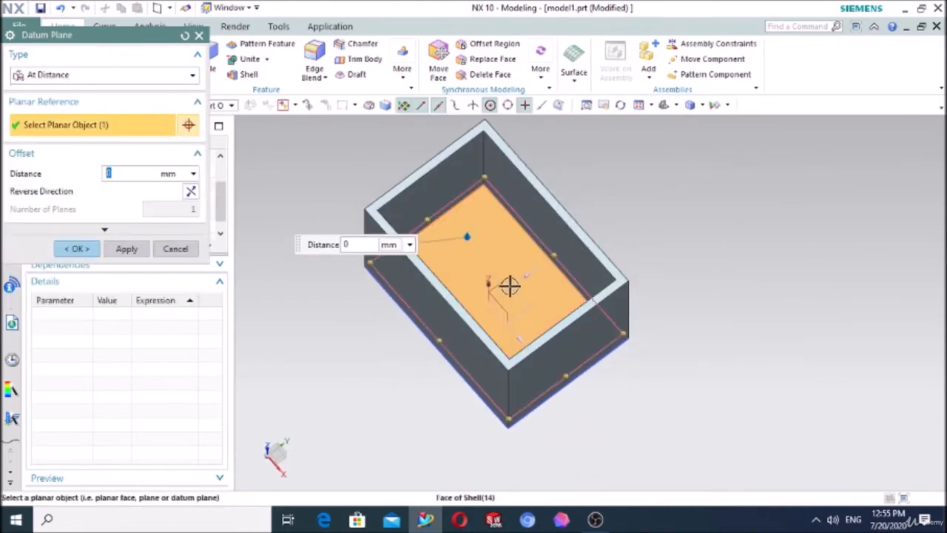
{"action": "left_click_drag", "start_coordinate": [467, 236], "coordinate": [462, 191]}
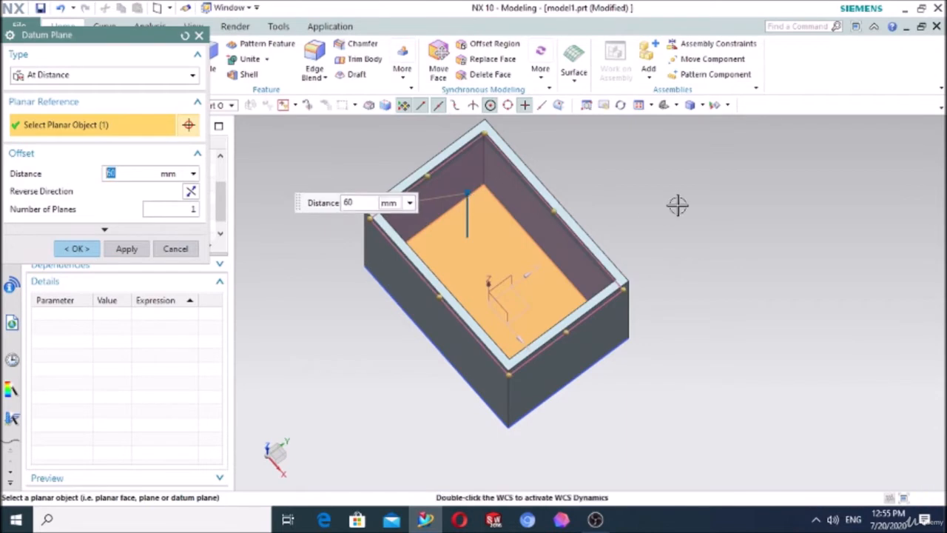
{"action": "middle_click_drag", "start_coordinate": [677, 206], "coordinate": [681, 144]}
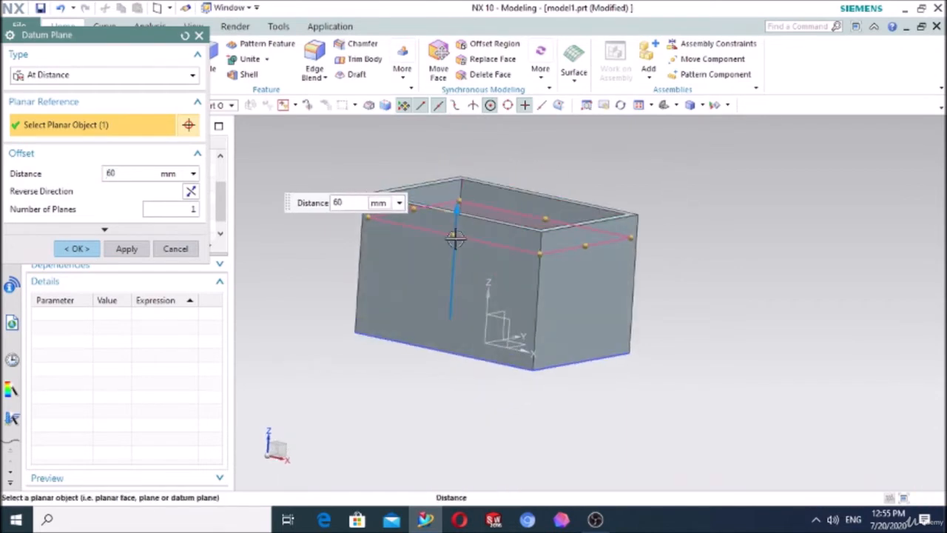
{"action": "left_click", "coordinate": [77, 249]}
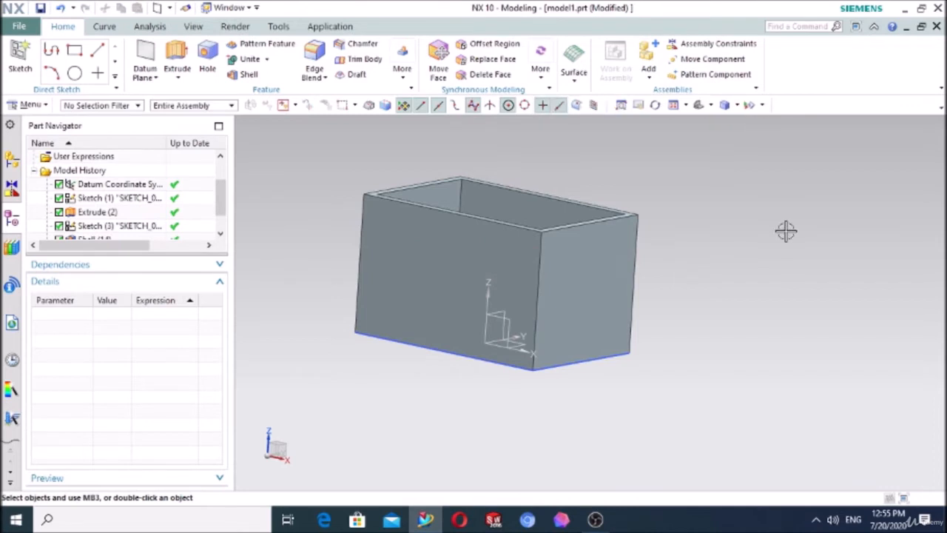
Step: Start a new sketch on the box's inner floor face
{"action": "middle_click_drag", "start_coordinate": [786, 231], "coordinate": [757, 271]}
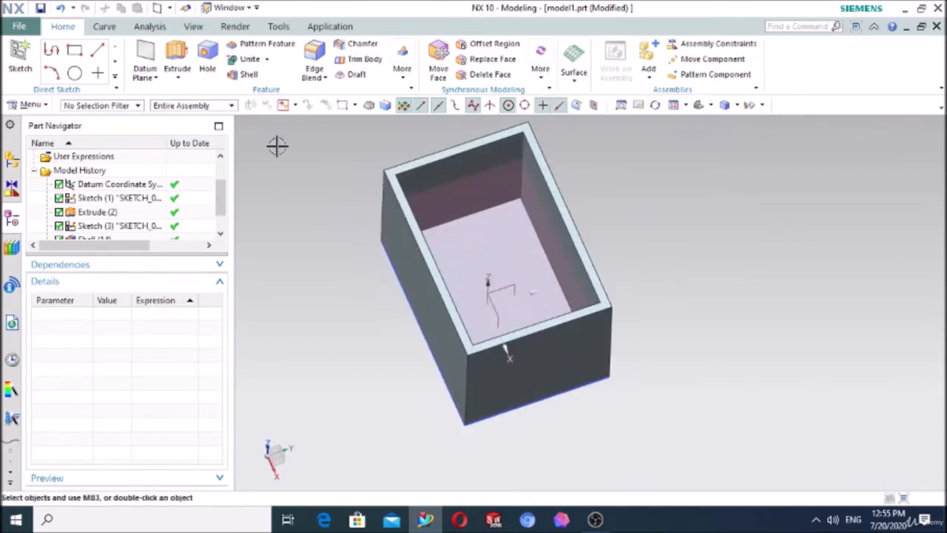
{"action": "left_click", "coordinate": [21, 56]}
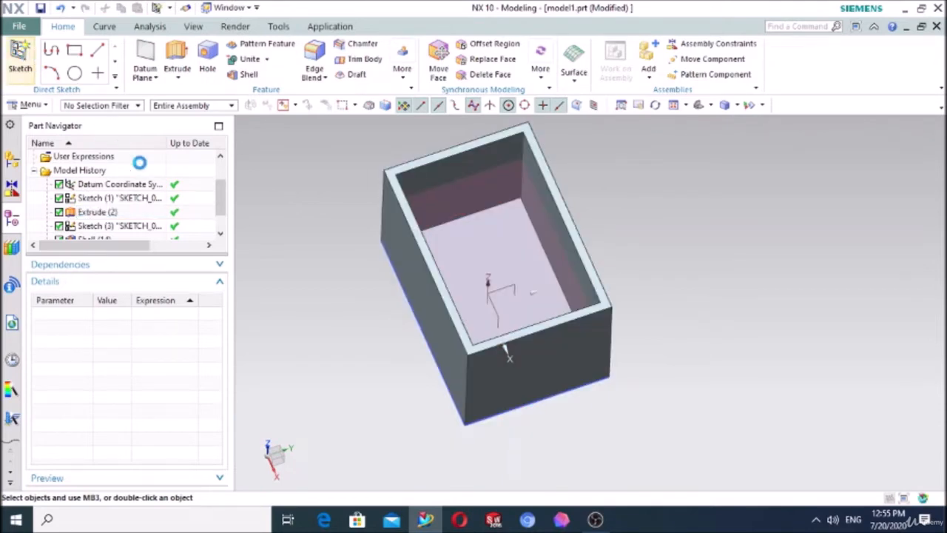
{"action": "scroll", "coordinate": [488, 242], "scroll_direction": "up", "scroll_amount": 1}
{"action": "left_click", "coordinate": [489, 242]}
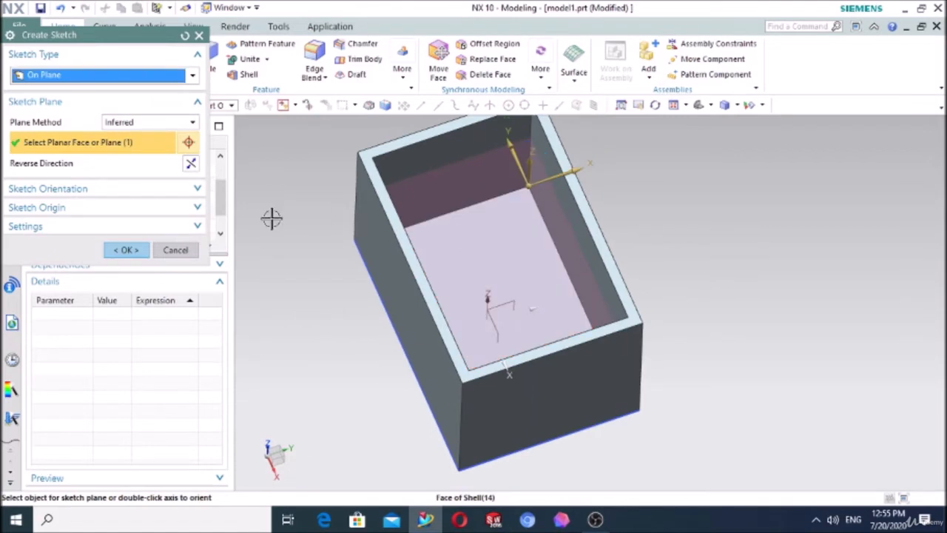
{"action": "left_click", "coordinate": [127, 250]}
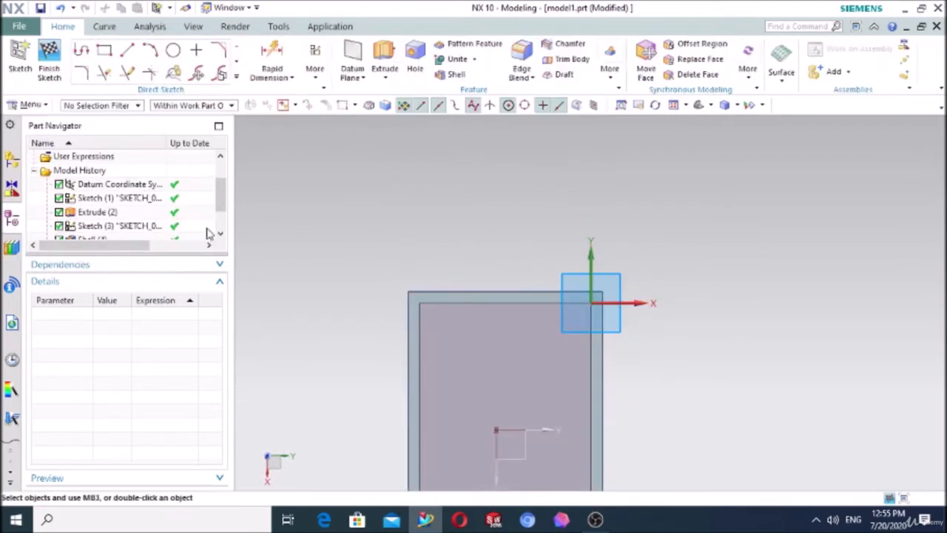
Step: Sketch a line about 34 mm long from the short outer edge's midpoint, a tangent arc about 17 mm in radius, and a line ending on the adjacent outer edge
{"action": "left_click", "coordinate": [81, 49]}
{"action": "scroll", "coordinate": [567, 392], "scroll_direction": "up", "scroll_amount": 3}
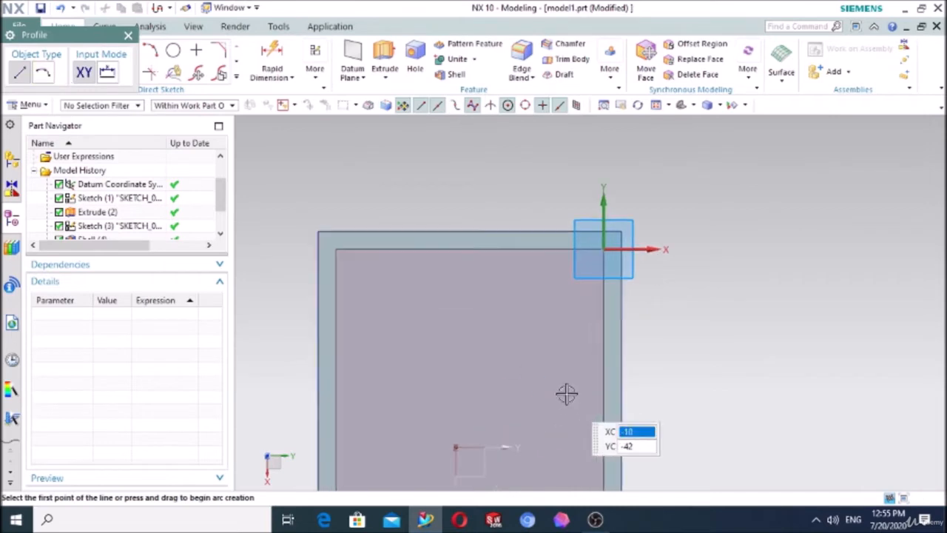
{"action": "left_click", "coordinate": [470, 233]}
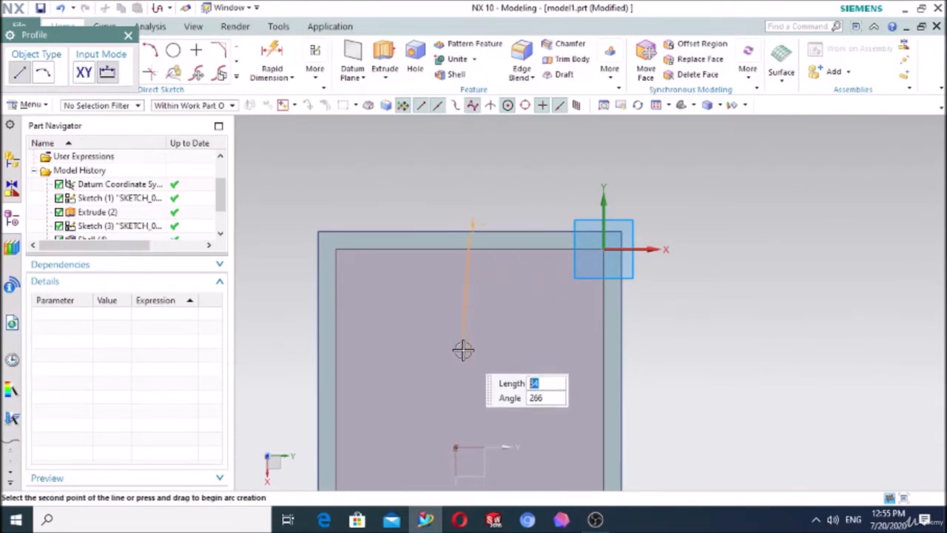
{"action": "left_click", "coordinate": [470, 349]}
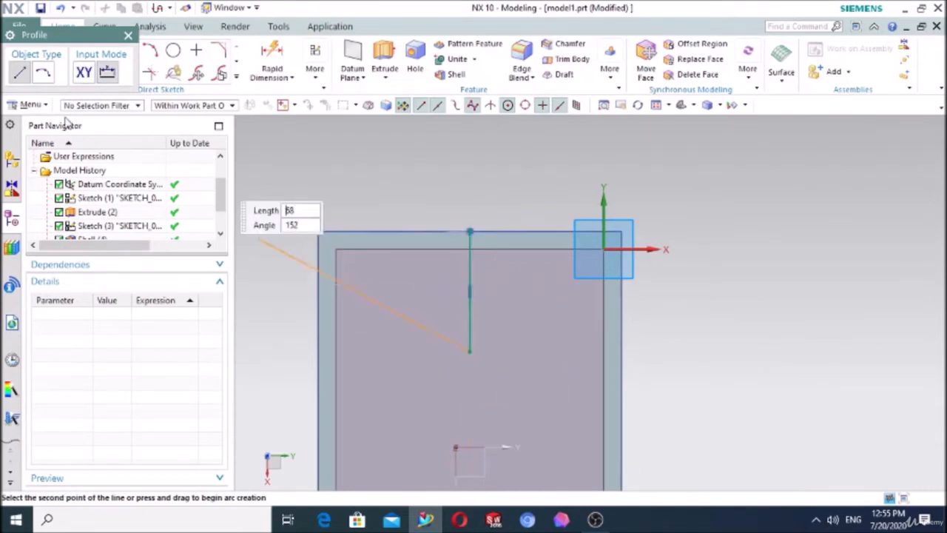
{"action": "left_click", "coordinate": [43, 73]}
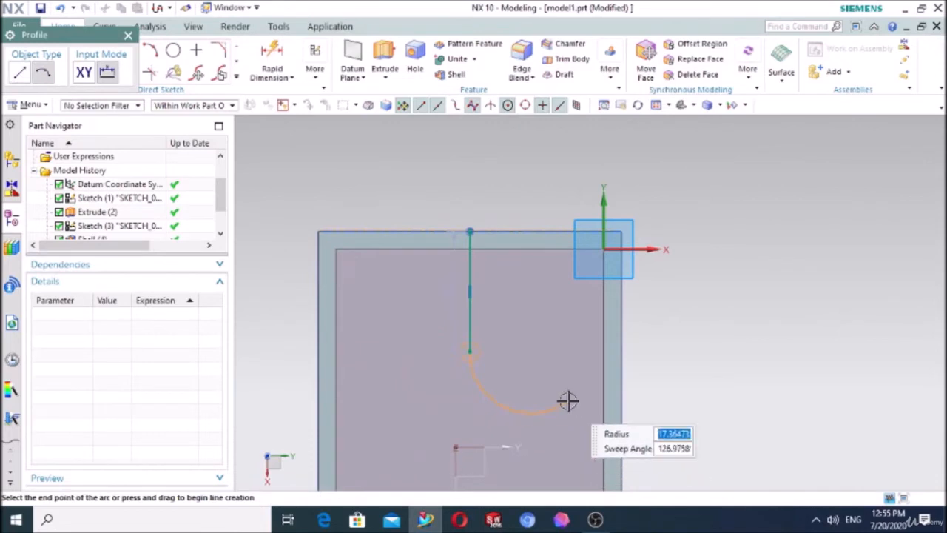
{"action": "left_click", "coordinate": [567, 400]}
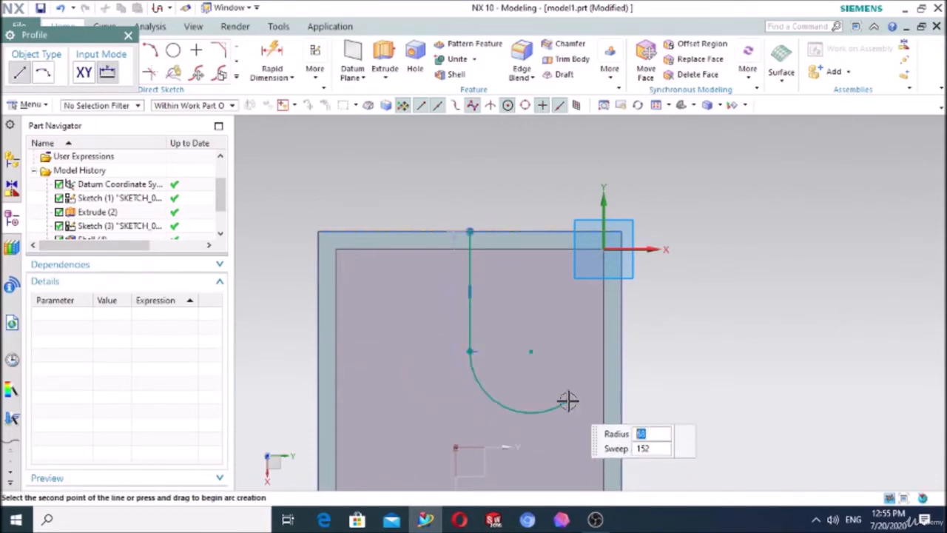
{"action": "left_click", "coordinate": [621, 403]}
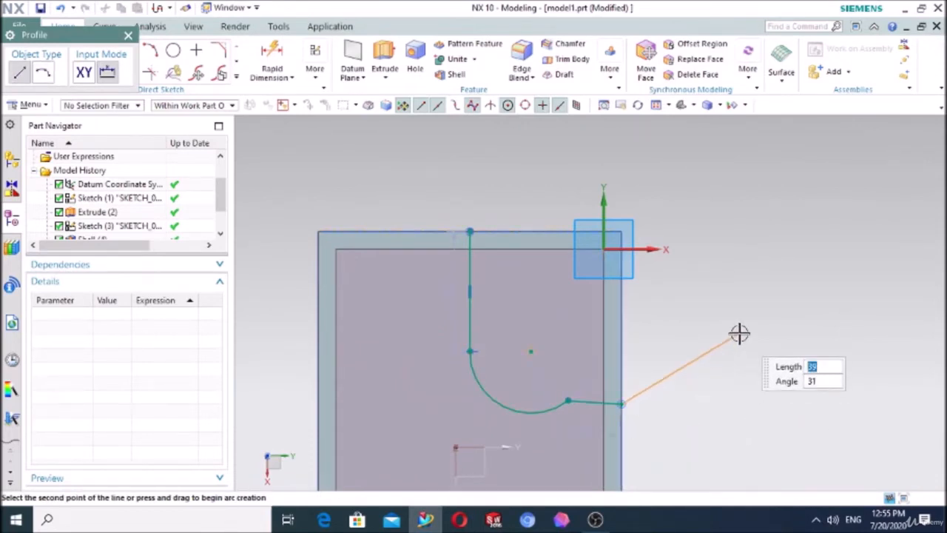
{"action": "key", "text": "Escape"}
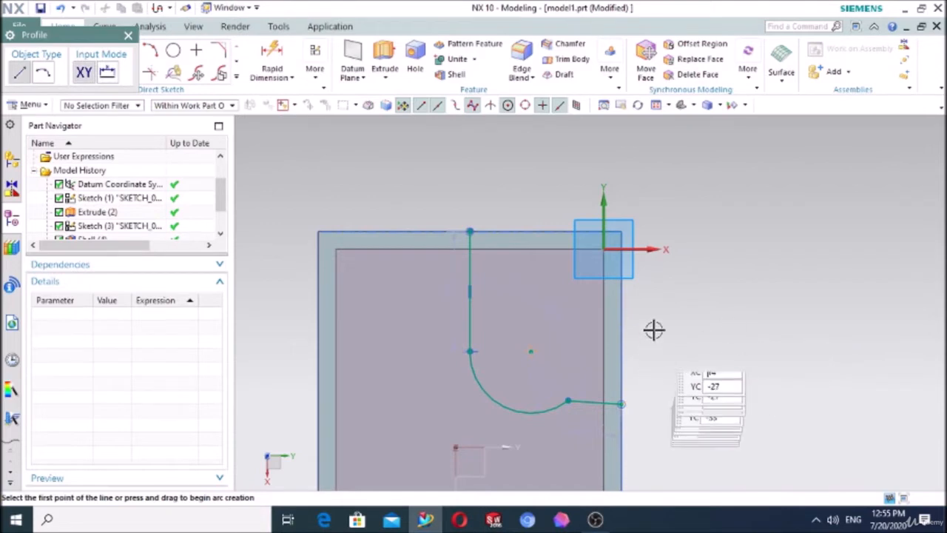
{"action": "left_click", "coordinate": [128, 35]}
Step: Constrain the short end line to be horizontal and make the arc tangent to it
{"action": "key", "text": "c"}
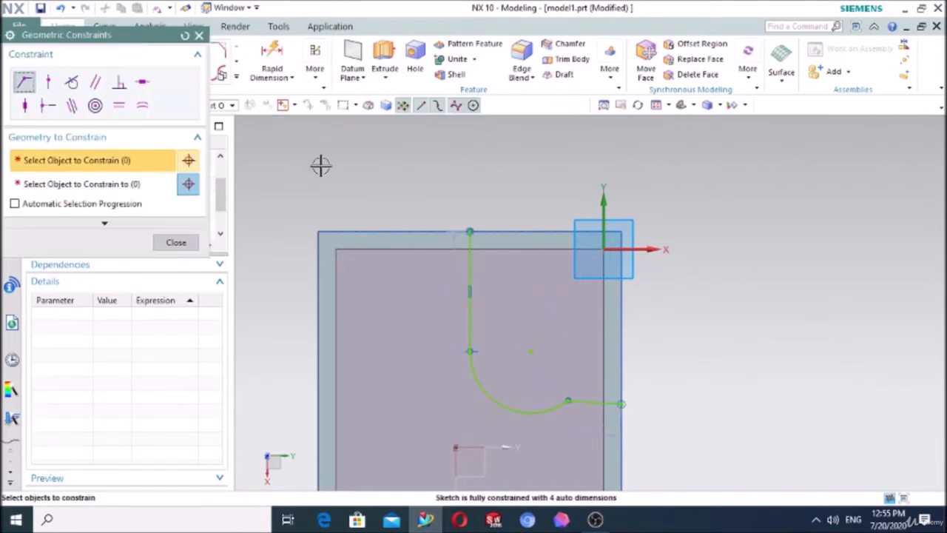
{"action": "left_click", "coordinate": [145, 83]}
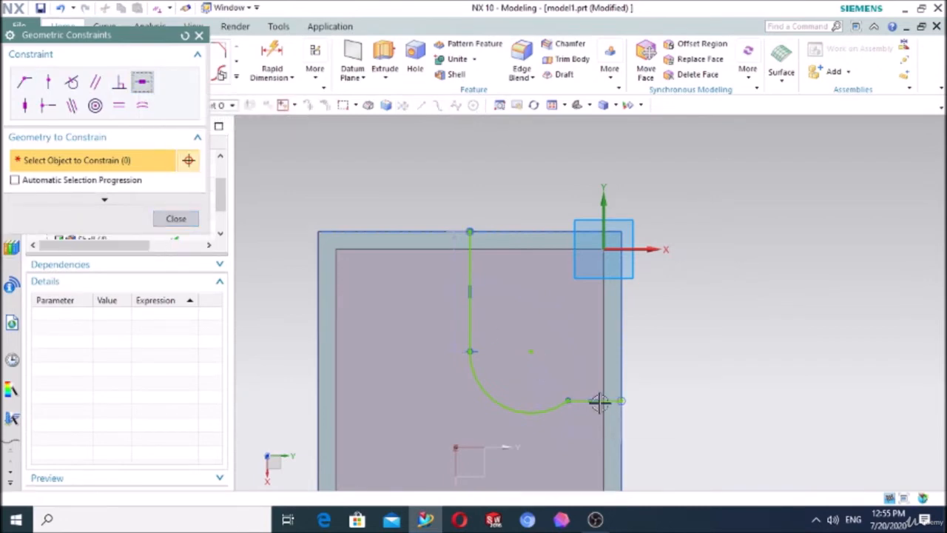
{"action": "left_click", "coordinate": [598, 401]}
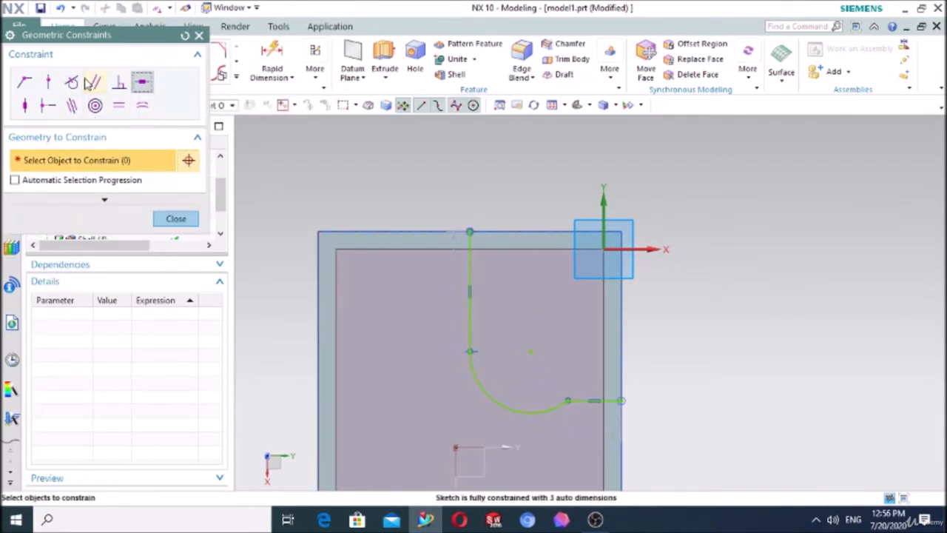
{"action": "left_click", "coordinate": [72, 81]}
{"action": "left_click", "coordinate": [568, 405]}
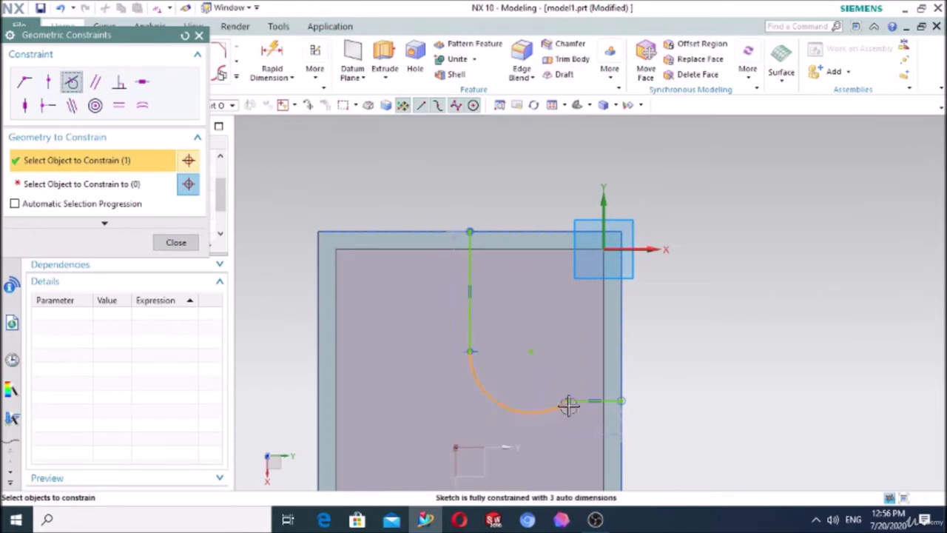
{"action": "left_click", "coordinate": [134, 184]}
{"action": "left_click", "coordinate": [595, 402]}
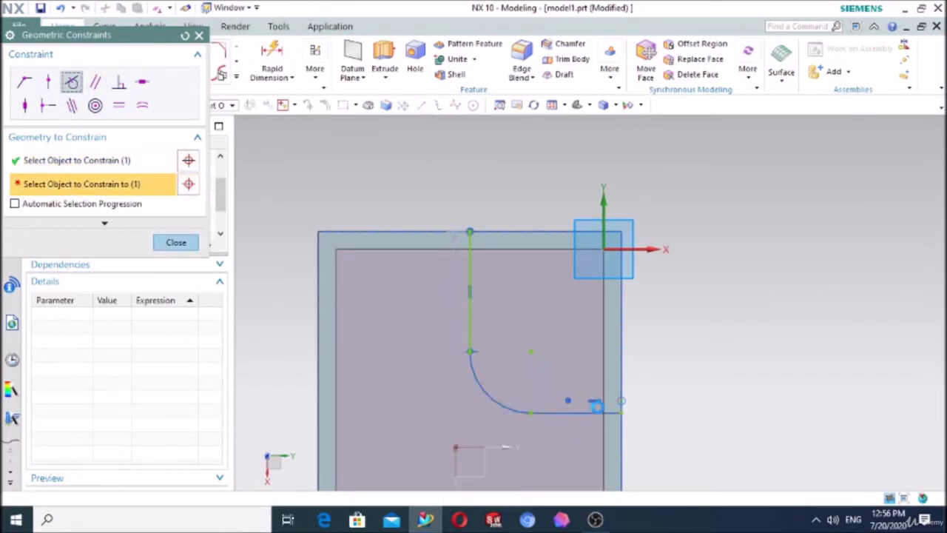
{"action": "left_click", "coordinate": [191, 243]}
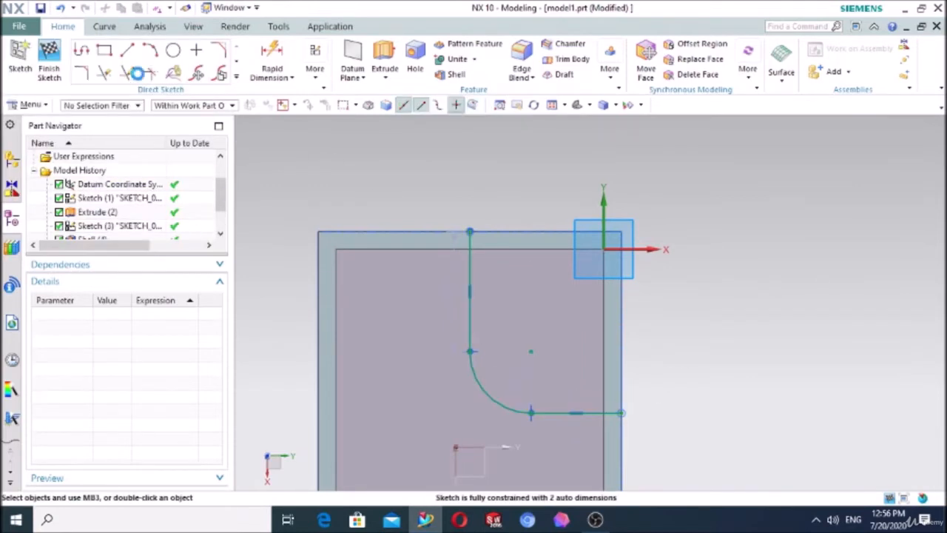
Step: Finish the rib profile sketch and view the box from an angle
{"action": "left_click", "coordinate": [52, 59]}
{"action": "scroll", "coordinate": [814, 344], "scroll_direction": "down", "scroll_amount": 2}
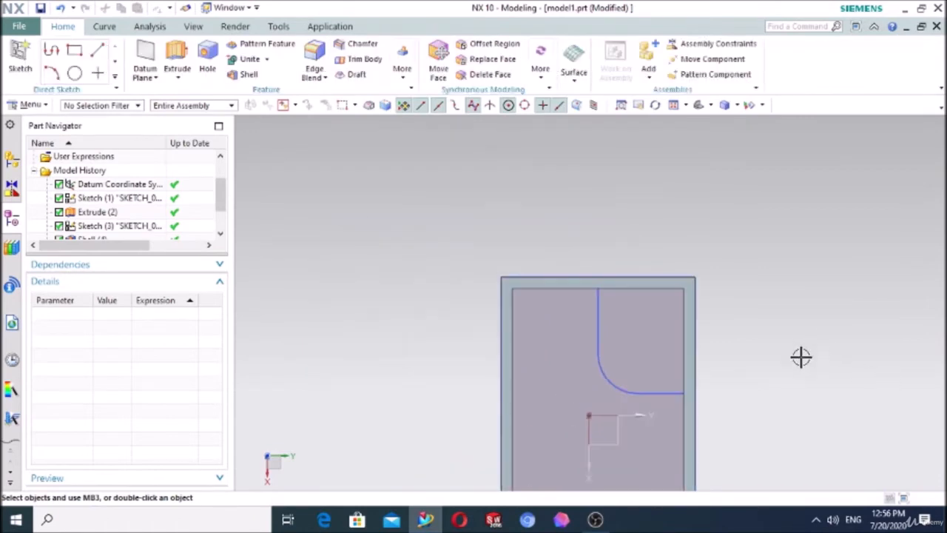
{"action": "mouse_move", "coordinate": [800, 357]}
{"action": "middle_mouse_down"}
{"action": "mouse_move", "coordinate": [829, 321]}
{"action": "mouse_move", "coordinate": [792, 311]}
{"action": "mouse_move", "coordinate": [796, 332]}
{"action": "mouse_move", "coordinate": [777, 273]}
{"action": "mouse_move", "coordinate": [729, 259]}
{"action": "mouse_move", "coordinate": [668, 357]}
{"action": "mouse_move", "coordinate": [649, 323]}
{"action": "mouse_move", "coordinate": [662, 318]}
{"action": "middle_mouse_up"}
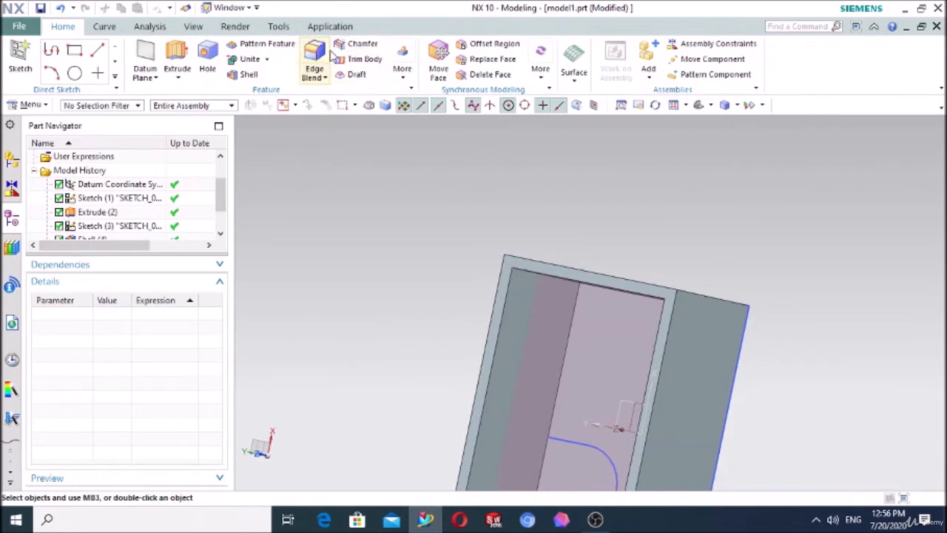
{"action": "scroll", "coordinate": [402, 116], "scroll_direction": "down", "scroll_amount": 3}
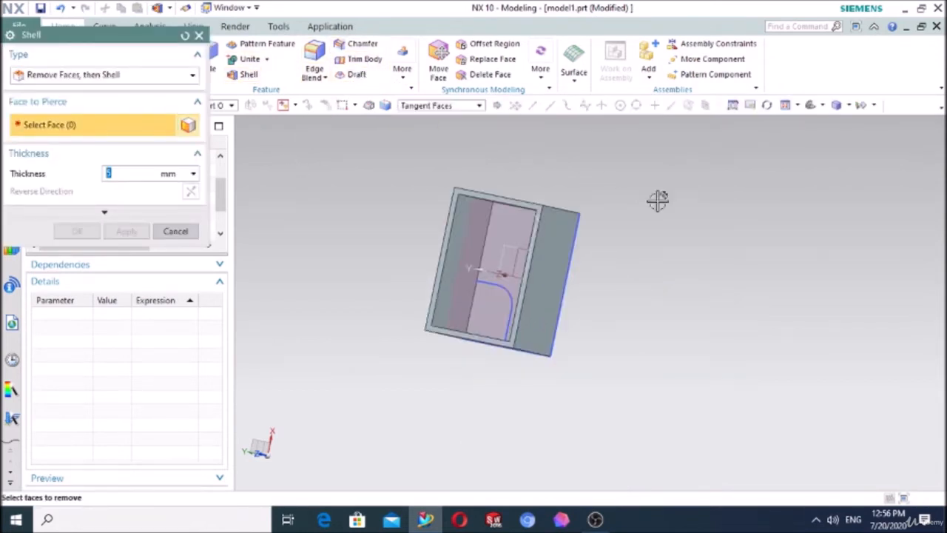
{"action": "middle_click_drag", "start_coordinate": [658, 201], "coordinate": [569, 211]}
{"action": "left_click", "coordinate": [533, 299]}
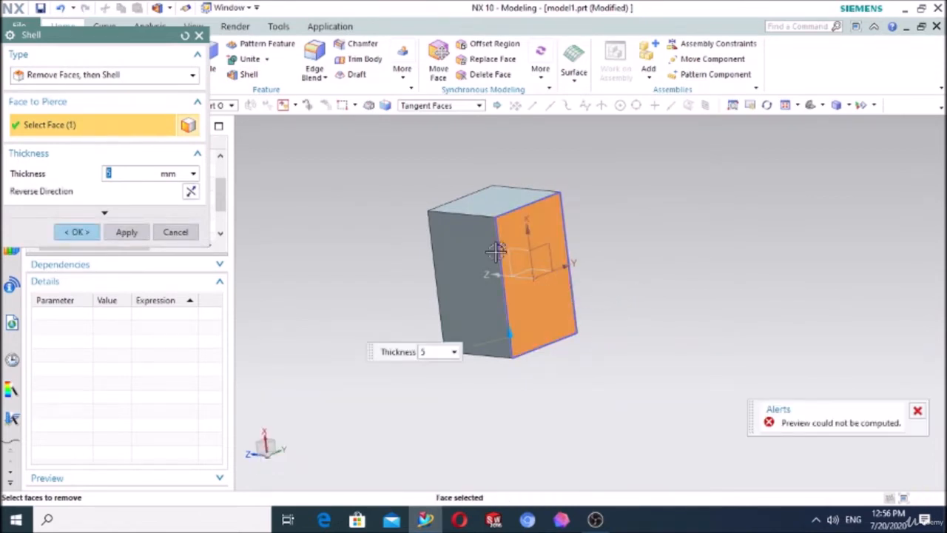
{"action": "left_click", "coordinate": [175, 232]}
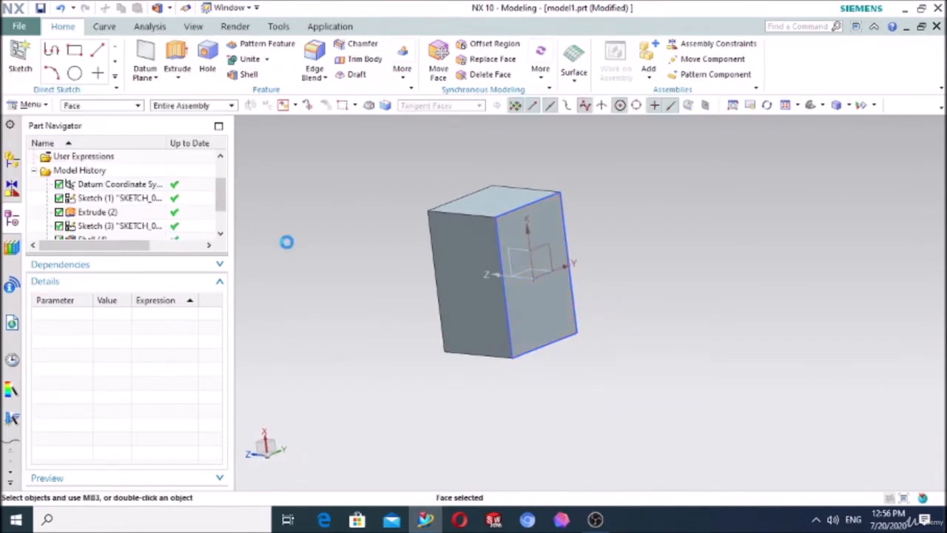
Step: Check the definition of the datum plane inside the box, then accept it as it is
{"action": "mouse_move", "coordinate": [285, 241]}
{"action": "middle_mouse_down"}
{"action": "mouse_move", "coordinate": [408, 262]}
{"action": "mouse_move", "coordinate": [393, 284]}
{"action": "mouse_move", "coordinate": [414, 271]}
{"action": "middle_mouse_up"}
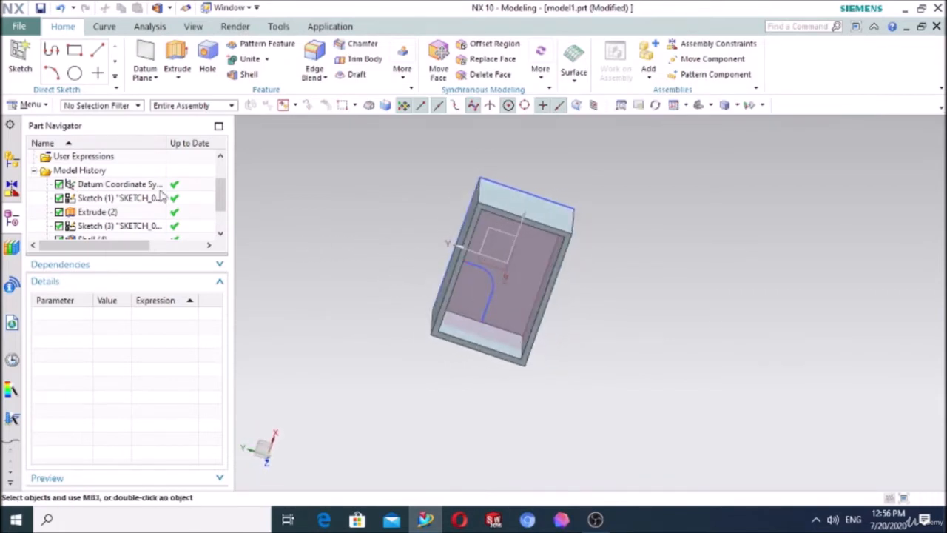
{"action": "scroll", "coordinate": [111, 185], "scroll_direction": "down", "scroll_amount": 1}
{"action": "left_click", "coordinate": [105, 227]}
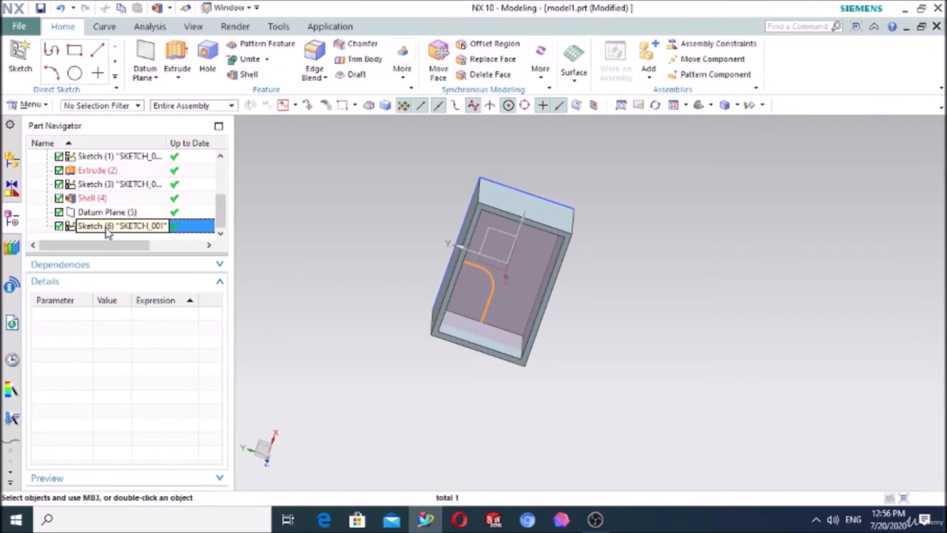
{"action": "left_click", "coordinate": [103, 213]}
{"action": "double_click", "coordinate": [102, 214]}
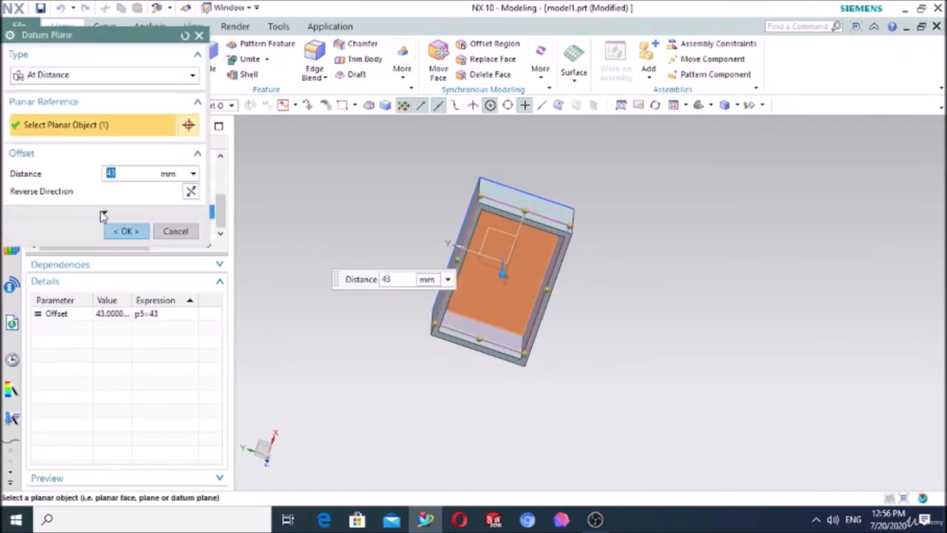
{"action": "left_click", "coordinate": [139, 234]}
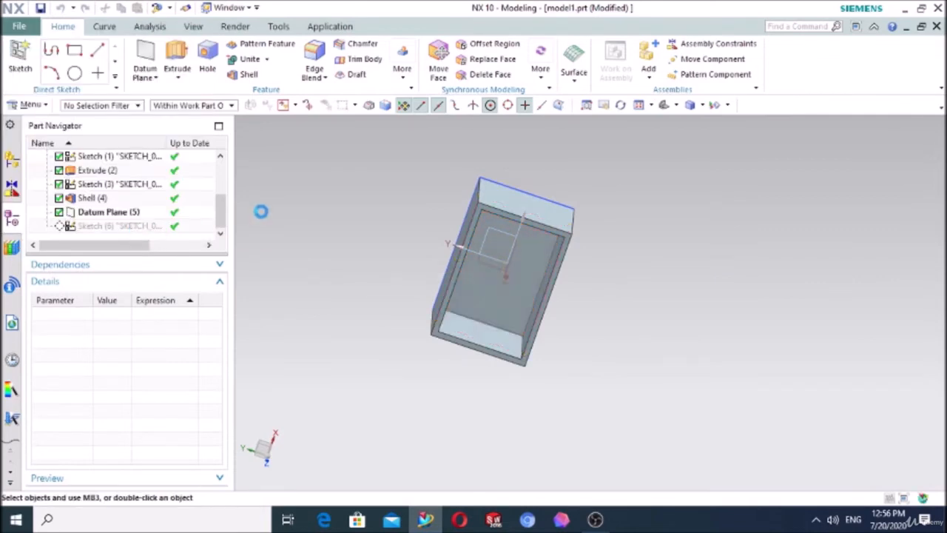
Step: Delete the curved profile sketch and start a new sketch on the datum plane inside the box
{"action": "left_click", "coordinate": [488, 284]}
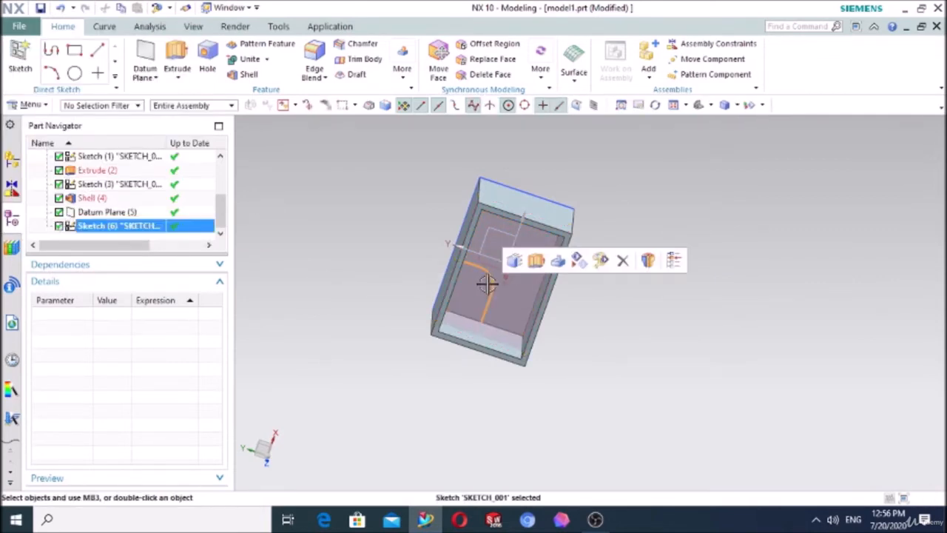
{"action": "key", "text": "Delete"}
{"action": "scroll", "coordinate": [150, 176], "scroll_direction": "down", "scroll_amount": 1}
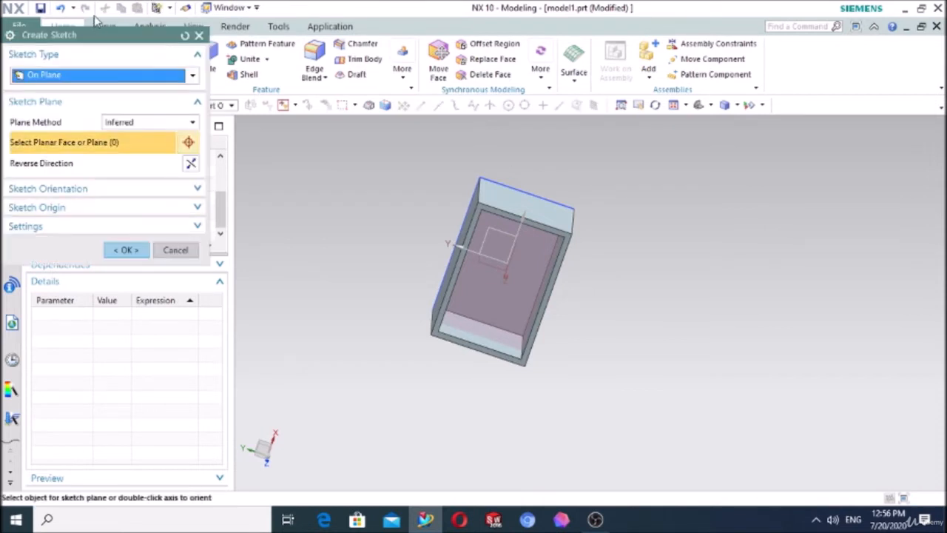
{"action": "left_click_drag", "start_coordinate": [105, 35], "coordinate": [267, 35]}
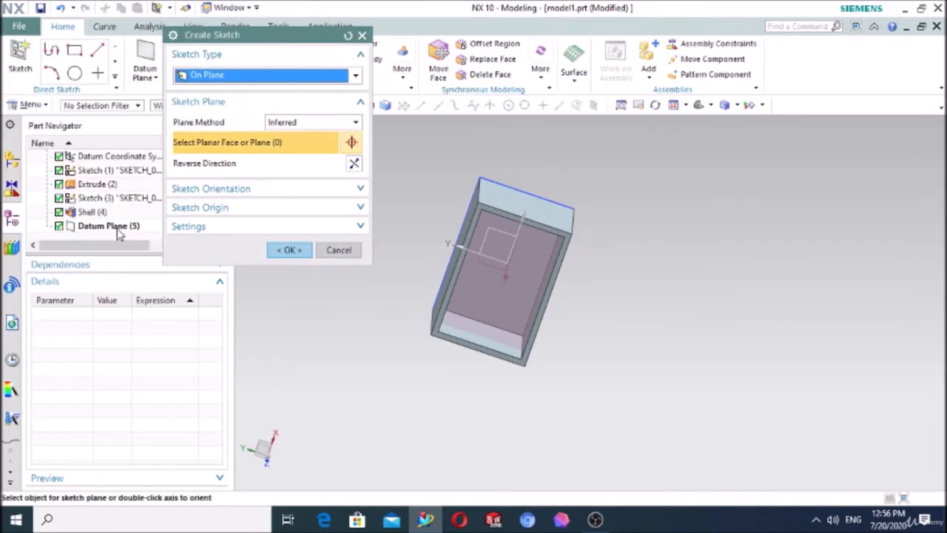
{"action": "left_click", "coordinate": [109, 225]}
{"action": "middle_click_drag", "start_coordinate": [630, 268], "coordinate": [592, 281]}
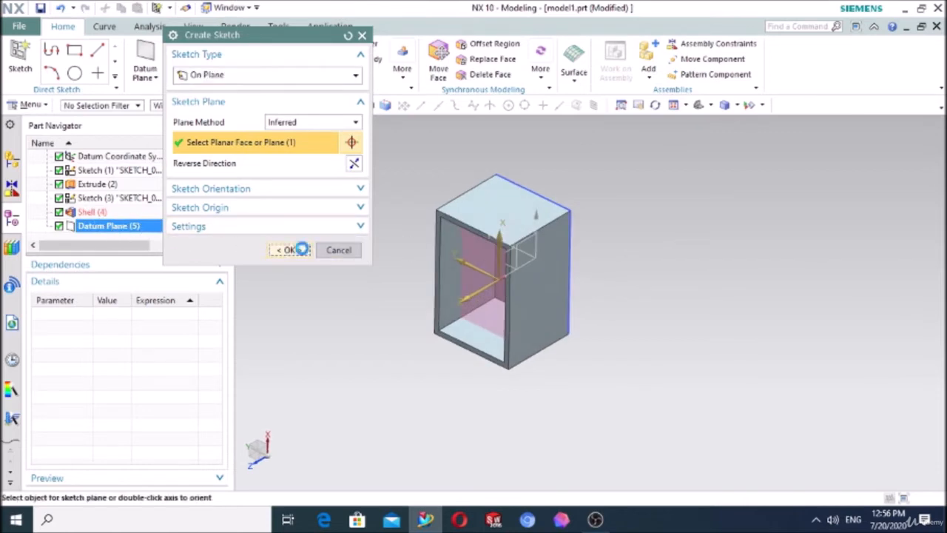
{"action": "left_click", "coordinate": [296, 249]}
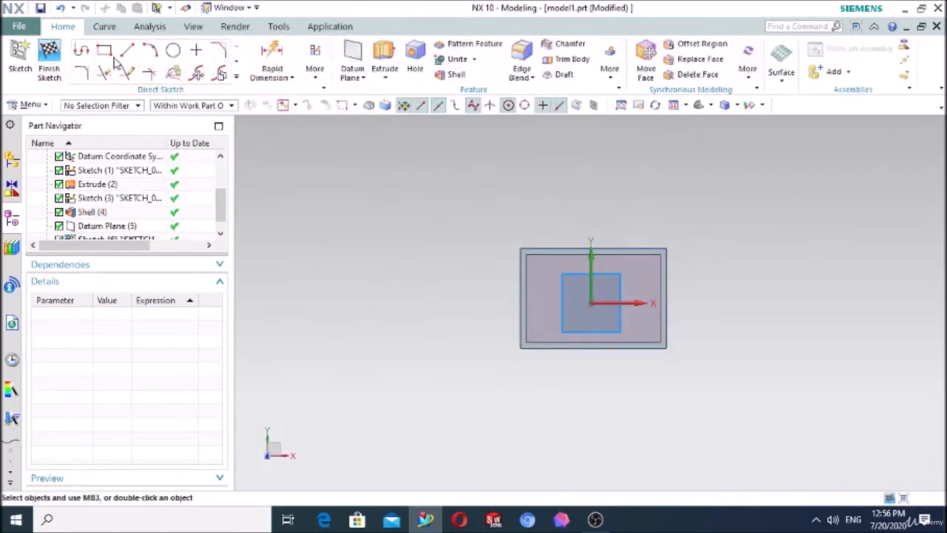
Step: Sketch a horizontal line about 21 mm long from the box's short outer edge on the negative X side, above the X axis
{"action": "scroll", "coordinate": [655, 323], "scroll_direction": "up", "scroll_amount": 3}
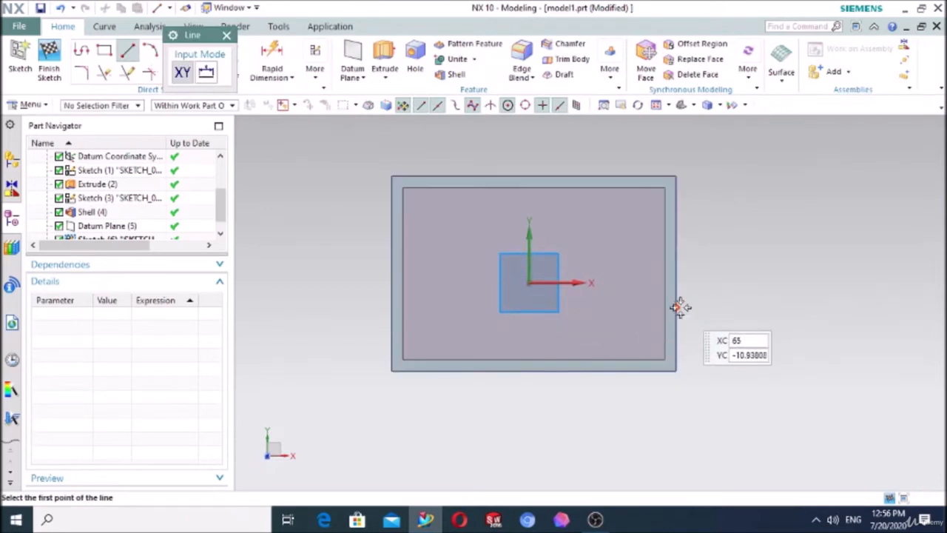
{"action": "scroll", "coordinate": [392, 235], "scroll_direction": "up", "scroll_amount": 4}
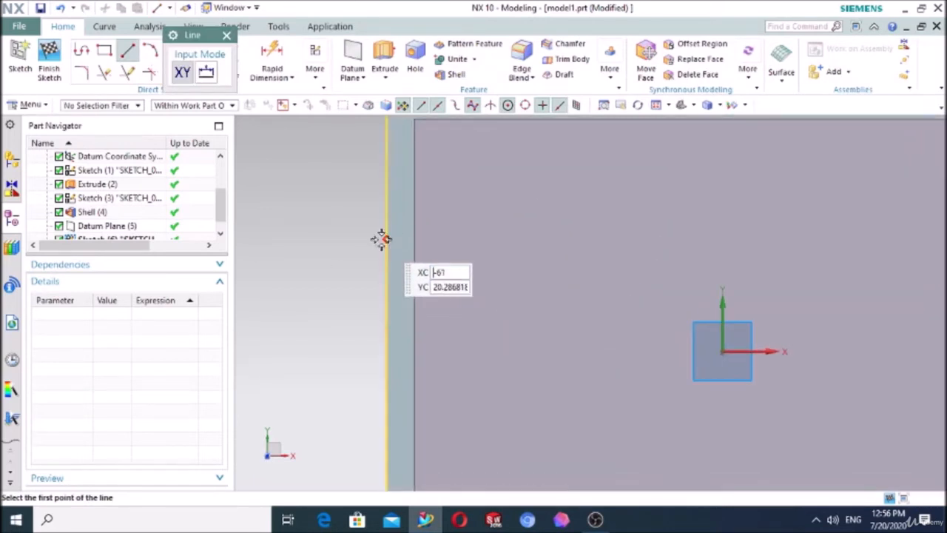
{"action": "left_click", "coordinate": [386, 235]}
{"action": "left_click", "coordinate": [504, 234]}
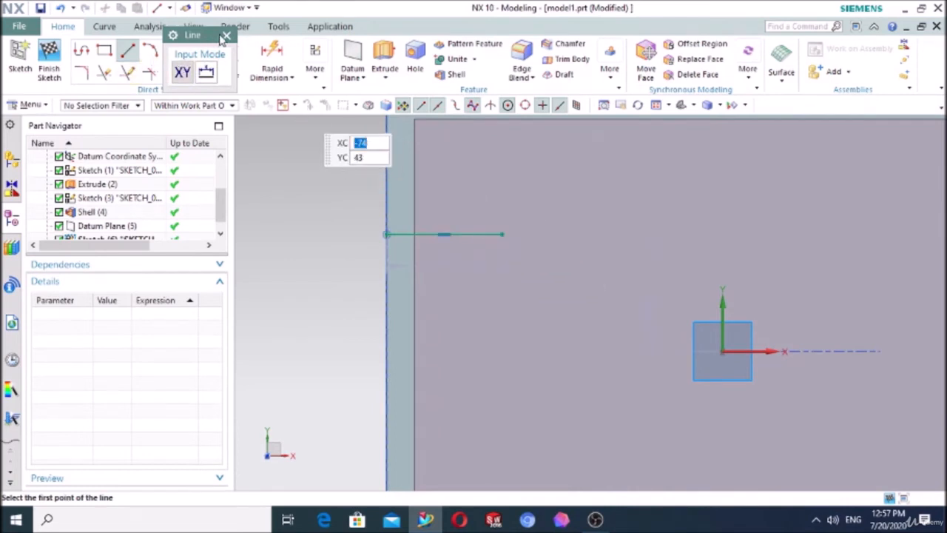
{"action": "left_click", "coordinate": [227, 36]}
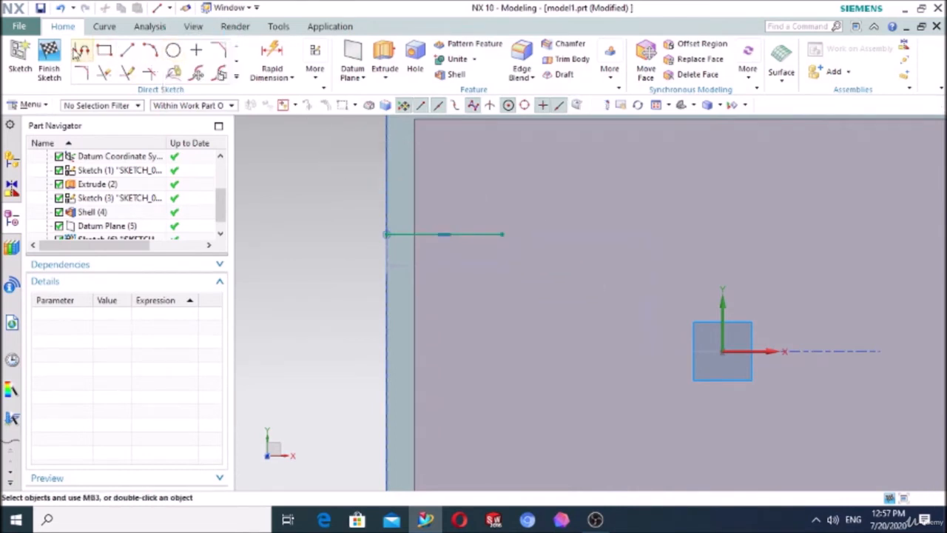
Step: Add an arc tangent to the inner end of the horizontal line, curving towards the box's upper long edge
{"action": "left_click", "coordinate": [82, 52]}
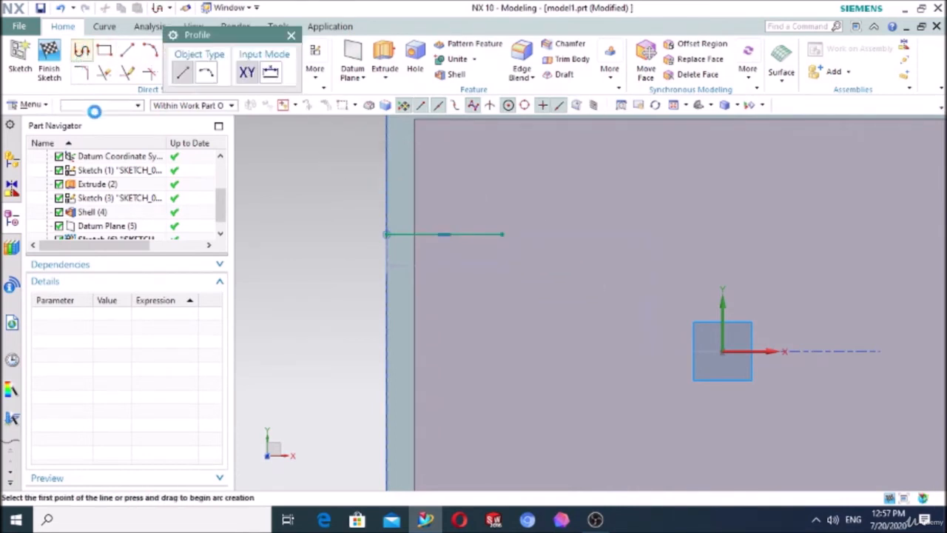
{"action": "left_click", "coordinate": [208, 74]}
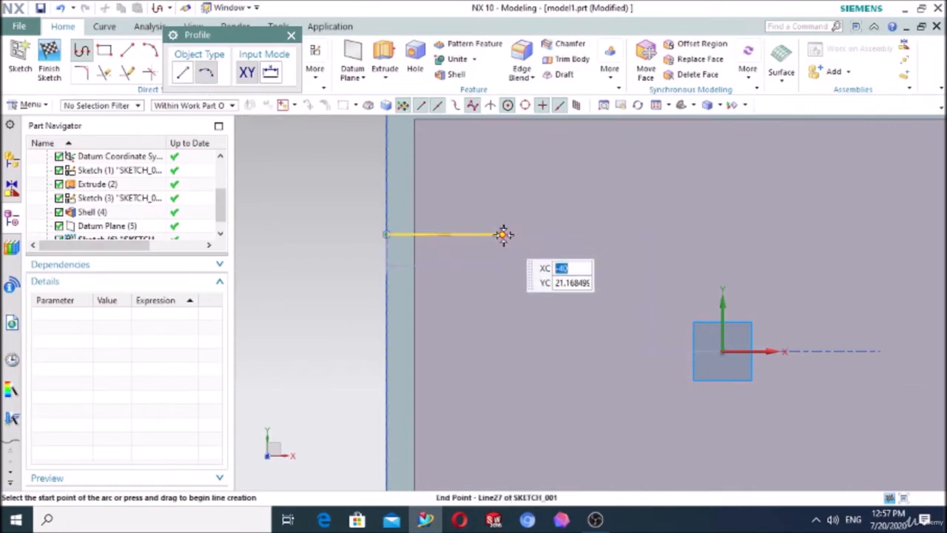
{"action": "left_click", "coordinate": [503, 234]}
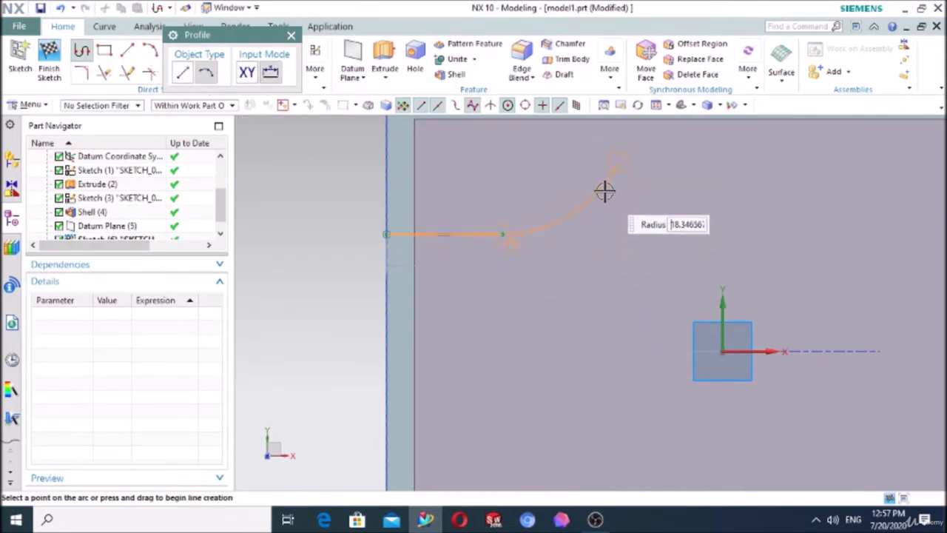
{"action": "left_click", "coordinate": [618, 161]}
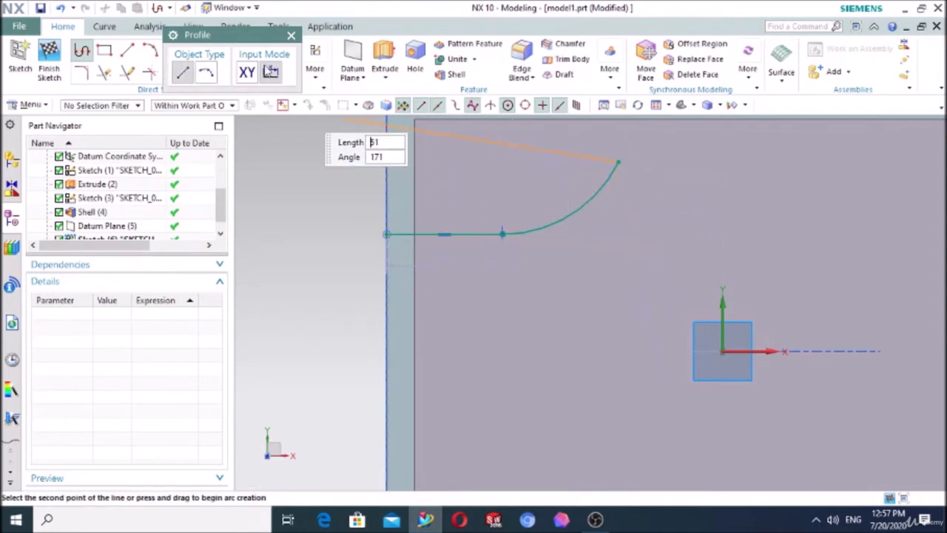
{"action": "left_click", "coordinate": [291, 35]}
Step: Sketch a vertical line about 13 mm long from the free end of the arc to the box's long outer edge
{"action": "left_click", "coordinate": [127, 50]}
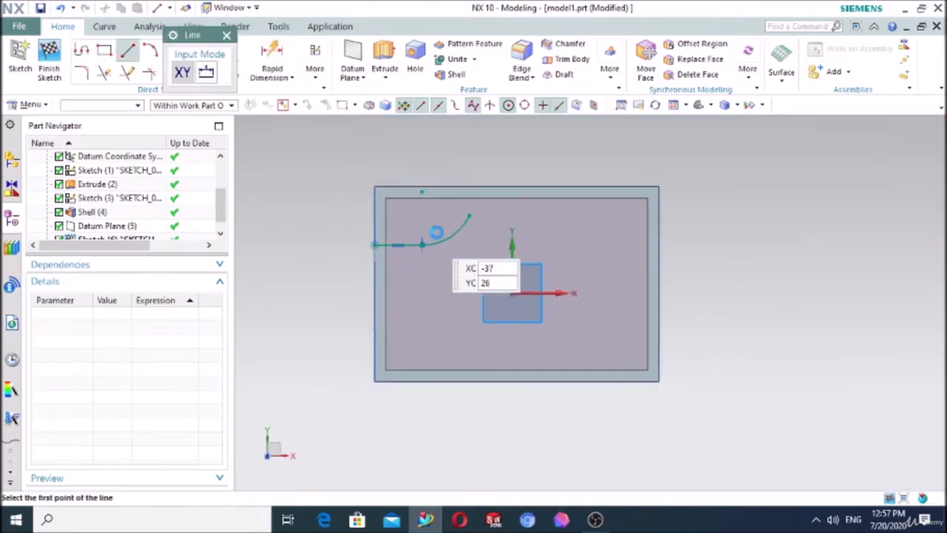
{"action": "scroll", "coordinate": [452, 154], "scroll_direction": "up", "scroll_amount": 3}
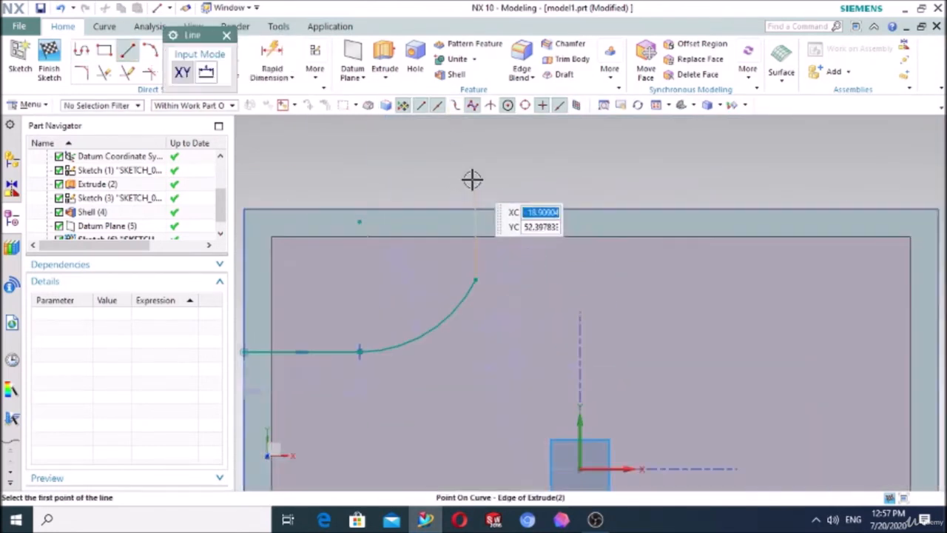
{"action": "left_click", "coordinate": [476, 279]}
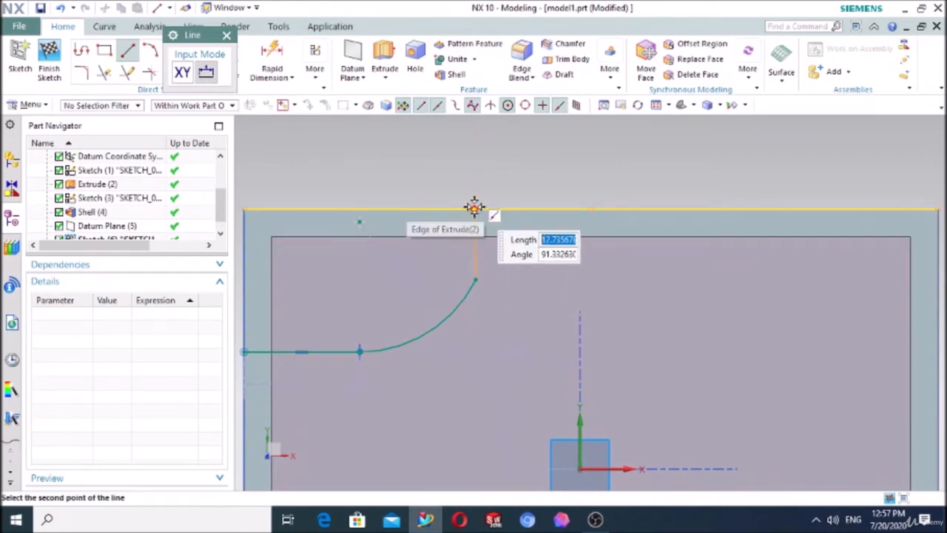
{"action": "left_click", "coordinate": [474, 207]}
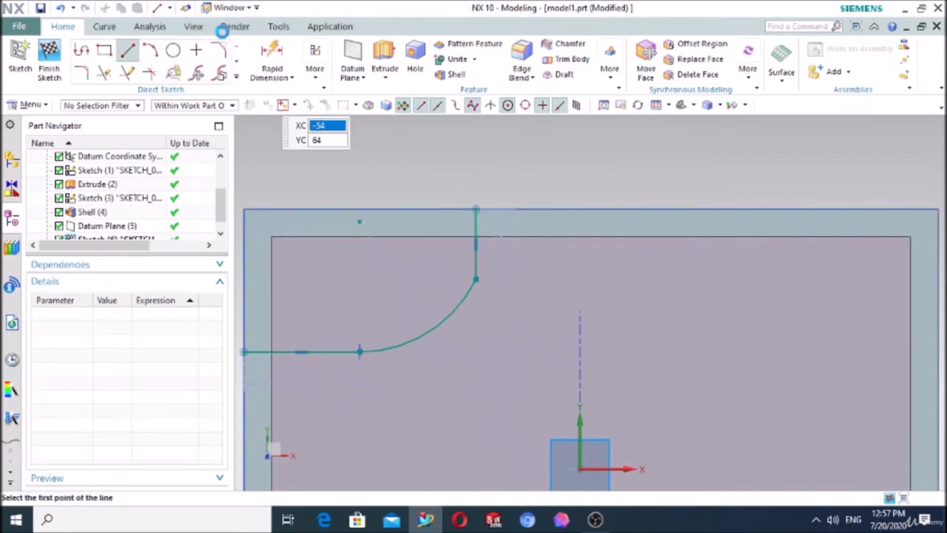
{"action": "key", "text": "Escape"}
Step: Apply a vertical constraint to the short line between the arc and the long outer edge
{"action": "key", "text": "c"}
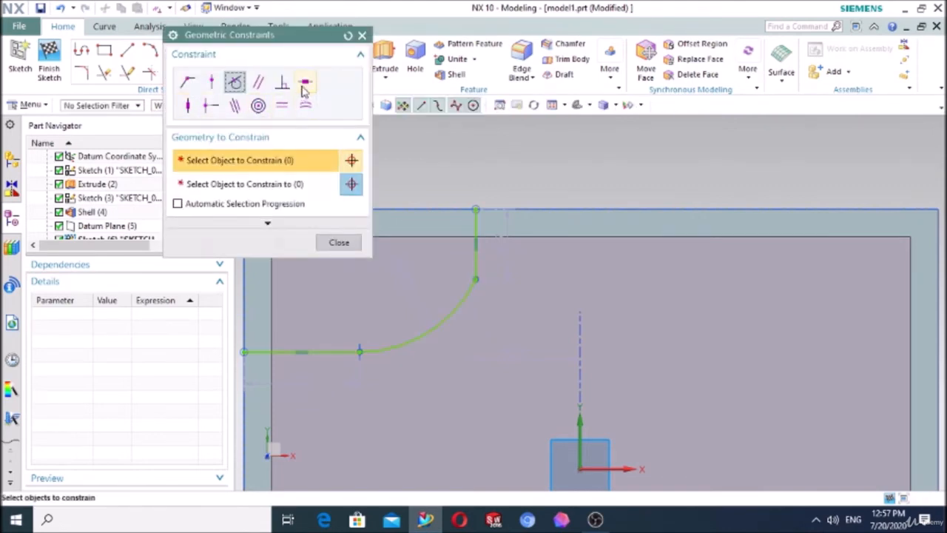
{"action": "left_click", "coordinate": [188, 105]}
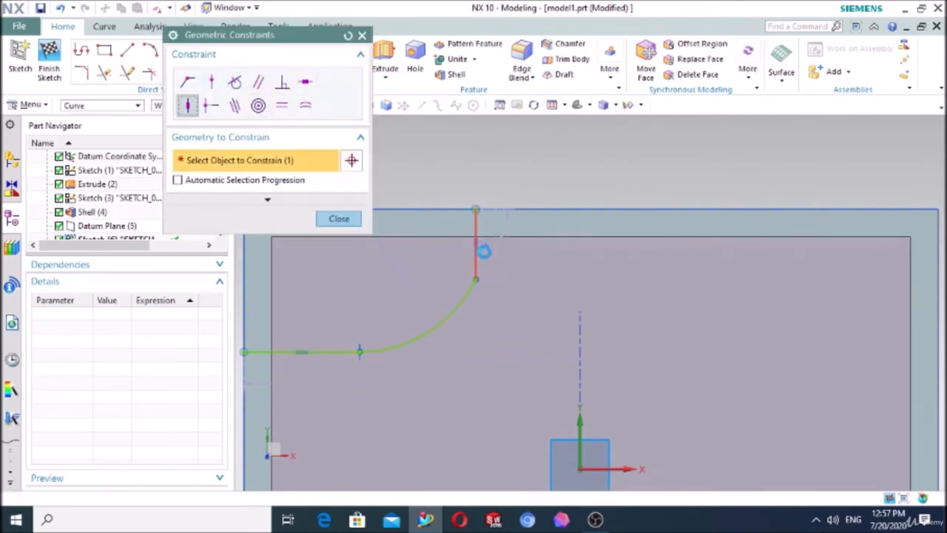
{"action": "left_click", "coordinate": [481, 250]}
{"action": "left_click", "coordinate": [476, 277]}
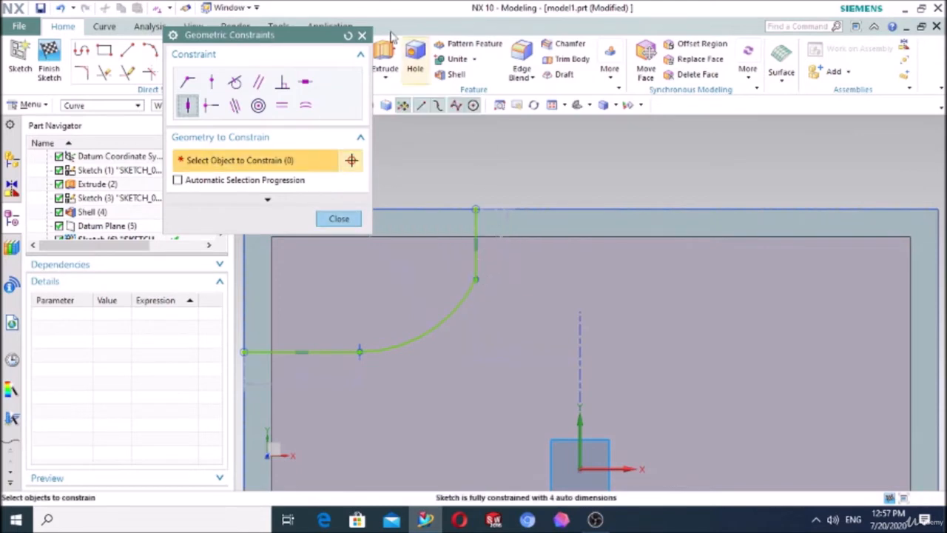
Step: Make the arc tangent to the vertical end line and finish the rib profile sketch
{"action": "scroll", "coordinate": [462, 268], "scroll_direction": "down", "scroll_amount": 5}
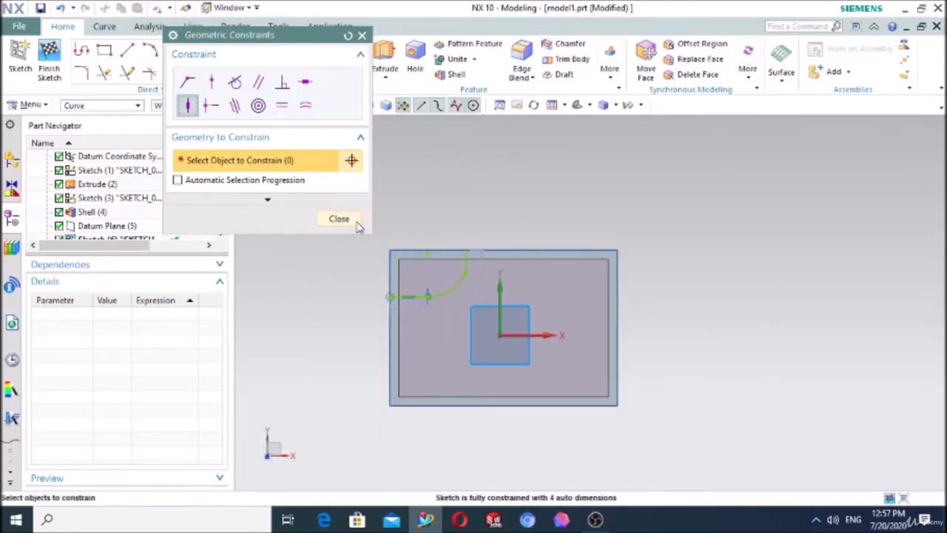
{"action": "left_click", "coordinate": [234, 83]}
{"action": "scroll", "coordinate": [503, 296], "scroll_direction": "up", "scroll_amount": 3}
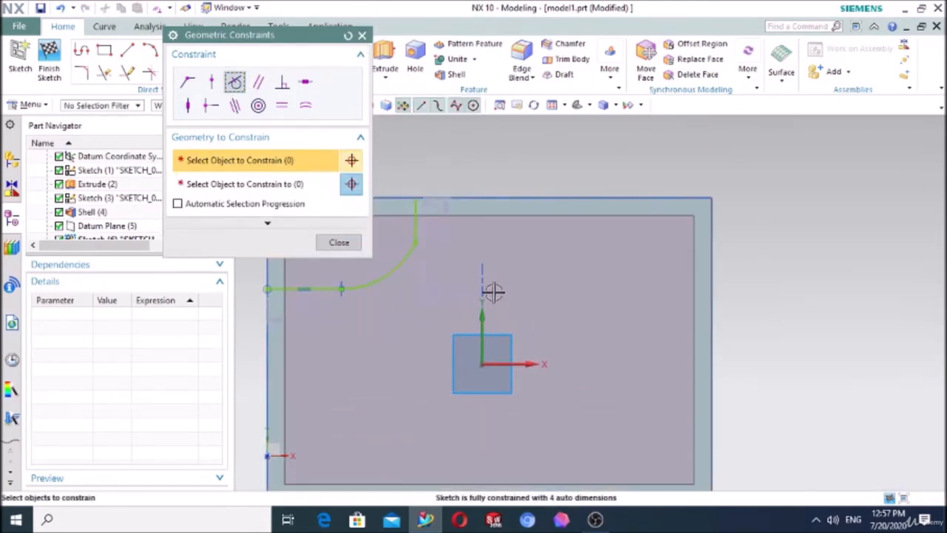
{"action": "left_click", "coordinate": [412, 258]}
{"action": "left_click", "coordinate": [416, 226]}
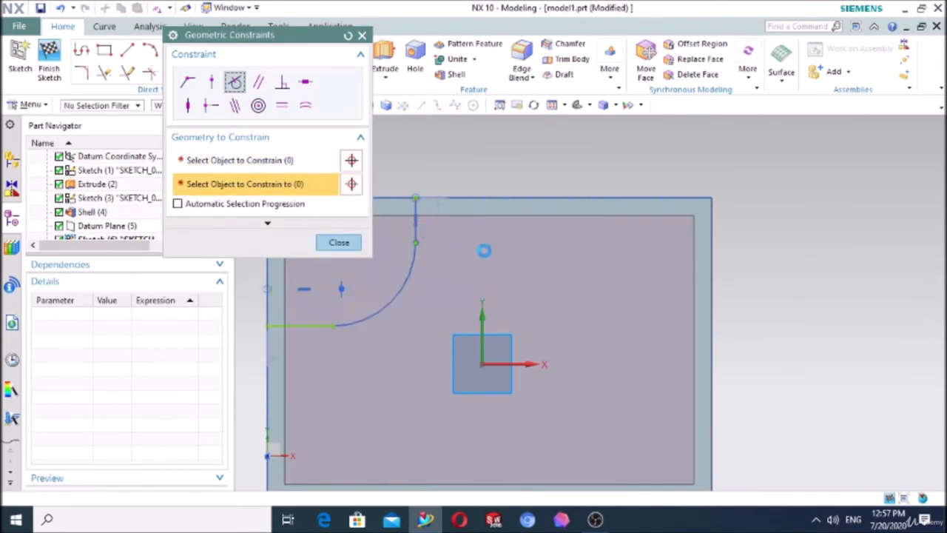
{"action": "left_click", "coordinate": [339, 242]}
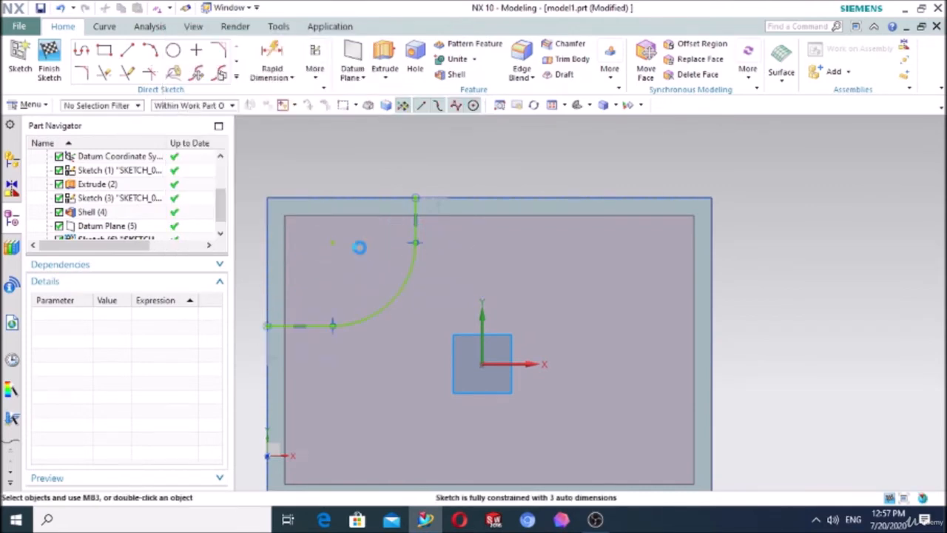
{"action": "key", "text": "ctrl+q"}
{"action": "mouse_move", "coordinate": [569, 249]}
{"action": "middle_mouse_down"}
{"action": "mouse_move", "coordinate": [541, 220]}
{"action": "mouse_move", "coordinate": [515, 252]}
{"action": "middle_mouse_up"}
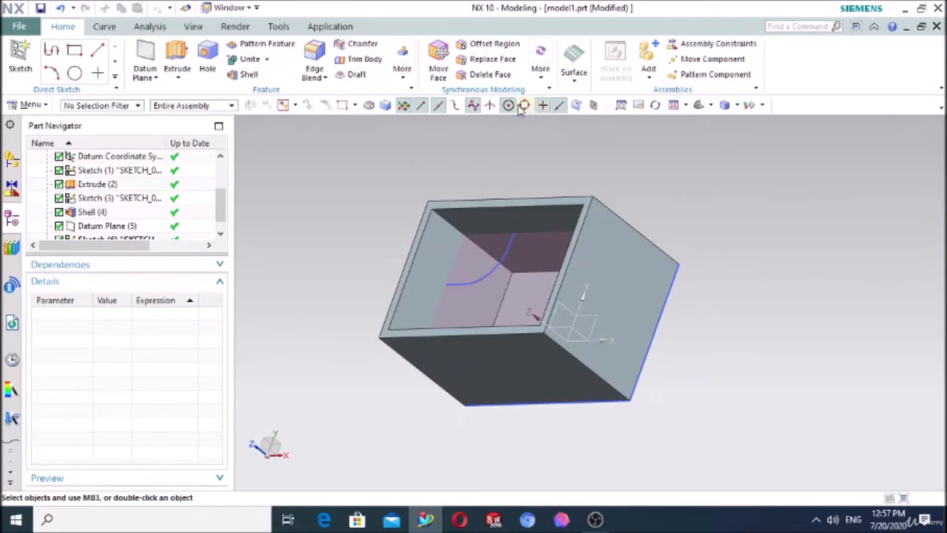
Step: Start a Rib feature on the shelled box and select the line-arc-line sketch as its section curves
{"action": "left_click", "coordinate": [402, 74]}
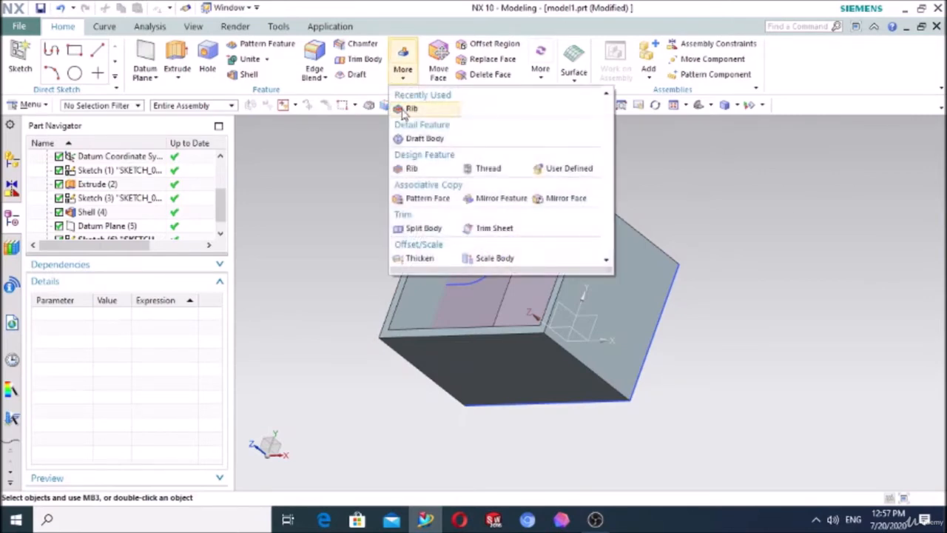
{"action": "left_click", "coordinate": [409, 108]}
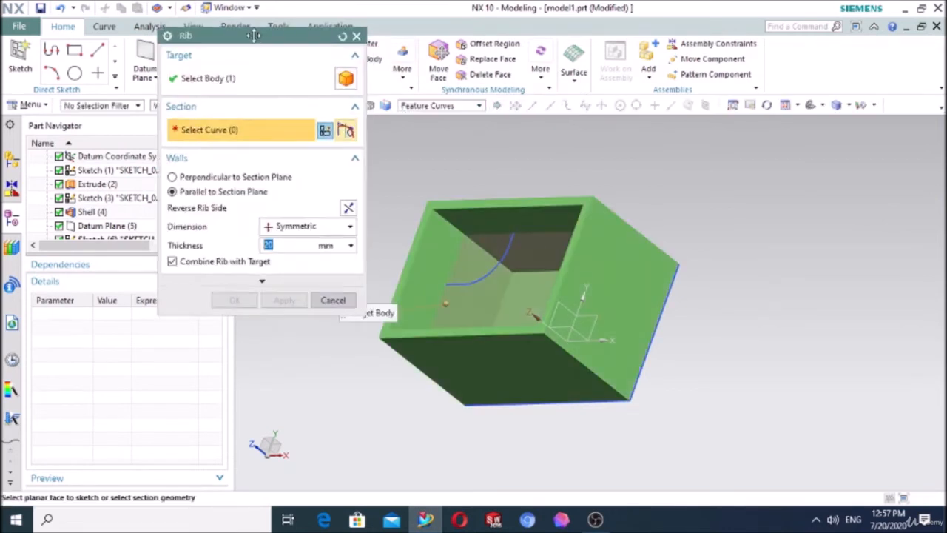
{"action": "left_click_drag", "start_coordinate": [254, 34], "coordinate": [206, 50]}
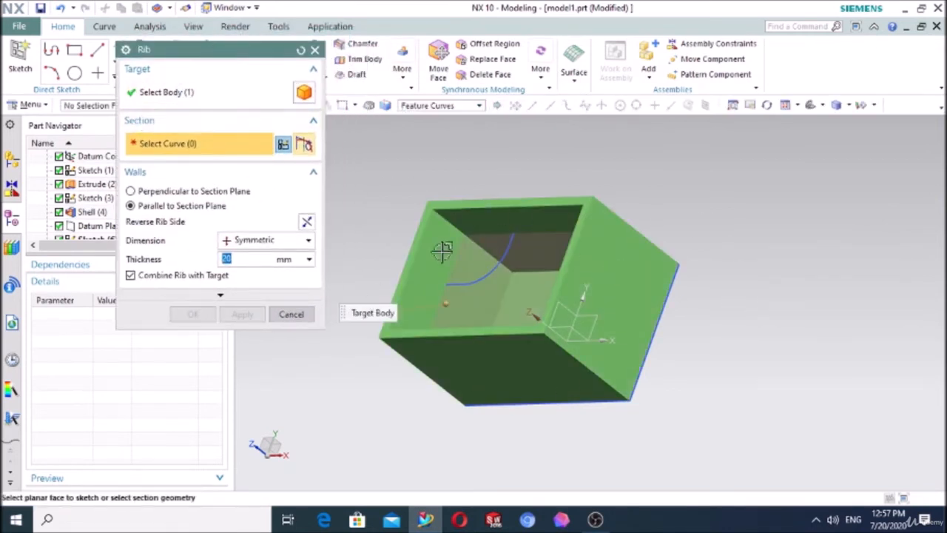
{"action": "left_click", "coordinate": [592, 314]}
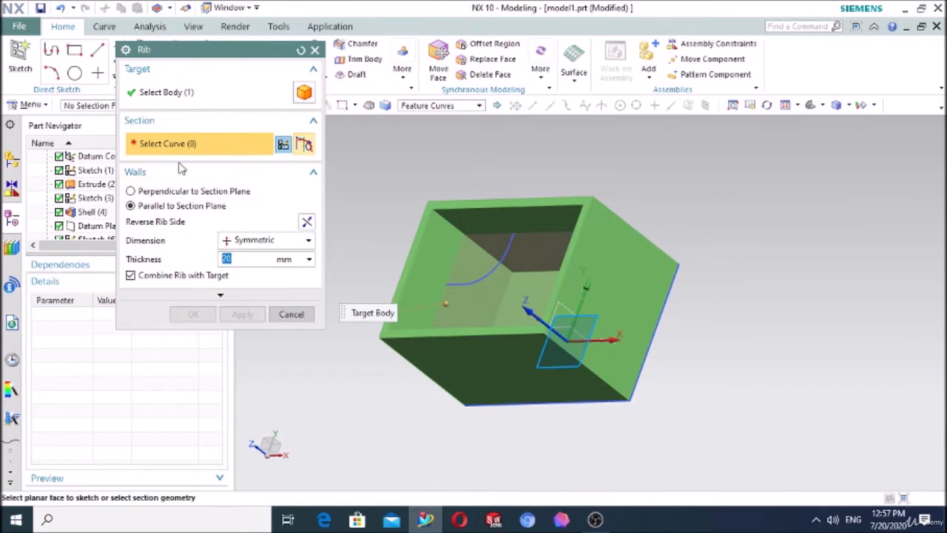
{"action": "scroll", "coordinate": [507, 269], "scroll_direction": "up", "scroll_amount": 3}
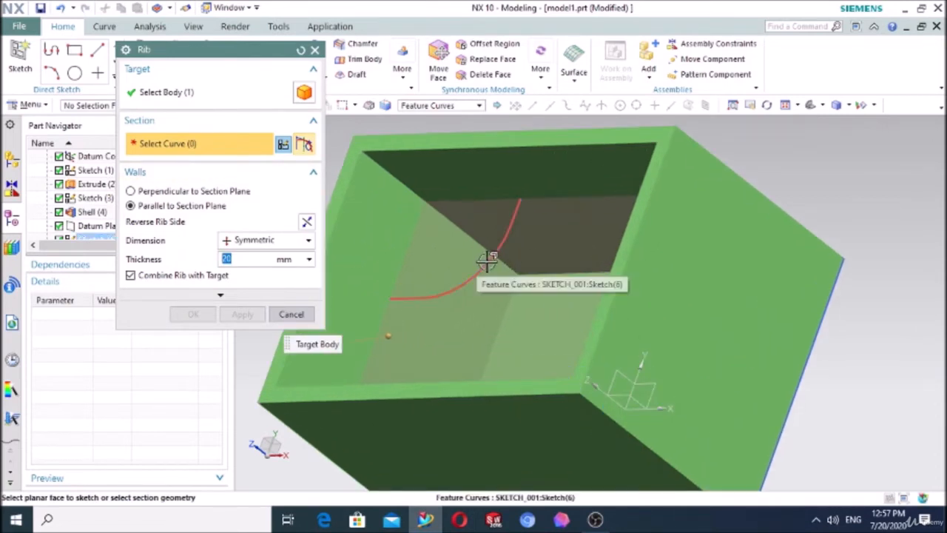
{"action": "left_click", "coordinate": [490, 263]}
{"action": "scroll", "coordinate": [491, 262], "scroll_direction": "down", "scroll_amount": 3}
{"action": "middle_click_drag", "start_coordinate": [566, 270], "coordinate": [646, 291]}
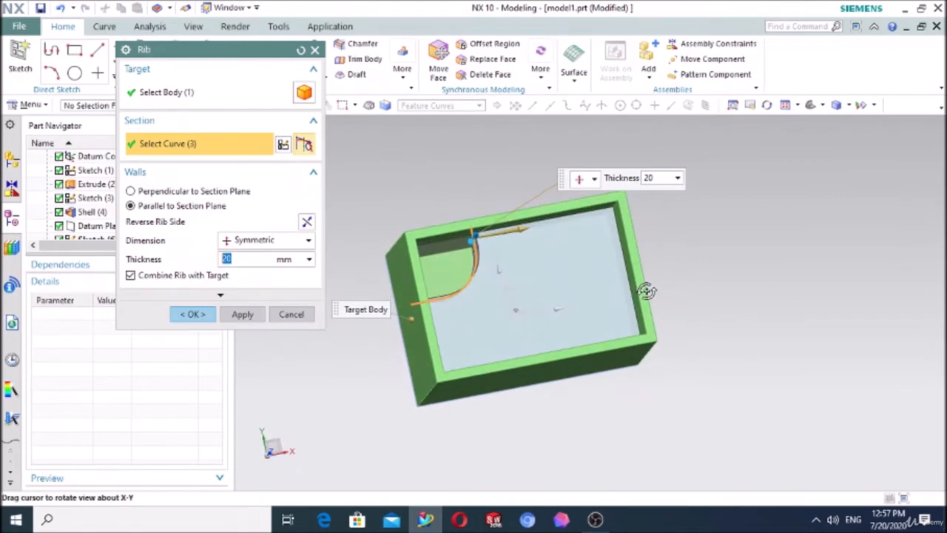
Step: Reverse the rib side so the rib fills the corner enclosed by the curve, and set its thickness to 5 mm
{"action": "left_click", "coordinate": [307, 223]}
{"action": "middle_click_drag", "start_coordinate": [856, 345], "coordinate": [790, 323]}
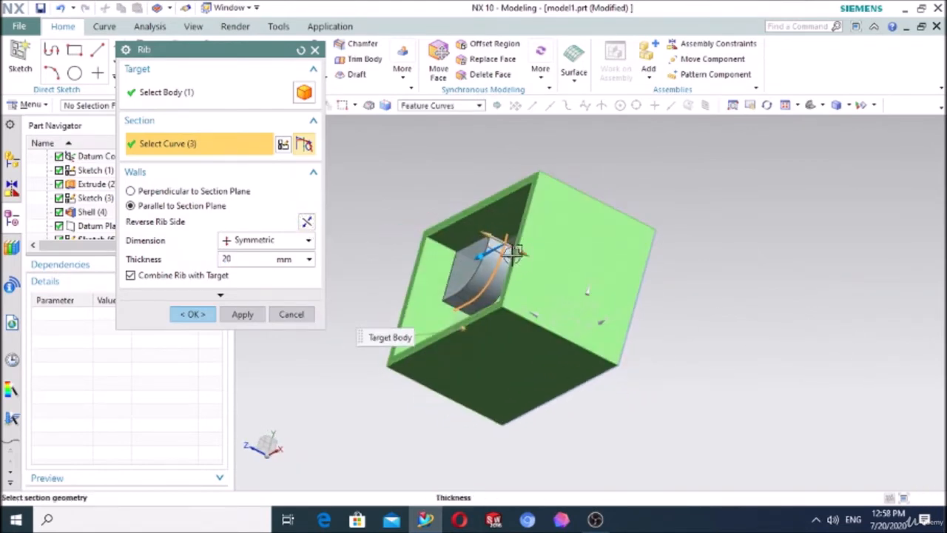
{"action": "left_click_drag", "start_coordinate": [512, 255], "coordinate": [507, 256]}
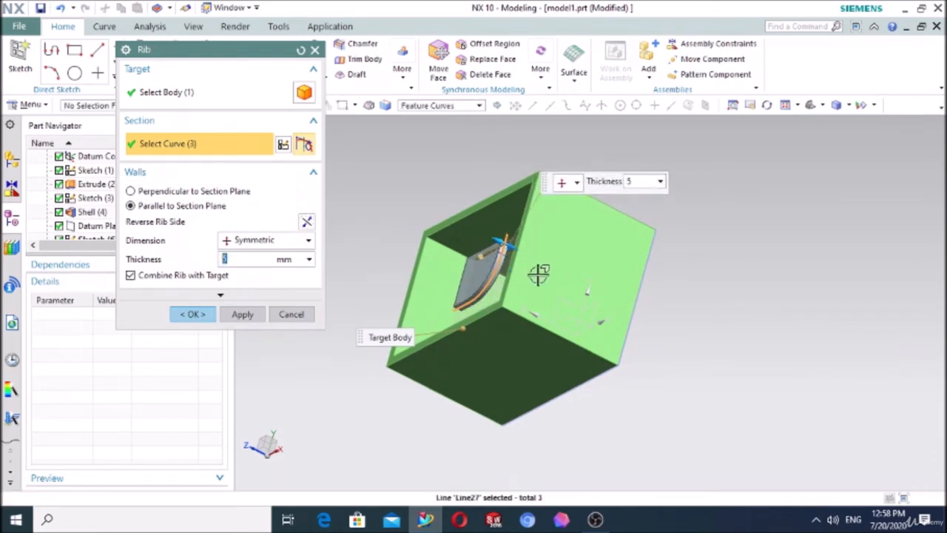
{"action": "middle_click_drag", "start_coordinate": [577, 296], "coordinate": [594, 303]}
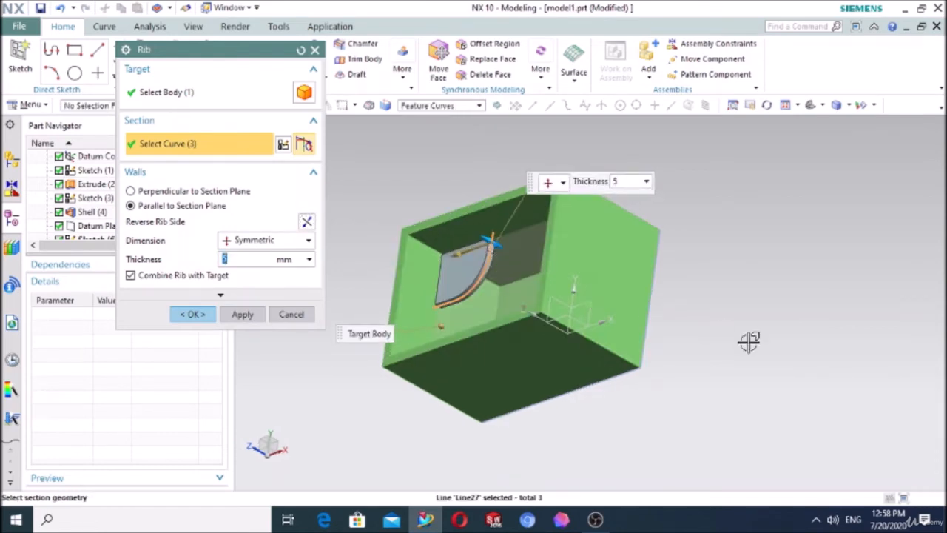
{"action": "scroll", "coordinate": [493, 252], "scroll_direction": "down", "scroll_amount": 5}
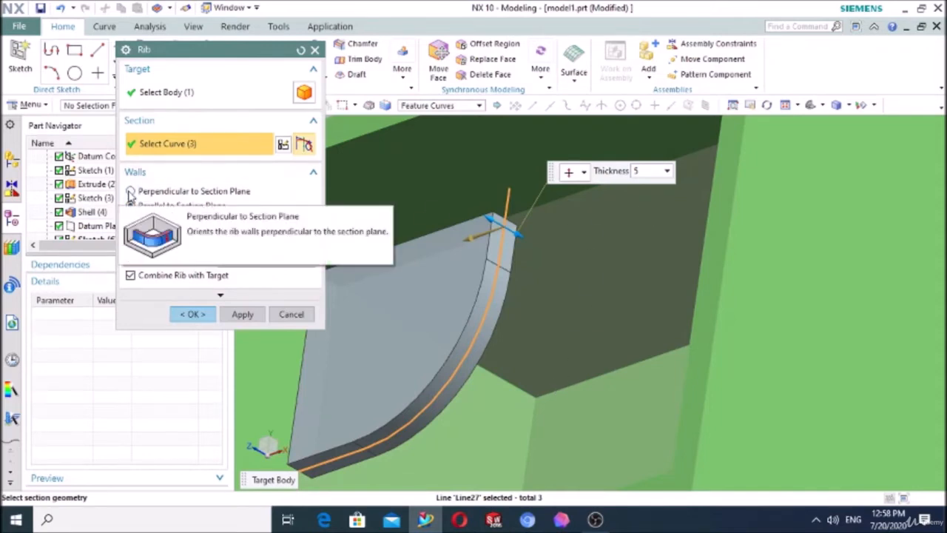
Step: Orient the rib walls perpendicular to the section plane and view the curved wall preview inside the box
{"action": "left_click", "coordinate": [130, 192]}
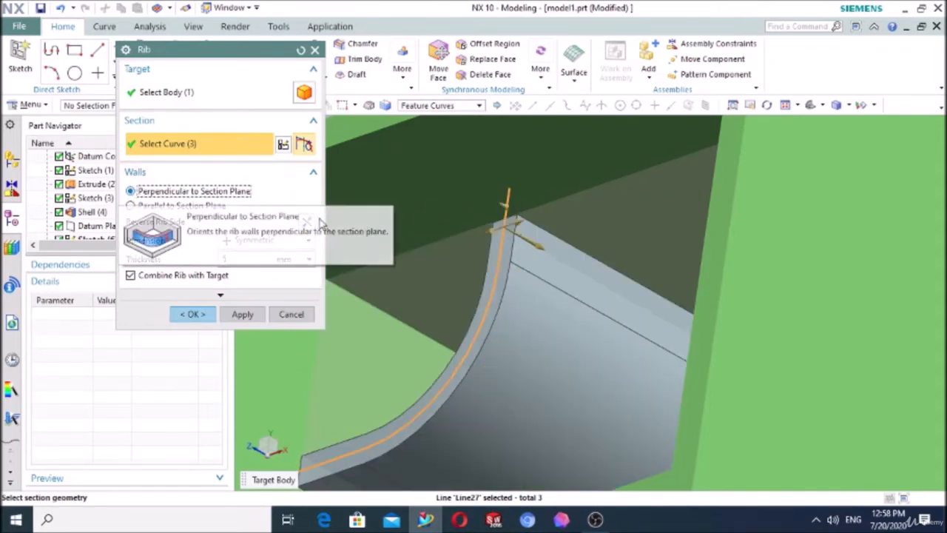
{"action": "scroll", "coordinate": [370, 218], "scroll_direction": "down", "scroll_amount": 4}
{"action": "middle_click_drag", "start_coordinate": [715, 294], "coordinate": [765, 331]}
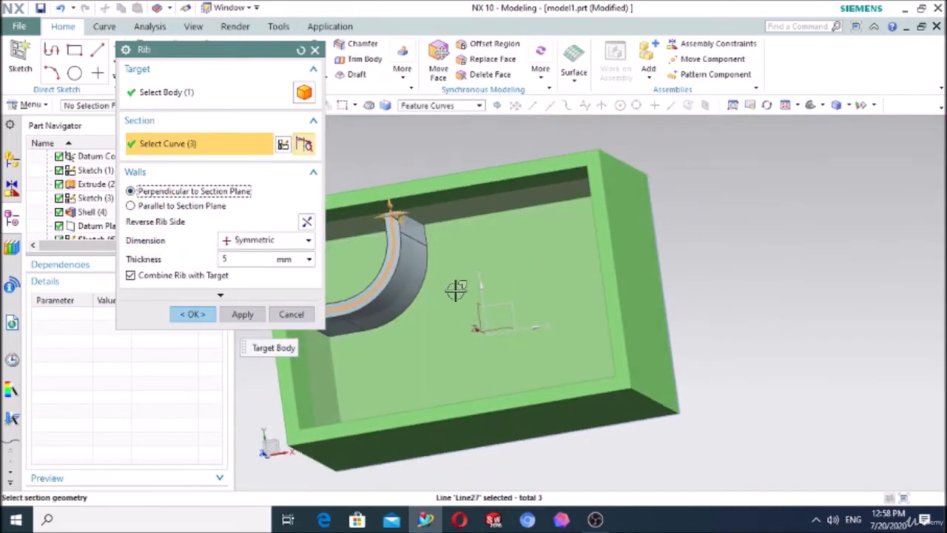
{"action": "middle_click_drag", "start_coordinate": [428, 291], "coordinate": [400, 279]}
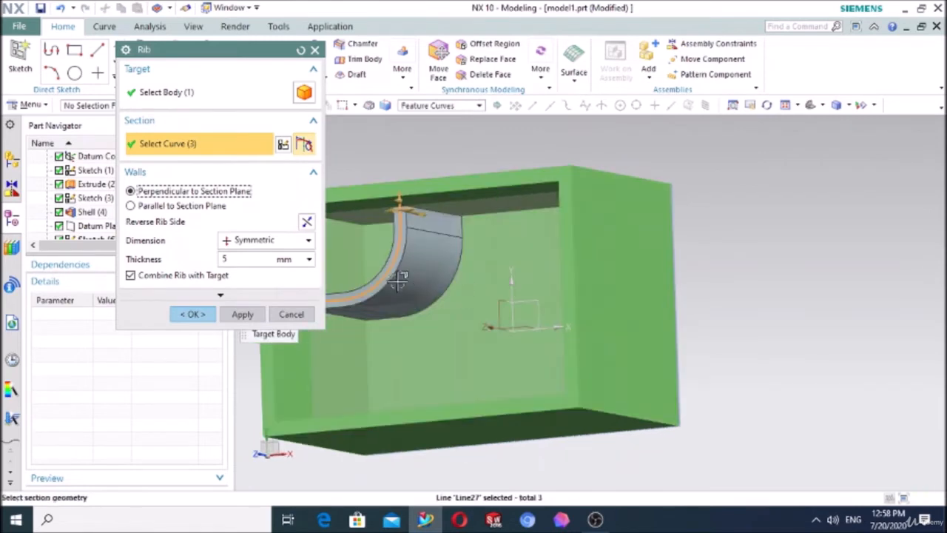
Step: Try reversing the rib side with the perpendicular walls and restore it, checking the preview from other angles
{"action": "left_click", "coordinate": [306, 222]}
{"action": "left_click", "coordinate": [307, 221]}
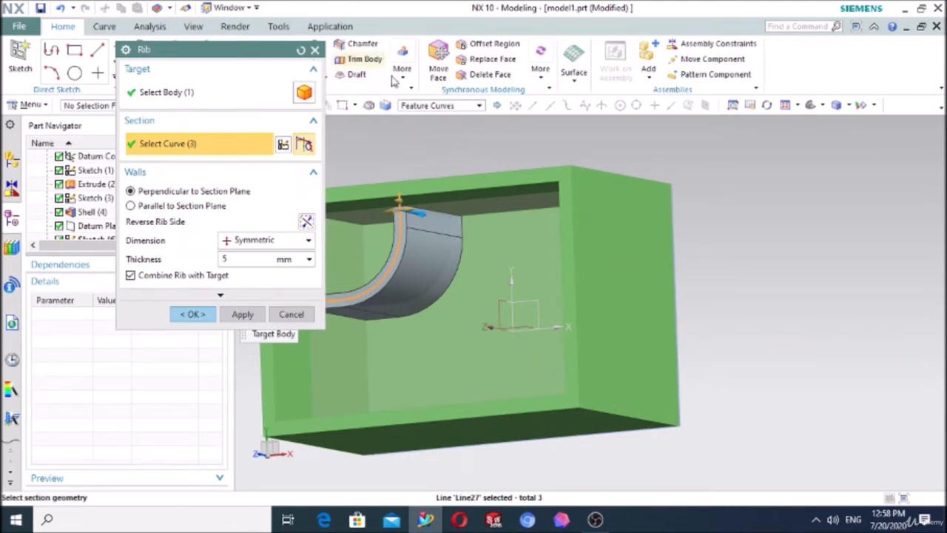
{"action": "middle_click_drag", "start_coordinate": [701, 308], "coordinate": [843, 347]}
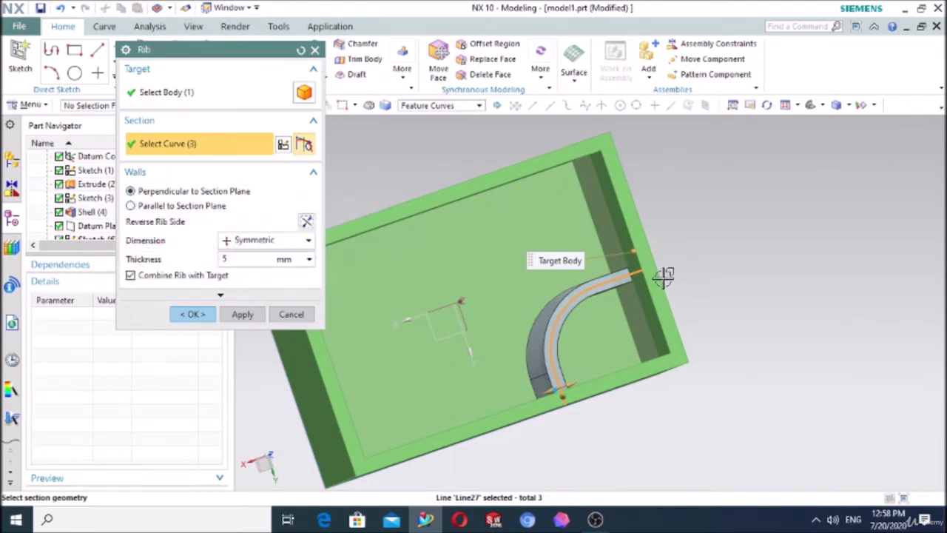
{"action": "mouse_move", "coordinate": [661, 275]}
{"action": "middle_mouse_down"}
{"action": "mouse_move", "coordinate": [679, 279]}
{"action": "mouse_move", "coordinate": [670, 285]}
{"action": "middle_mouse_up"}
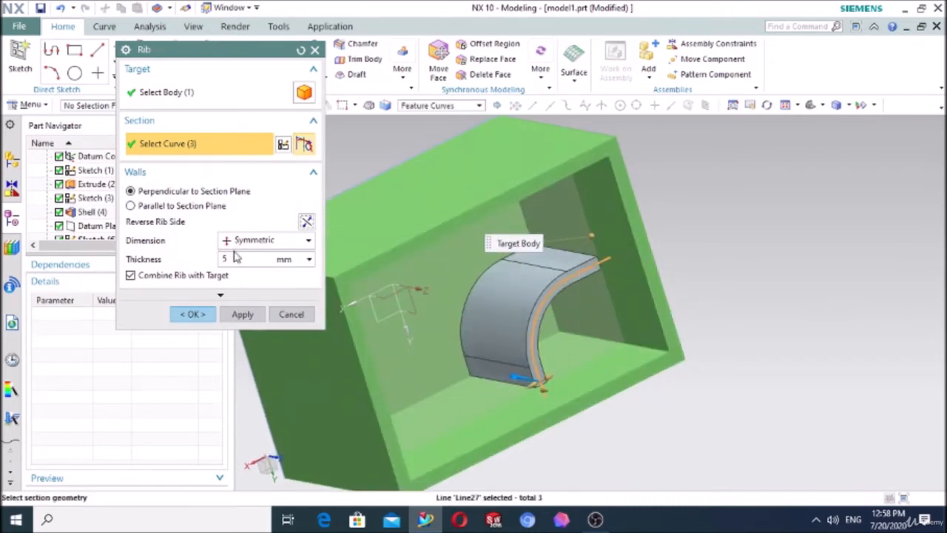
Step: Keep the rib thickness Symmetric and set the cap's offset to 15 mm with From Section geometry
{"action": "left_click", "coordinate": [244, 240]}
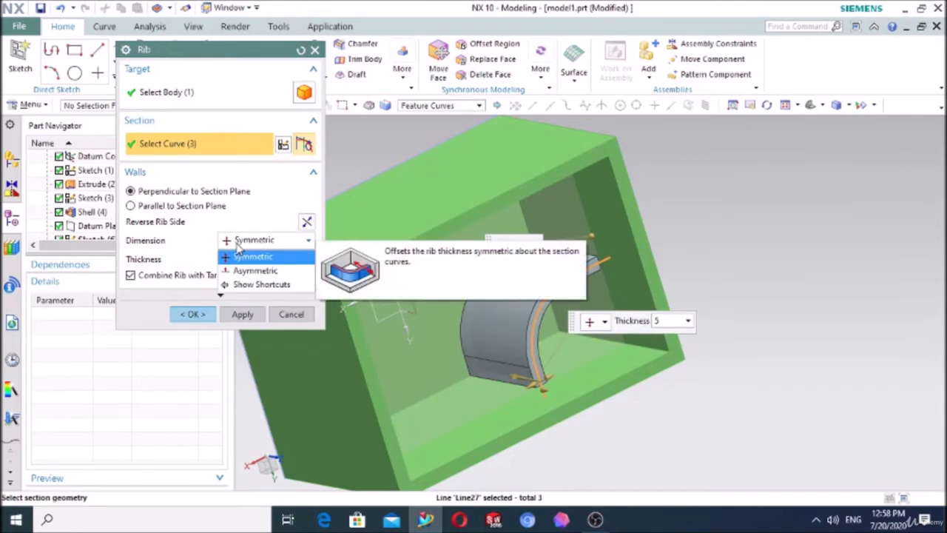
{"action": "left_click", "coordinate": [245, 256]}
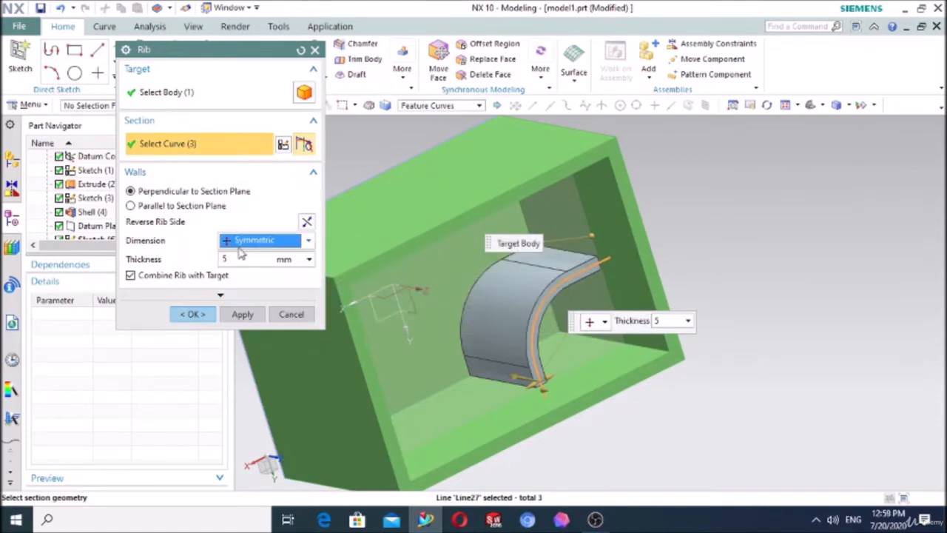
{"action": "left_click", "coordinate": [220, 296]}
{"action": "left_click", "coordinate": [167, 300]}
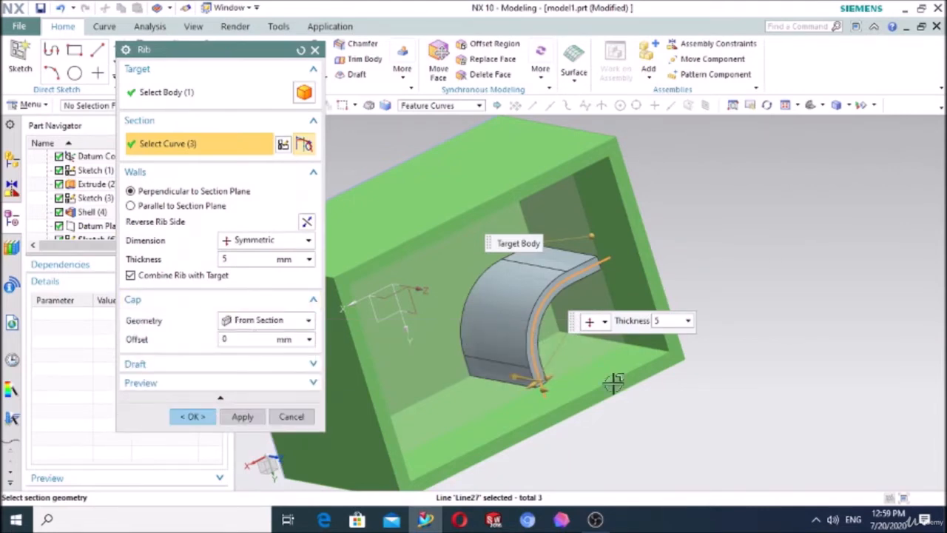
{"action": "middle_click_drag", "start_coordinate": [818, 338], "coordinate": [755, 320]}
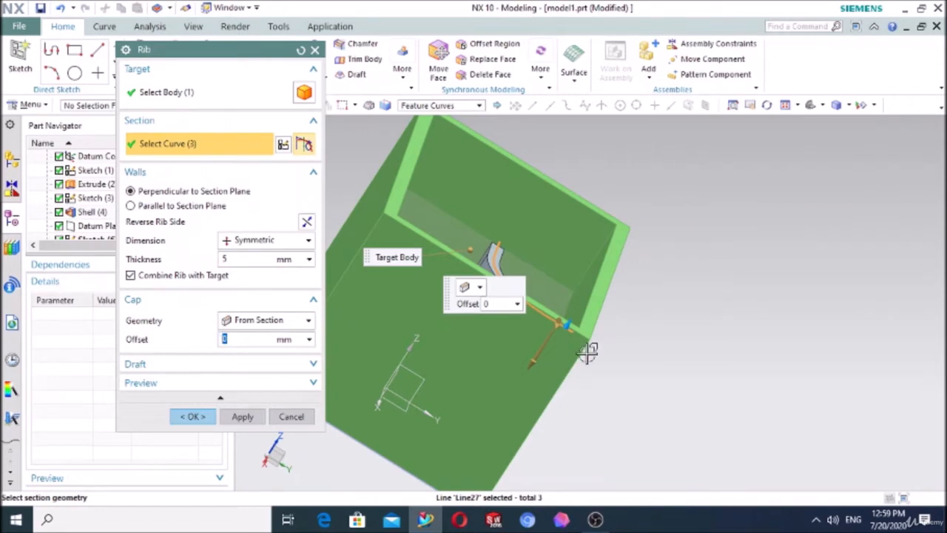
{"action": "left_click_drag", "start_coordinate": [560, 324], "coordinate": [586, 265]}
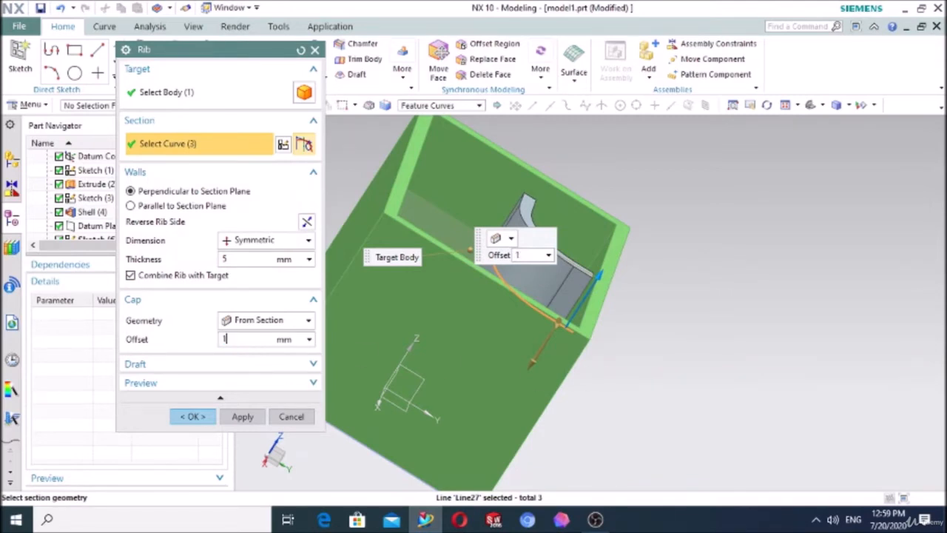
{"action": "type", "text": "5"}
{"action": "key", "text": "Return"}
{"action": "middle_click_drag", "start_coordinate": [677, 349], "coordinate": [657, 359]}
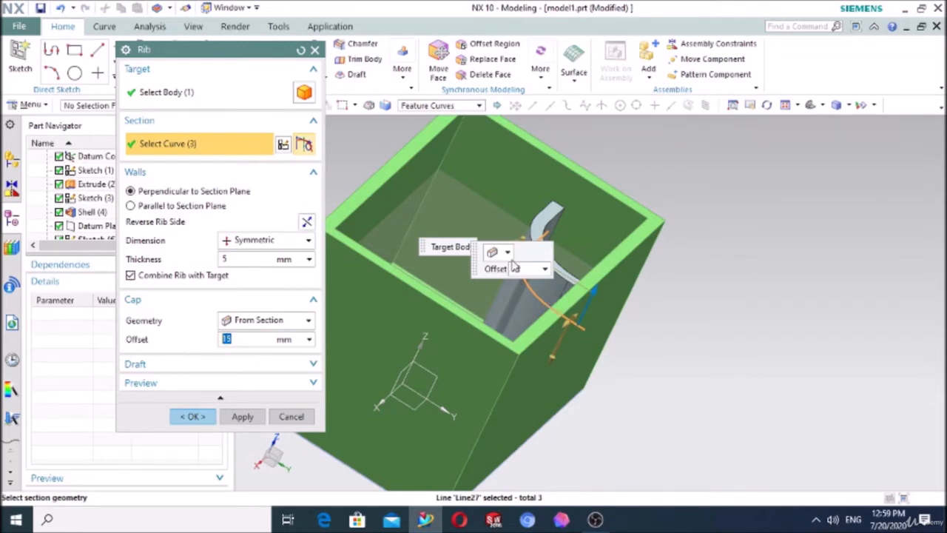
Step: Apply a From Cap draft with a 5° angle to the rib walls
{"action": "left_click", "coordinate": [189, 367]}
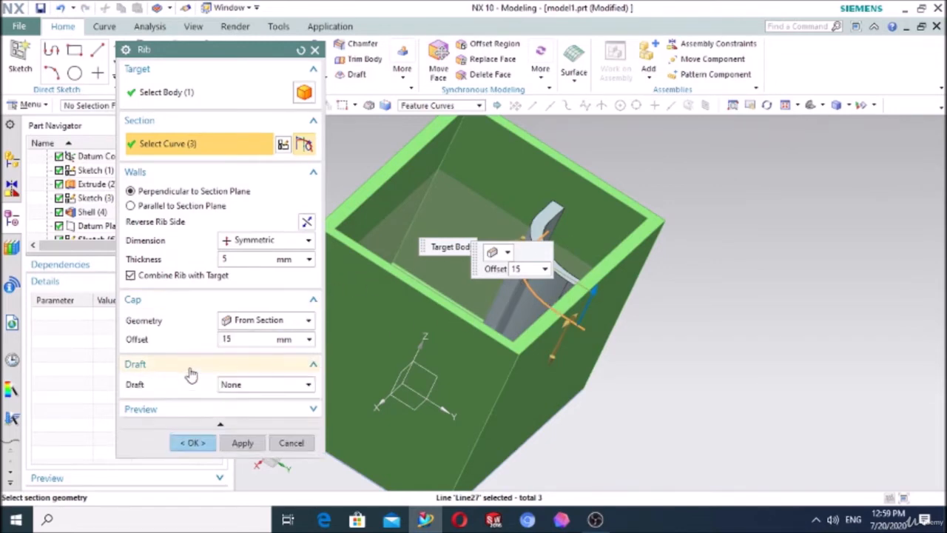
{"action": "left_click", "coordinate": [239, 389]}
{"action": "left_click", "coordinate": [236, 411]}
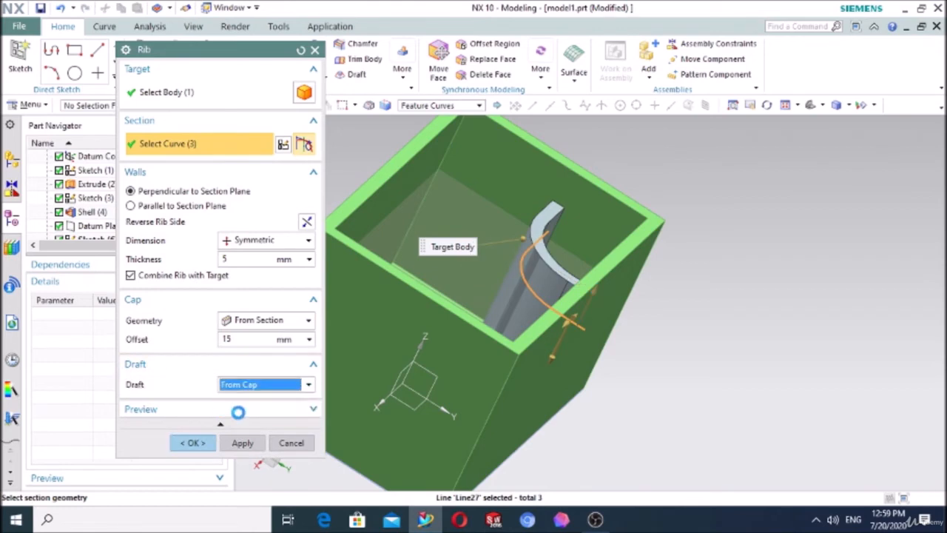
{"action": "middle_click_drag", "start_coordinate": [575, 390], "coordinate": [580, 405]}
{"action": "left_click", "coordinate": [233, 403]}
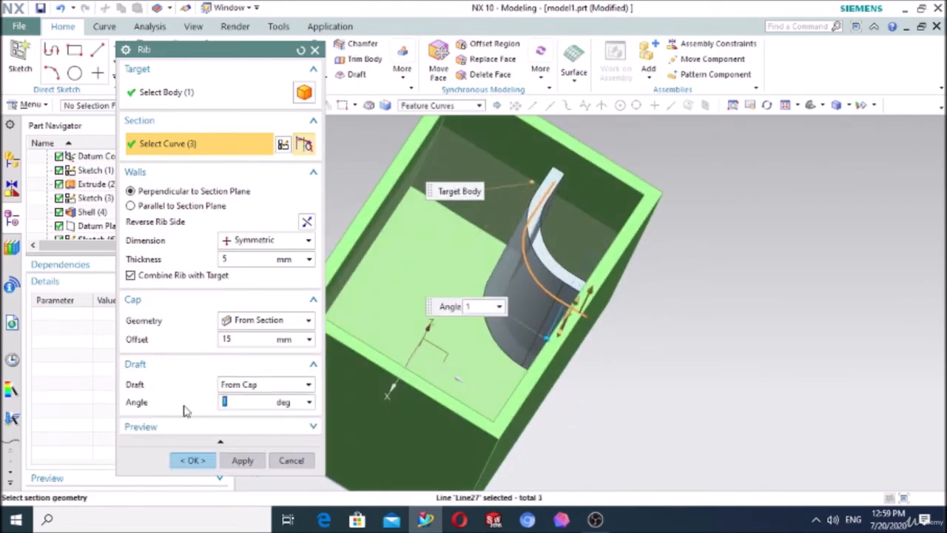
Step: Show the drafted rib's result in a view straight into the box opening, and return to the editable preview
{"action": "left_click", "coordinate": [309, 429]}
{"action": "left_click", "coordinate": [303, 447]}
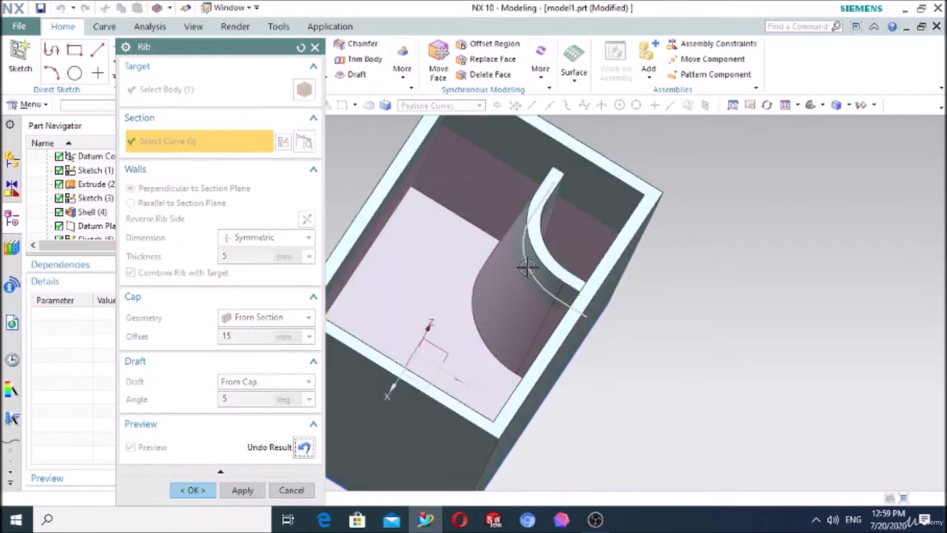
{"action": "left_click", "coordinate": [836, 106]}
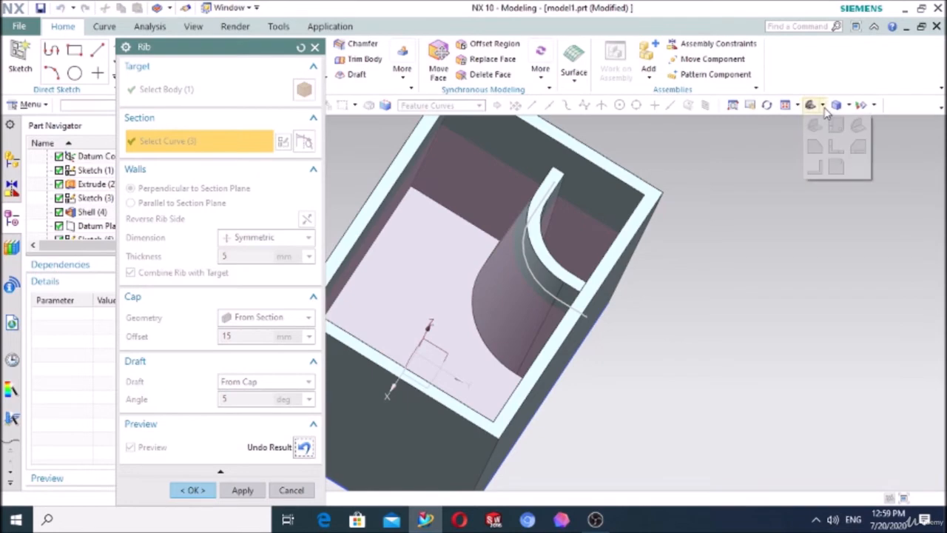
{"action": "left_click", "coordinate": [836, 129]}
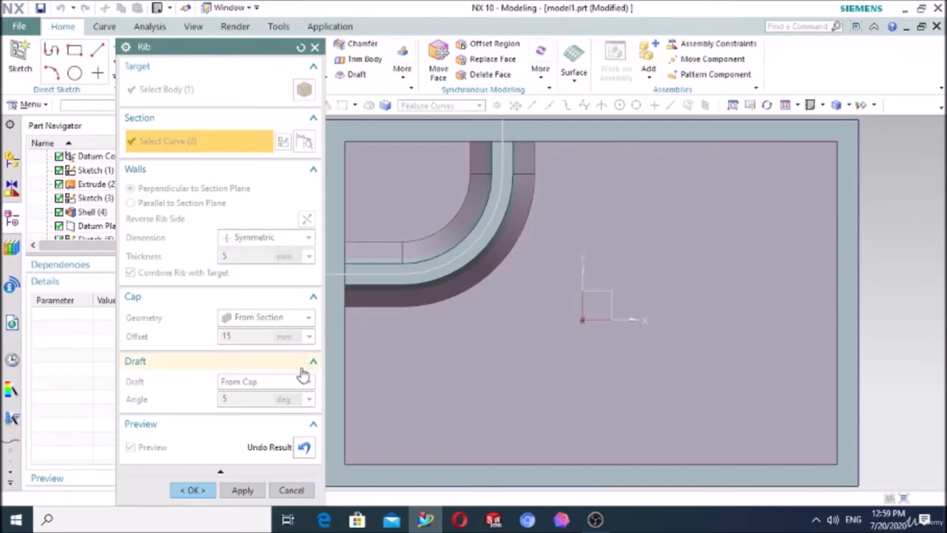
{"action": "left_click", "coordinate": [303, 447]}
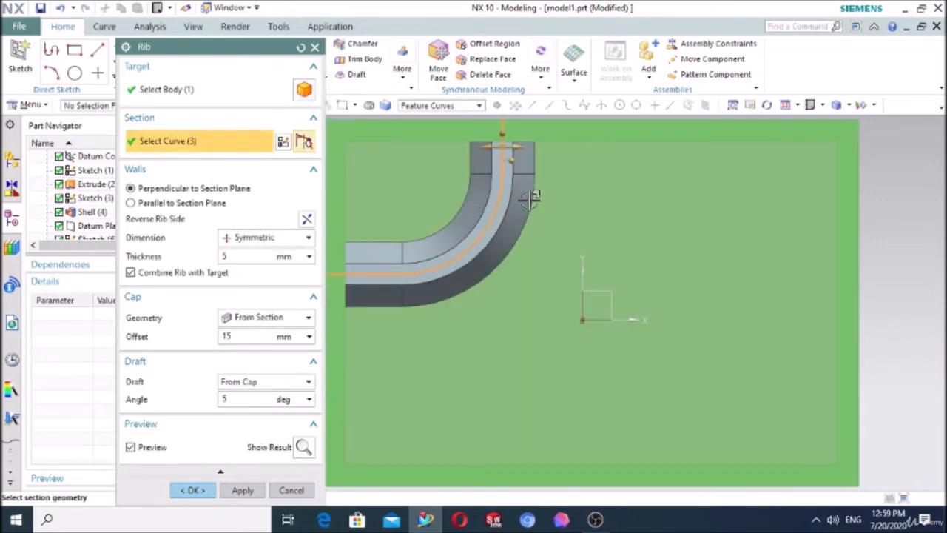
Step: Set the rib's draft to None
{"action": "middle_click_drag", "start_coordinate": [530, 198], "coordinate": [490, 293]}
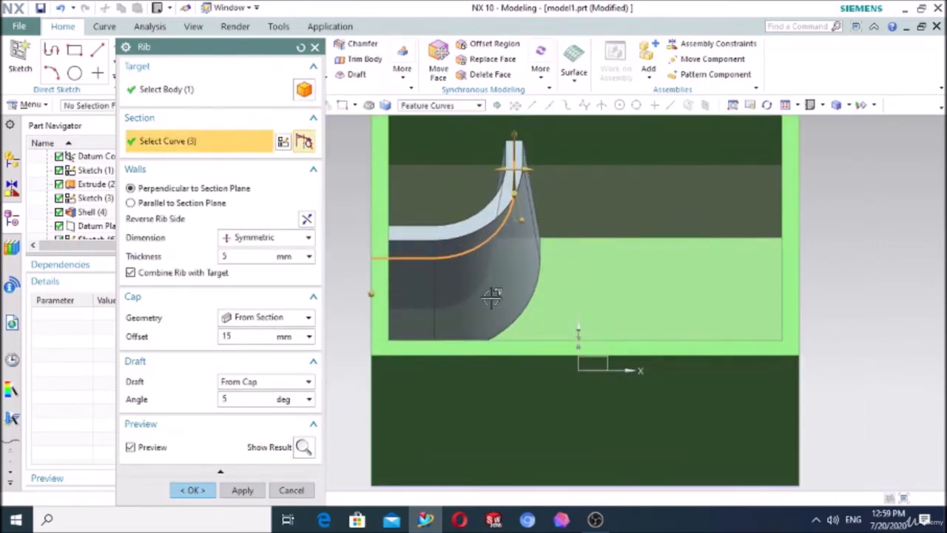
{"action": "left_click", "coordinate": [250, 382]}
{"action": "left_click", "coordinate": [256, 394]}
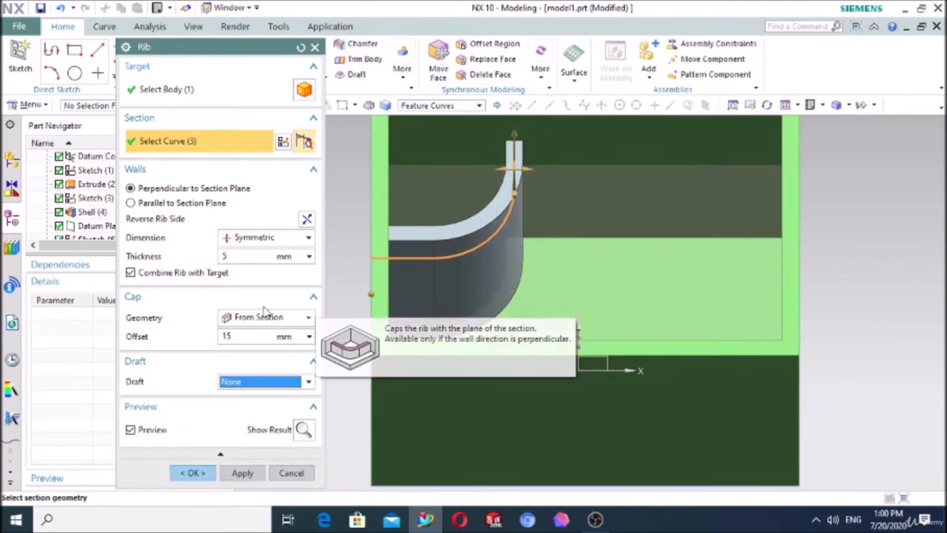
Step: Try rib walls parallel to the section plane with the side reversed, and return the walls to Perpendicular to Section Plane
{"action": "left_click", "coordinate": [131, 203]}
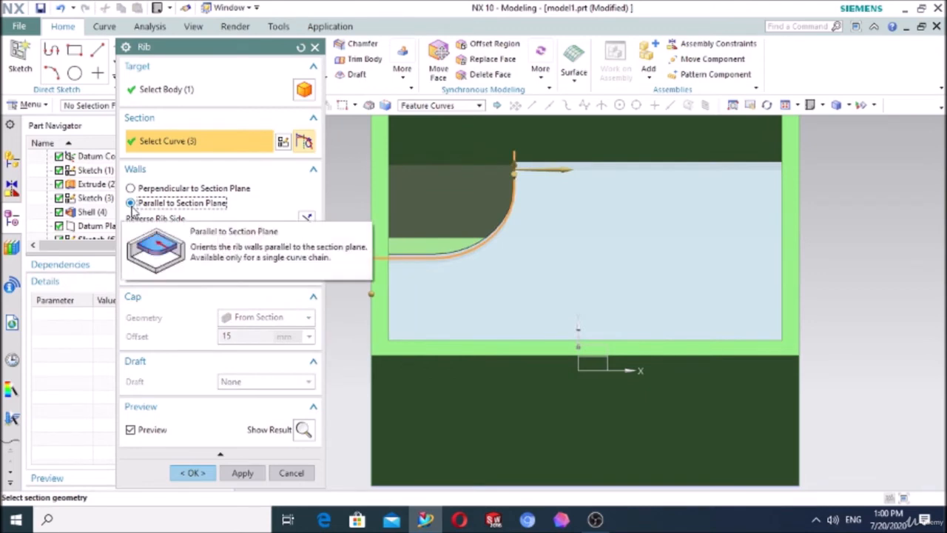
{"action": "left_click", "coordinate": [306, 219]}
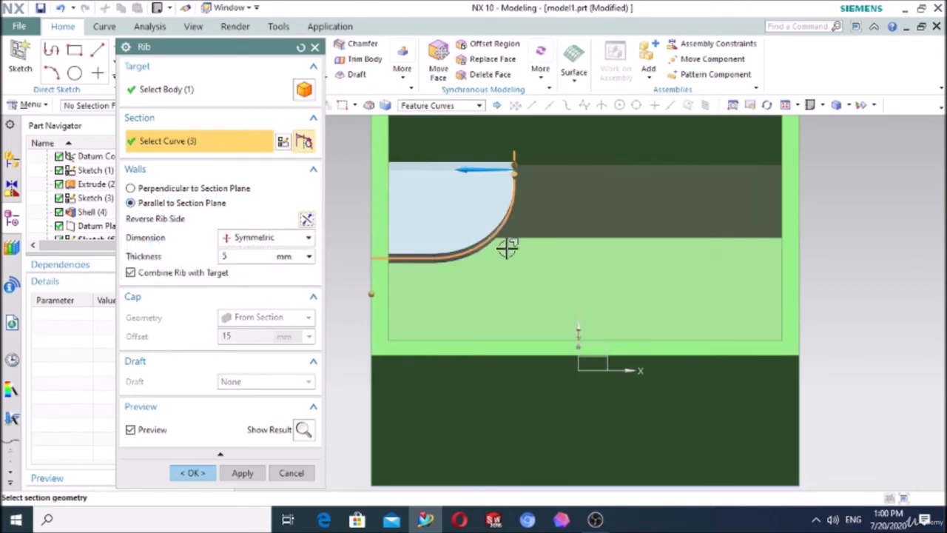
{"action": "middle_click_drag", "start_coordinate": [508, 247], "coordinate": [473, 259]}
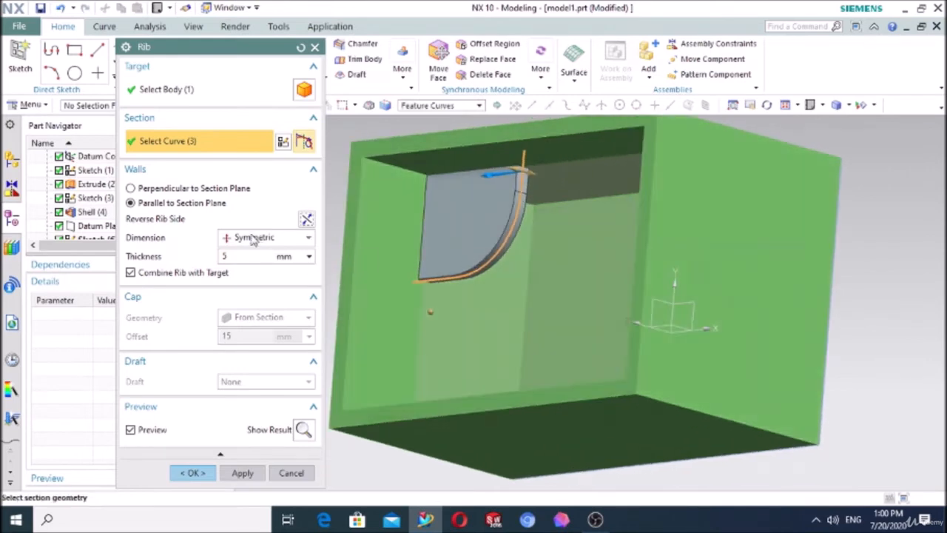
{"action": "left_click", "coordinate": [148, 189]}
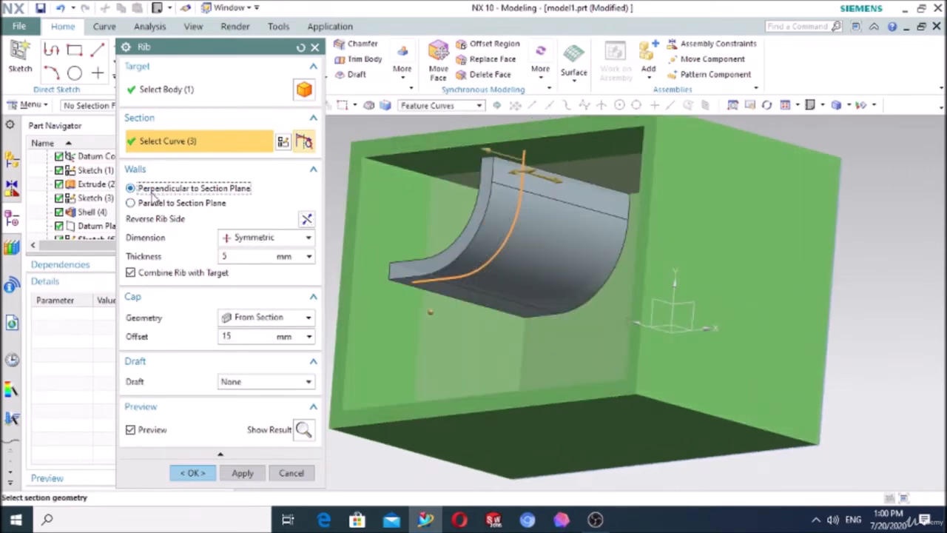
Step: Accept the rib with perpendicular walls, 5 mm symmetric thickness and a 15 mm cap offset, and view it inside the open box
{"action": "left_click", "coordinate": [193, 473]}
{"action": "scroll", "coordinate": [756, 276], "scroll_direction": "down", "scroll_amount": 4}
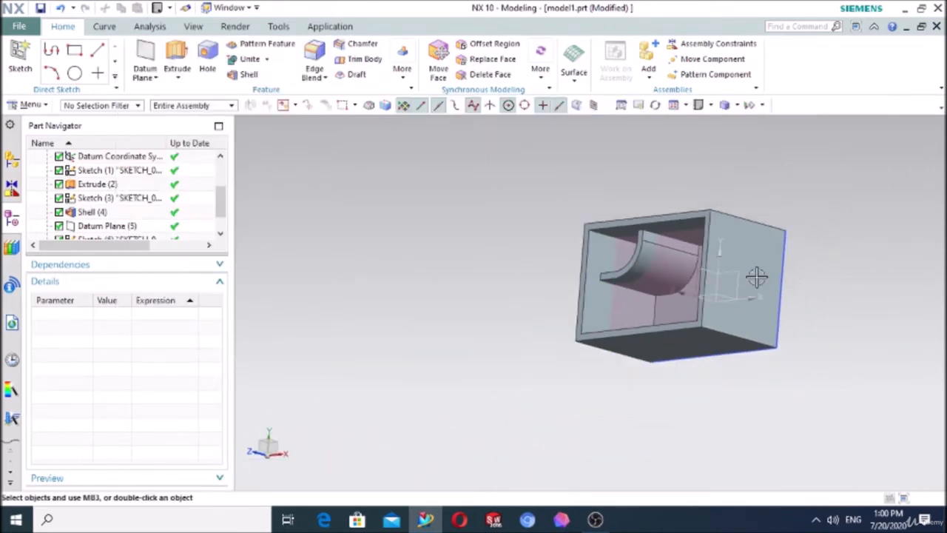
{"action": "left_click", "coordinate": [708, 106]}
{"action": "left_click", "coordinate": [711, 130]}
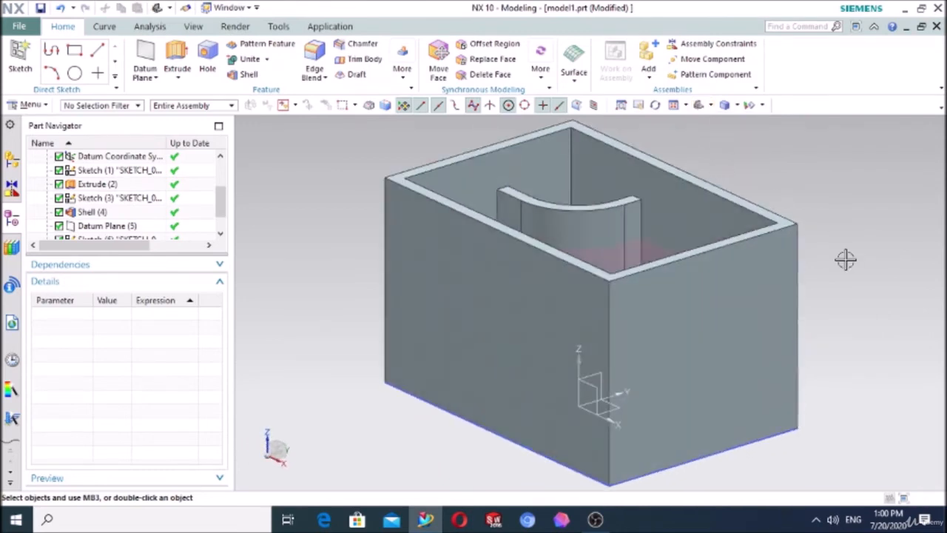
{"action": "middle_click_drag", "start_coordinate": [846, 259], "coordinate": [823, 309]}
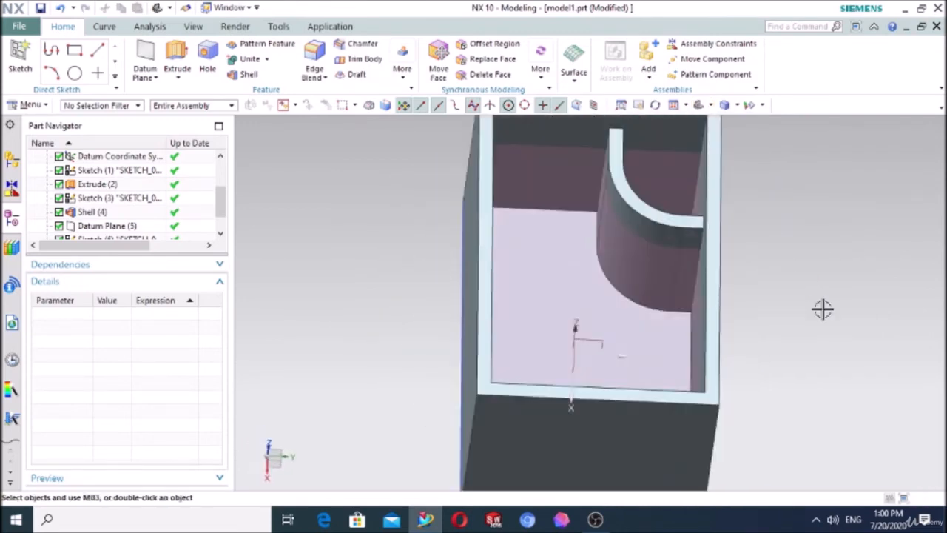
Step: Delete the curved rib and its section sketch from the box
{"action": "left_click", "coordinate": [666, 231]}
{"action": "key", "text": "Delete"}
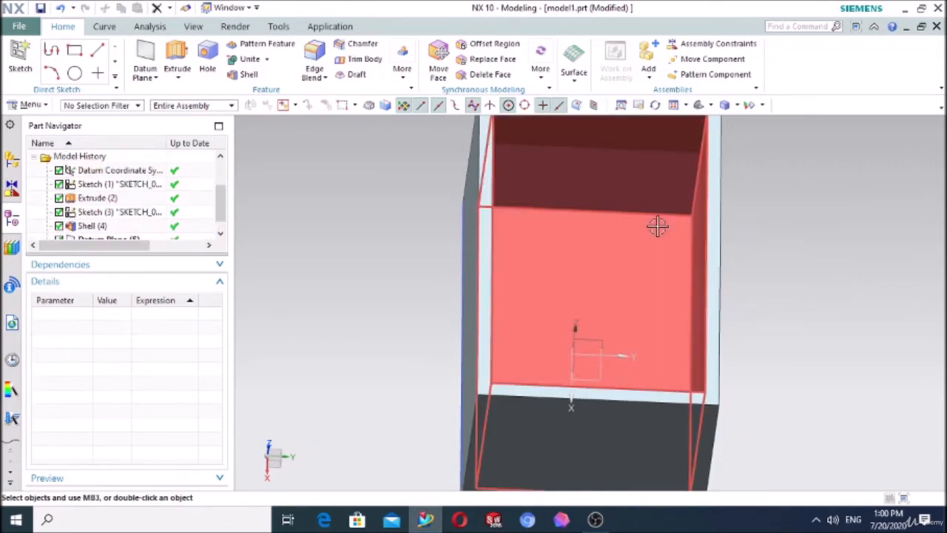
{"action": "scroll", "coordinate": [161, 224], "scroll_direction": "down", "scroll_amount": 1}
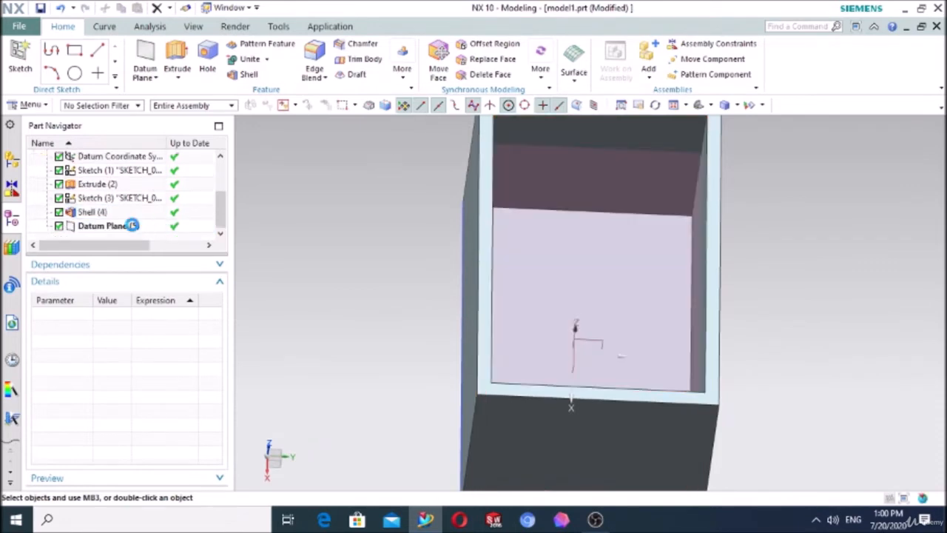
{"action": "left_click", "coordinate": [133, 227]}
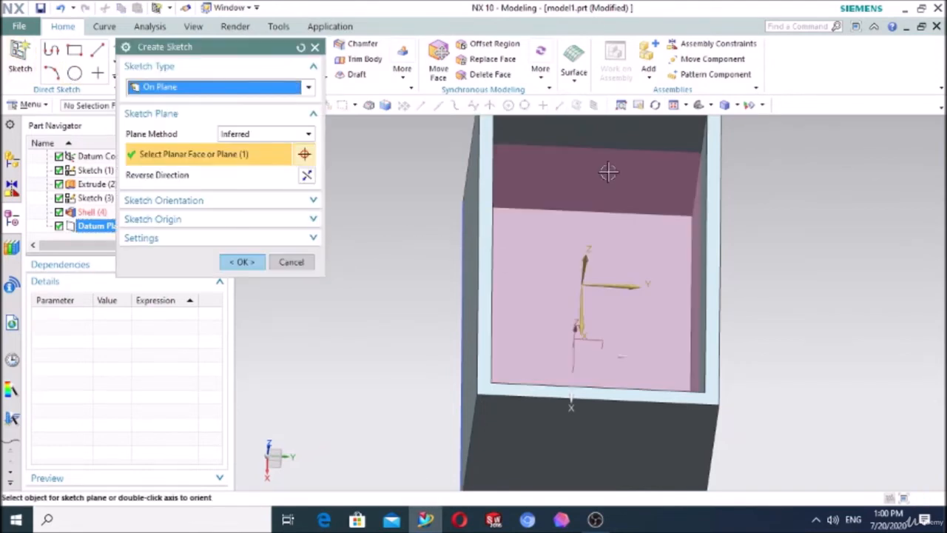
{"action": "key", "text": "F8"}
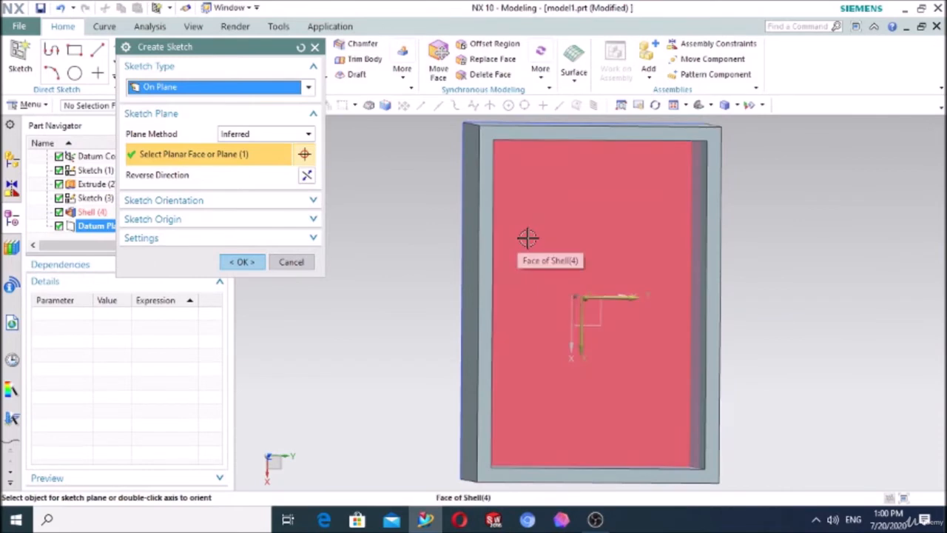
{"action": "left_click", "coordinate": [315, 46]}
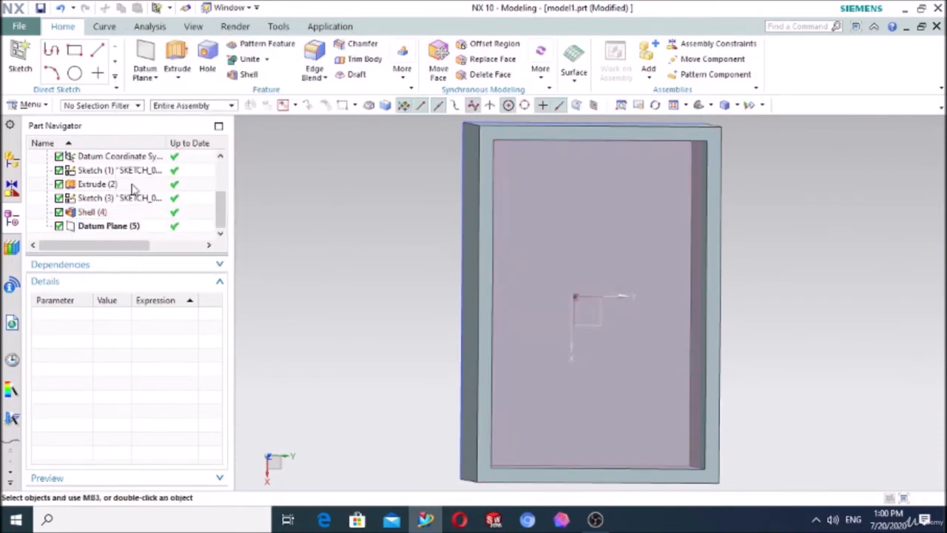
Step: Try deleting the datum plane inside the box, and undo the deletion
{"action": "left_click", "coordinate": [607, 166]}
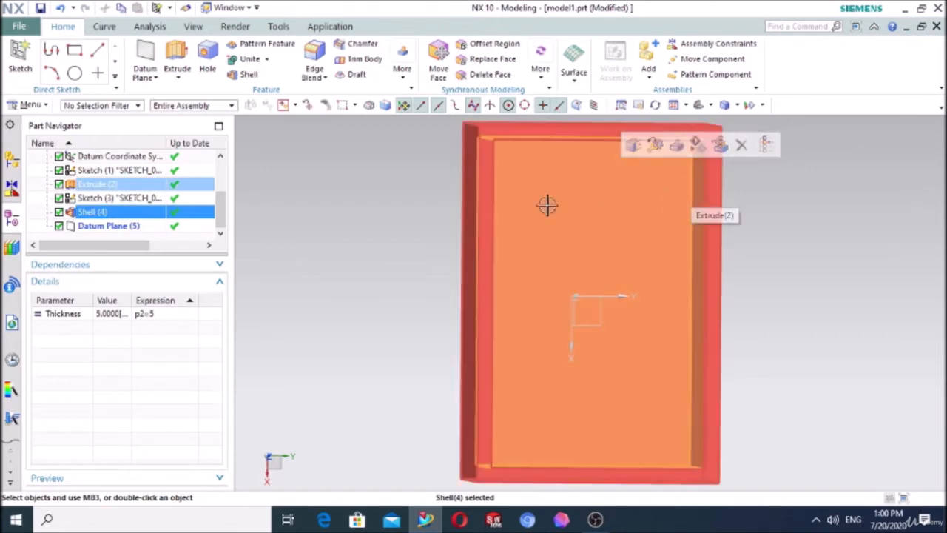
{"action": "left_click", "coordinate": [99, 226]}
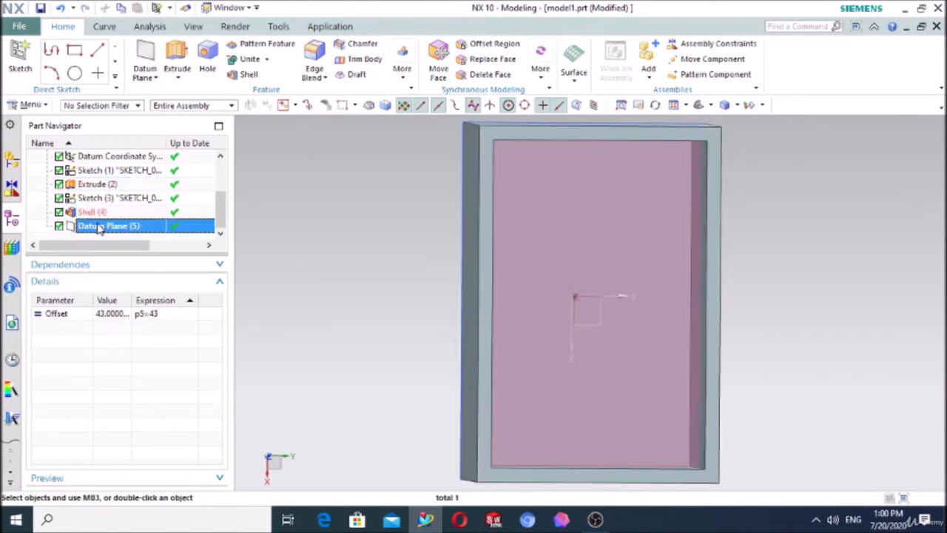
{"action": "key", "text": "Delete"}
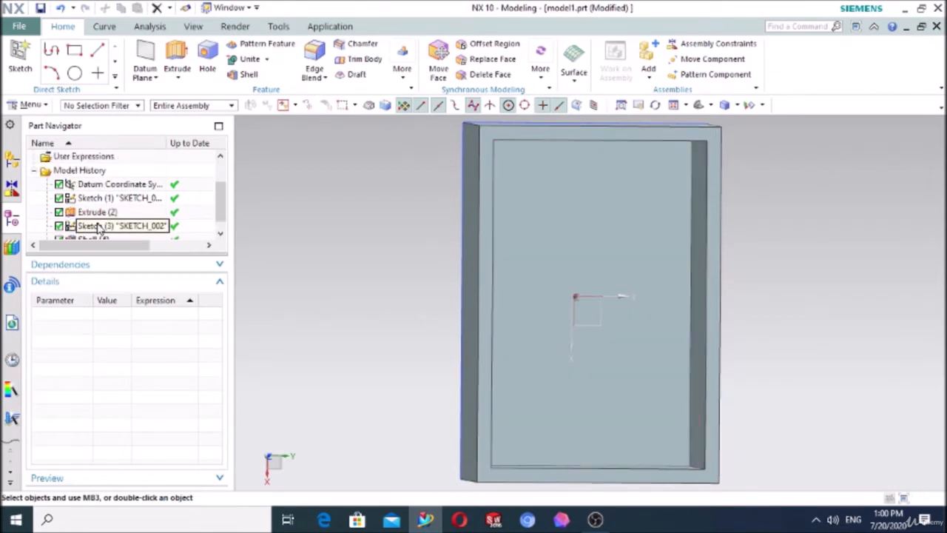
{"action": "key", "text": "ctrl+z"}
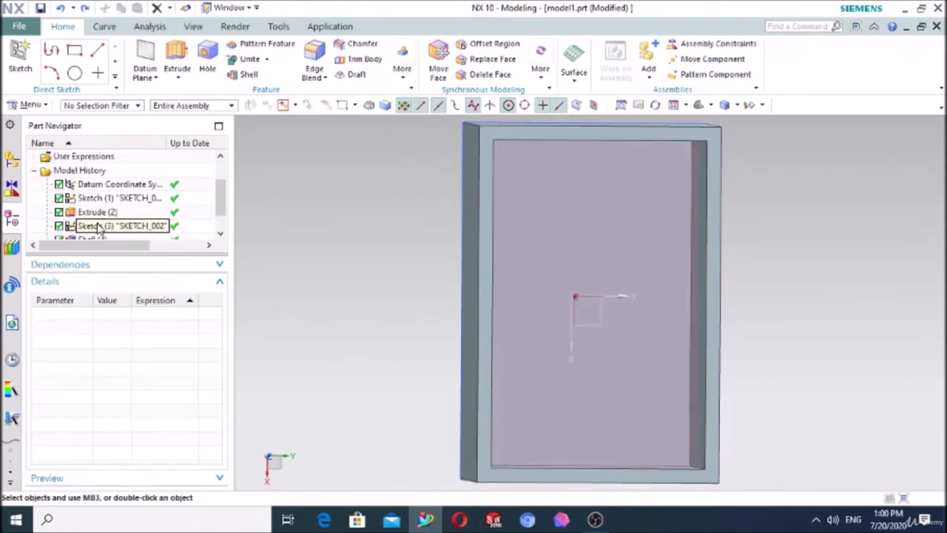
Step: Hide the datum plane inside the box and start a sketch on the box's inner floor face
{"action": "right_click", "coordinate": [88, 228]}
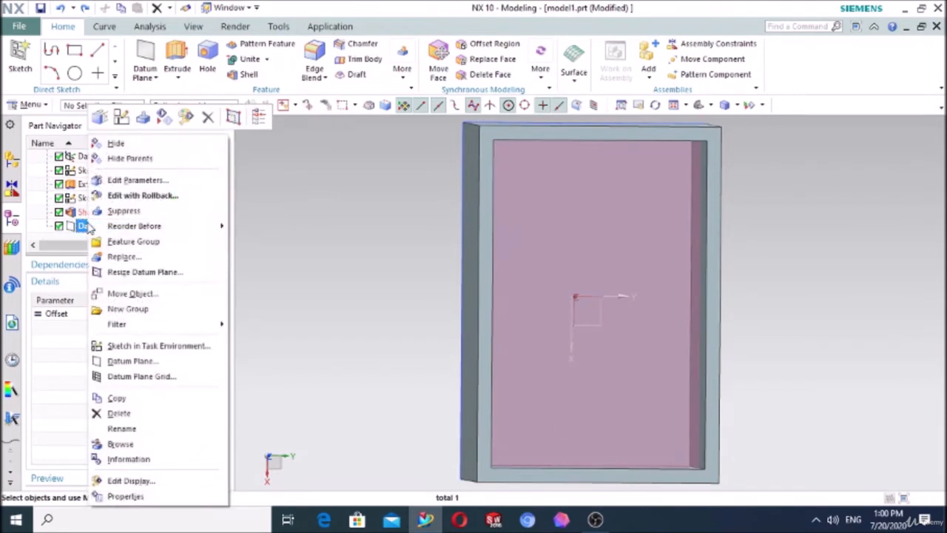
{"action": "left_click", "coordinate": [162, 117]}
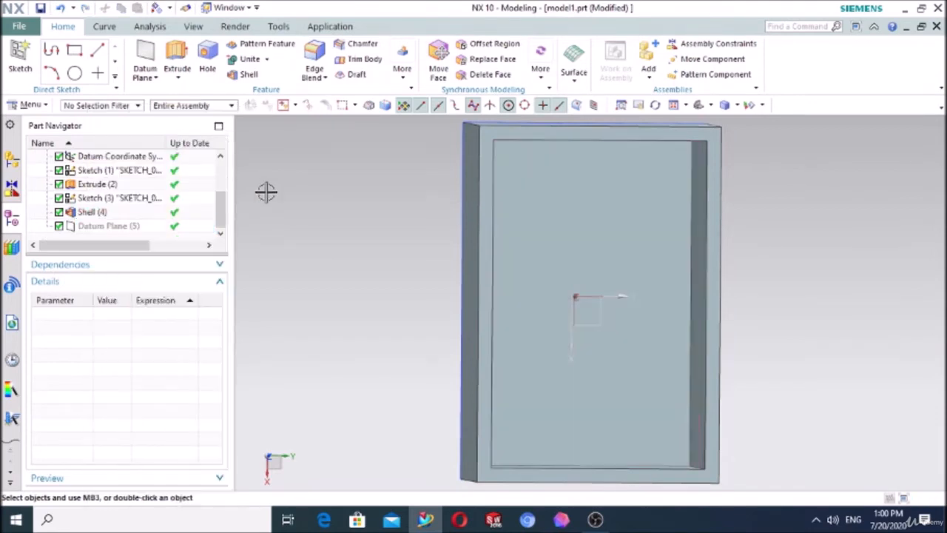
{"action": "left_click", "coordinate": [29, 50]}
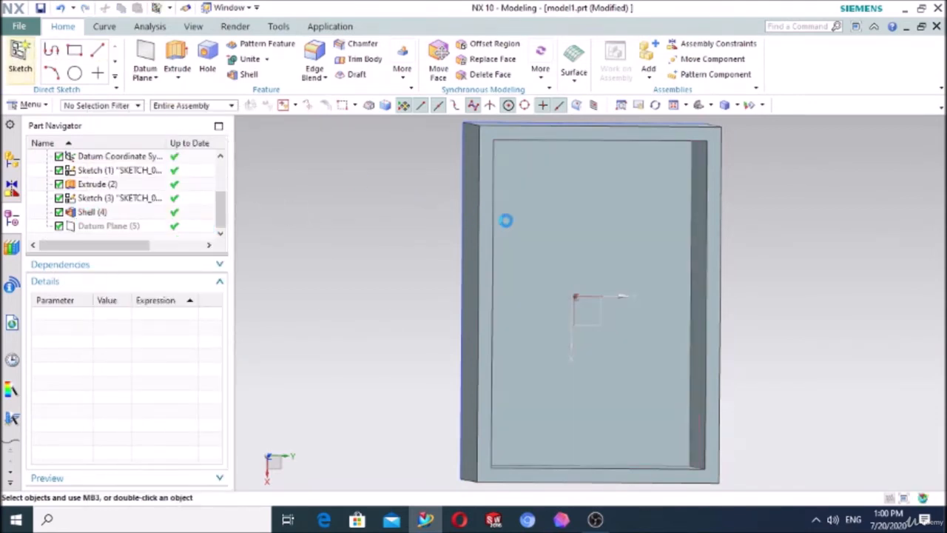
{"action": "left_click", "coordinate": [543, 222]}
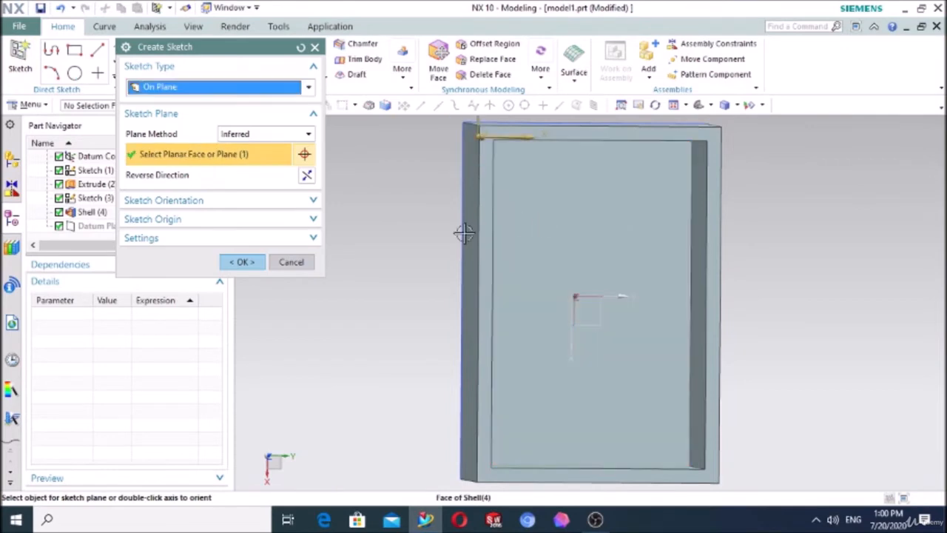
{"action": "left_click", "coordinate": [246, 260]}
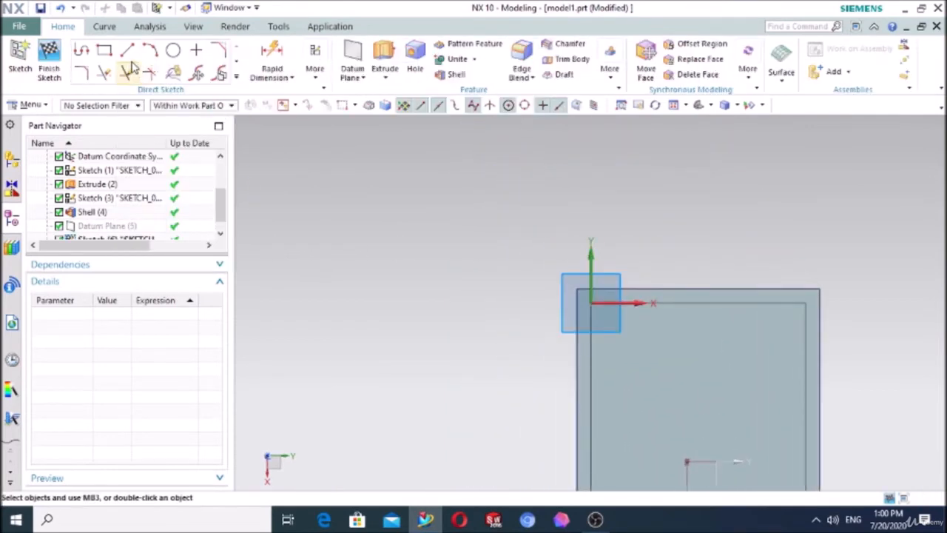
Step: Sketch a circle about 54 mm in diameter near the middle of the box floor
{"action": "left_click", "coordinate": [174, 51]}
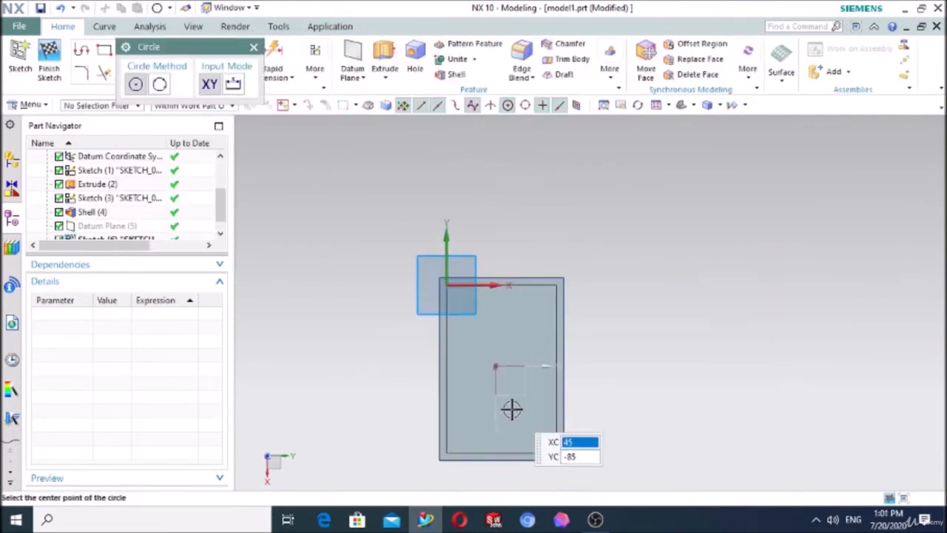
{"action": "left_click", "coordinate": [488, 348]}
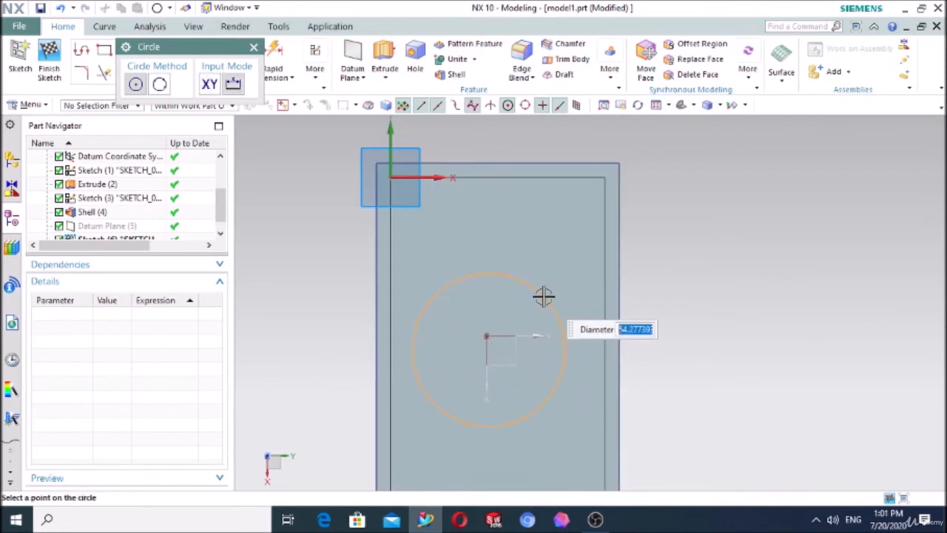
{"action": "left_click", "coordinate": [544, 296]}
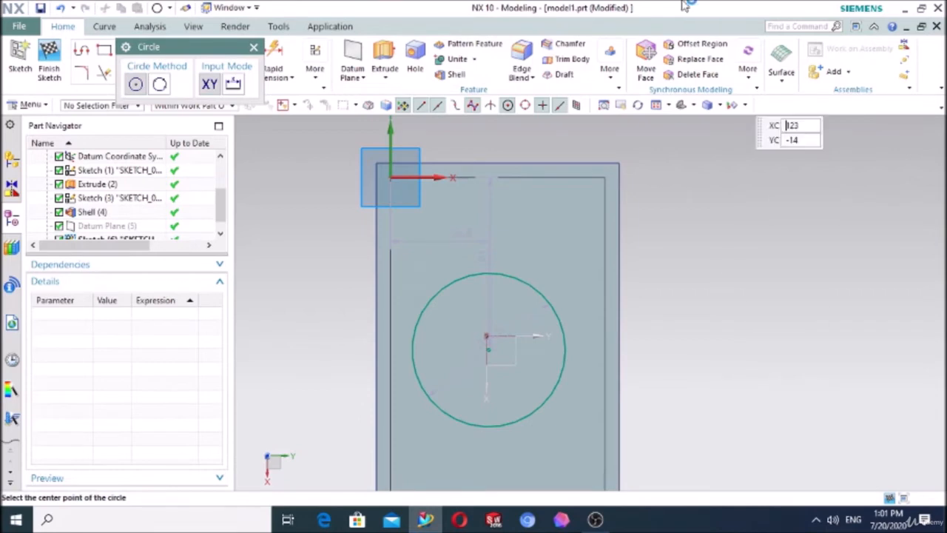
{"action": "left_click", "coordinate": [254, 46]}
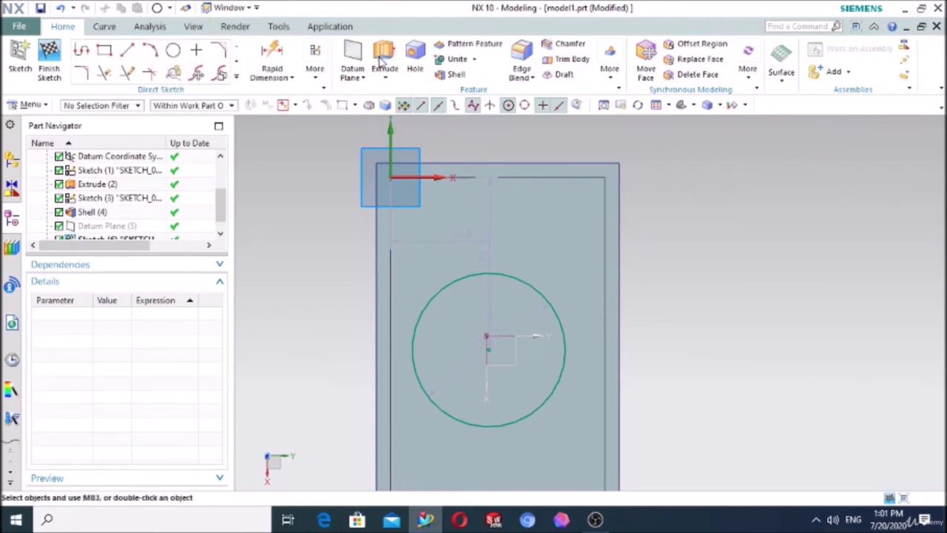
Step: Extrude the circle 55 mm upward from the box floor, using the inferred Unite with the box body
{"action": "left_click", "coordinate": [385, 59]}
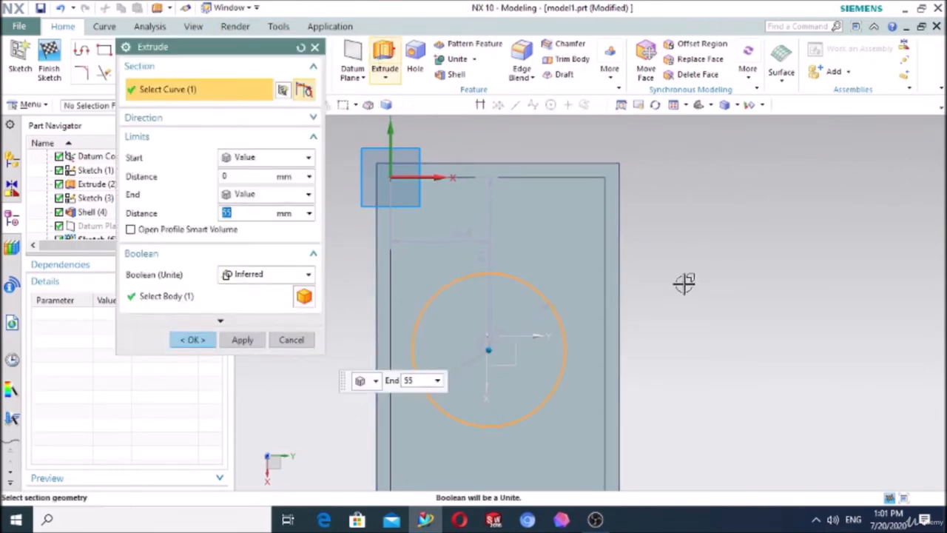
{"action": "middle_click_drag", "start_coordinate": [685, 281], "coordinate": [689, 198]}
{"action": "left_click", "coordinate": [612, 111]}
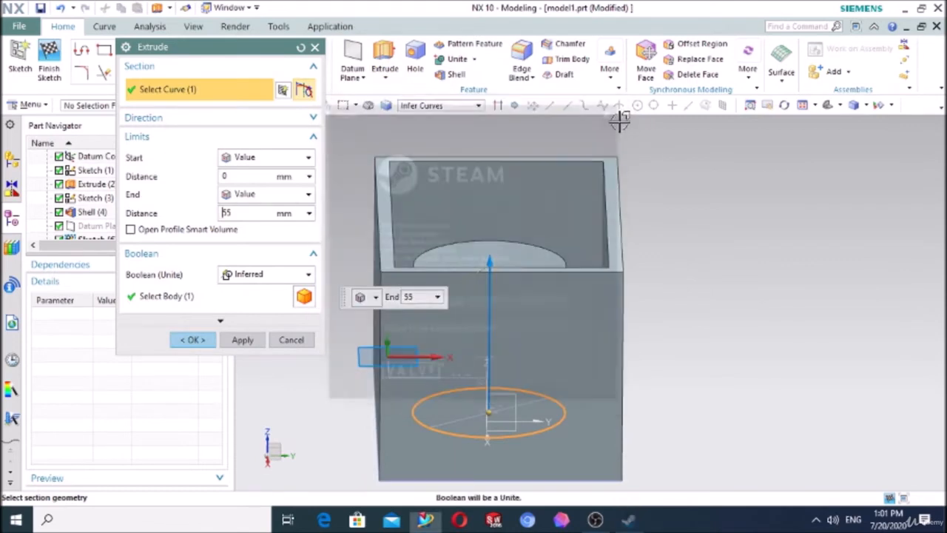
{"action": "middle_click_drag", "start_coordinate": [687, 309], "coordinate": [523, 295]}
{"action": "left_click_drag", "start_coordinate": [527, 246], "coordinate": [518, 271]}
{"action": "left_click", "coordinate": [193, 340]}
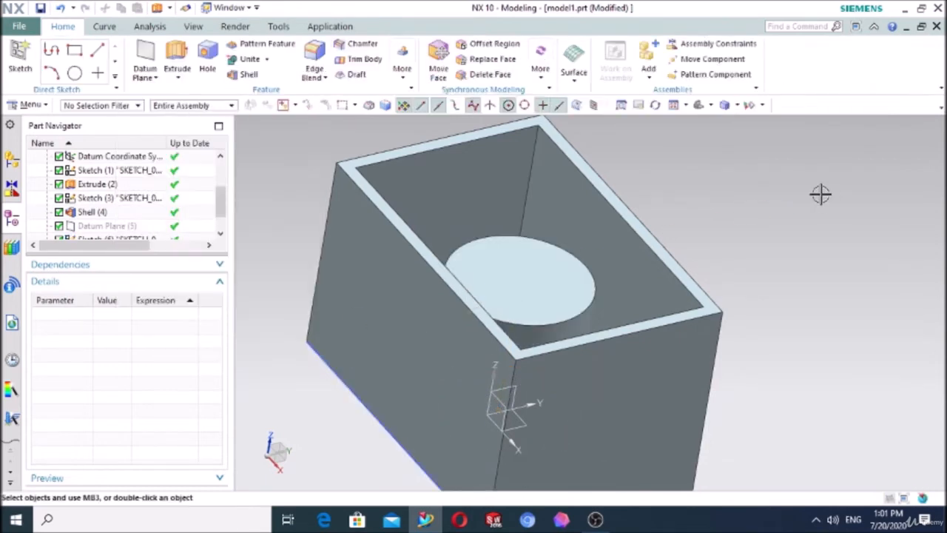
{"action": "middle_click_drag", "start_coordinate": [820, 195], "coordinate": [792, 197]}
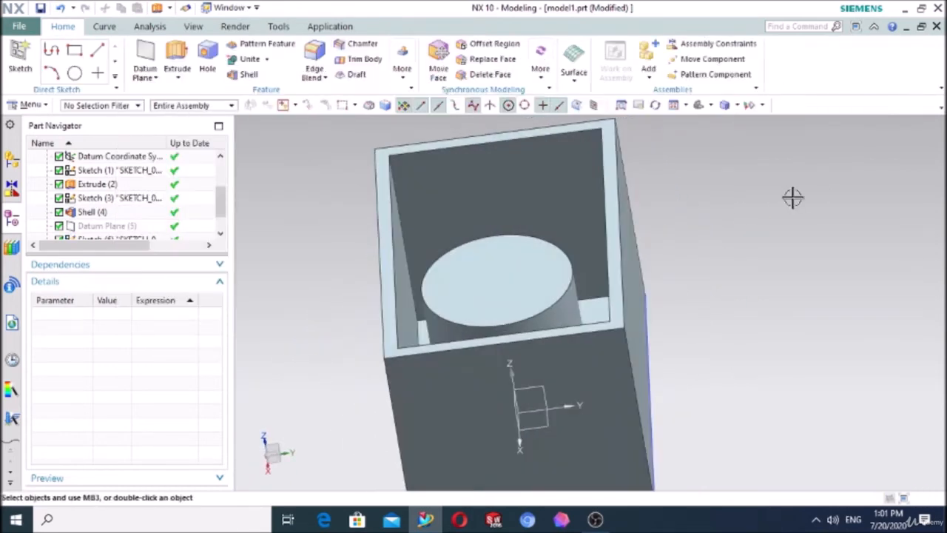
Step: Show the hidden datum plane again and start a new sketch on it
{"action": "left_click", "coordinate": [115, 230]}
{"action": "right_click", "coordinate": [116, 231]}
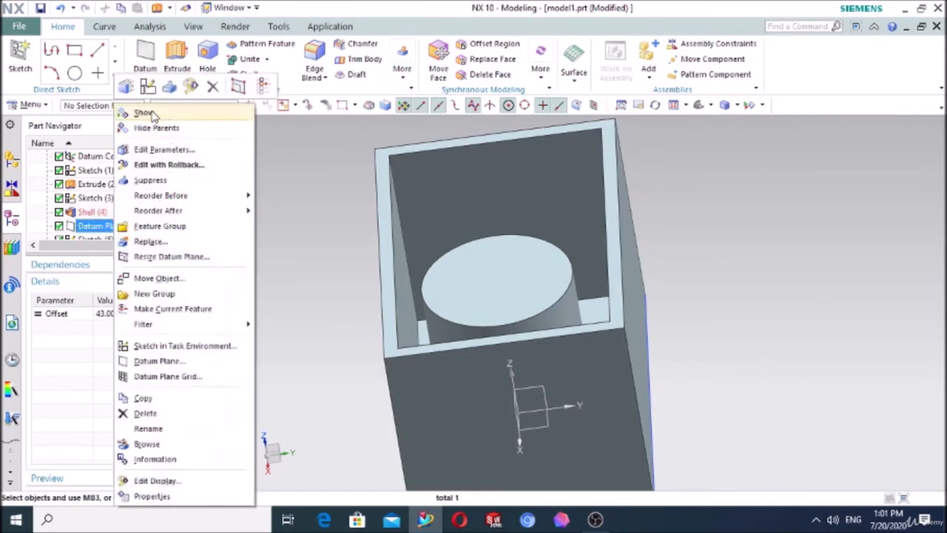
{"action": "left_click", "coordinate": [296, 151]}
{"action": "mouse_move", "coordinate": [685, 221]}
{"action": "middle_mouse_down"}
{"action": "mouse_move", "coordinate": [725, 228]}
{"action": "mouse_move", "coordinate": [708, 232]}
{"action": "middle_mouse_up"}
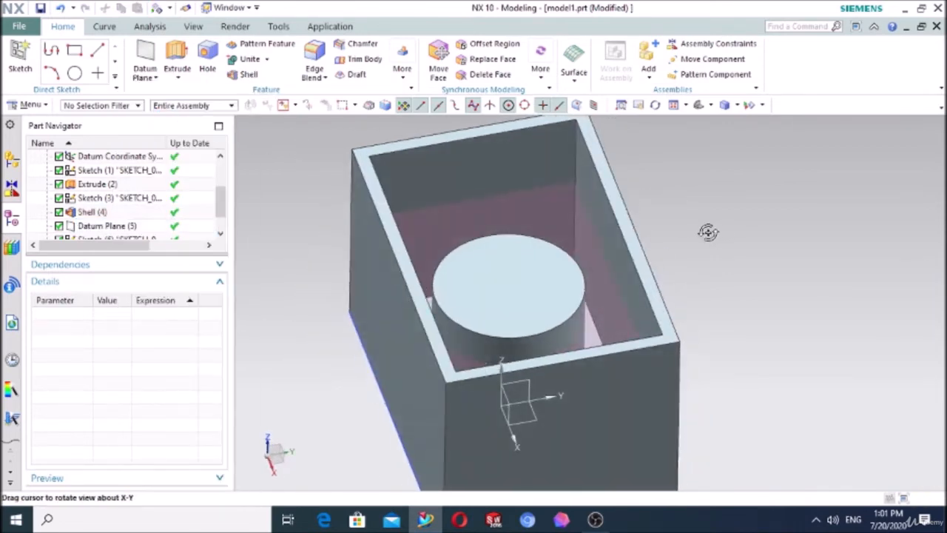
{"action": "left_click", "coordinate": [10, 48]}
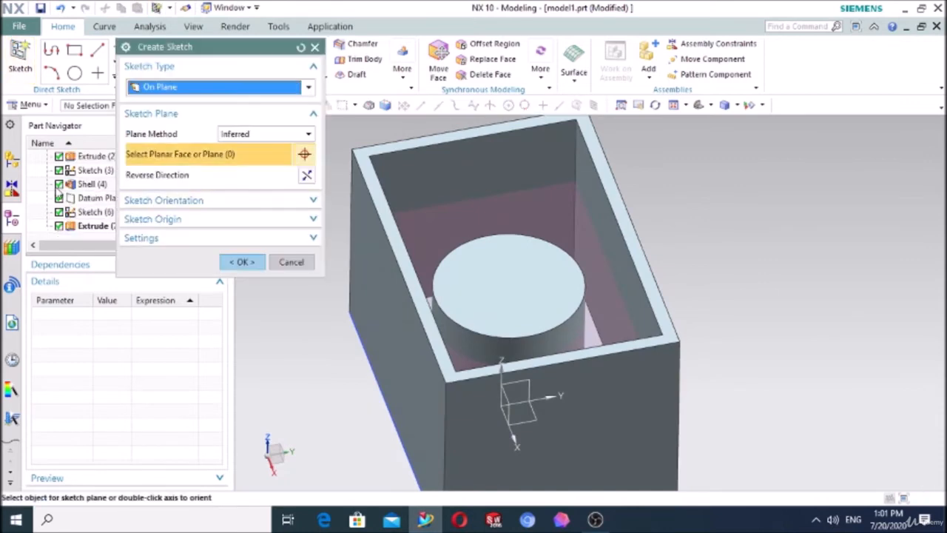
{"action": "left_click", "coordinate": [86, 201]}
{"action": "left_click", "coordinate": [242, 262]}
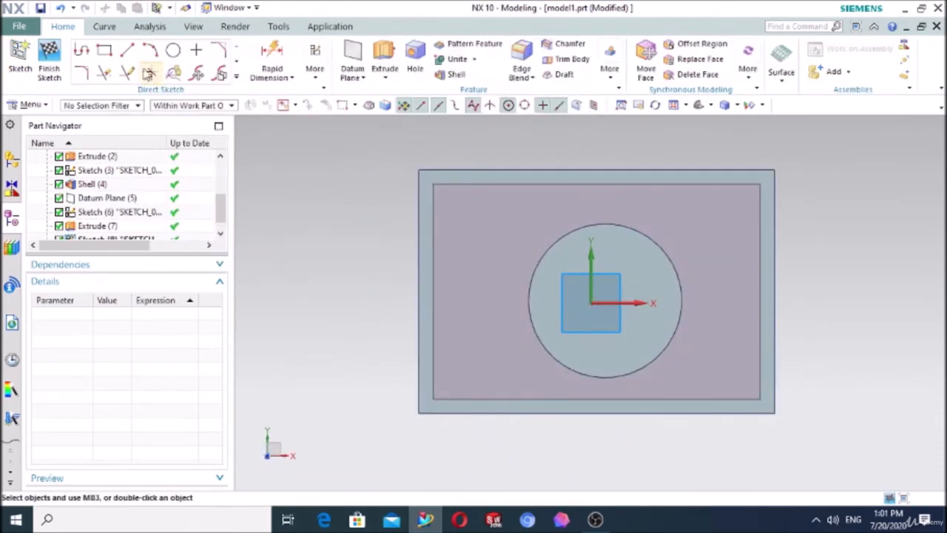
Step: Draw a degree-3 studio spline by poles, placing seven poles from one box wall across the cylinder to the opposite wall
{"action": "left_click", "coordinate": [236, 78]}
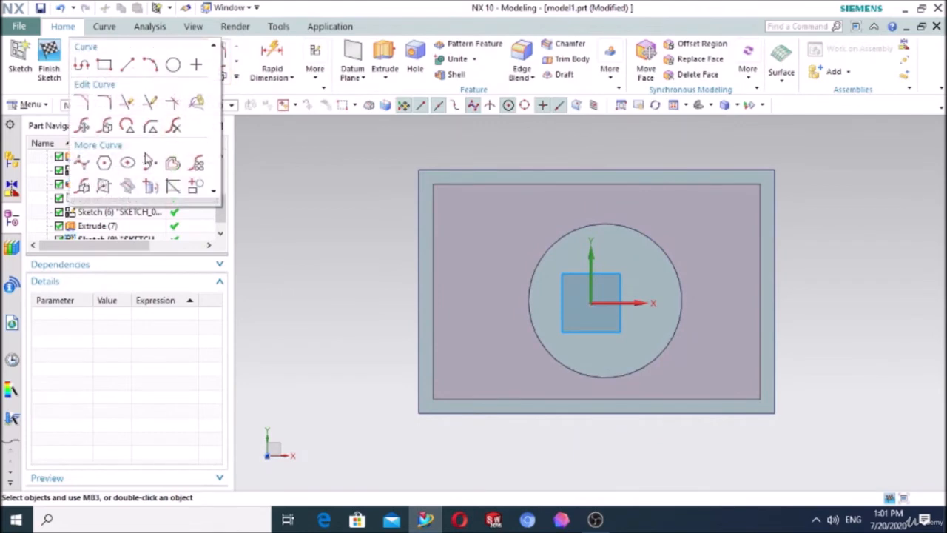
{"action": "left_click", "coordinate": [84, 169]}
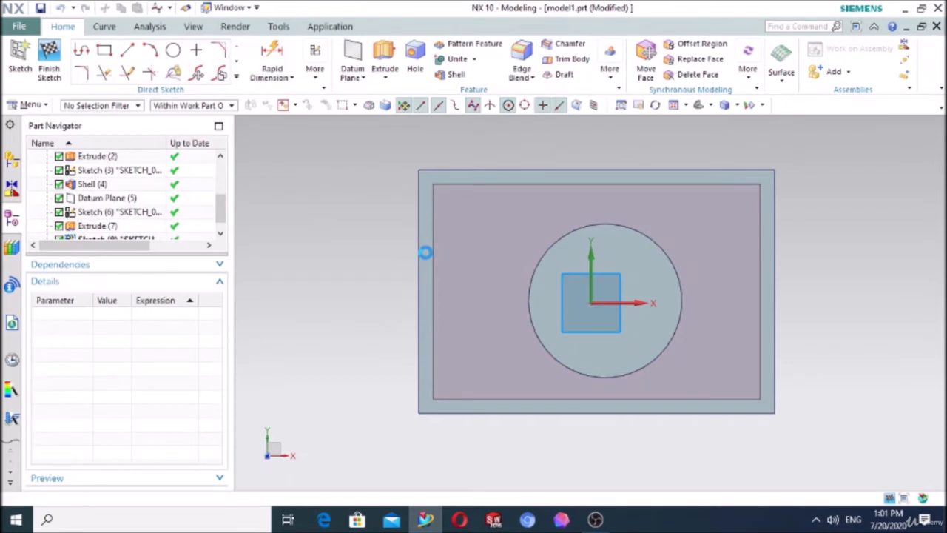
{"action": "left_click", "coordinate": [419, 259]}
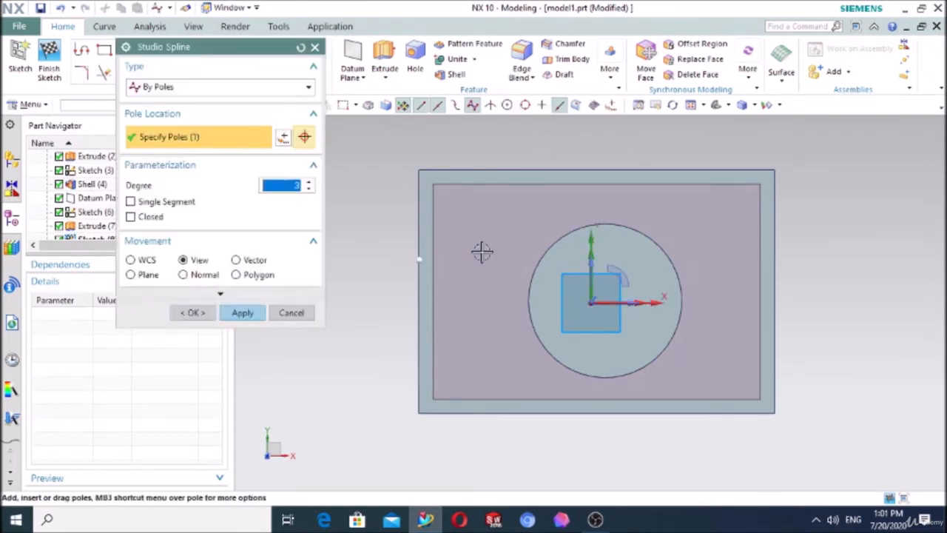
{"action": "left_click", "coordinate": [482, 252]}
{"action": "left_click", "coordinate": [538, 262]}
{"action": "left_click", "coordinate": [649, 280]}
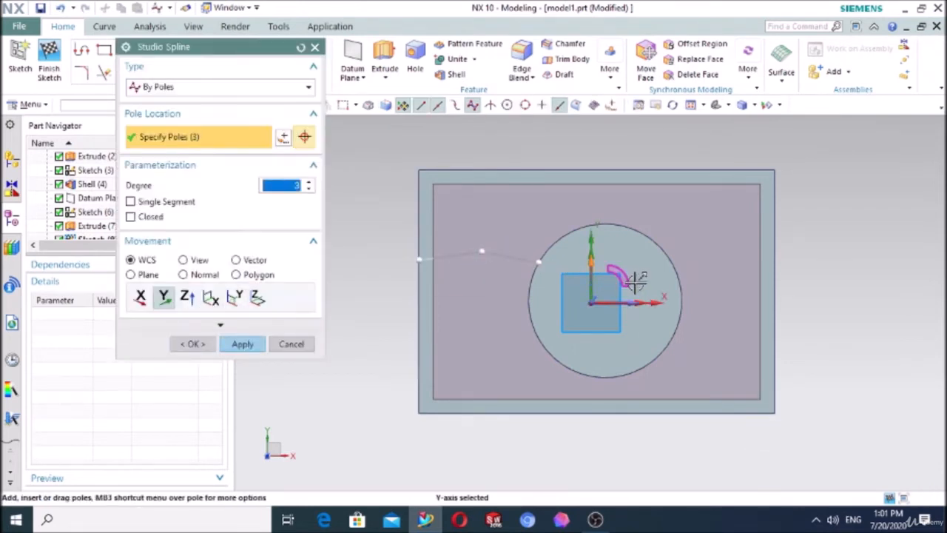
{"action": "left_click", "coordinate": [681, 265]}
{"action": "left_click", "coordinate": [720, 254]}
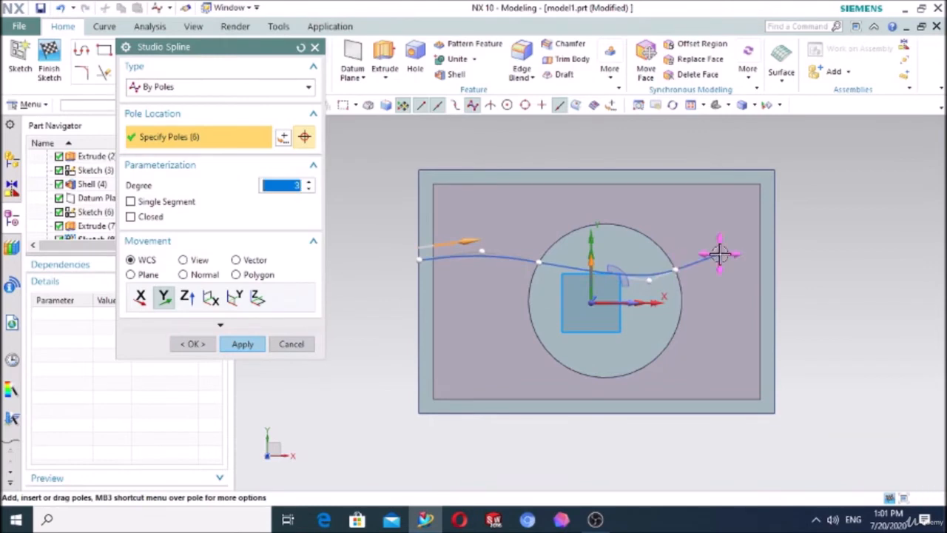
{"action": "left_click", "coordinate": [775, 266]}
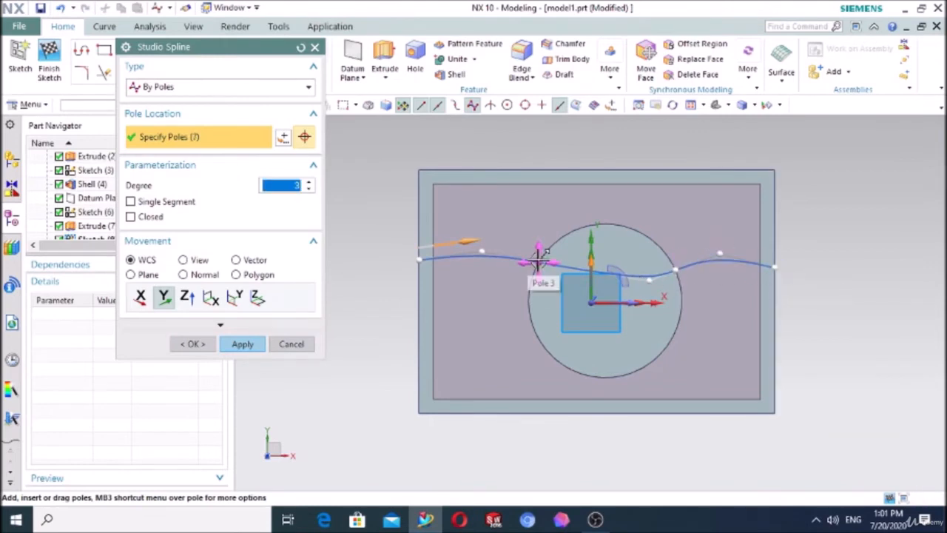
Step: Deepen the spline's wave over the cylinder by moving the third pole down and the fourth pole up, and finish the sketch
{"action": "left_click_drag", "start_coordinate": [538, 259], "coordinate": [538, 323]}
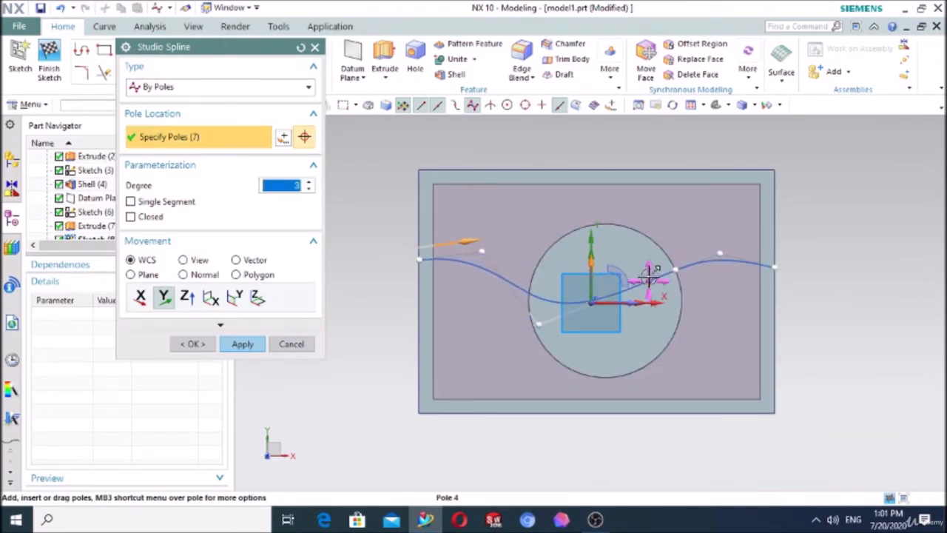
{"action": "left_click_drag", "start_coordinate": [648, 274], "coordinate": [601, 227]}
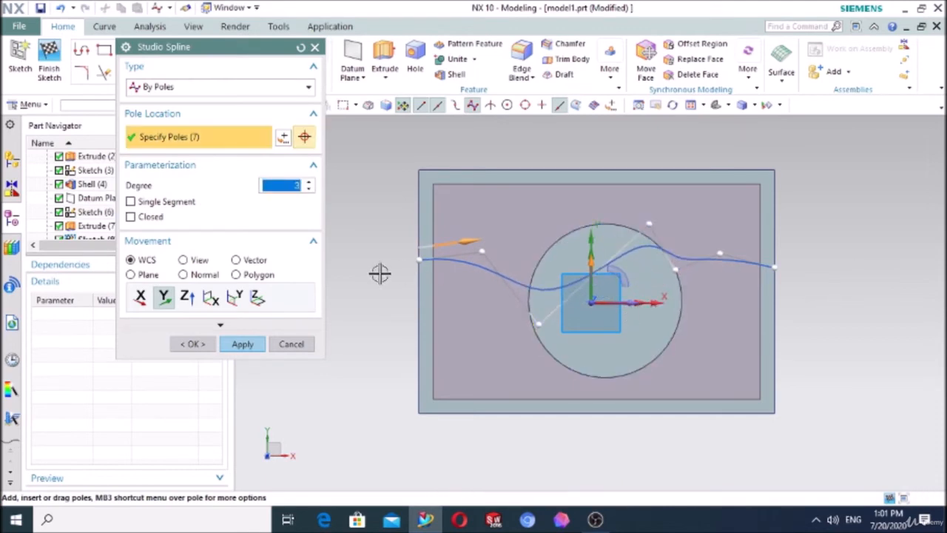
{"action": "left_click", "coordinate": [193, 344]}
{"action": "middle_click_drag", "start_coordinate": [822, 288], "coordinate": [603, 298]}
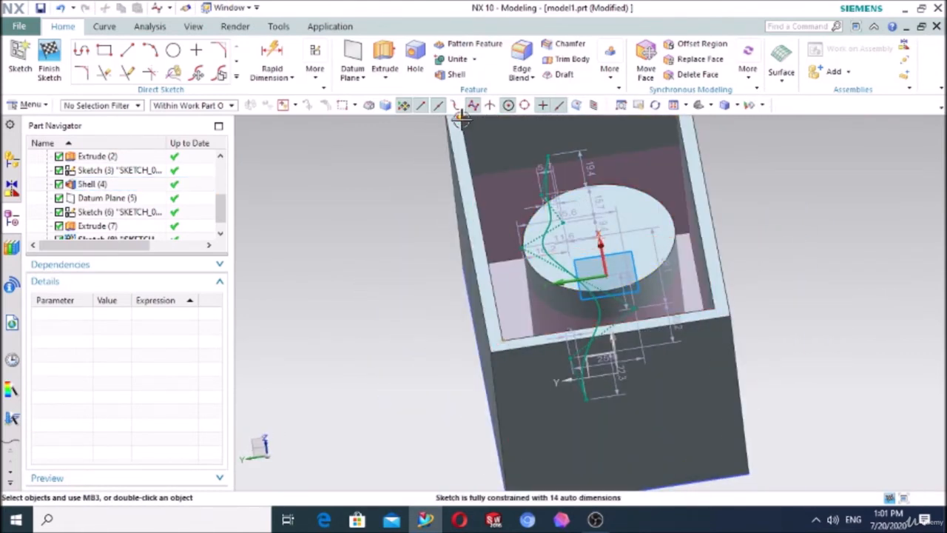
{"action": "left_click", "coordinate": [49, 56]}
Step: Start a Rib on the box body with the spline sketch as its section
{"action": "left_click", "coordinate": [400, 78]}
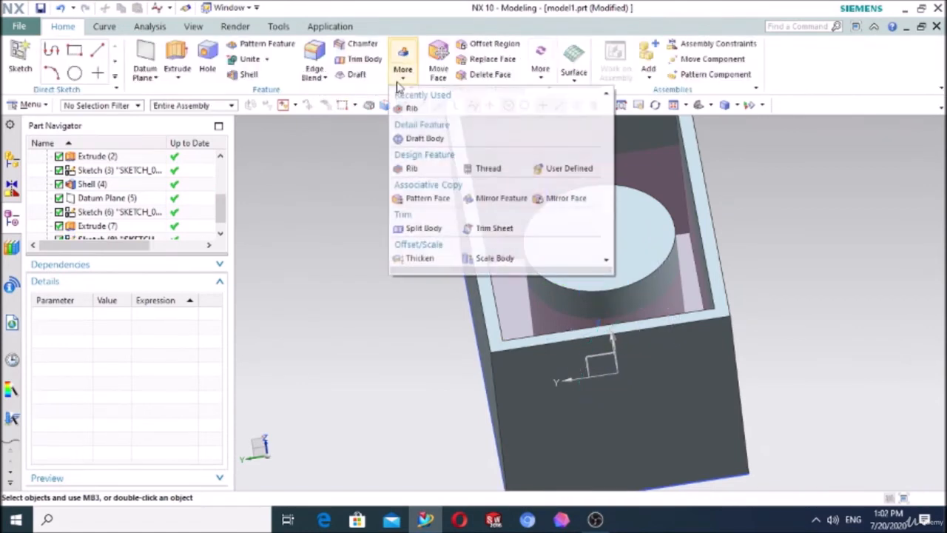
{"action": "left_click", "coordinate": [410, 109]}
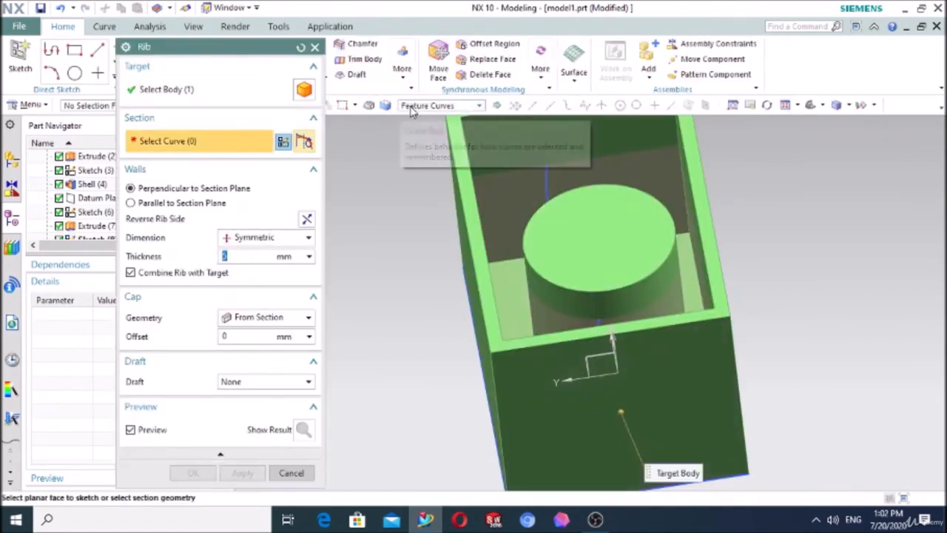
{"action": "left_click", "coordinate": [549, 186]}
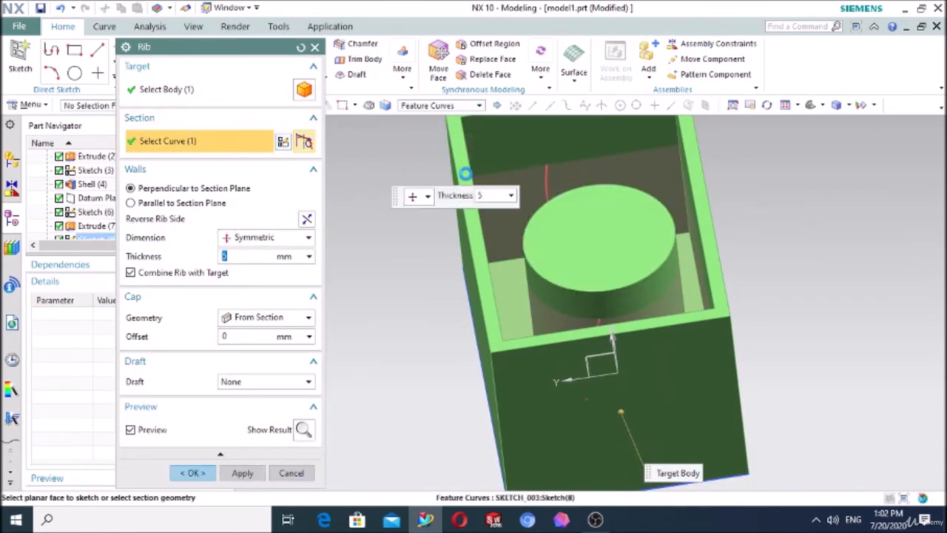
{"action": "middle_click_drag", "start_coordinate": [715, 187], "coordinate": [660, 227]}
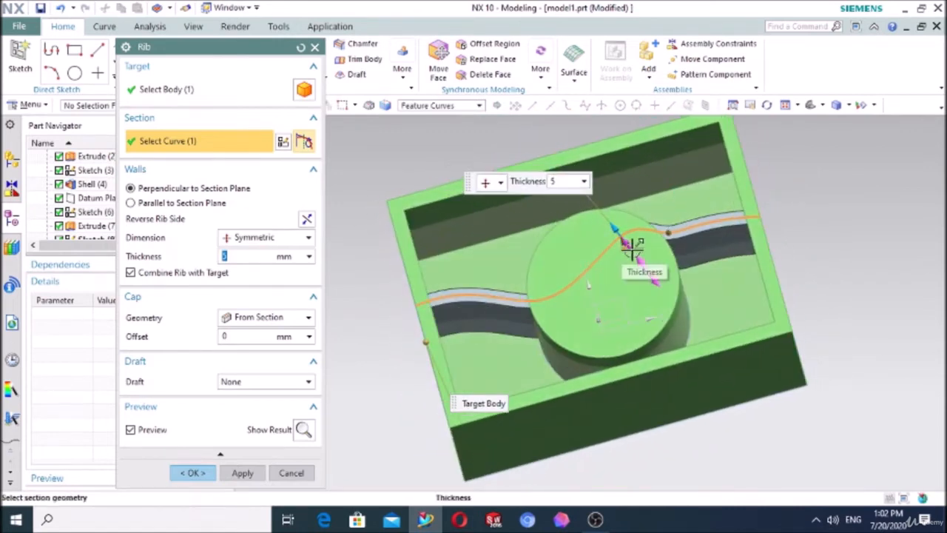
Step: Set the rib thickness to 20 mm and try walls parallel to the section plane with the side reversed before restoring perpendicular walls
{"action": "left_click_drag", "start_coordinate": [629, 248], "coordinate": [649, 271]}
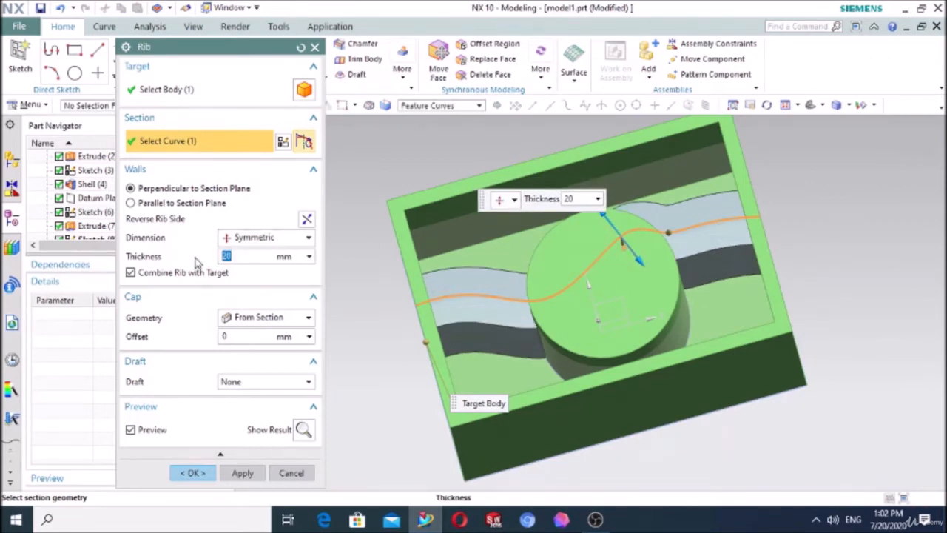
{"action": "left_click", "coordinate": [131, 203]}
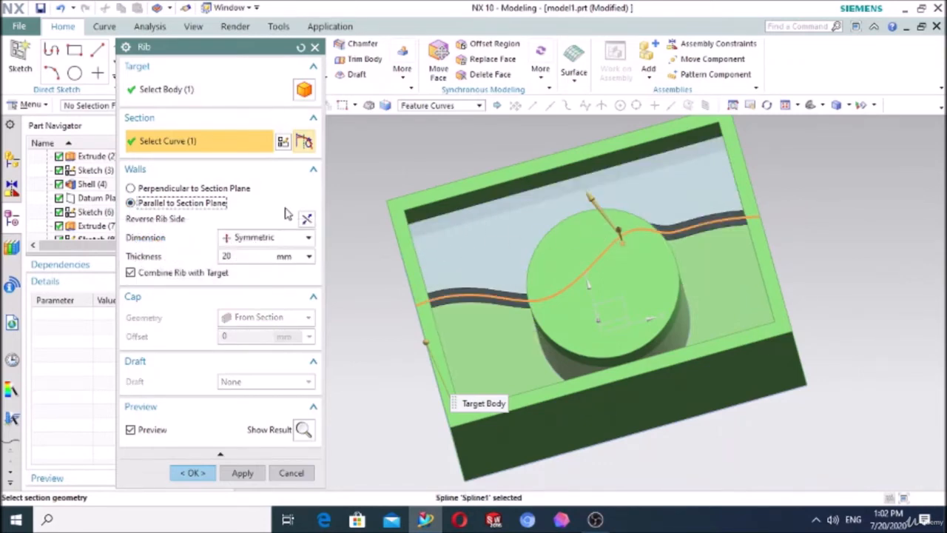
{"action": "left_click", "coordinate": [307, 221]}
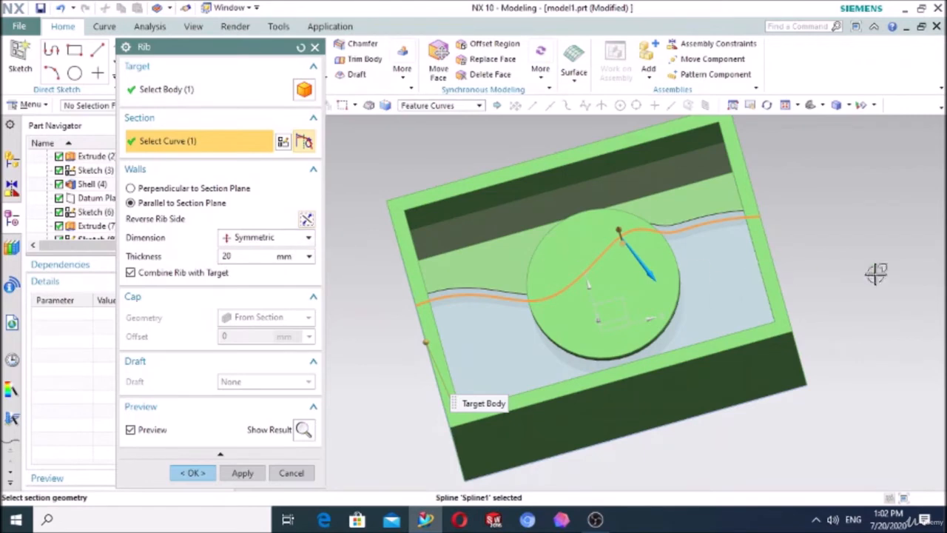
{"action": "middle_click_drag", "start_coordinate": [876, 273], "coordinate": [725, 373]}
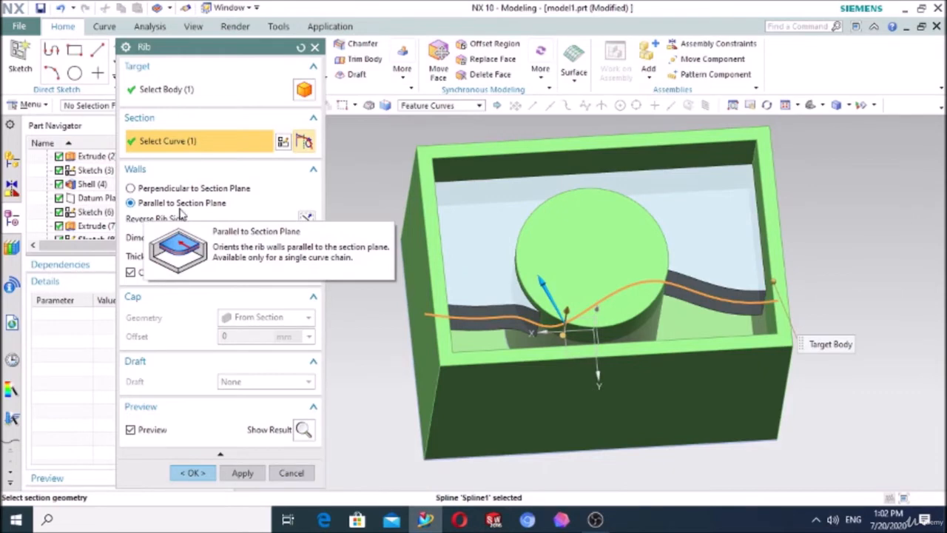
{"action": "left_click", "coordinate": [130, 189]}
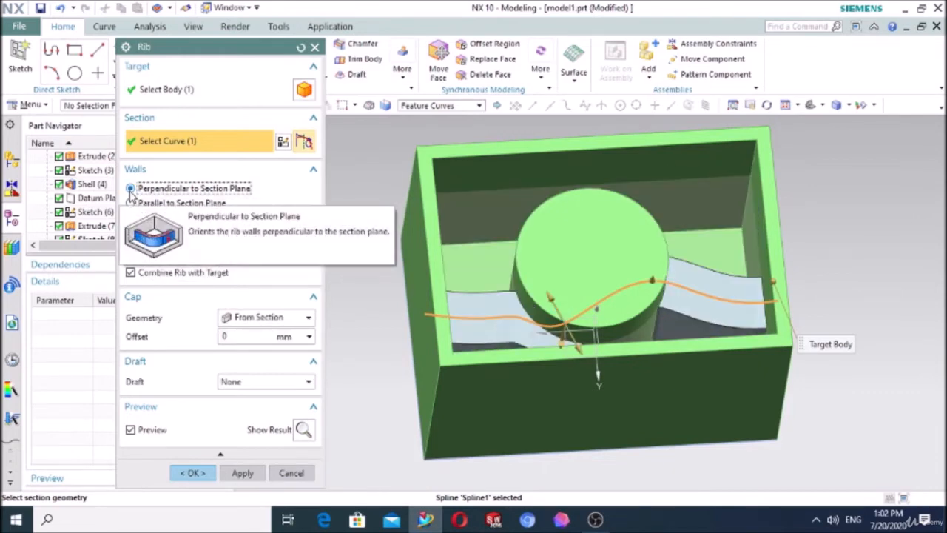
{"action": "middle_click_drag", "start_coordinate": [764, 247], "coordinate": [536, 338]}
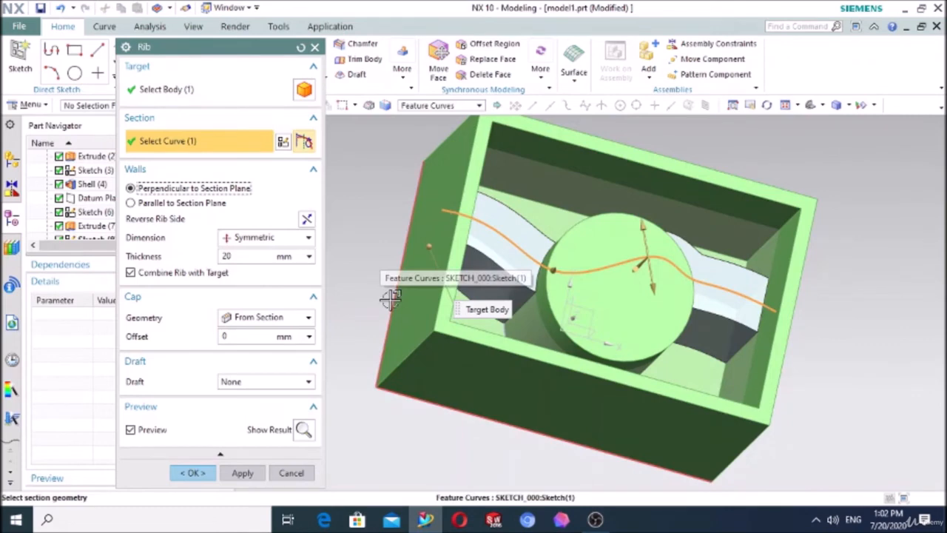
Step: Try capping the rib with From Selected geometry, using the cylinder's top face
{"action": "left_click", "coordinate": [223, 320]}
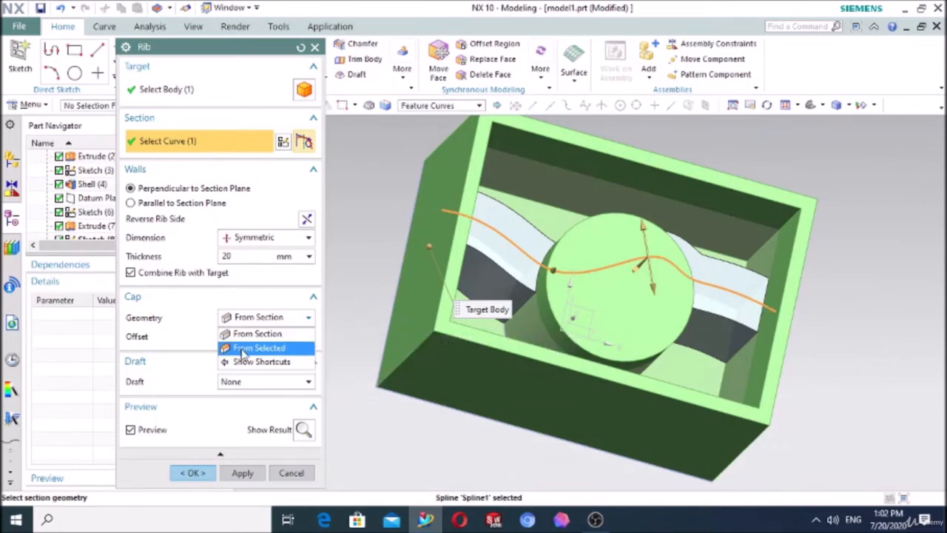
{"action": "left_click", "coordinate": [251, 350]}
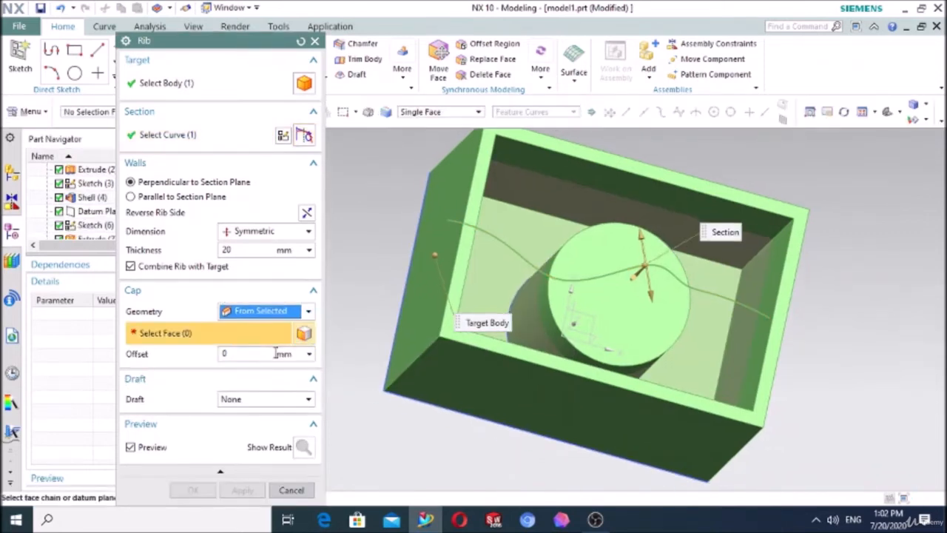
{"action": "middle_click_drag", "start_coordinate": [446, 453], "coordinate": [444, 417]}
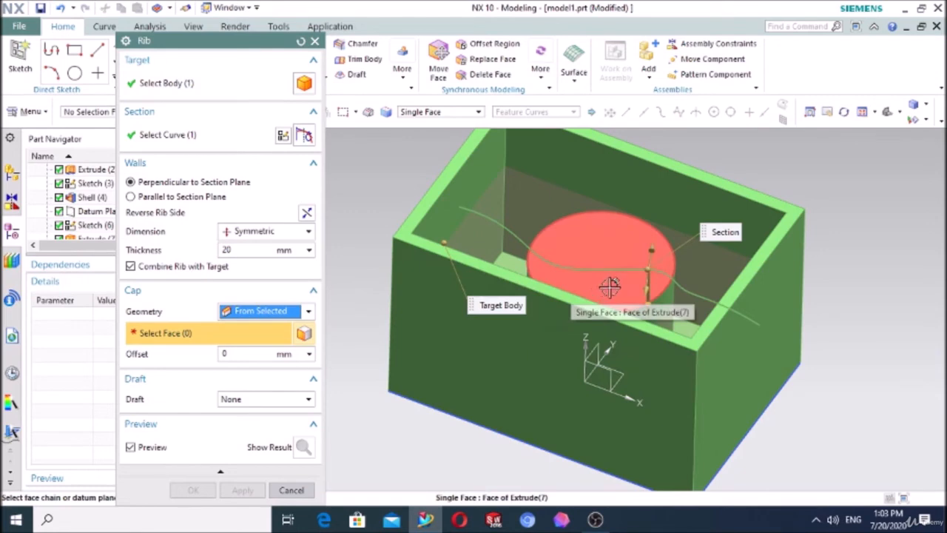
{"action": "left_click", "coordinate": [609, 288]}
{"action": "left_click", "coordinate": [688, 300]}
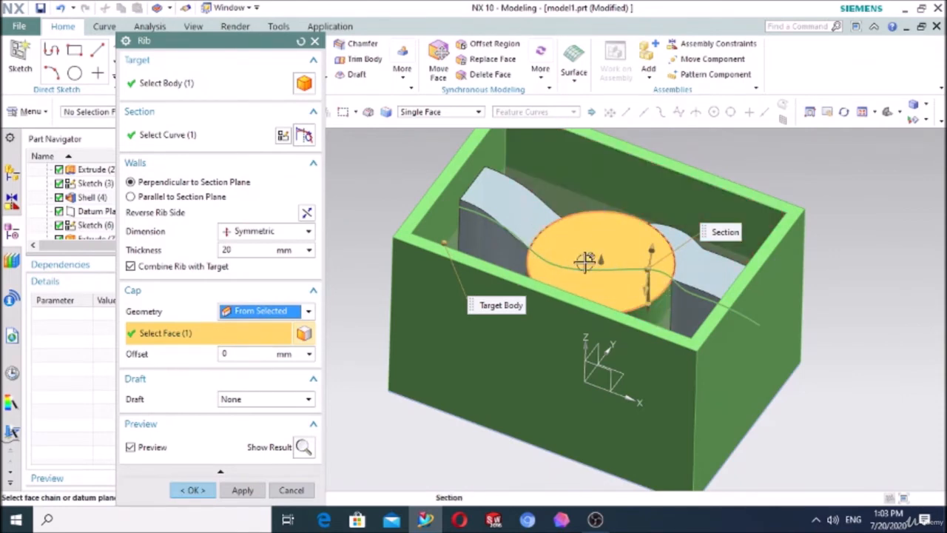
Step: Switch the rib's cap geometry back to From Section and offset the cap by 22 mm
{"action": "left_click", "coordinate": [258, 318]}
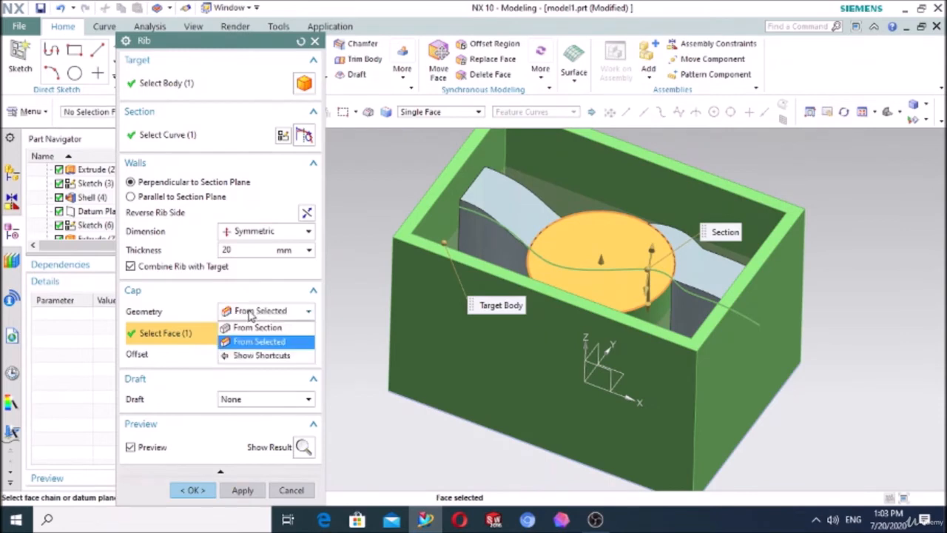
{"action": "left_click", "coordinate": [245, 329]}
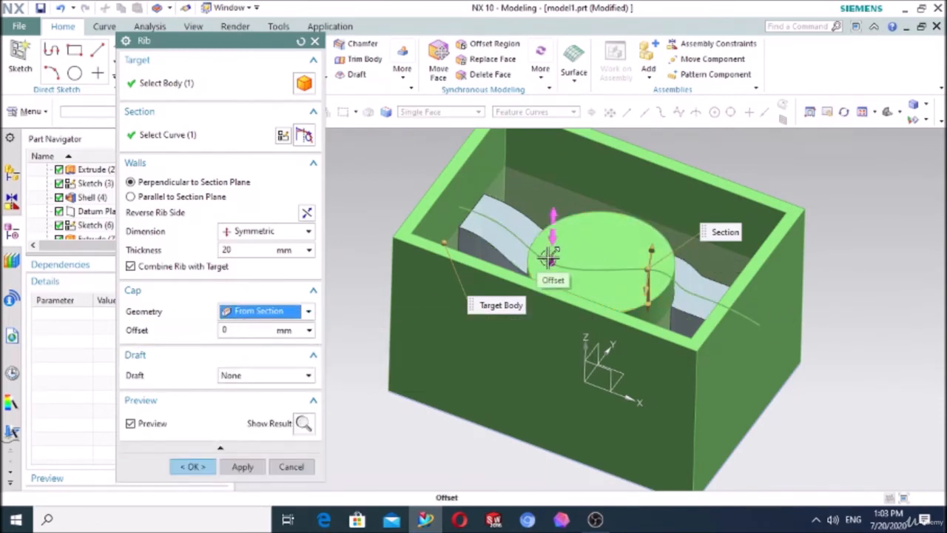
{"action": "left_click_drag", "start_coordinate": [551, 253], "coordinate": [544, 216]}
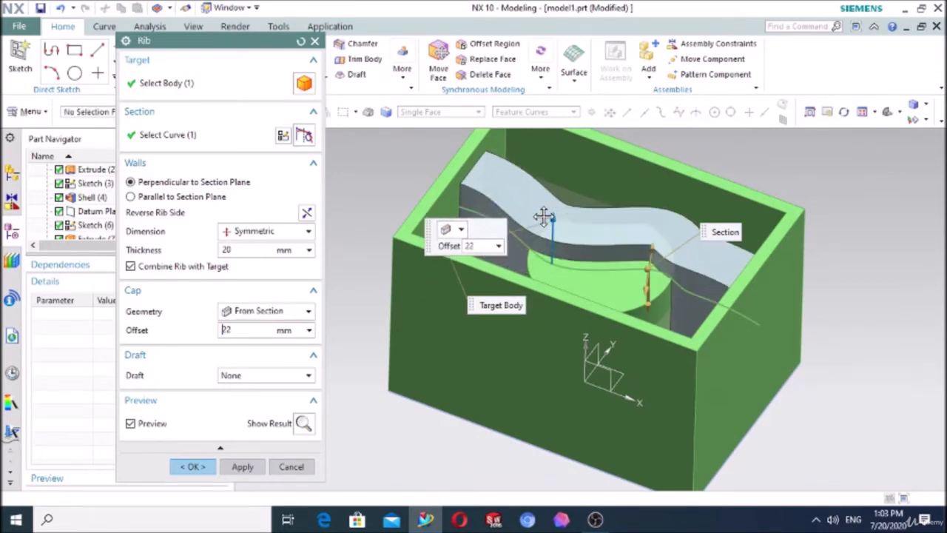
Step: Try the From Selected cap with the 22 mm offset and add a second cylinder face to the cap selection
{"action": "left_click", "coordinate": [266, 311]}
{"action": "left_click", "coordinate": [257, 346]}
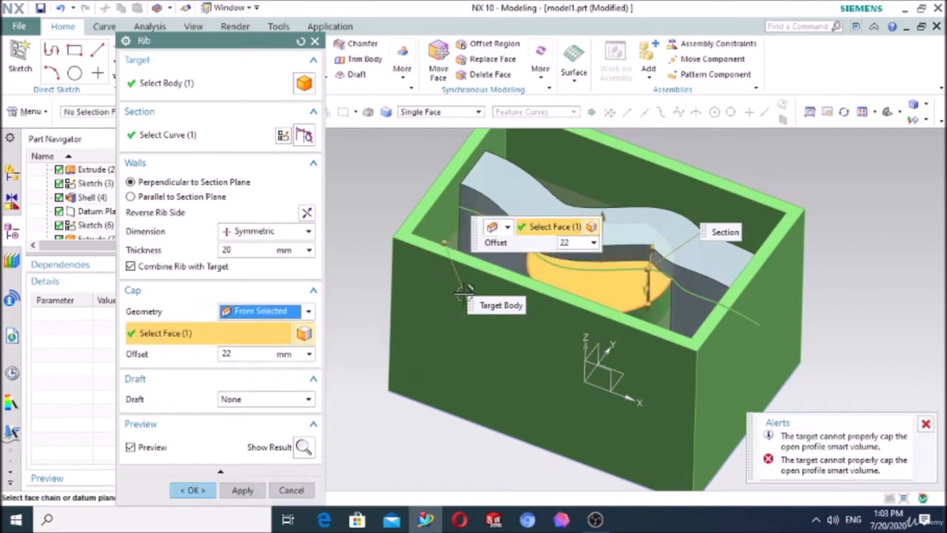
{"action": "left_click", "coordinate": [594, 274]}
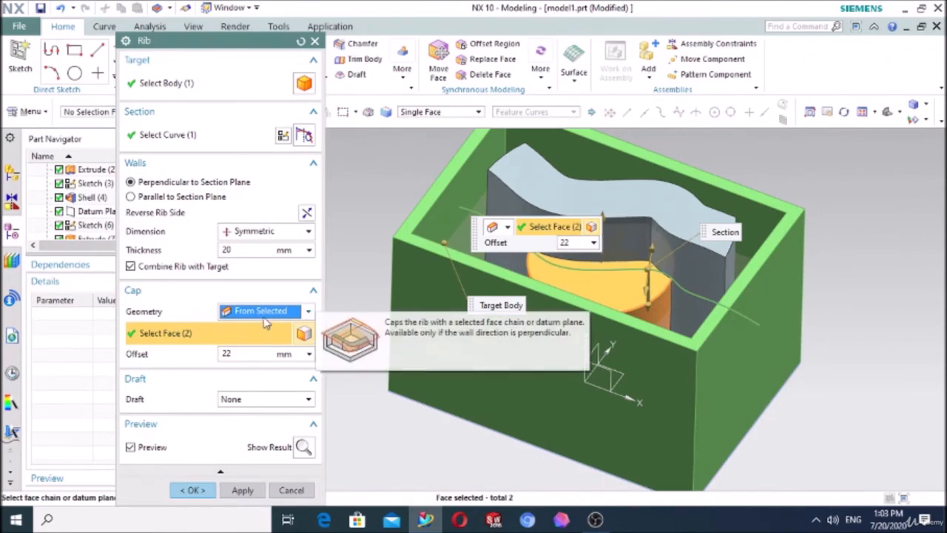
Step: Reset the Rib settings and create a 2 mm symmetric rib from the spline, perpendicular to the section plane and capped by the cylinder's top face
{"action": "left_click", "coordinate": [300, 42]}
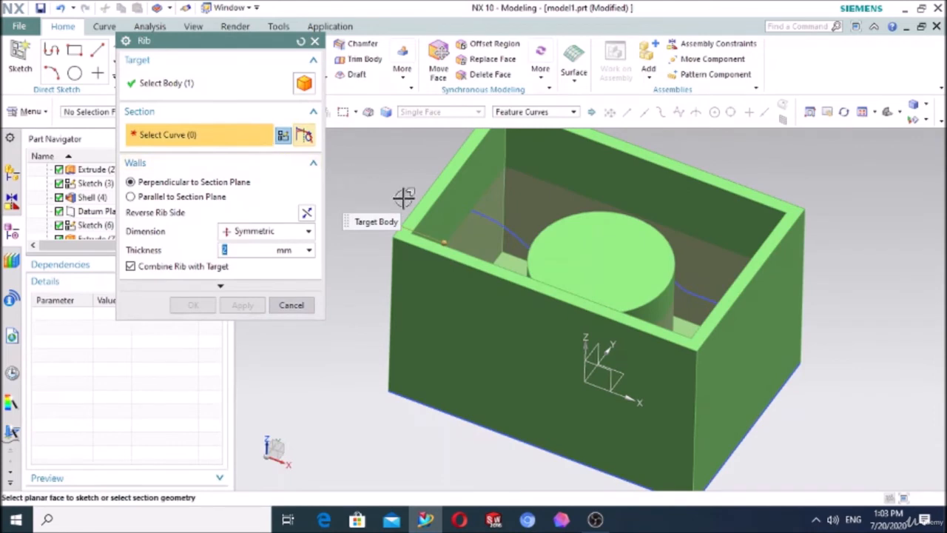
{"action": "left_click", "coordinate": [489, 215]}
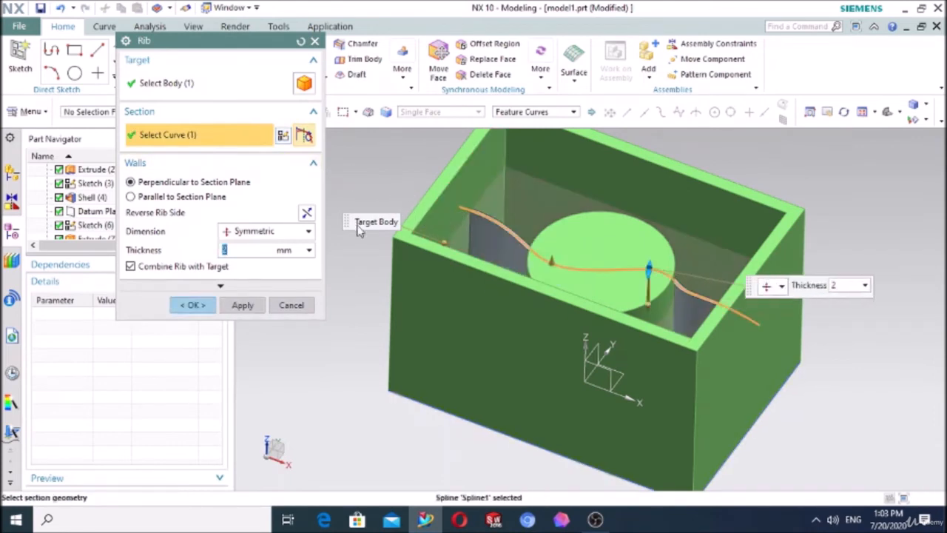
{"action": "left_click", "coordinate": [220, 286]}
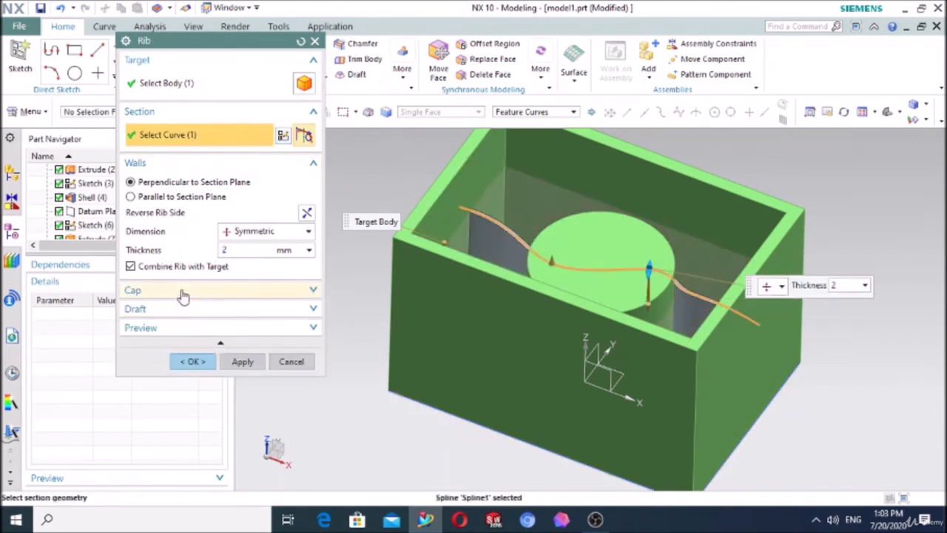
{"action": "left_click", "coordinate": [184, 294]}
{"action": "left_click", "coordinate": [230, 312]}
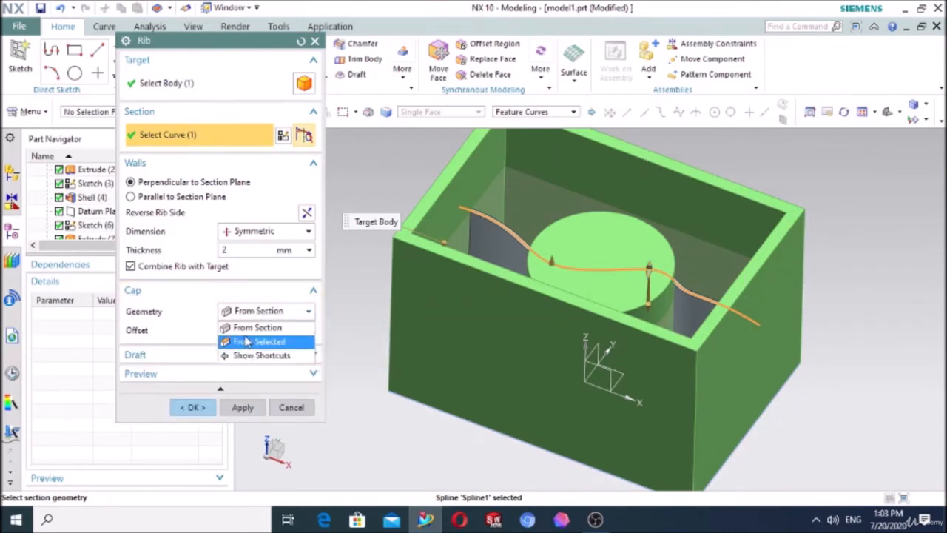
{"action": "left_click", "coordinate": [247, 340]}
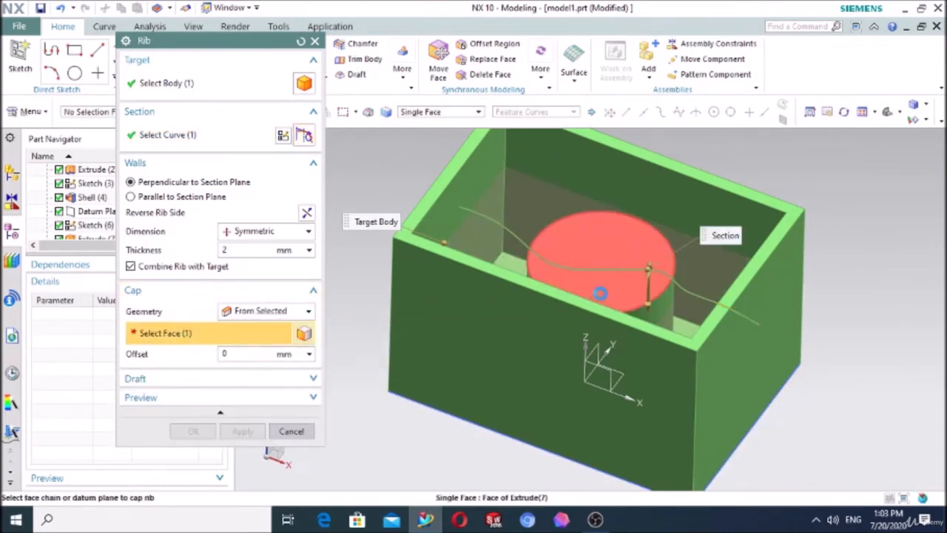
{"action": "left_click", "coordinate": [601, 293]}
{"action": "mouse_move", "coordinate": [729, 170]}
{"action": "middle_mouse_down"}
{"action": "mouse_move", "coordinate": [693, 175]}
{"action": "mouse_move", "coordinate": [715, 180]}
{"action": "middle_mouse_up"}
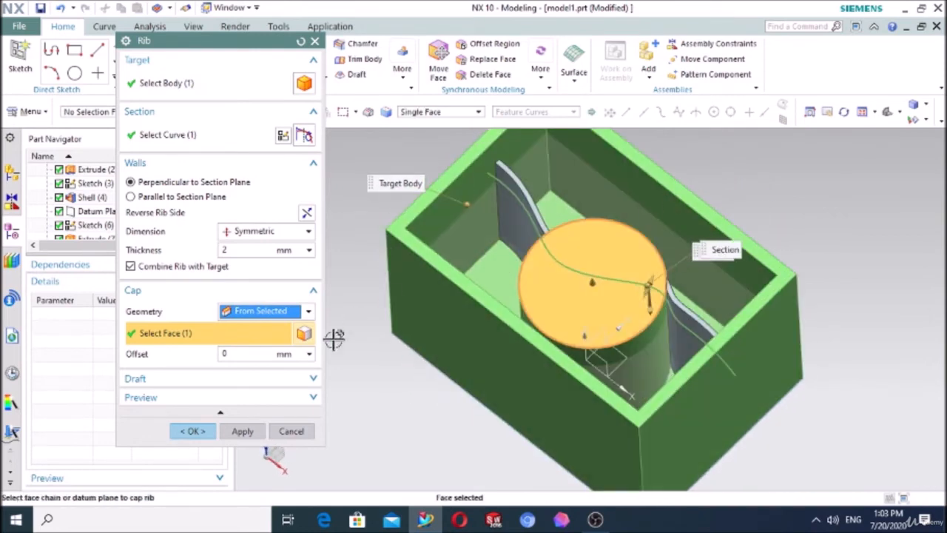
{"action": "left_click", "coordinate": [191, 431]}
{"action": "middle_click_drag", "start_coordinate": [728, 135], "coordinate": [617, 245]}
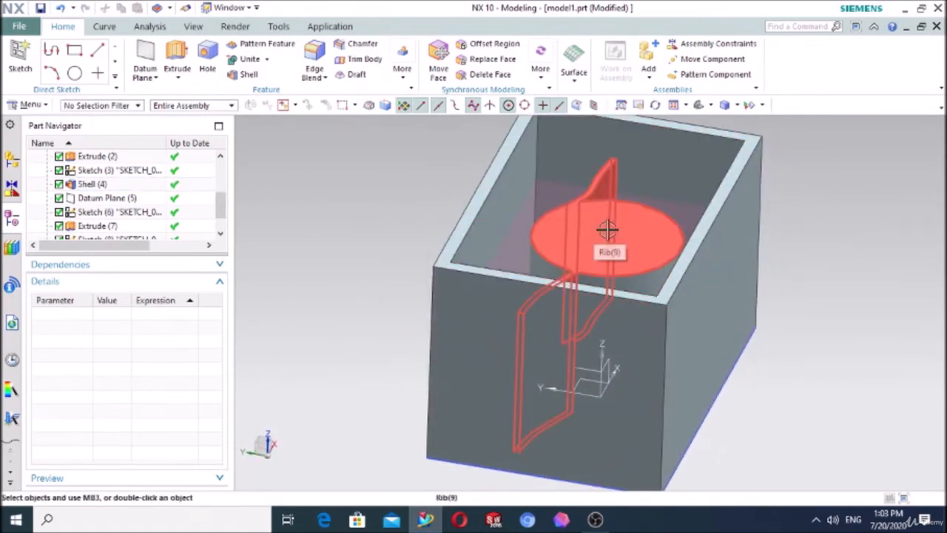
Step: Edit the existing rib so its cap is offset 6 mm from the selected top face of the cylinder
{"action": "scroll", "coordinate": [111, 214], "scroll_direction": "down", "scroll_amount": 2}
{"action": "double_click", "coordinate": [89, 225]}
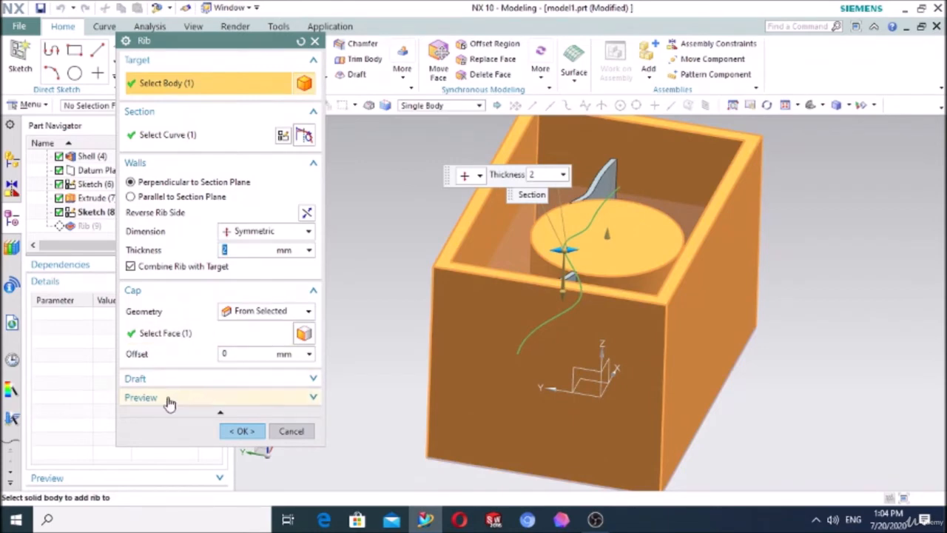
{"action": "left_click", "coordinate": [169, 334]}
{"action": "left_click", "coordinate": [231, 354]}
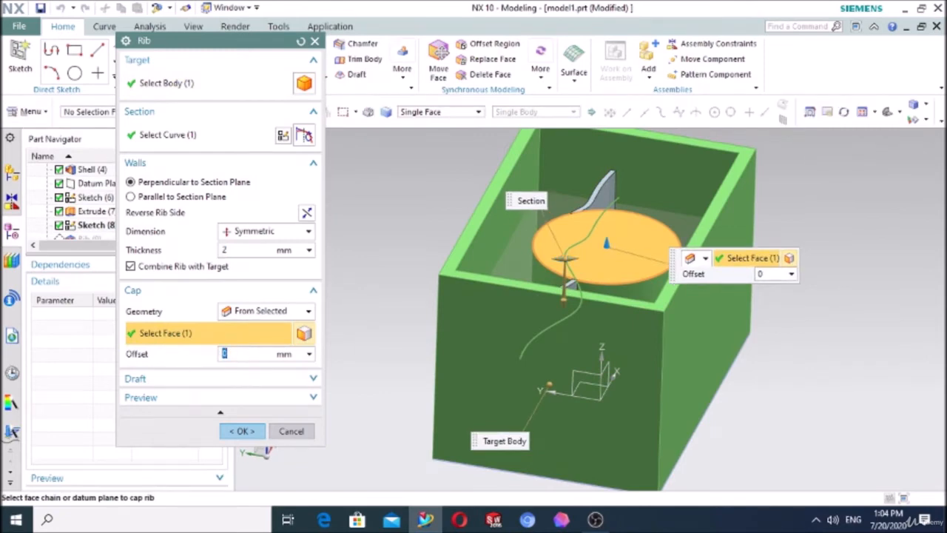
{"action": "key", "text": "Return"}
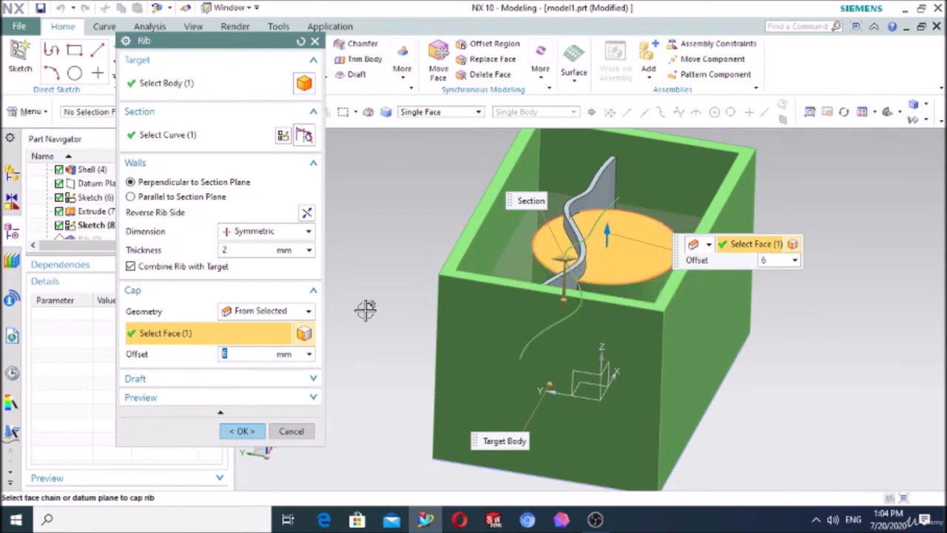
{"action": "left_click", "coordinate": [243, 431]}
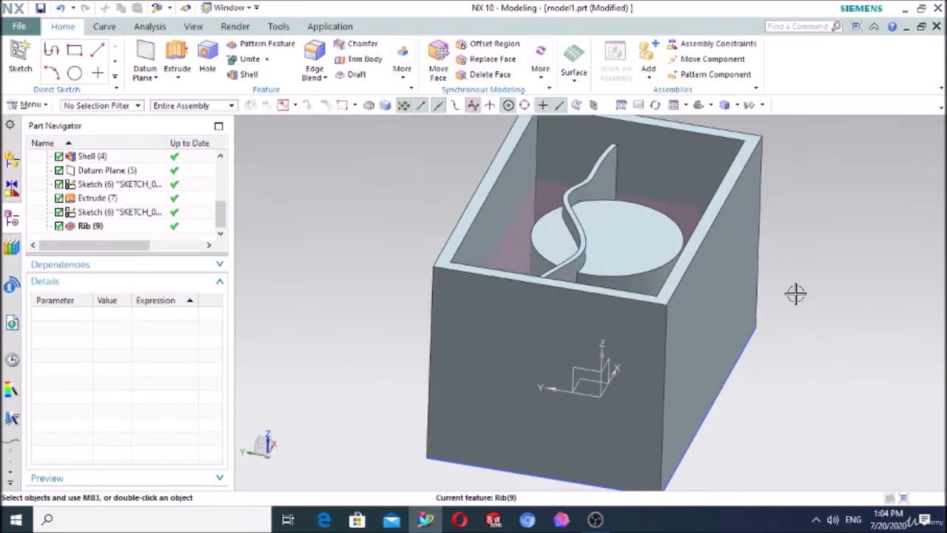
{"action": "mouse_move", "coordinate": [795, 291]}
{"action": "middle_mouse_down"}
{"action": "mouse_move", "coordinate": [823, 294]}
{"action": "mouse_move", "coordinate": [809, 301]}
{"action": "mouse_move", "coordinate": [797, 281]}
{"action": "mouse_move", "coordinate": [795, 294]}
{"action": "mouse_move", "coordinate": [812, 294]}
{"action": "middle_mouse_up"}
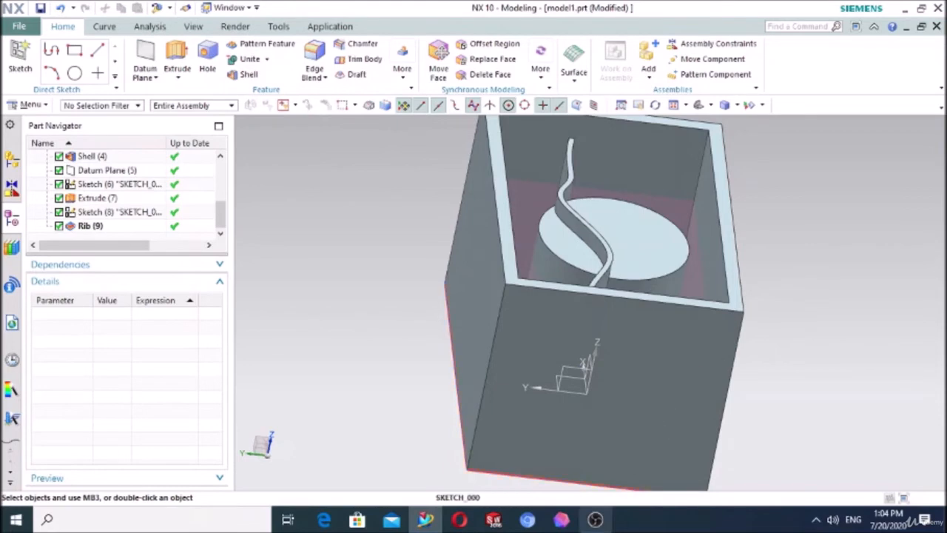
{"action": "left_click", "coordinate": [595, 519]}
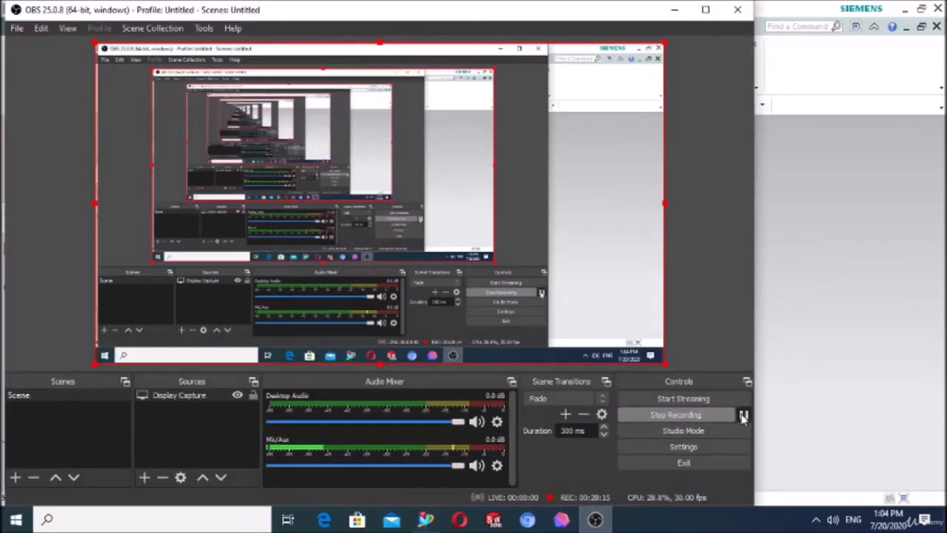
{"action": "left_click", "coordinate": [743, 415]}
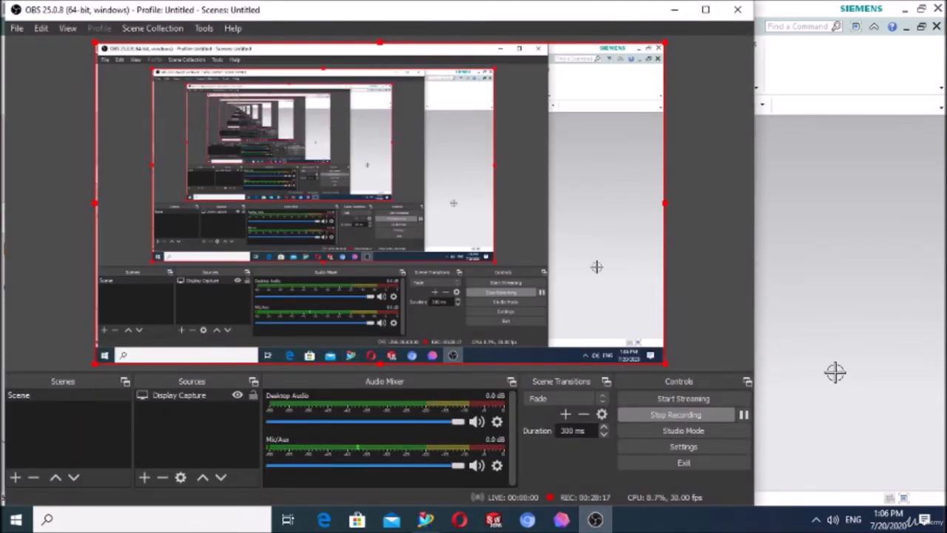
{"action": "left_click", "coordinate": [835, 372]}
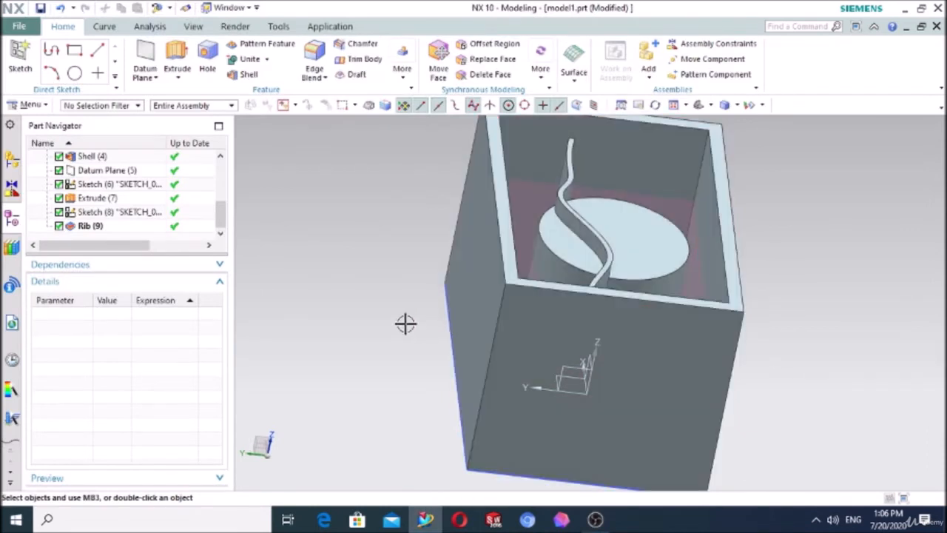
Step: Delete the box extrusion together with the features that depend on it, and dismiss the information report
{"action": "left_click", "coordinate": [583, 325]}
{"action": "key", "text": "Delete"}
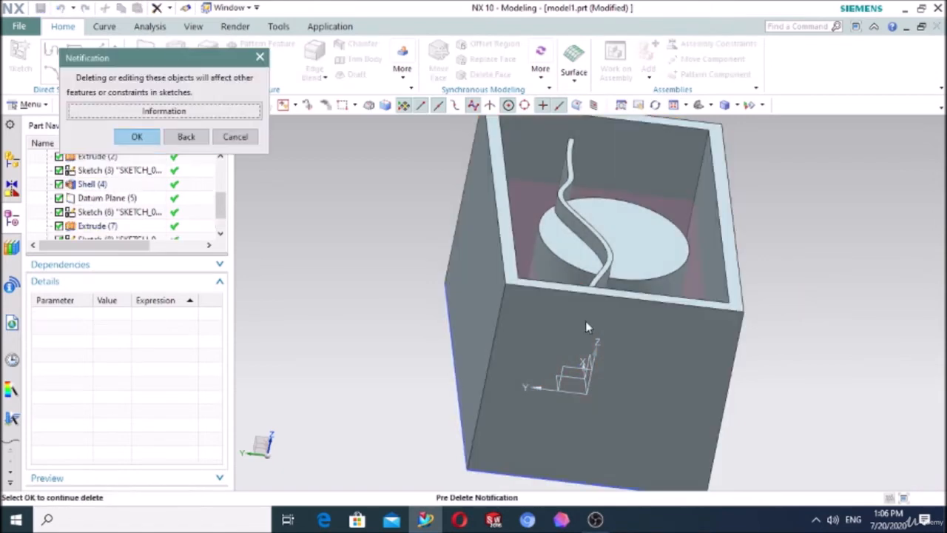
{"action": "left_click", "coordinate": [154, 136]}
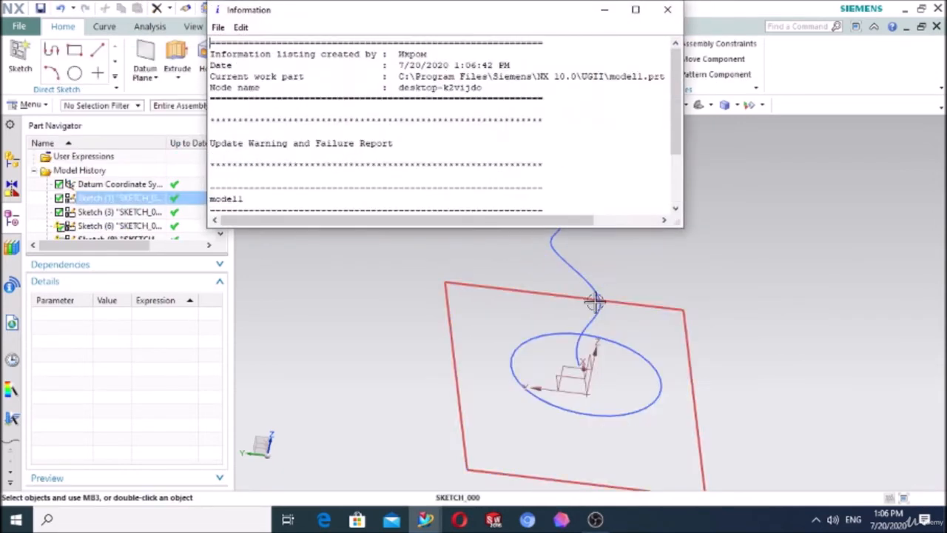
{"action": "left_click", "coordinate": [671, 9]}
Step: Delete the leftover spline, circle and rectangle sketches so only the datum coordinate system is left
{"action": "left_click", "coordinate": [558, 251]}
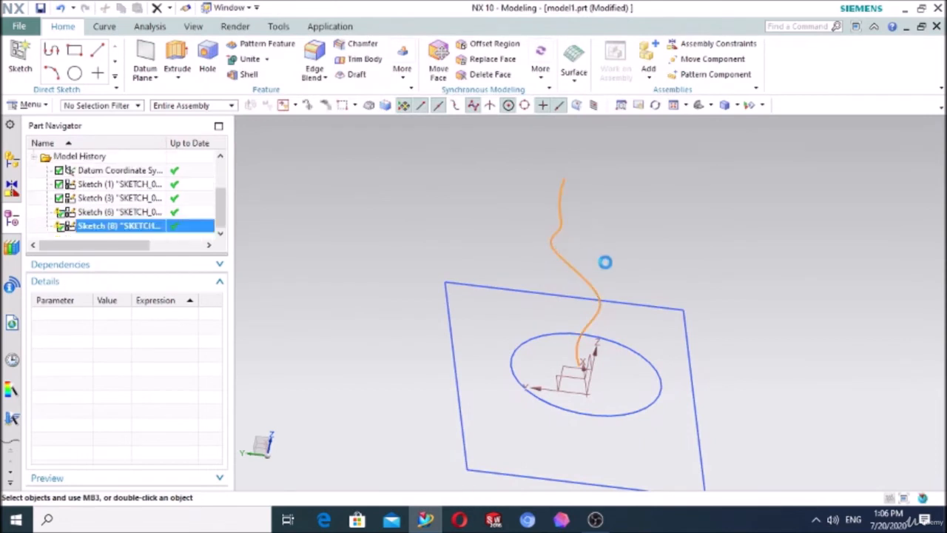
{"action": "key", "text": "Delete"}
{"action": "left_click", "coordinate": [615, 339]}
{"action": "key", "text": "Delete"}
{"action": "left_click", "coordinate": [607, 301]}
{"action": "key", "text": "Delete"}
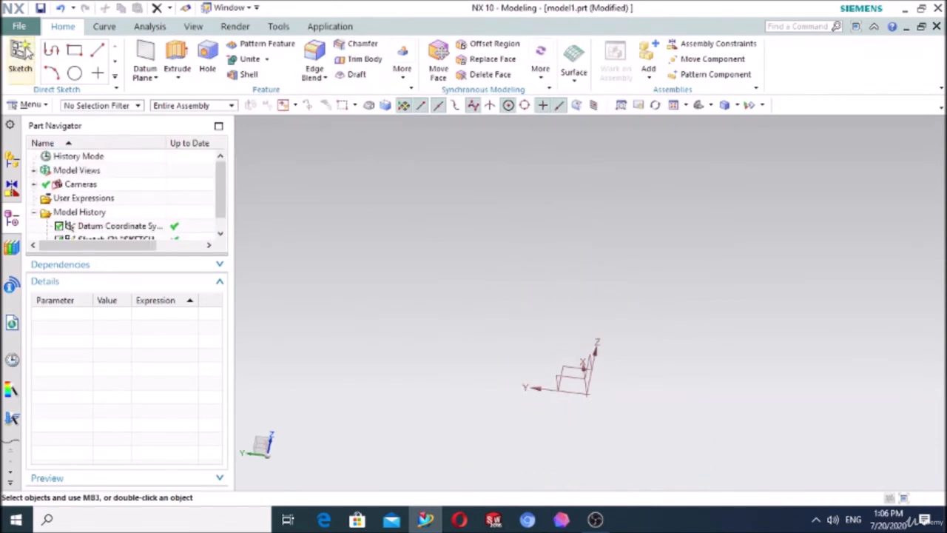
Step: Sketch a circle centred on the origin of the XY plane and finish the sketch
{"action": "left_click", "coordinate": [20, 59]}
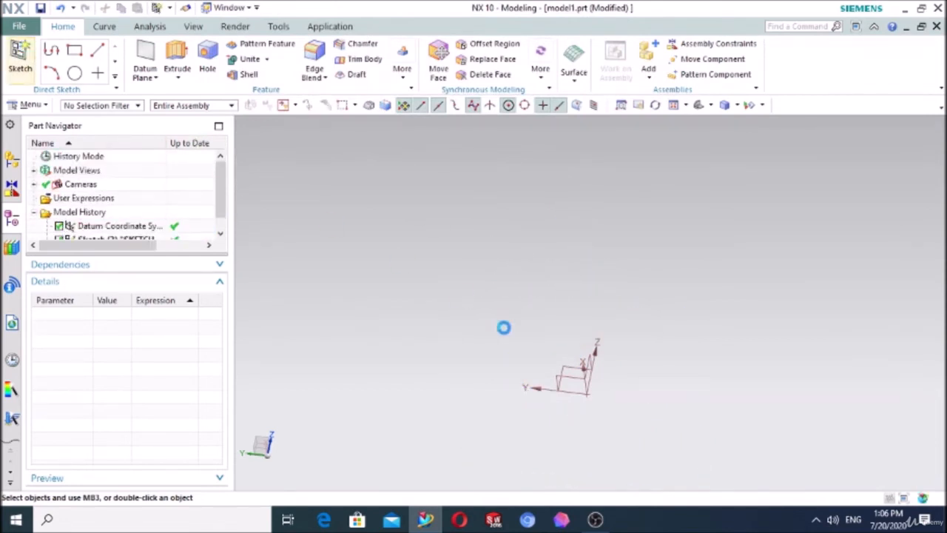
{"action": "left_click", "coordinate": [567, 377]}
{"action": "left_click", "coordinate": [242, 255]}
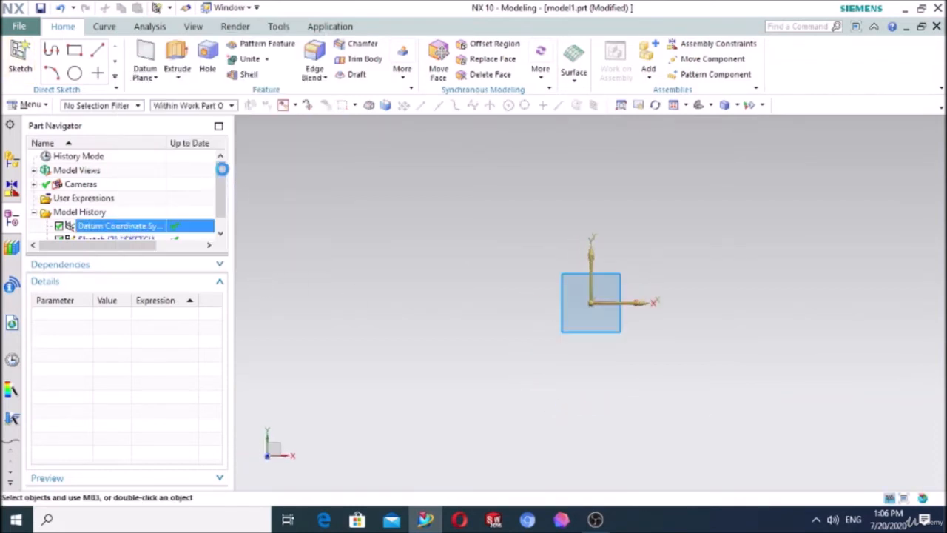
{"action": "left_click", "coordinate": [591, 302]}
{"action": "left_click", "coordinate": [658, 205]}
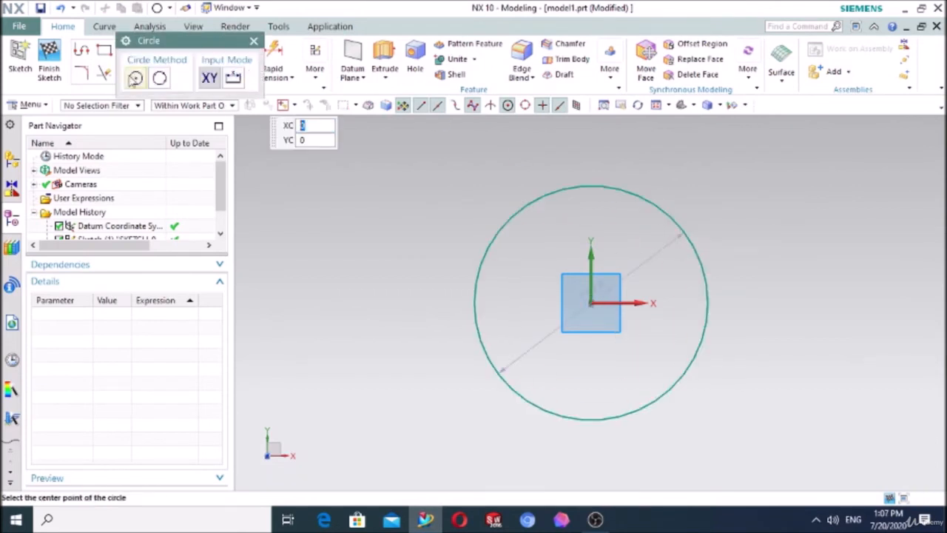
{"action": "left_click", "coordinate": [54, 57]}
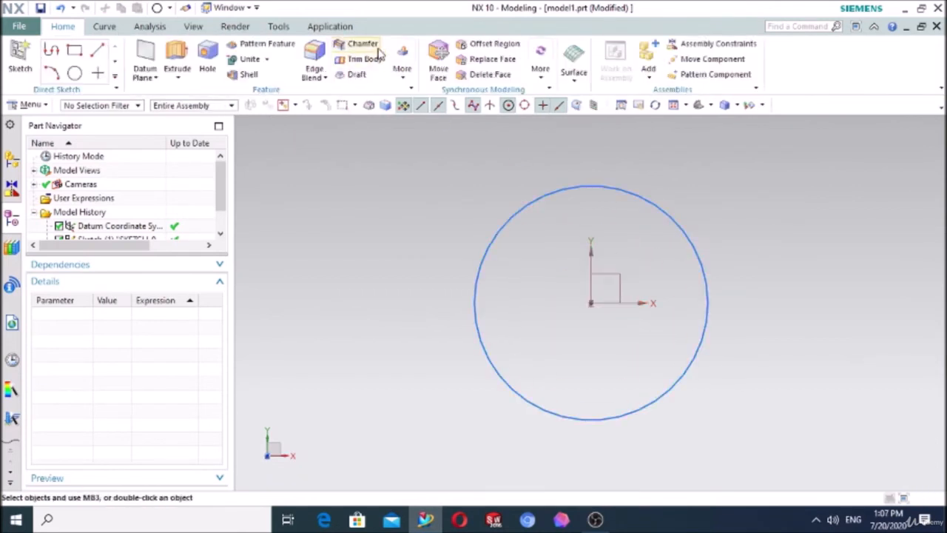
Step: Extrude the circle along Z into a solid cylinder several times taller than its diameter
{"action": "left_click", "coordinate": [177, 59]}
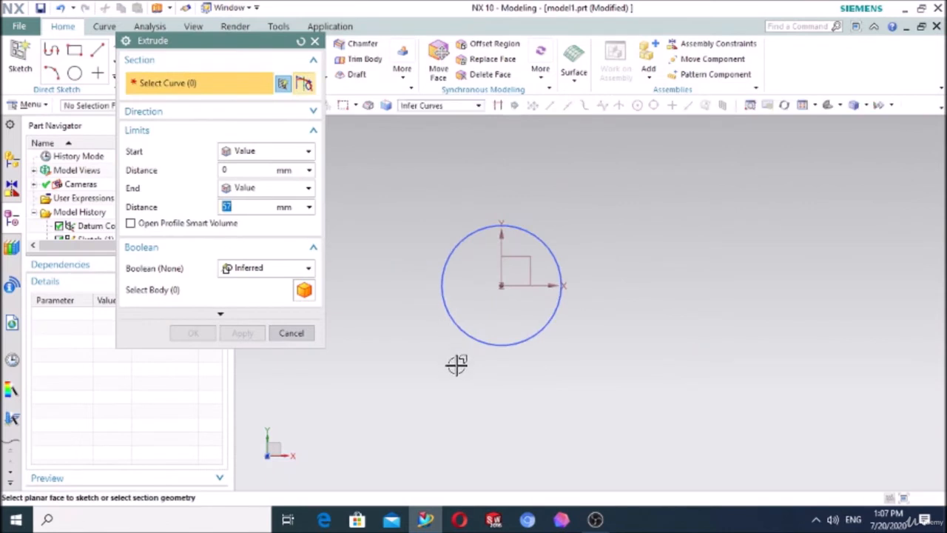
{"action": "middle_click_drag", "start_coordinate": [454, 363], "coordinate": [433, 319]}
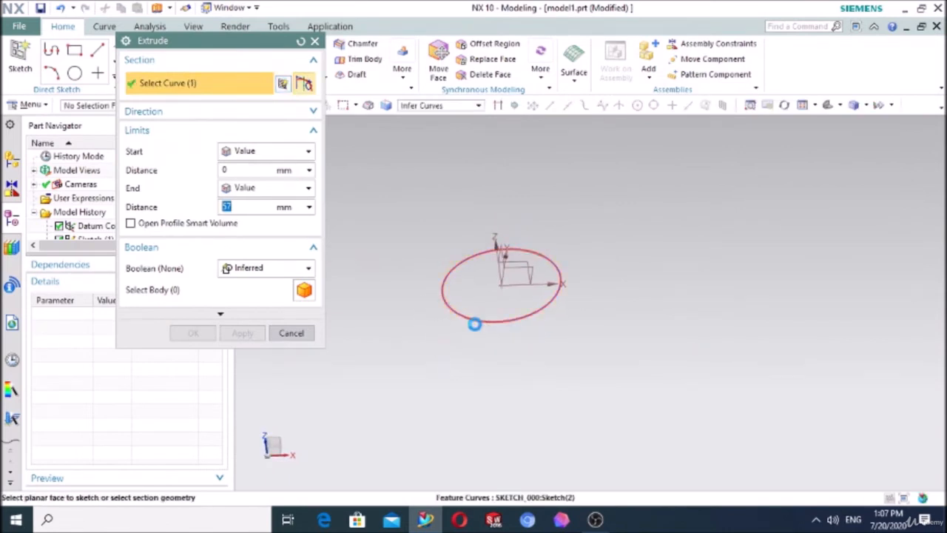
{"action": "left_click", "coordinate": [475, 320]}
{"action": "scroll", "coordinate": [625, 300], "scroll_direction": "down", "scroll_amount": 3}
{"action": "middle_click_drag", "start_coordinate": [628, 298], "coordinate": [570, 265]}
{"action": "left_click_drag", "start_coordinate": [556, 258], "coordinate": [469, 118]}
{"action": "left_click", "coordinate": [189, 334]}
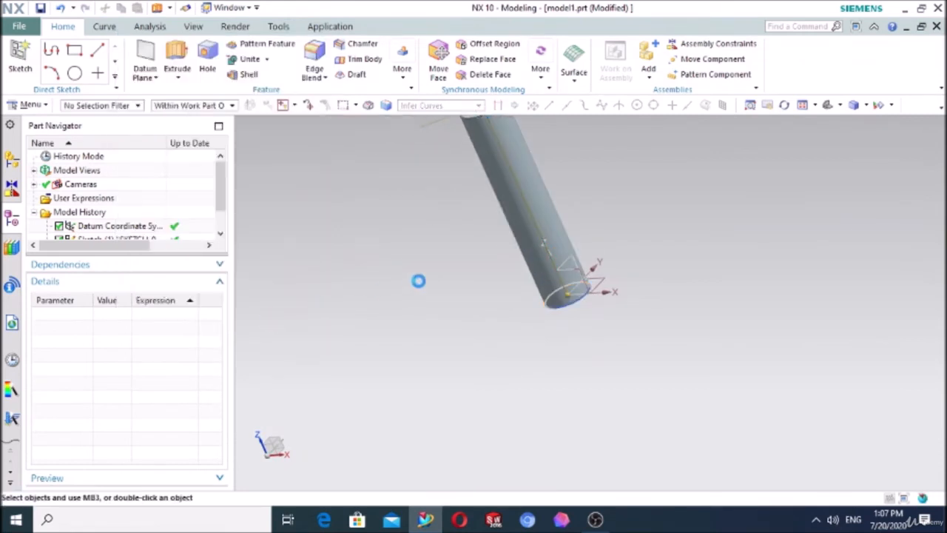
{"action": "left_click", "coordinate": [699, 105]}
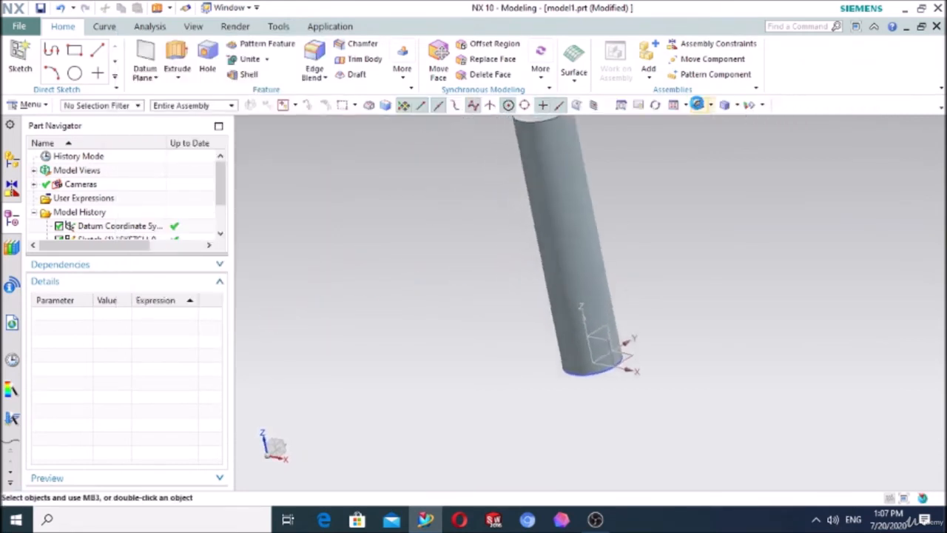
Step: Create a rectangular Groove on the cylinder's side face with a 37 mm groove diameter and 13 mm width
{"action": "left_click", "coordinate": [43, 106]}
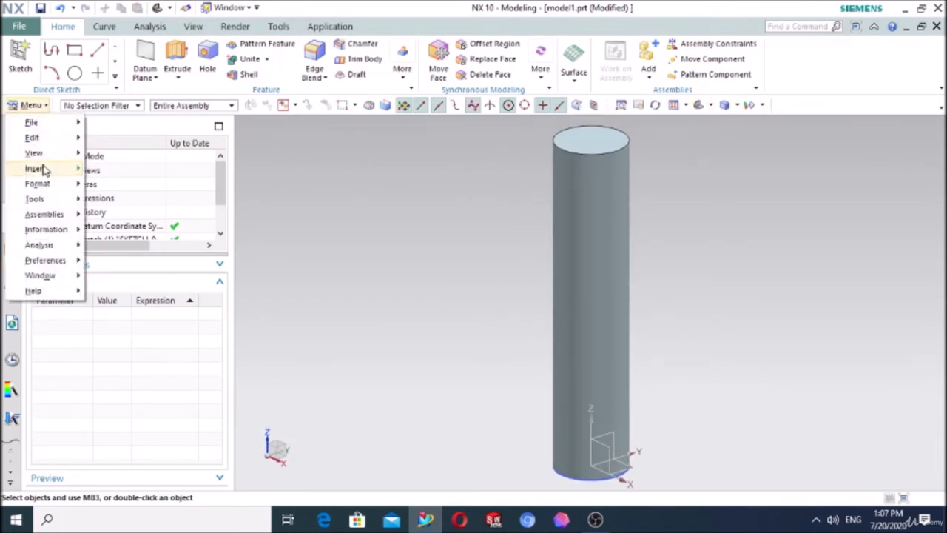
{"action": "mouse_move", "coordinate": [74, 169]}
{"action": "mouse_move", "coordinate": [158, 169]}
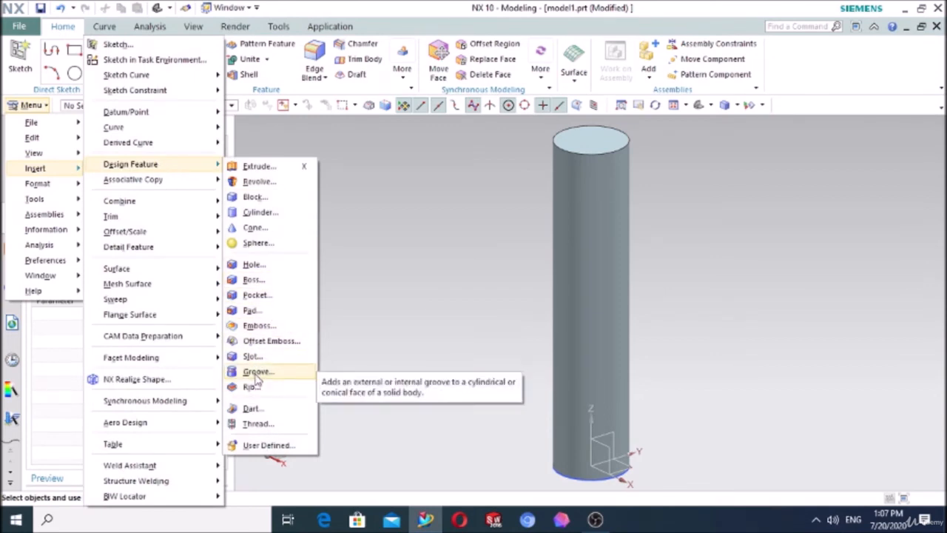
{"action": "left_click", "coordinate": [256, 373]}
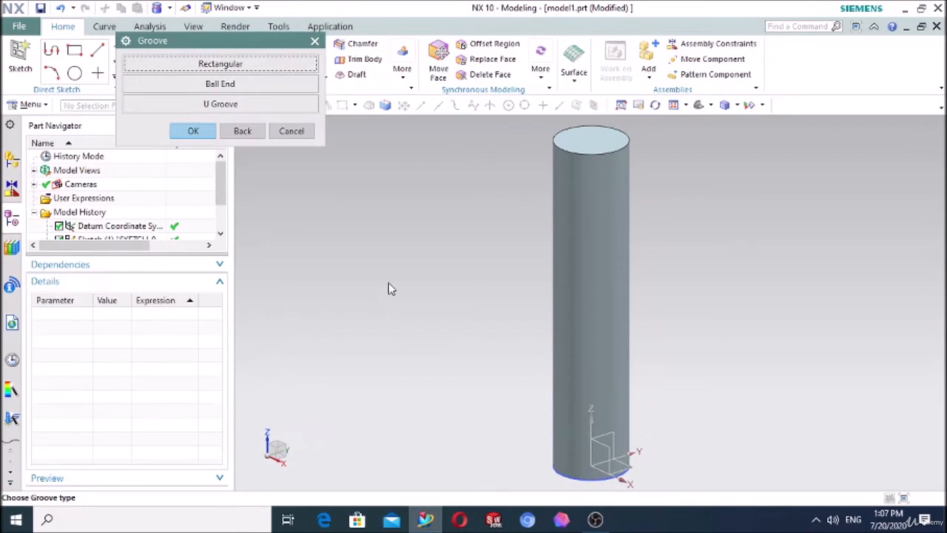
{"action": "left_click", "coordinate": [231, 63]}
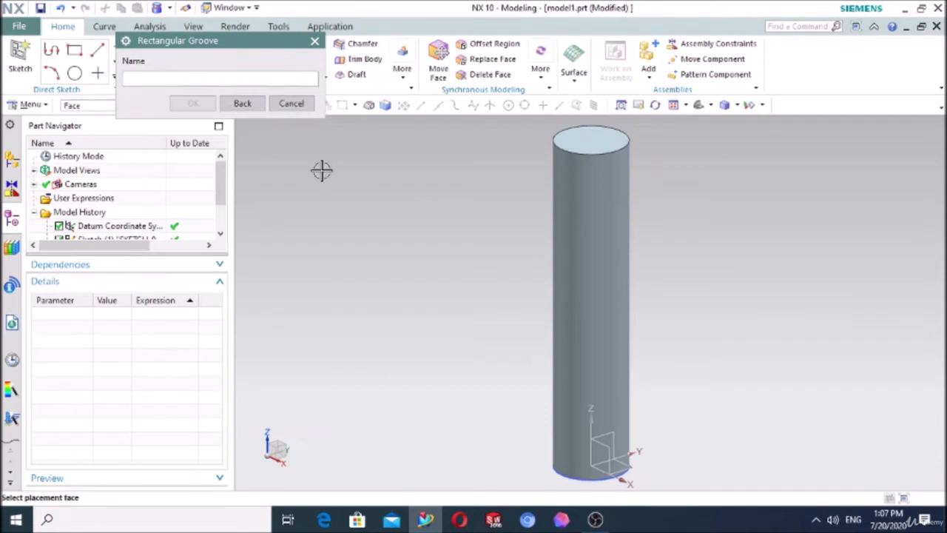
{"action": "left_click", "coordinate": [618, 184]}
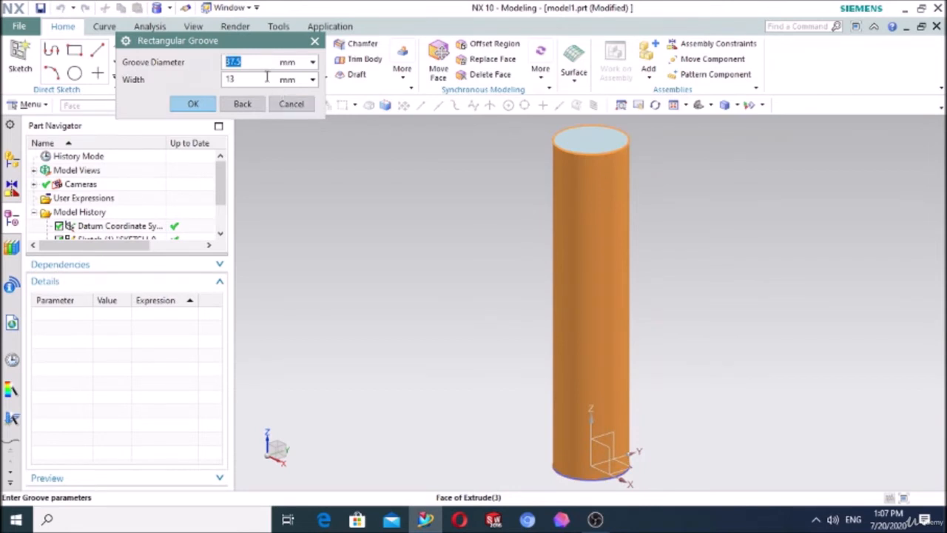
{"action": "left_click_drag", "start_coordinate": [242, 46], "coordinate": [355, 133]}
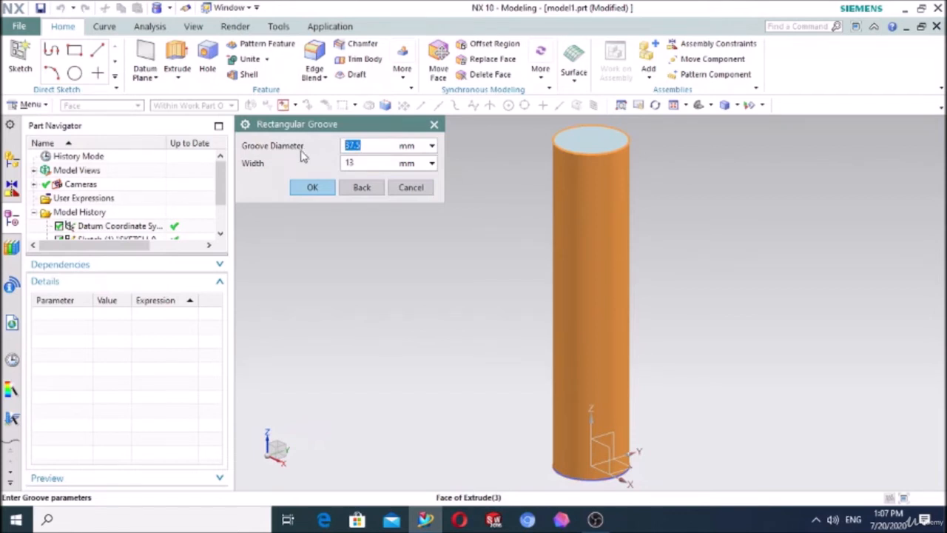
{"action": "left_click", "coordinate": [358, 165]}
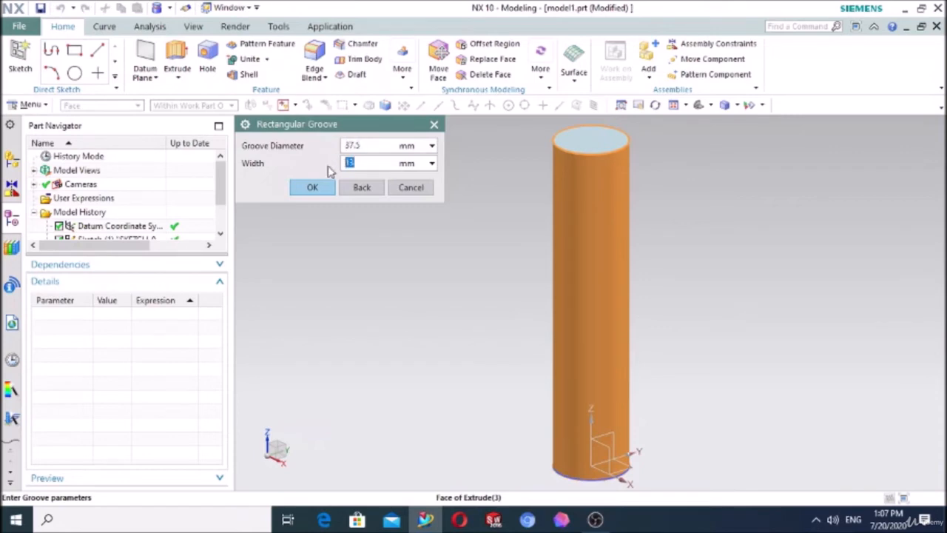
{"action": "left_click", "coordinate": [372, 145]}
{"action": "left_click_drag", "start_coordinate": [354, 129], "coordinate": [309, 139]}
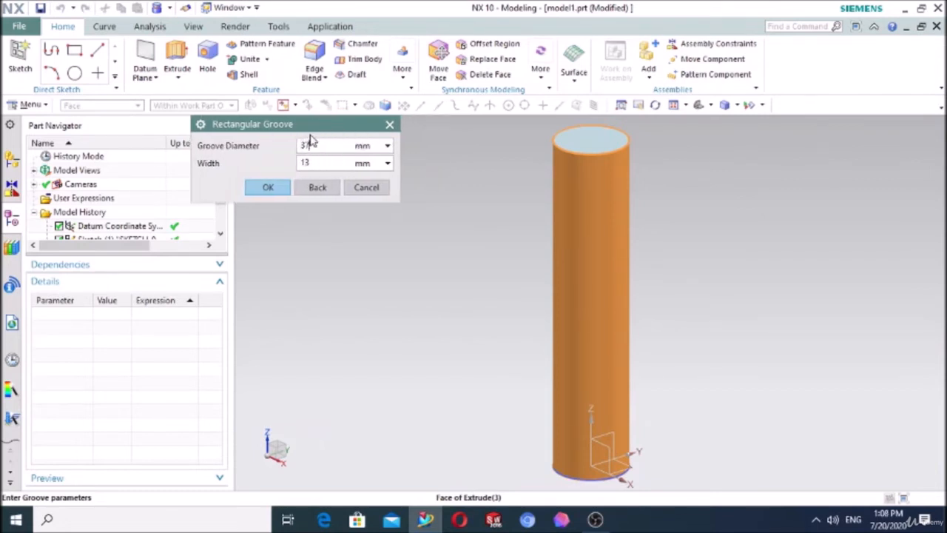
{"action": "left_click", "coordinate": [268, 188]}
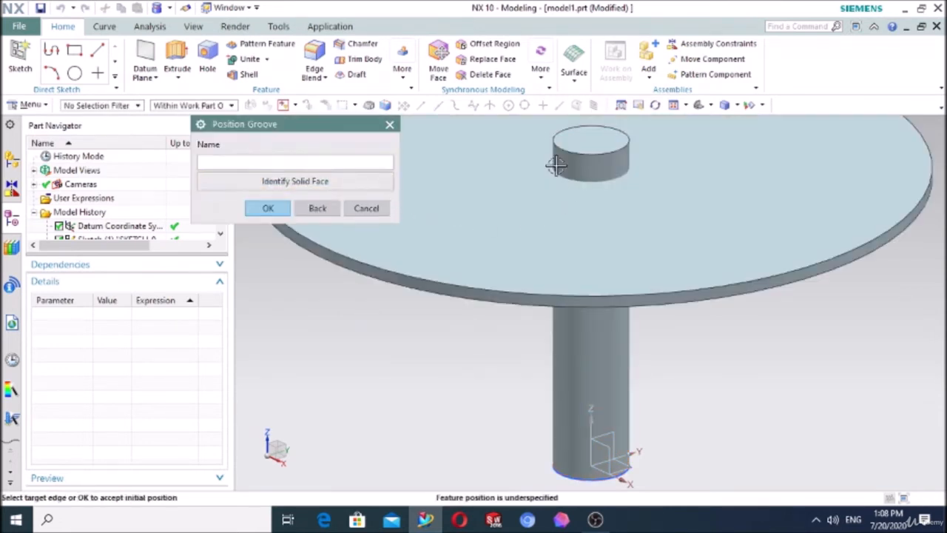
Step: Position the rectangular groove a short distance below the cylinder's top edge, dimensioned from that edge to the groove's edge
{"action": "left_click_drag", "start_coordinate": [253, 128], "coordinate": [157, 152]}
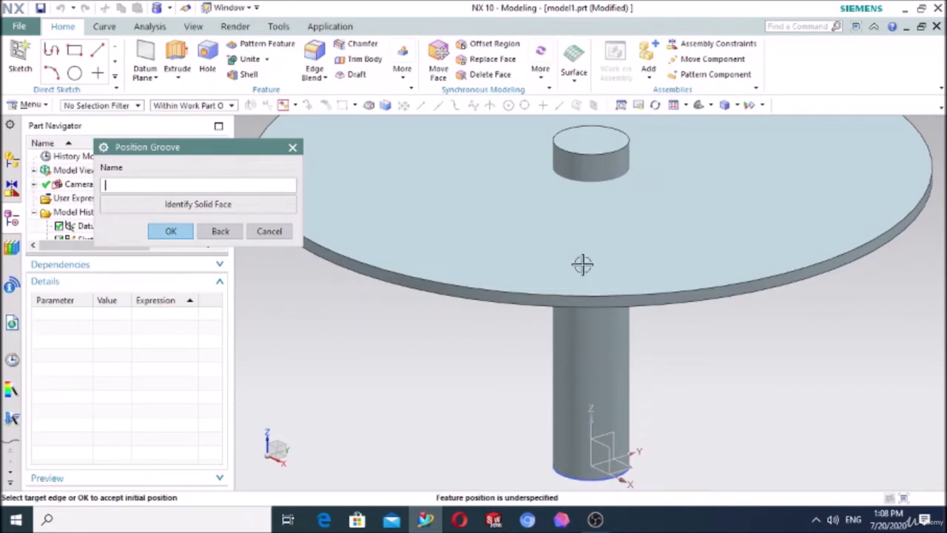
{"action": "left_click", "coordinate": [590, 156]}
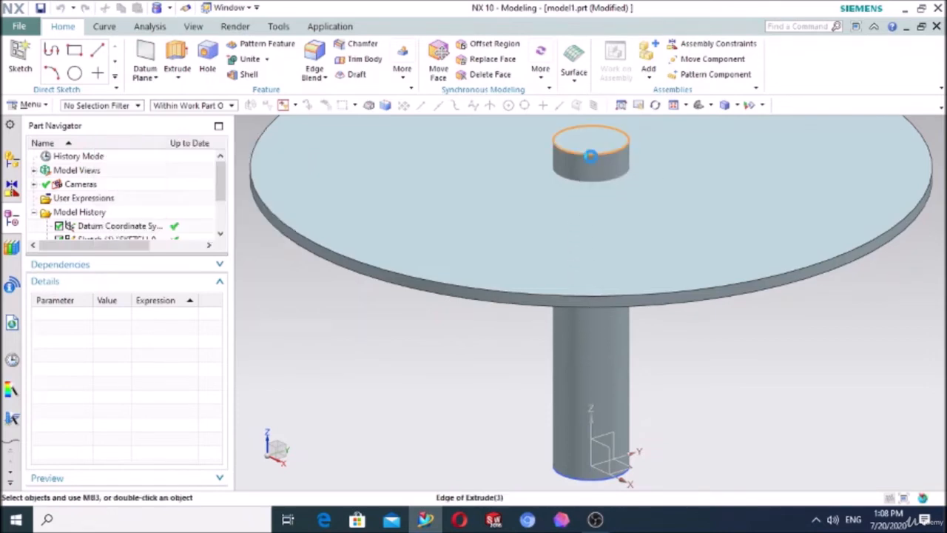
{"action": "left_click", "coordinate": [560, 297]}
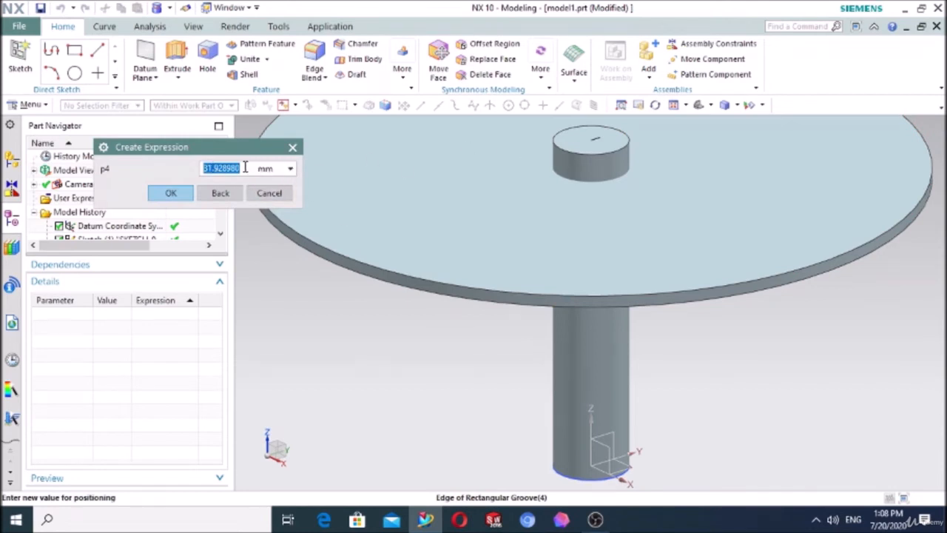
{"action": "type", "text": "35"}
{"action": "left_click", "coordinate": [171, 193]}
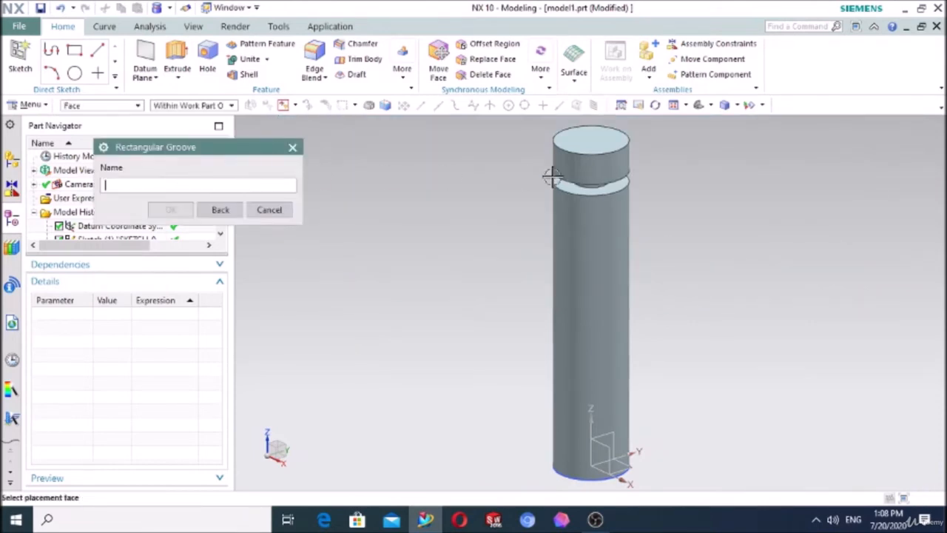
Step: Start a Ball End groove on the cylinder's side face below the rectangular groove
{"action": "middle_click_drag", "start_coordinate": [465, 231], "coordinate": [555, 182]}
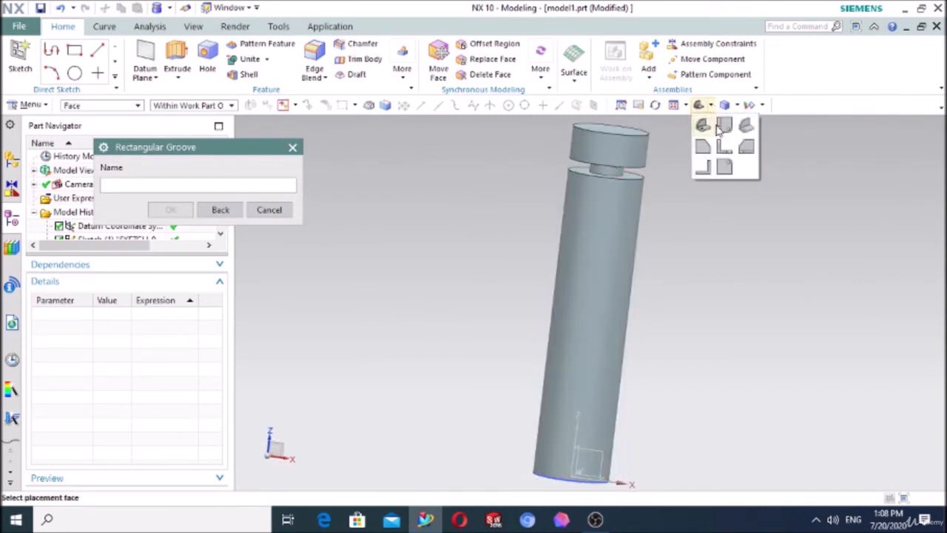
{"action": "left_click", "coordinate": [719, 127]}
{"action": "scroll", "coordinate": [556, 154], "scroll_direction": "up", "scroll_amount": 2}
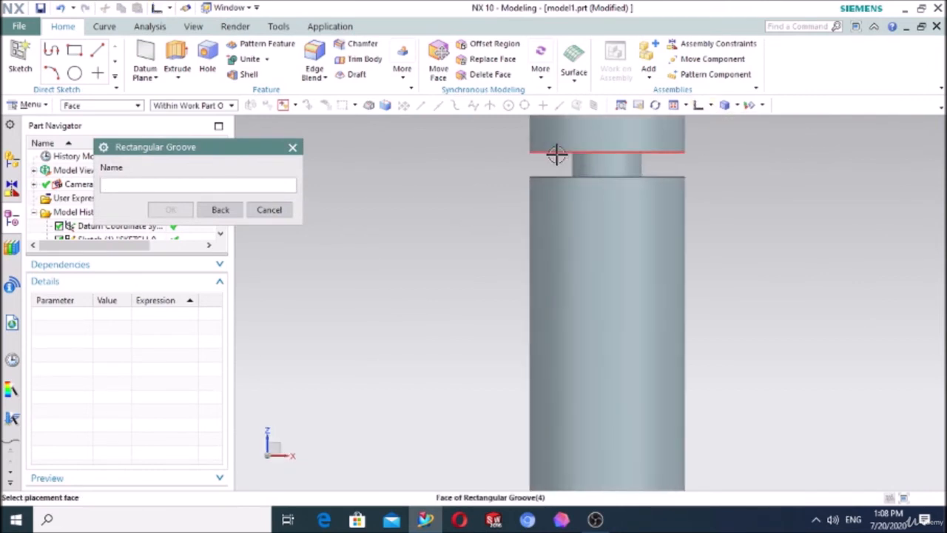
{"action": "scroll", "coordinate": [556, 154], "scroll_direction": "up", "scroll_amount": 2}
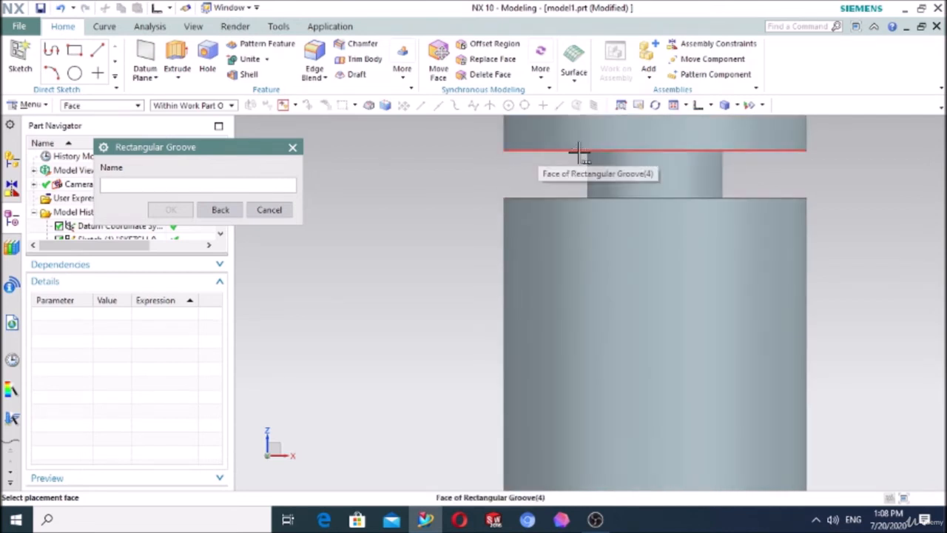
{"action": "left_click", "coordinate": [220, 209]}
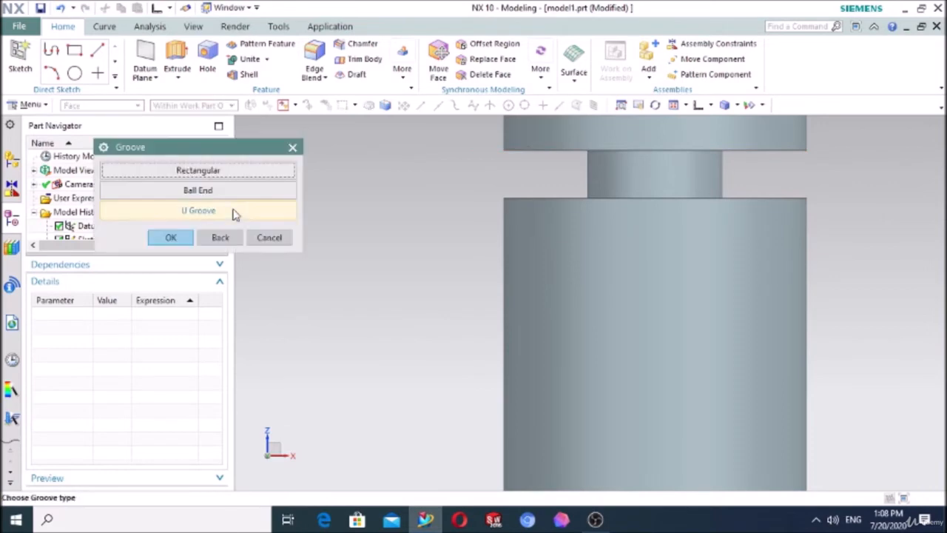
{"action": "left_click", "coordinate": [198, 191]}
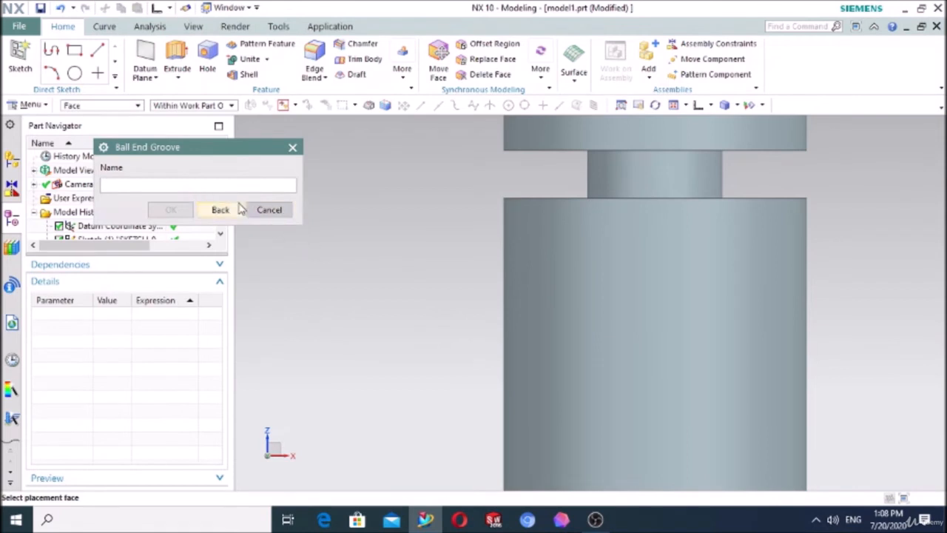
{"action": "scroll", "coordinate": [397, 244], "scroll_direction": "down", "scroll_amount": 3}
{"action": "mouse_move", "coordinate": [398, 244]}
{"action": "middle_mouse_down"}
{"action": "mouse_move", "coordinate": [391, 264]}
{"action": "mouse_move", "coordinate": [391, 248]}
{"action": "middle_mouse_up"}
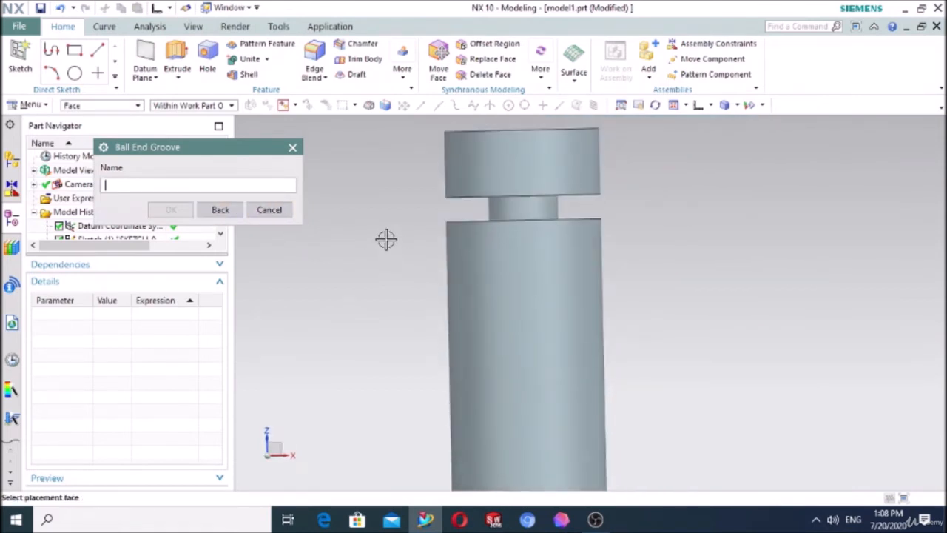
{"action": "left_click", "coordinate": [539, 310]}
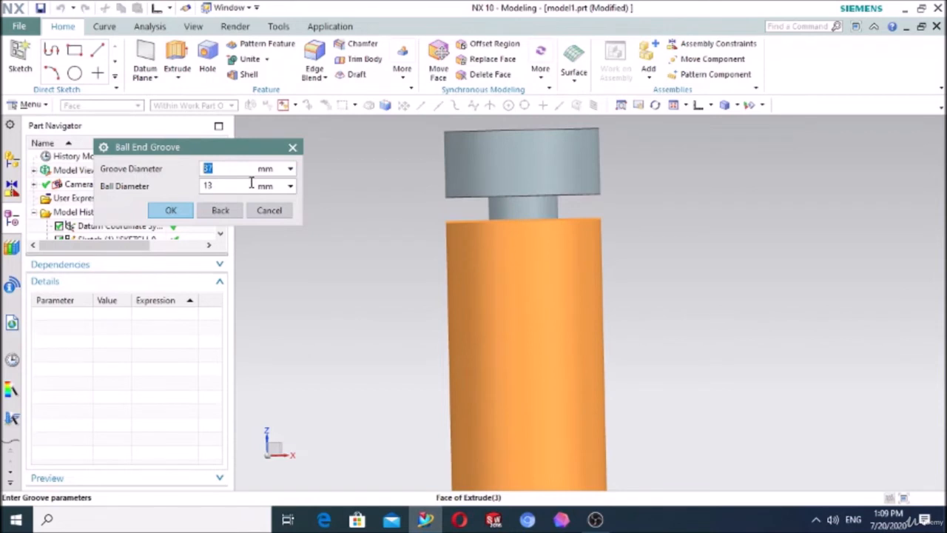
Step: Create the ball end groove with a 50 mm groove diameter and 13 mm ball diameter, its upper edge 90 mm below the cylinder's top edge
{"action": "left_click", "coordinate": [171, 210]}
{"action": "scroll", "coordinate": [421, 311], "scroll_direction": "up", "scroll_amount": 4}
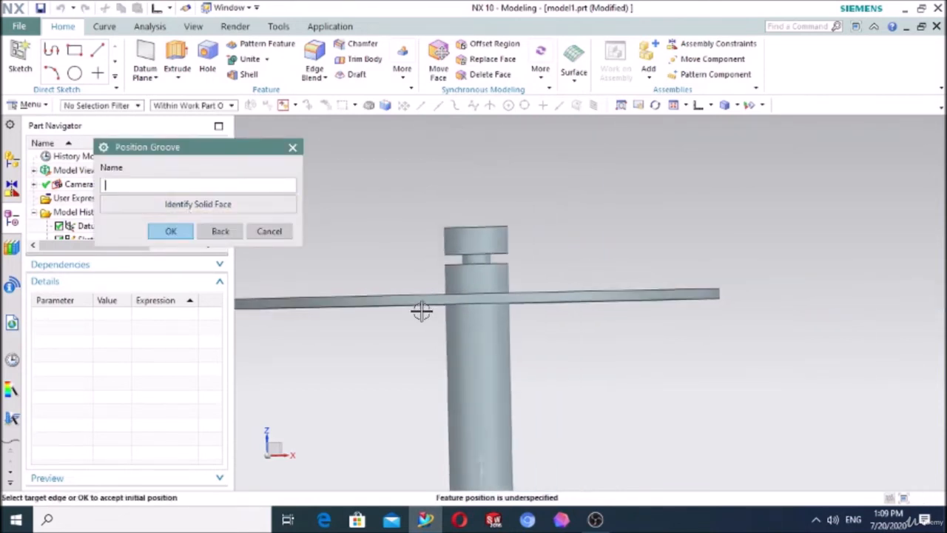
{"action": "middle_click_drag", "start_coordinate": [421, 321], "coordinate": [422, 334]}
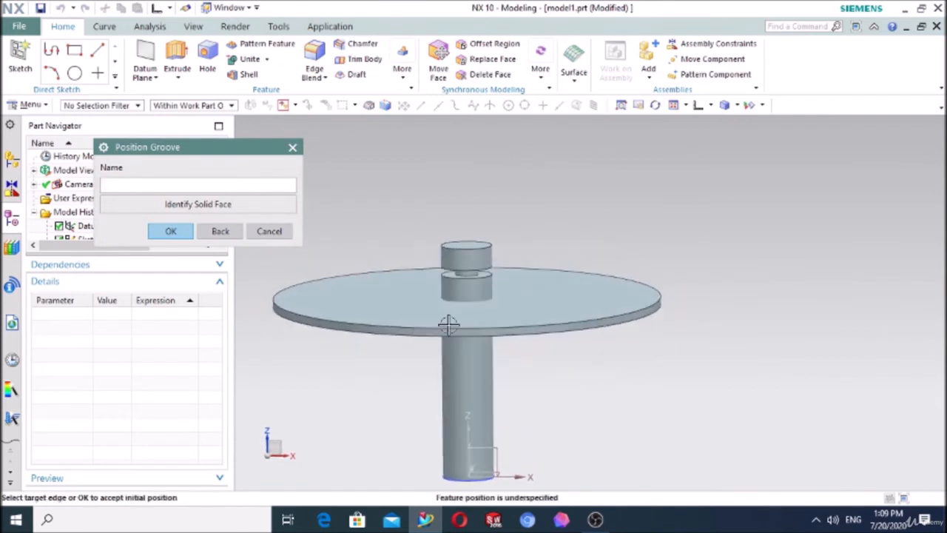
{"action": "scroll", "coordinate": [473, 250], "scroll_direction": "down", "scroll_amount": 3}
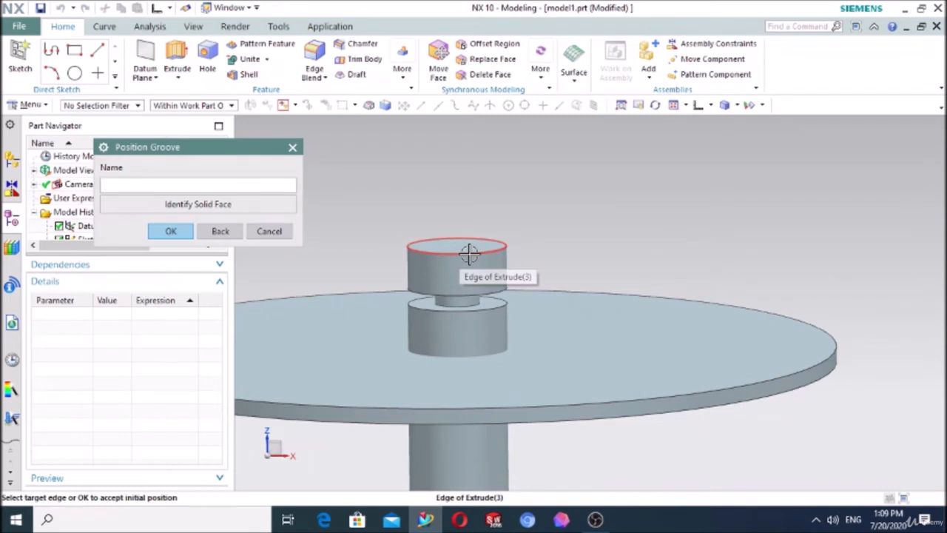
{"action": "left_click", "coordinate": [469, 254]}
{"action": "left_click", "coordinate": [505, 401]}
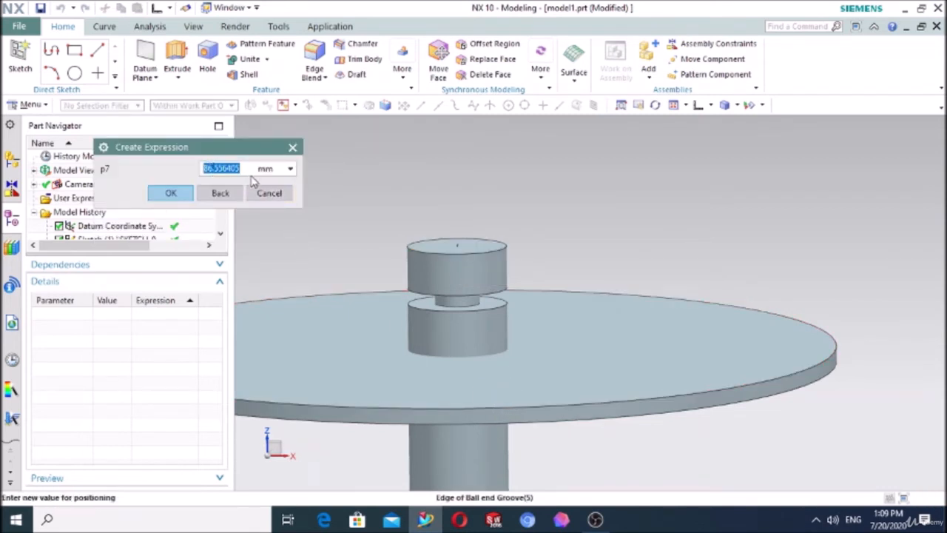
{"action": "type", "text": "90"}
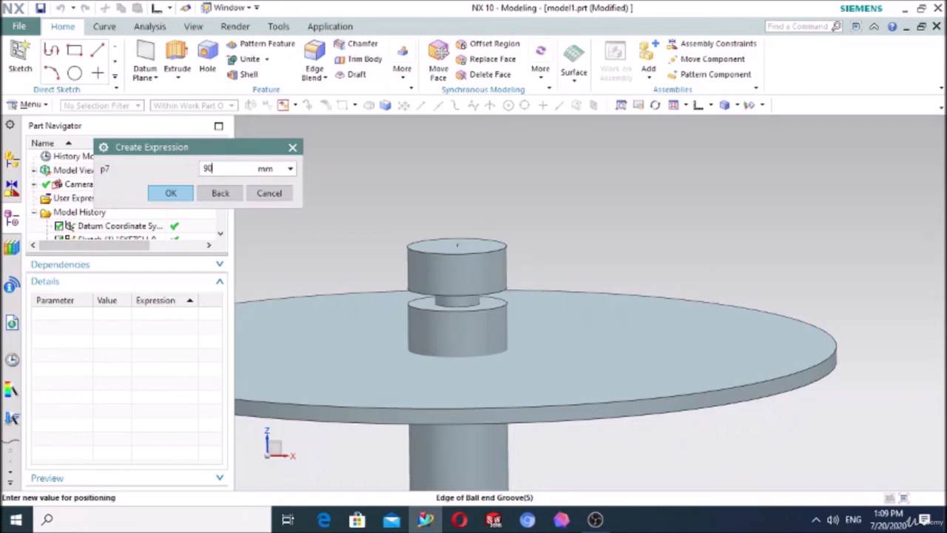
{"action": "left_click", "coordinate": [171, 192]}
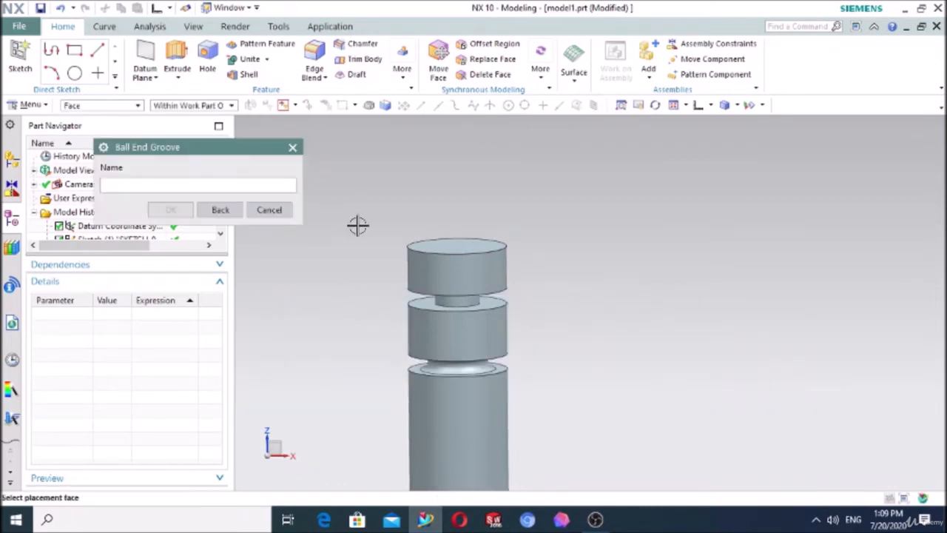
Step: Examine the profile of the ball end groove from the side and compare it with the rectangular groove above
{"action": "left_click", "coordinate": [697, 109]}
{"action": "scroll", "coordinate": [653, 174], "scroll_direction": "up", "scroll_amount": 3}
{"action": "scroll", "coordinate": [653, 174], "scroll_direction": "down", "scroll_amount": 2}
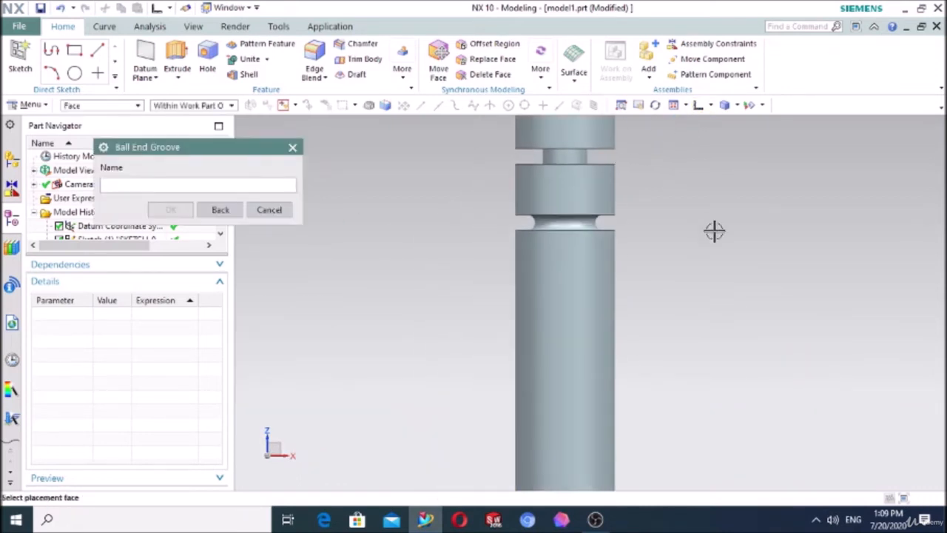
{"action": "scroll", "coordinate": [589, 144], "scroll_direction": "up", "scroll_amount": 2}
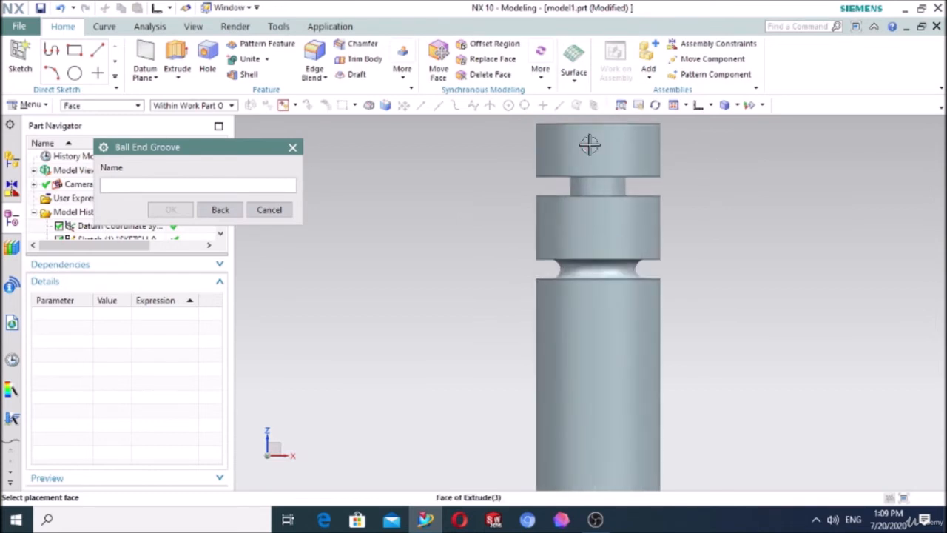
{"action": "scroll", "coordinate": [554, 265], "scroll_direction": "up", "scroll_amount": 3}
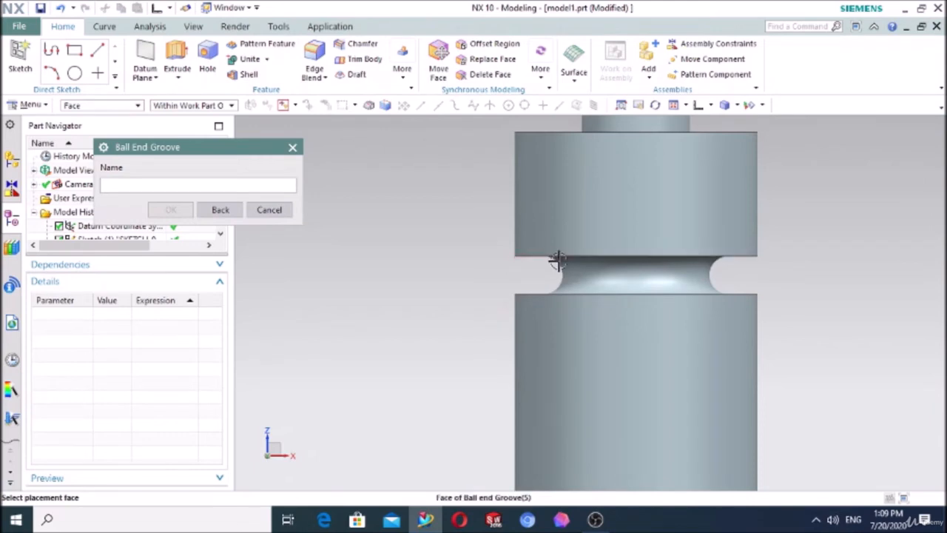
{"action": "scroll", "coordinate": [636, 262], "scroll_direction": "down", "scroll_amount": 4}
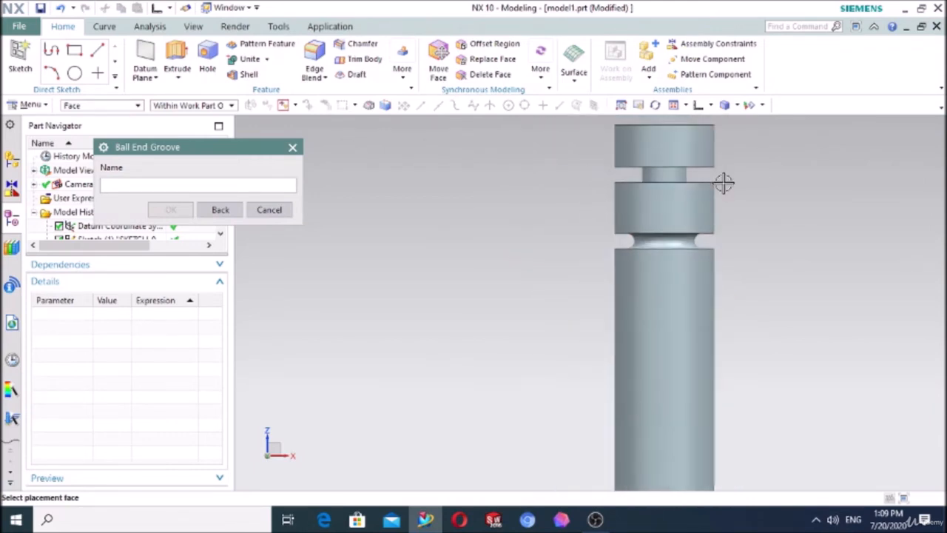
{"action": "scroll", "coordinate": [724, 183], "scroll_direction": "up", "scroll_amount": 2}
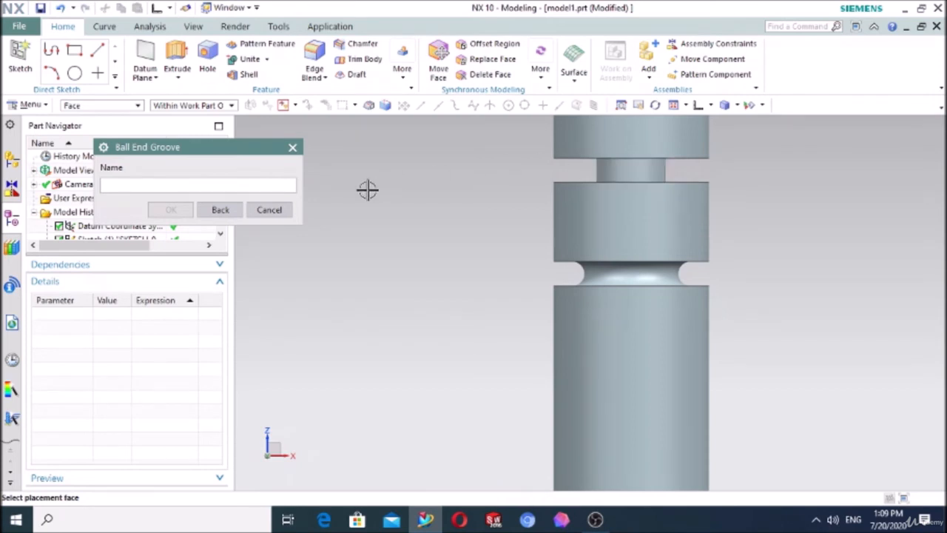
Step: Define a U groove on the cylinder's lower side face with 50 mm groove diameter, 13 mm width and 2.5 mm corner radius
{"action": "left_click", "coordinate": [221, 210]}
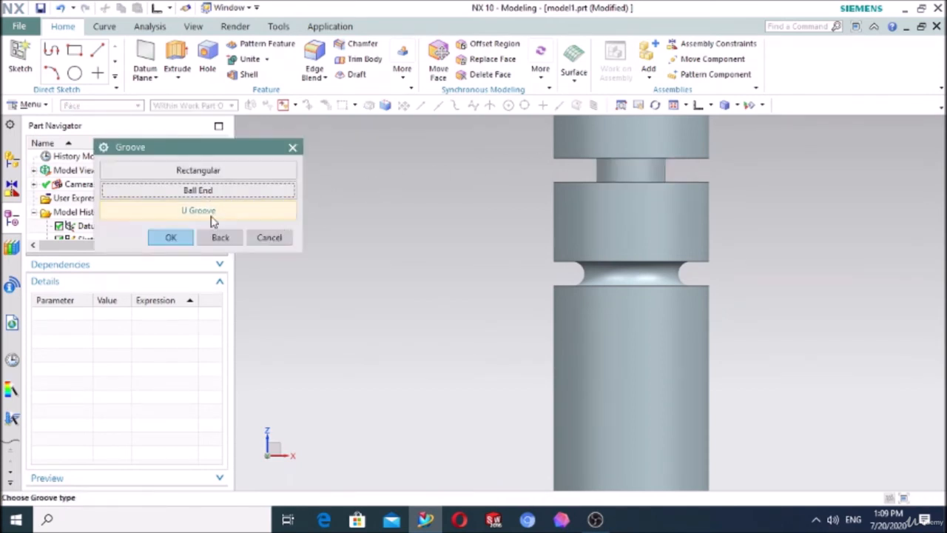
{"action": "left_click", "coordinate": [199, 211]}
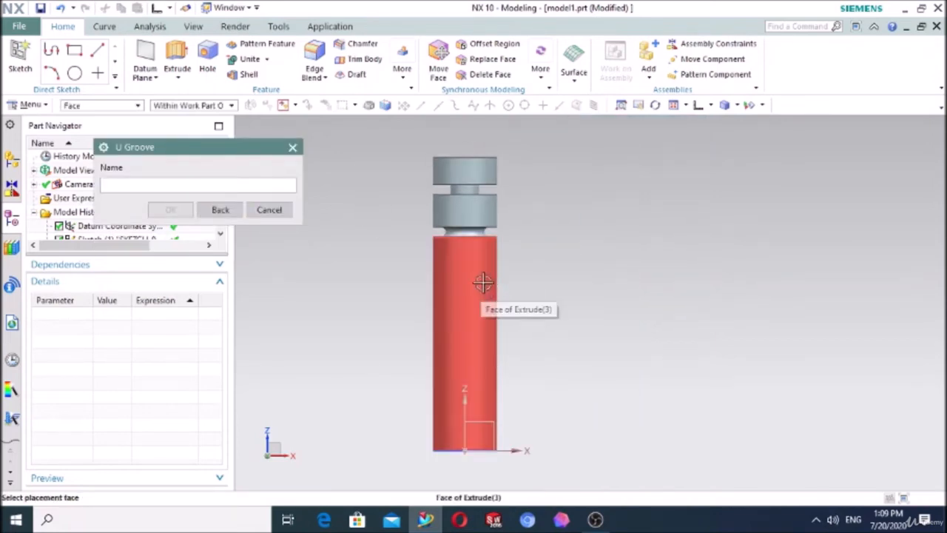
{"action": "left_click", "coordinate": [484, 284]}
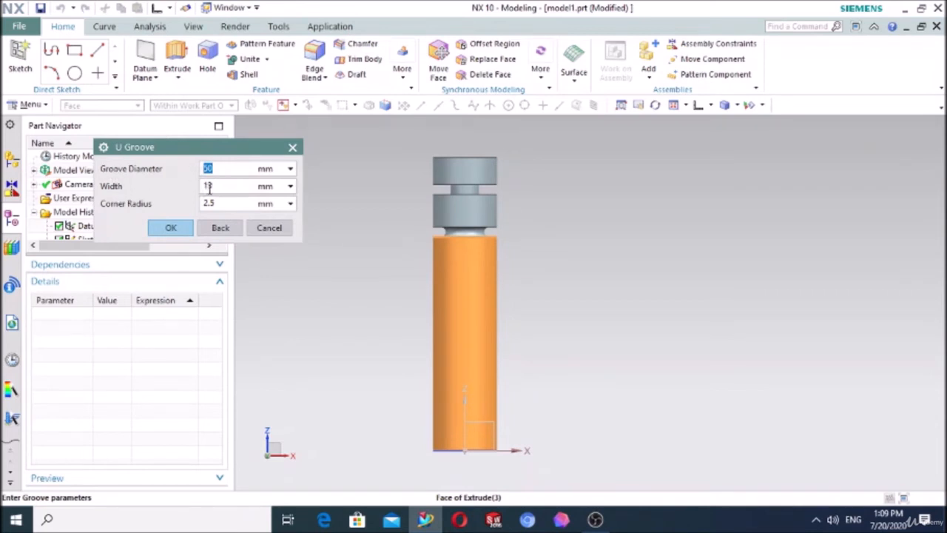
{"action": "scroll", "coordinate": [510, 199], "scroll_direction": "up", "scroll_amount": 3}
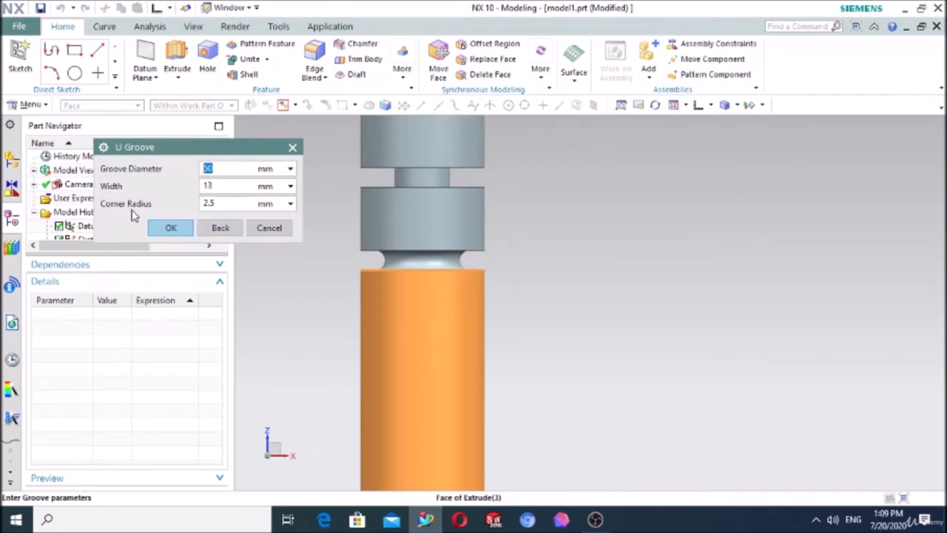
{"action": "left_click", "coordinate": [171, 229]}
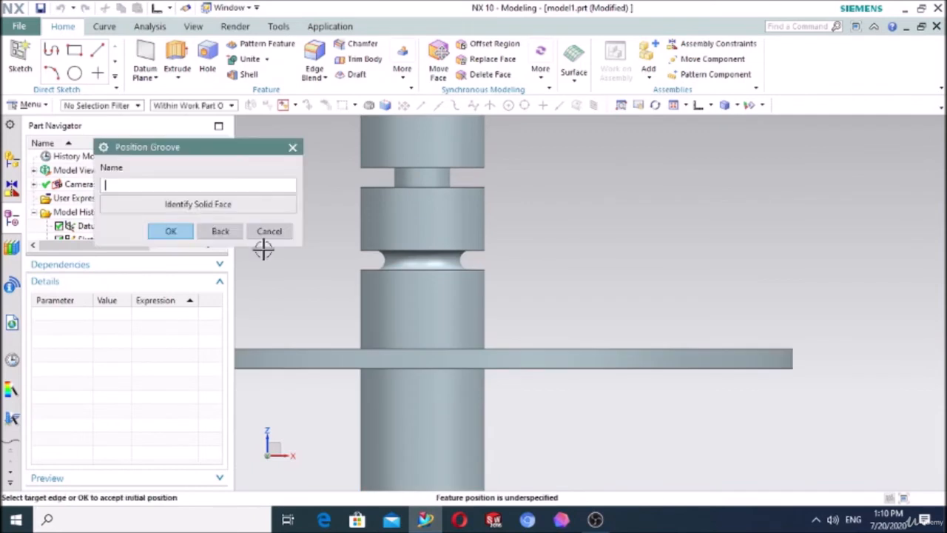
Step: Position the U groove's upper edge 150 mm below the cylinder's top edge, inspect its rounded corners and end the Groove command
{"action": "scroll", "coordinate": [648, 214], "scroll_direction": "down", "scroll_amount": 2}
{"action": "middle_click_drag", "start_coordinate": [648, 213], "coordinate": [658, 222]}
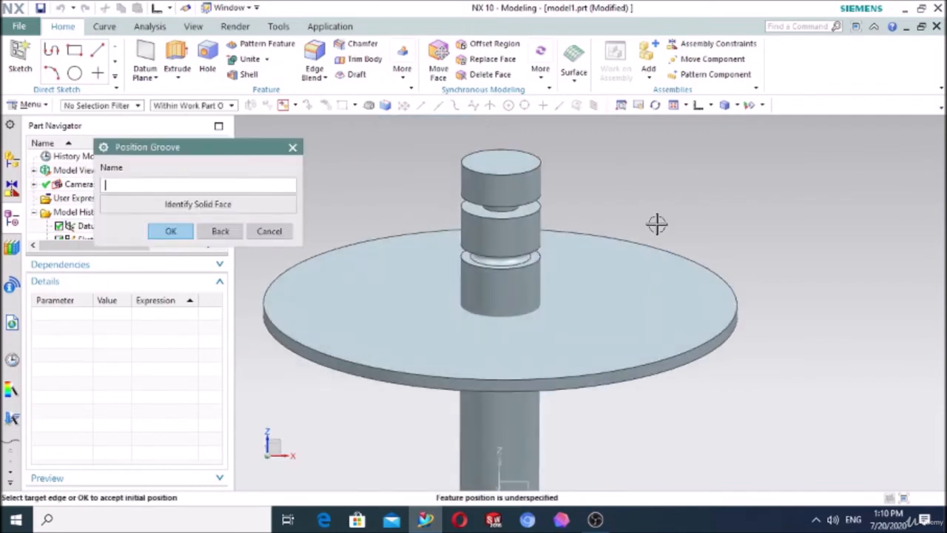
{"action": "left_click", "coordinate": [538, 172]}
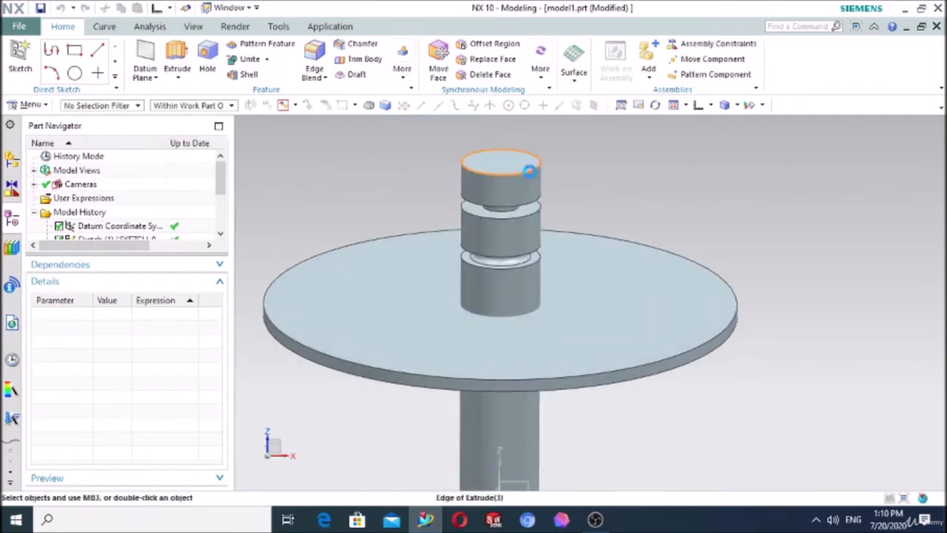
{"action": "left_click", "coordinate": [554, 375]}
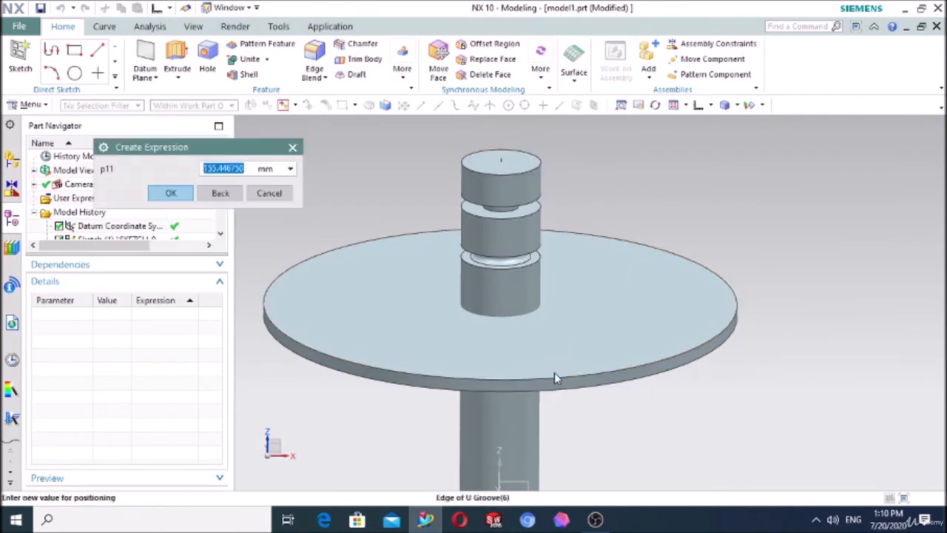
{"action": "type", "text": "1"}
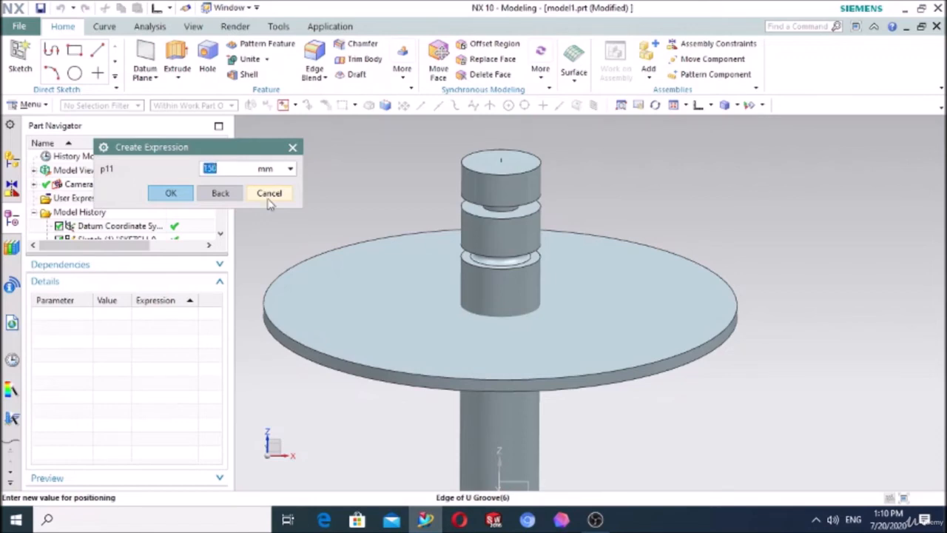
{"action": "left_click", "coordinate": [172, 196]}
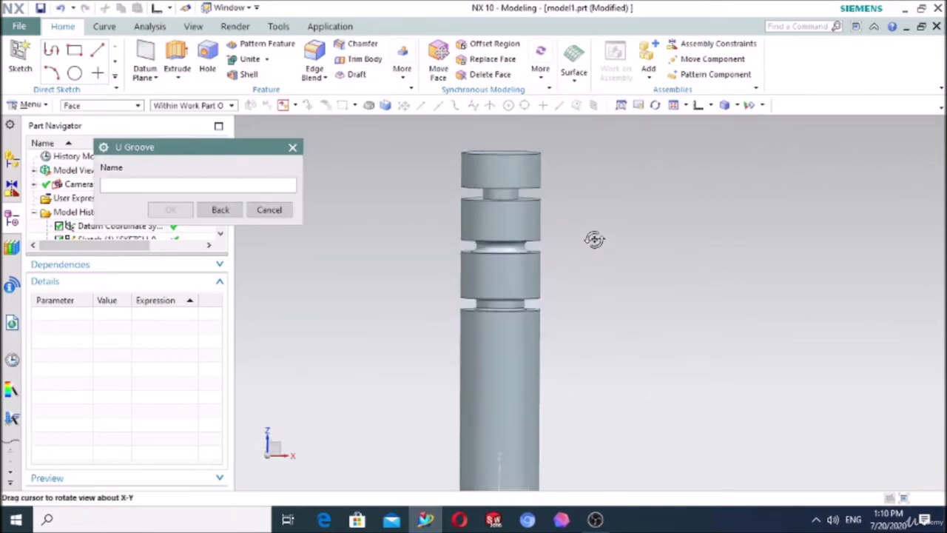
{"action": "left_click", "coordinate": [675, 106]}
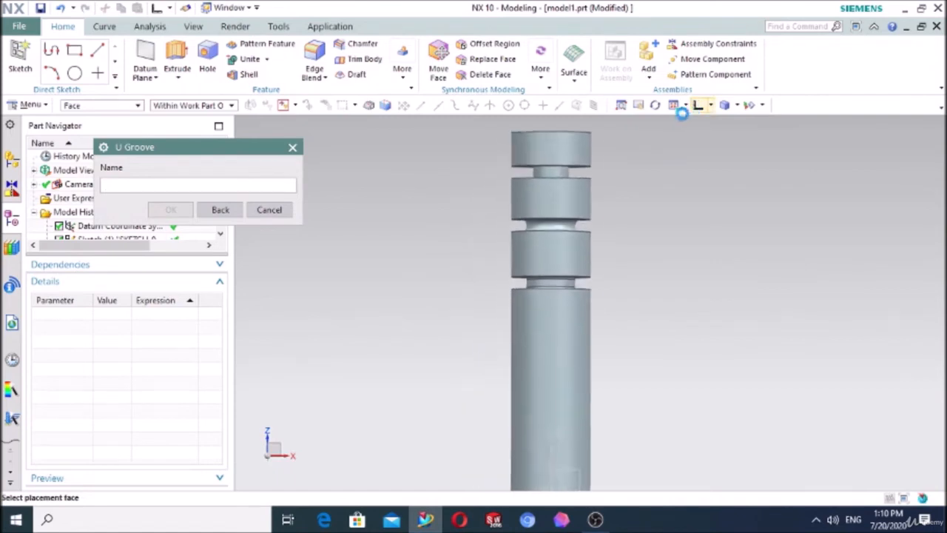
{"action": "scroll", "coordinate": [497, 279], "scroll_direction": "up", "scroll_amount": 5}
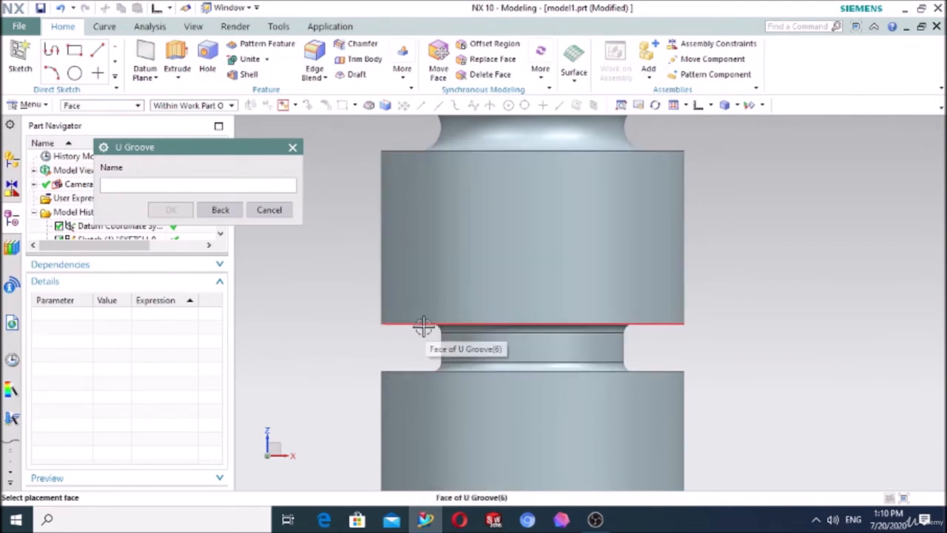
{"action": "left_click", "coordinate": [269, 211]}
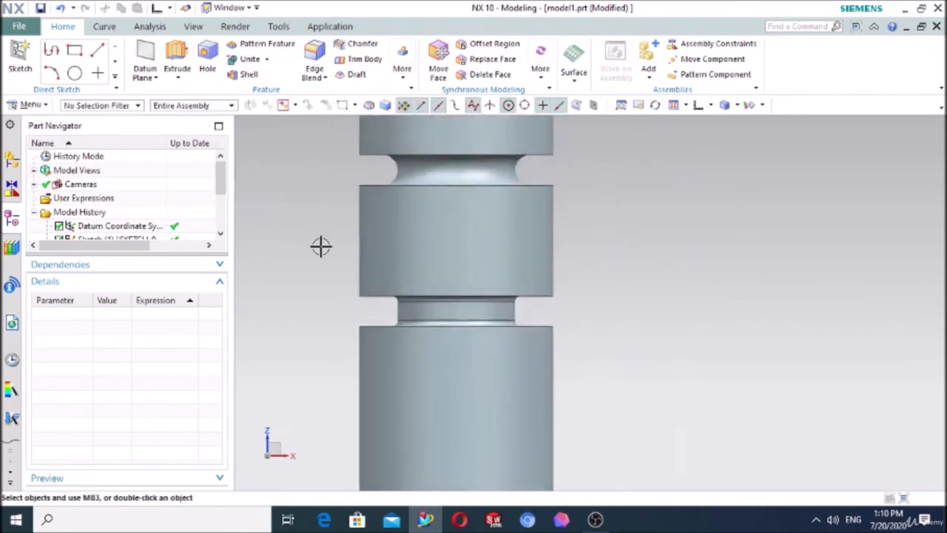
Step: Create a new sketch on the flat bottom face of the grooved cylinder
{"action": "scroll", "coordinate": [558, 234], "scroll_direction": "down", "scroll_amount": 4}
{"action": "mouse_move", "coordinate": [605, 203]}
{"action": "middle_mouse_down"}
{"action": "mouse_move", "coordinate": [605, 215]}
{"action": "mouse_move", "coordinate": [605, 202]}
{"action": "middle_mouse_up"}
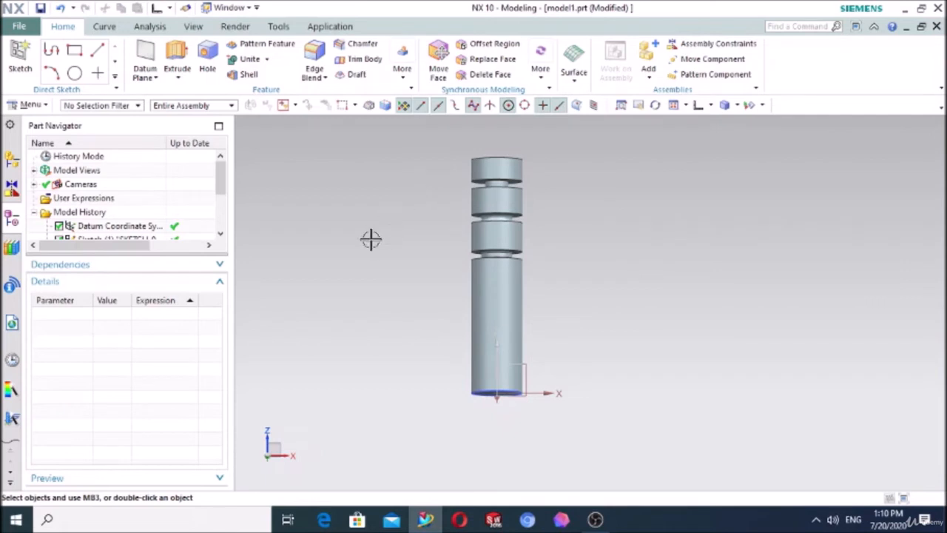
{"action": "mouse_move", "coordinate": [370, 239]}
{"action": "middle_mouse_down"}
{"action": "mouse_move", "coordinate": [369, 199]}
{"action": "mouse_move", "coordinate": [329, 165]}
{"action": "middle_mouse_up"}
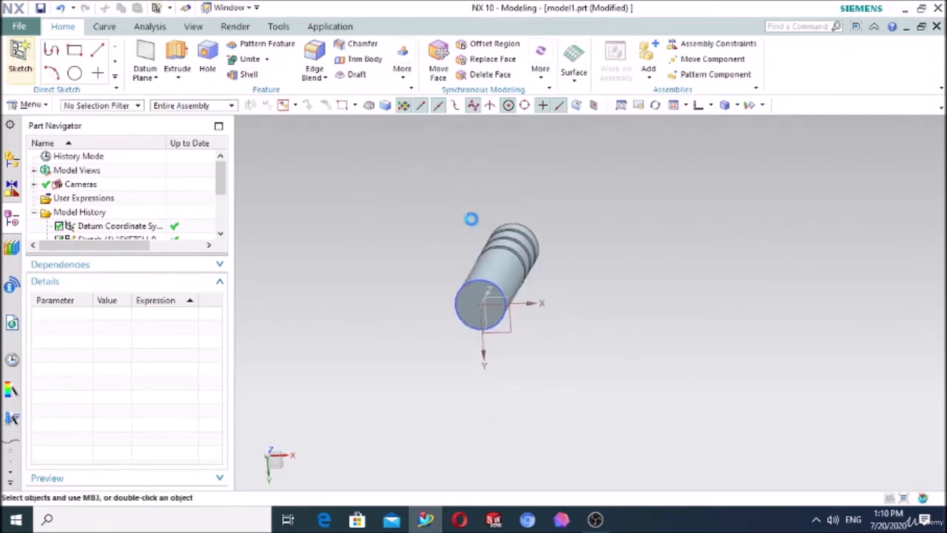
{"action": "scroll", "coordinate": [481, 318], "scroll_direction": "up", "scroll_amount": 3}
{"action": "left_click", "coordinate": [485, 248]}
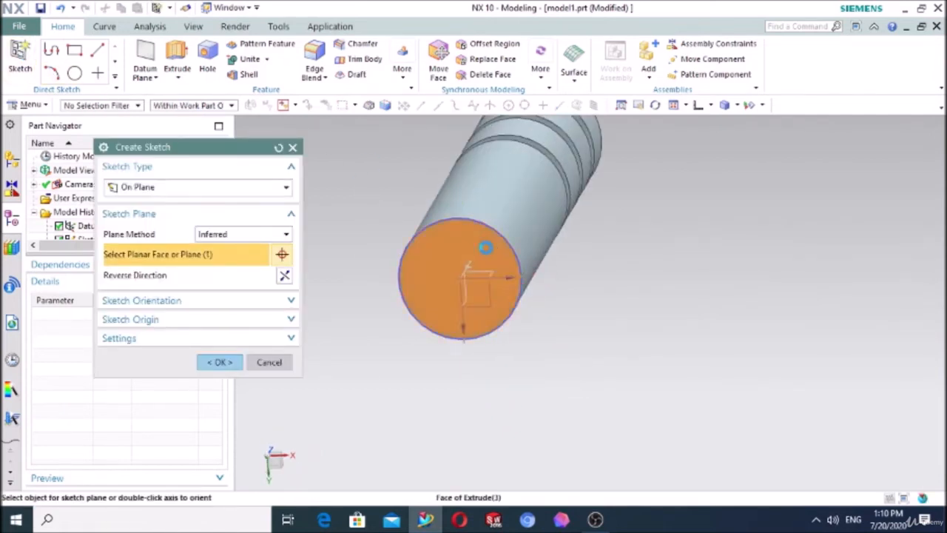
{"action": "left_click", "coordinate": [233, 362]}
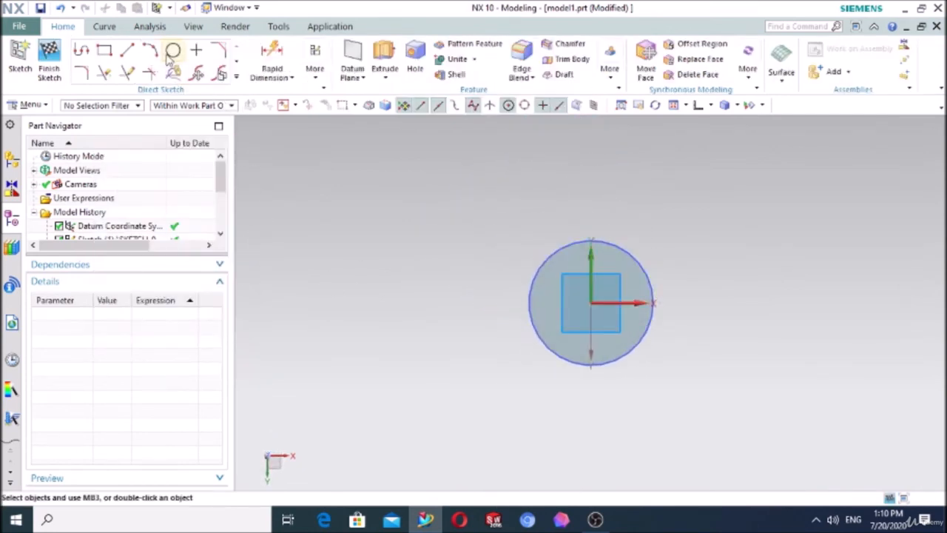
Step: Sketch a 50 mm diameter circle centred on the sketch origin of the cylinder's bottom face
{"action": "left_click", "coordinate": [172, 50]}
{"action": "scroll", "coordinate": [647, 189], "scroll_direction": "up", "scroll_amount": 3}
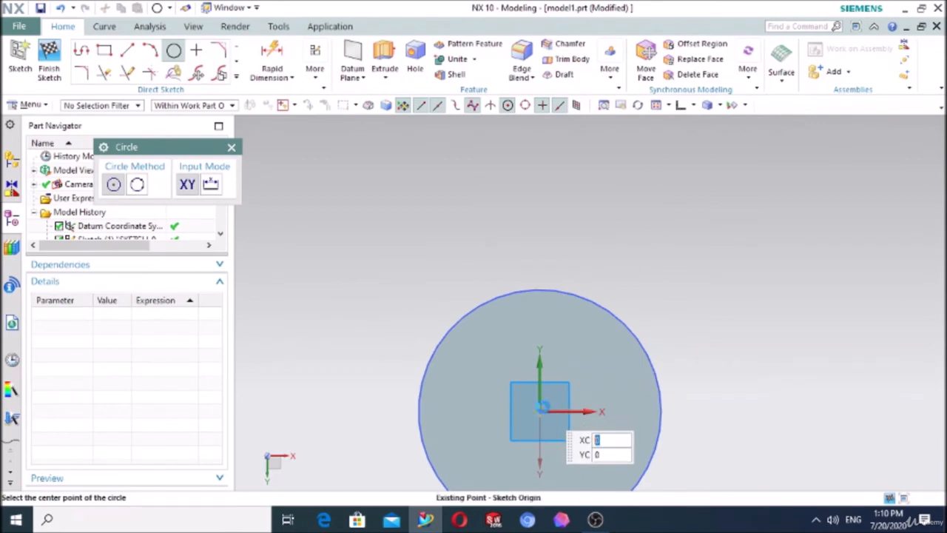
{"action": "left_click", "coordinate": [541, 408]}
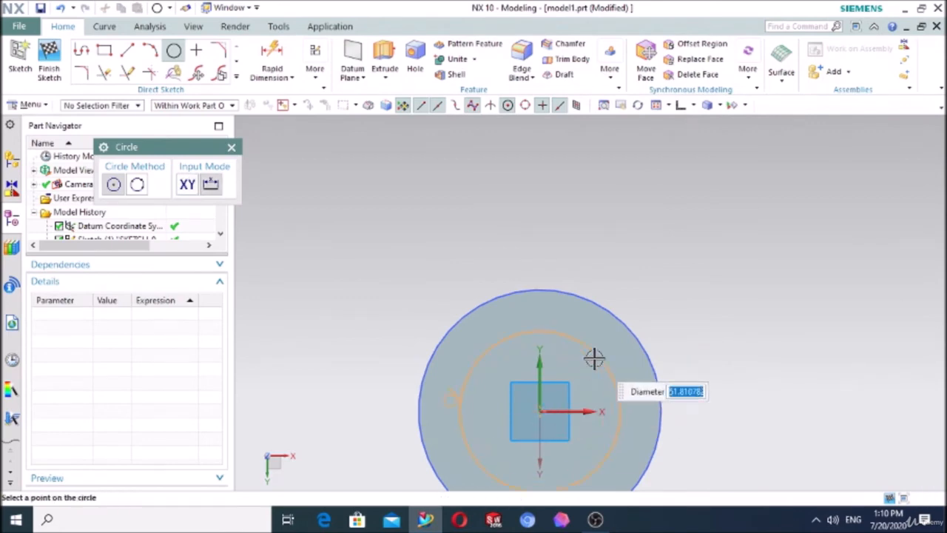
{"action": "type", "text": "50"}
{"action": "key", "text": "Return"}
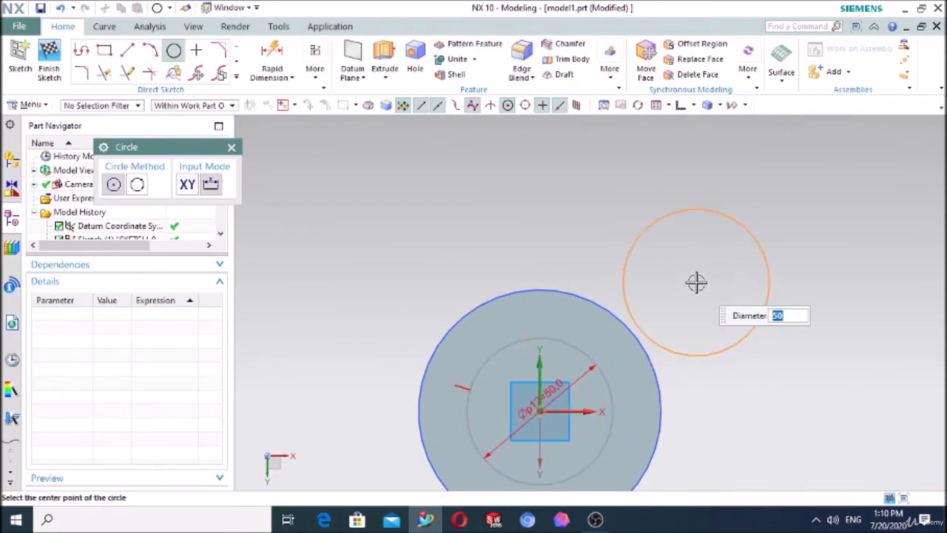
{"action": "key", "text": "Escape"}
{"action": "key", "text": "Escape"}
Step: Extrude the 50 mm circle 380 mm through the cylinder as a Subtract to bore a central hole
{"action": "left_click", "coordinate": [384, 61]}
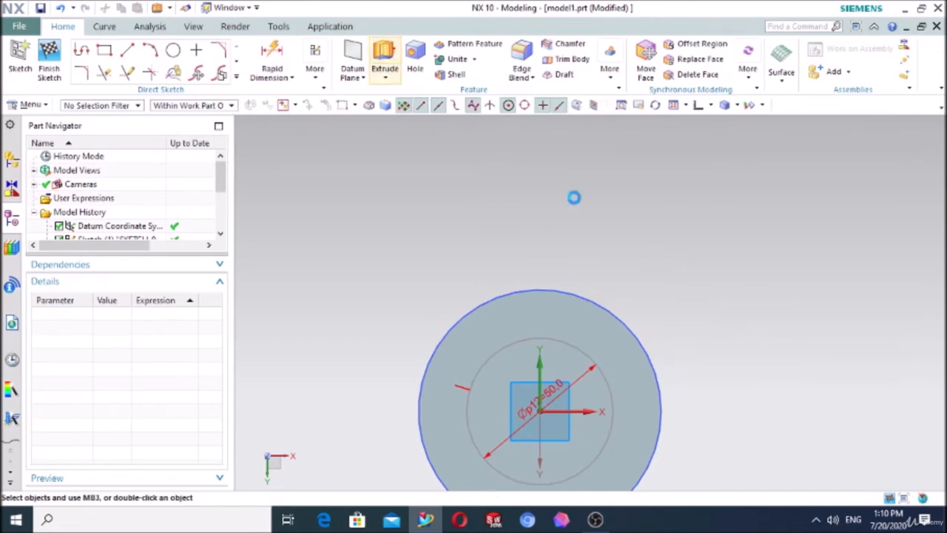
{"action": "middle_click_drag", "start_coordinate": [777, 334], "coordinate": [723, 345]}
{"action": "double_click", "coordinate": [417, 386]}
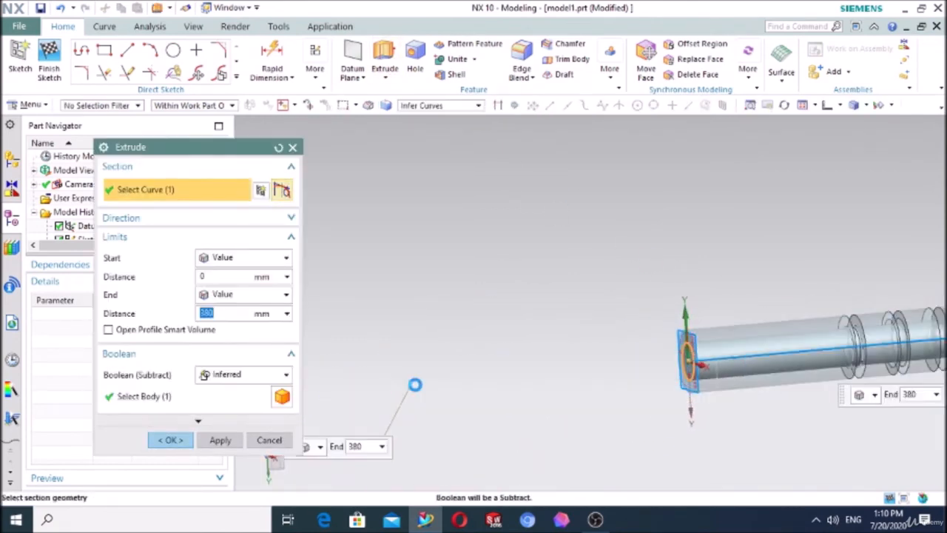
{"action": "left_click", "coordinate": [242, 375]}
{"action": "left_click", "coordinate": [222, 419]}
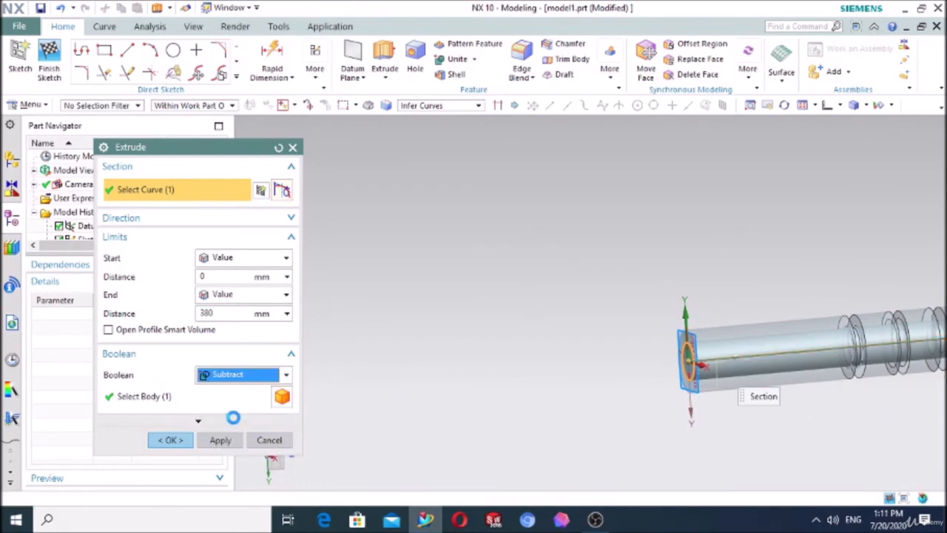
{"action": "left_click", "coordinate": [194, 440]}
{"action": "mouse_move", "coordinate": [540, 345]}
{"action": "middle_mouse_down"}
{"action": "mouse_move", "coordinate": [604, 342]}
{"action": "mouse_move", "coordinate": [606, 407]}
{"action": "mouse_move", "coordinate": [568, 380]}
{"action": "mouse_move", "coordinate": [573, 338]}
{"action": "mouse_move", "coordinate": [544, 340]}
{"action": "middle_mouse_up"}
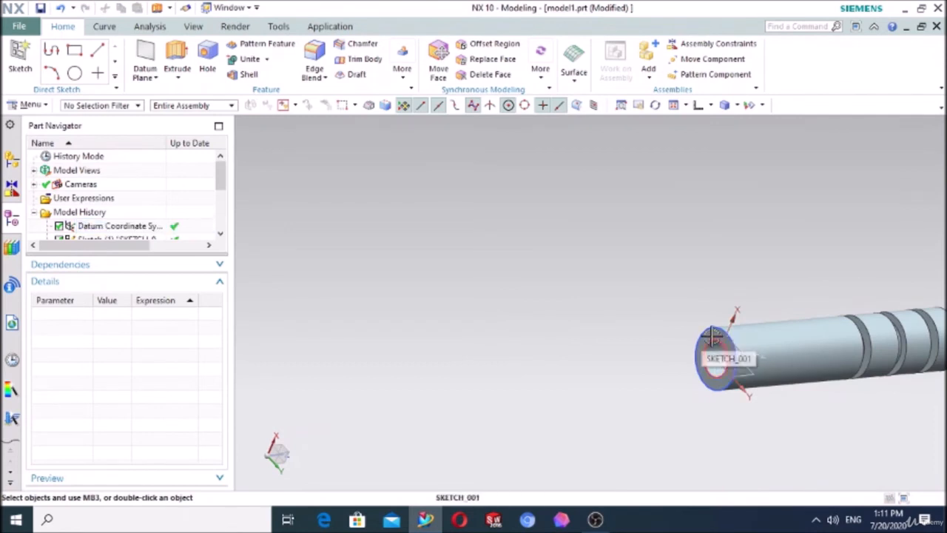
Step: Edit the bore's Extrude feature and set its end distance to 100 mm
{"action": "scroll", "coordinate": [274, 263], "scroll_direction": "down", "scroll_amount": 2}
{"action": "scroll", "coordinate": [104, 196], "scroll_direction": "down", "scroll_amount": 3}
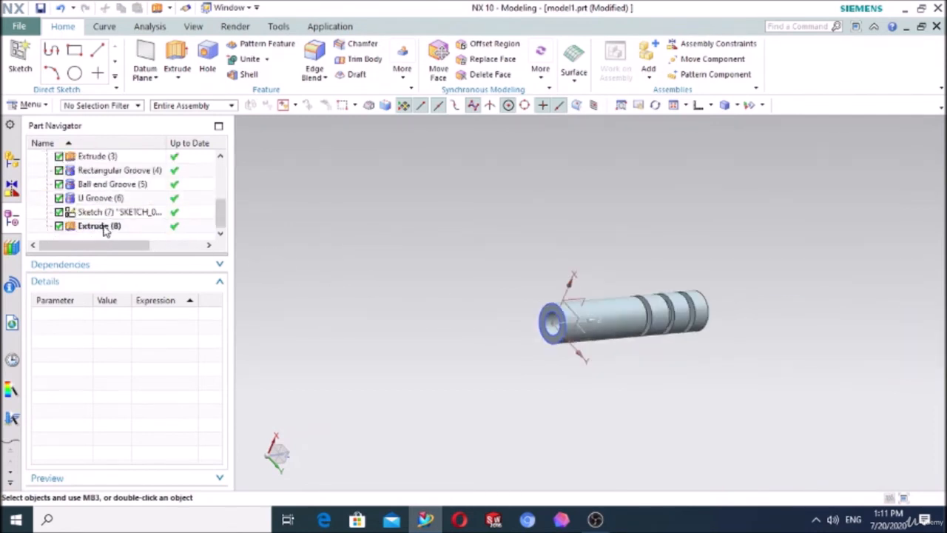
{"action": "double_click", "coordinate": [104, 229]}
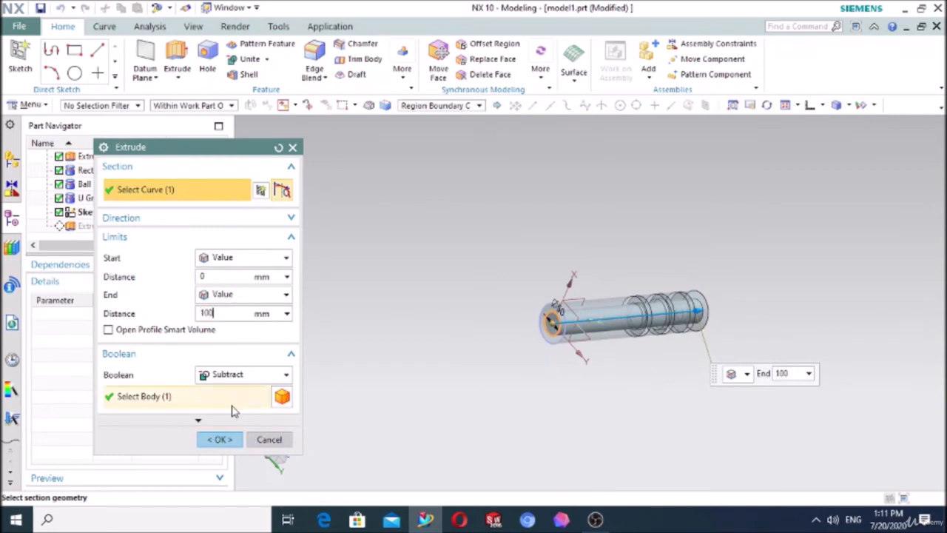
{"action": "left_click", "coordinate": [219, 439]}
{"action": "mouse_move", "coordinate": [683, 353]}
{"action": "middle_mouse_down"}
{"action": "mouse_move", "coordinate": [652, 359]}
{"action": "mouse_move", "coordinate": [689, 342]}
{"action": "mouse_move", "coordinate": [713, 353]}
{"action": "mouse_move", "coordinate": [701, 353]}
{"action": "middle_mouse_up"}
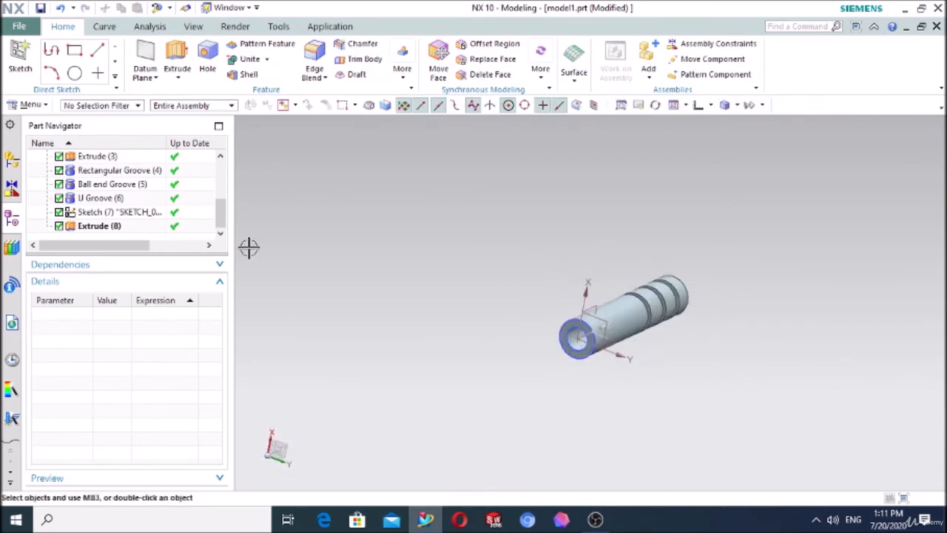
Step: Set the end distance of the bore's Extrude to 150 mm to make it a blind hole
{"action": "left_click", "coordinate": [100, 225]}
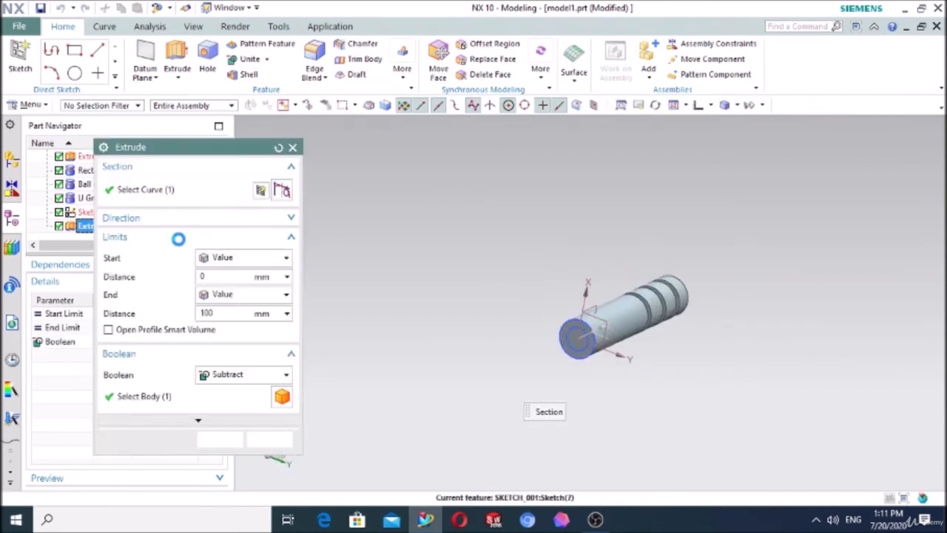
{"action": "type", "text": "15"}
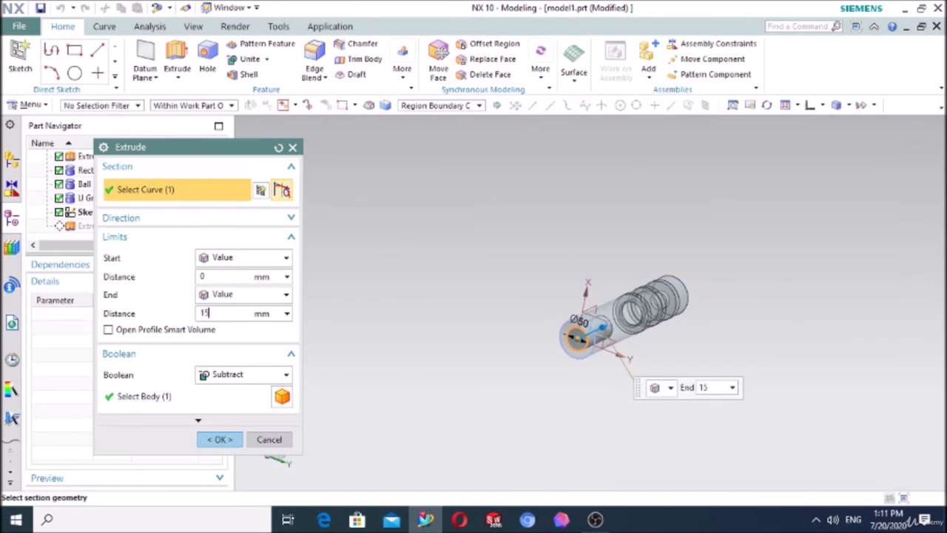
{"action": "type", "text": "0"}
{"action": "left_click", "coordinate": [217, 440]}
{"action": "middle_click_drag", "start_coordinate": [446, 338], "coordinate": [459, 321]}
{"action": "scroll", "coordinate": [607, 301], "scroll_direction": "up", "scroll_amount": 5}
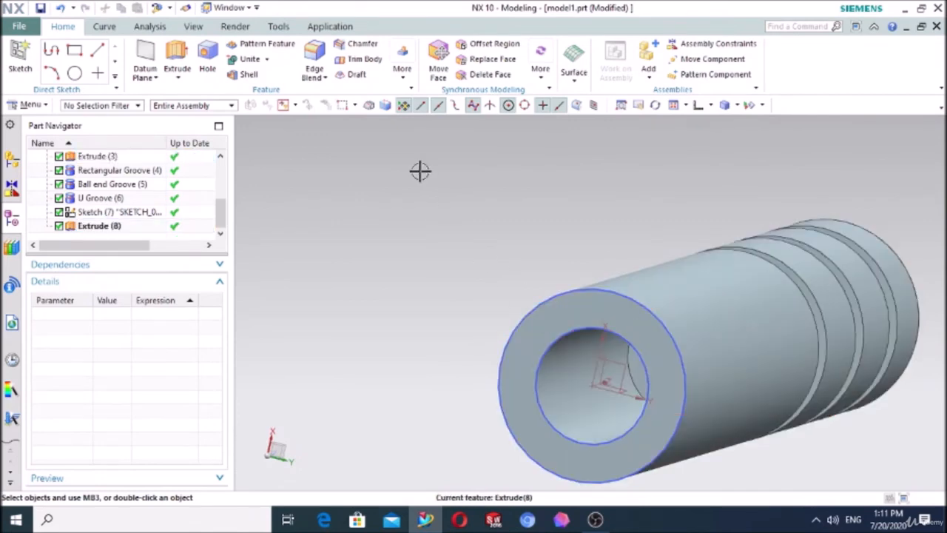
Step: Create a rectangular groove, 50 mm in diameter and 13 mm wide, on the cylindrical inner face of the bore
{"action": "left_click", "coordinate": [39, 106]}
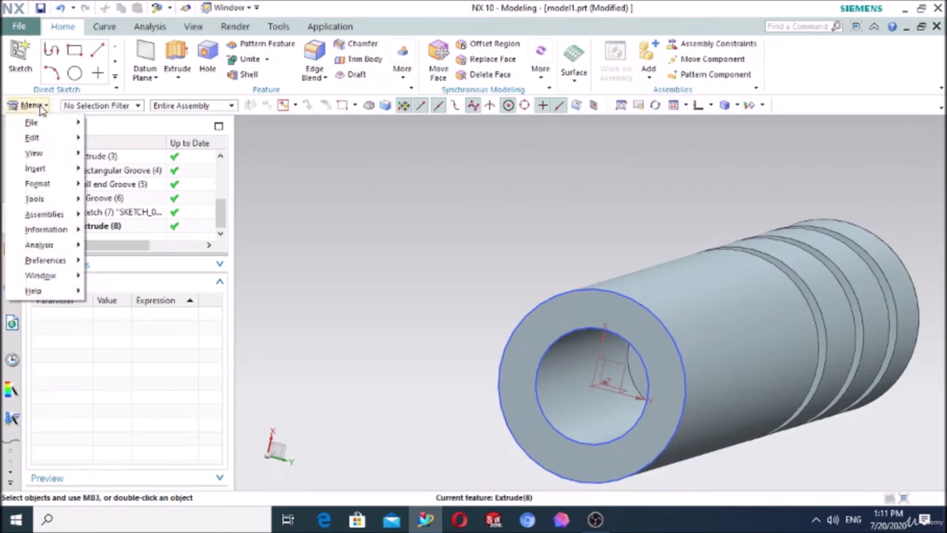
{"action": "mouse_move", "coordinate": [57, 170]}
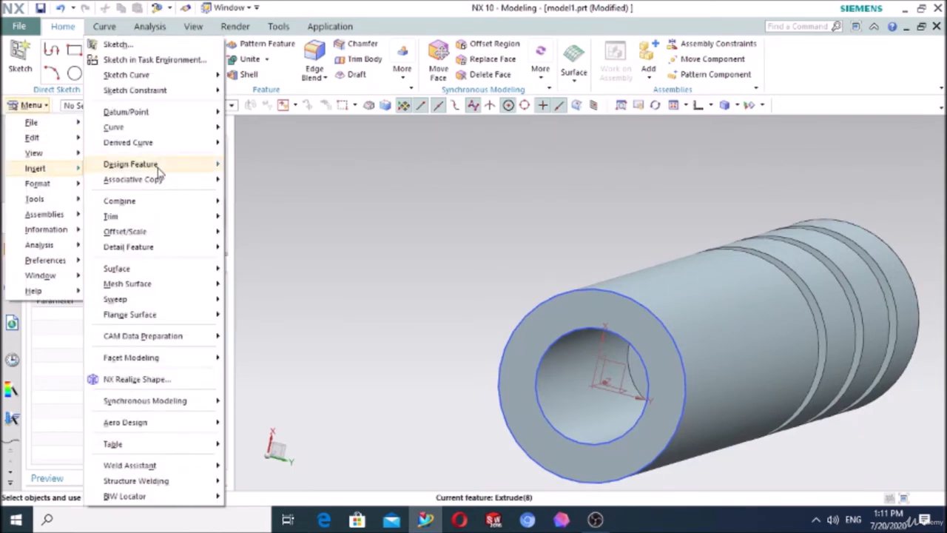
{"action": "mouse_move", "coordinate": [162, 173]}
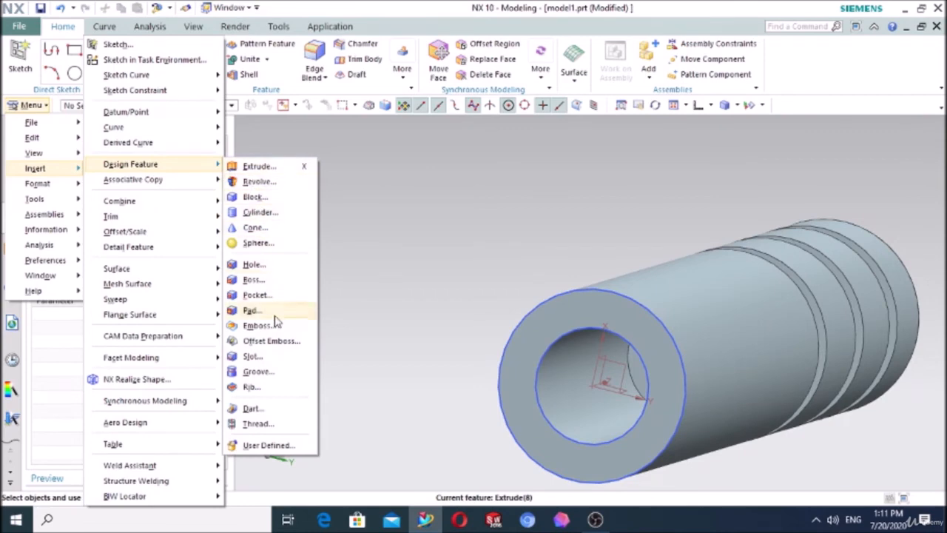
{"action": "left_click", "coordinate": [269, 371]}
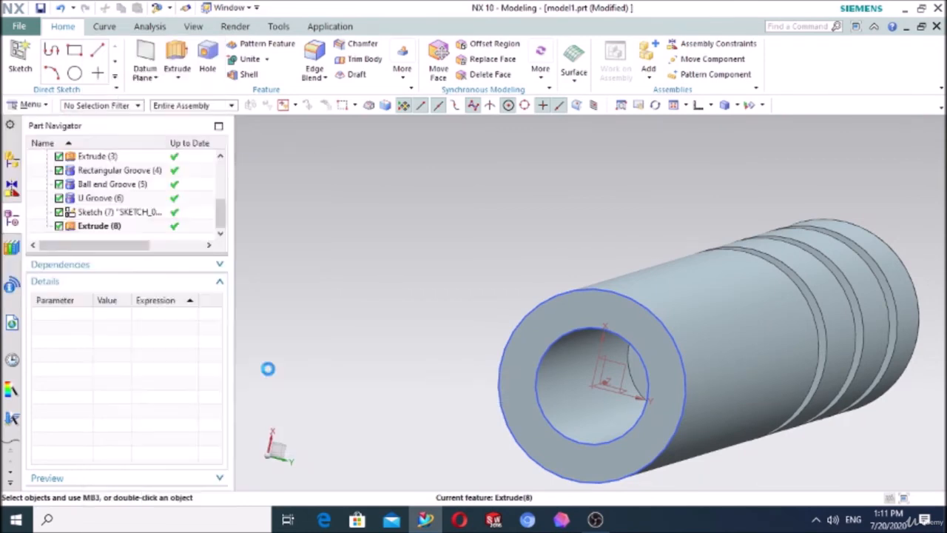
{"action": "left_click", "coordinate": [209, 171]}
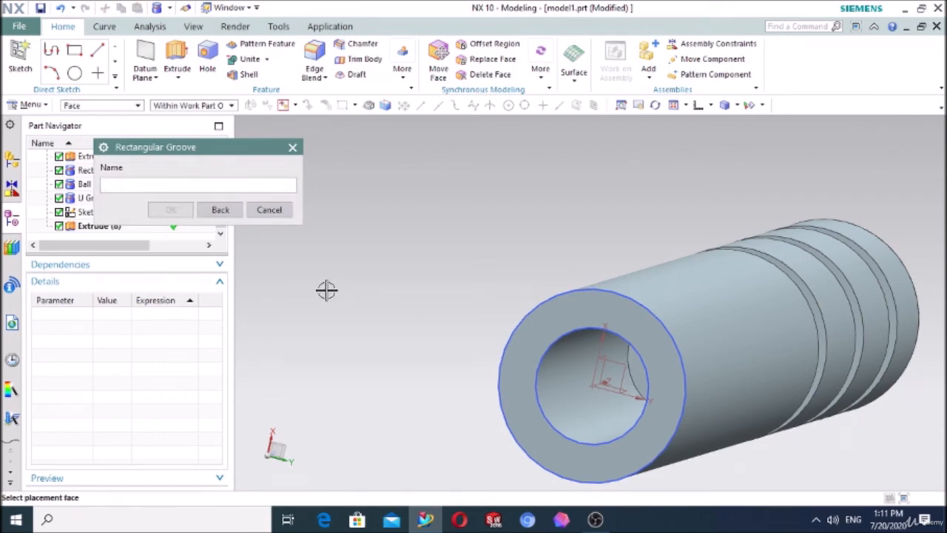
{"action": "middle_click_drag", "start_coordinate": [459, 258], "coordinate": [453, 259]}
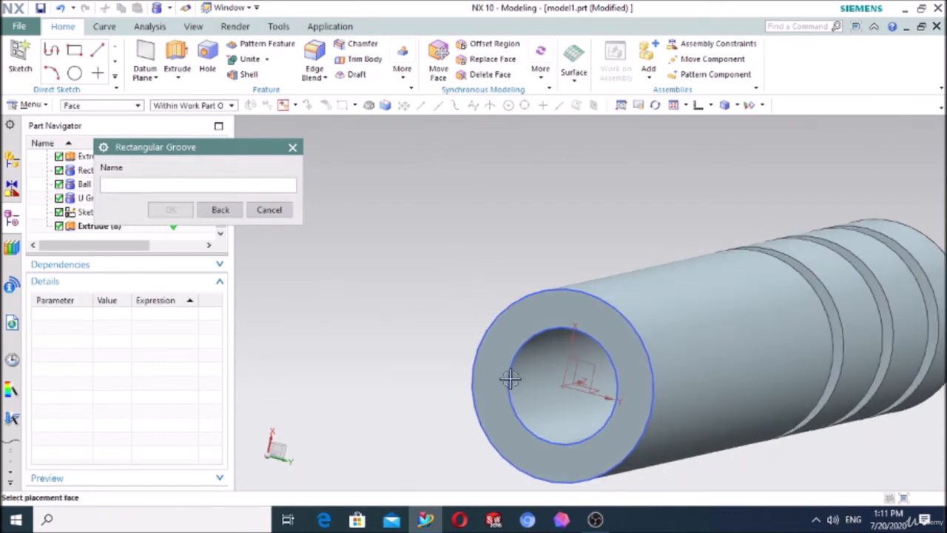
{"action": "left_click", "coordinate": [536, 388]}
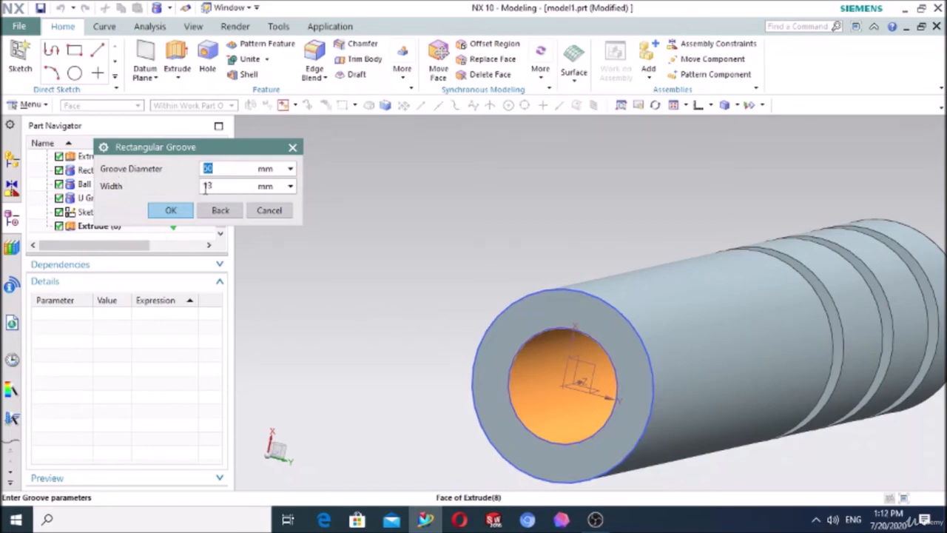
{"action": "left_click", "coordinate": [170, 210]}
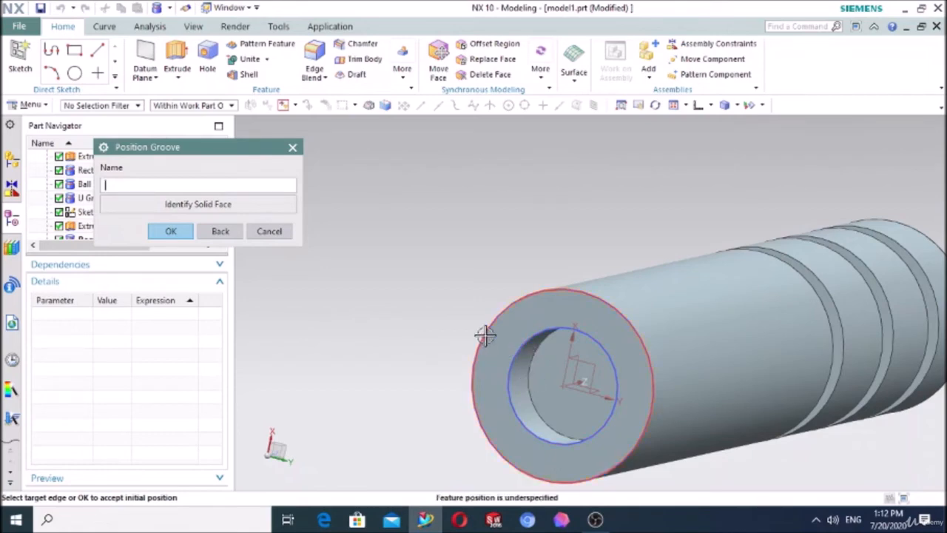
Step: In Static Wireframe display, try to position the groove's arc 30 mm from the bore's open-end edge
{"action": "left_click", "coordinate": [507, 393]}
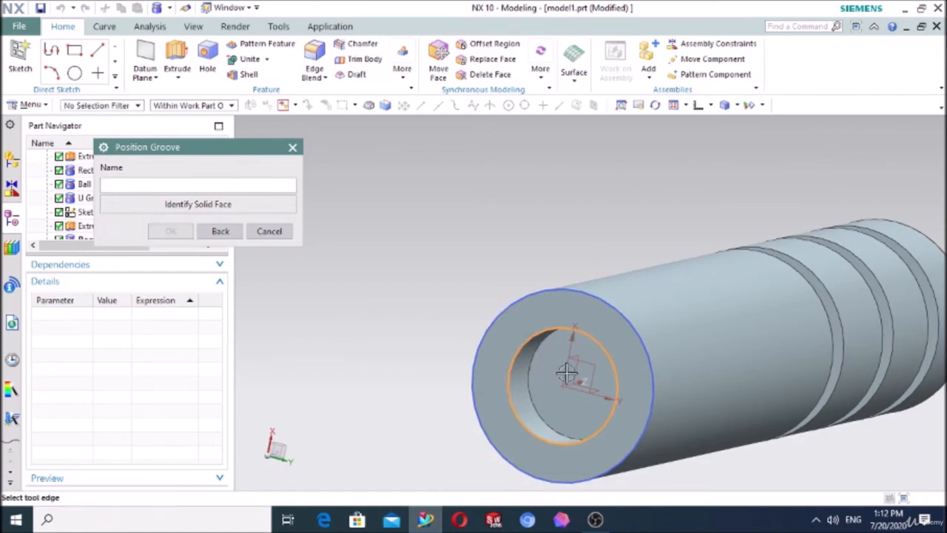
{"action": "left_click", "coordinate": [737, 106]}
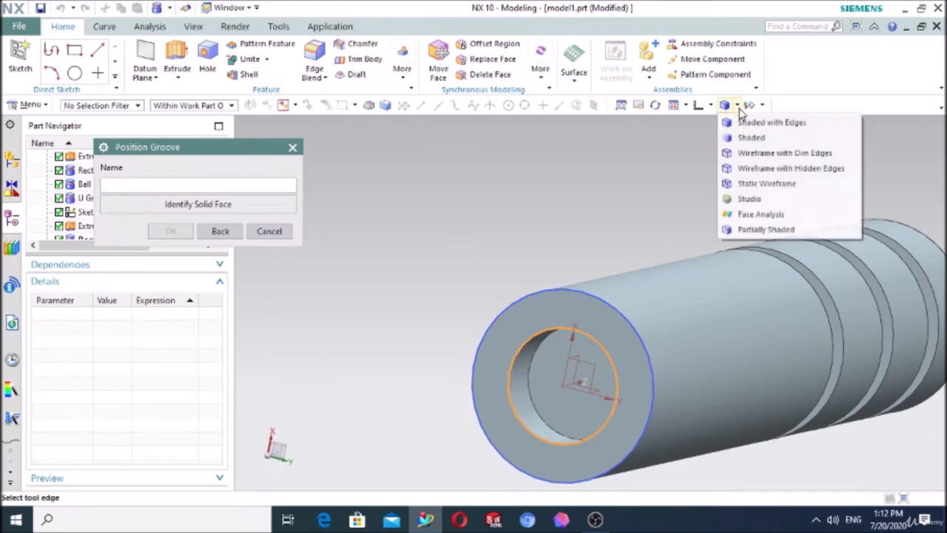
{"action": "left_click", "coordinate": [749, 184]}
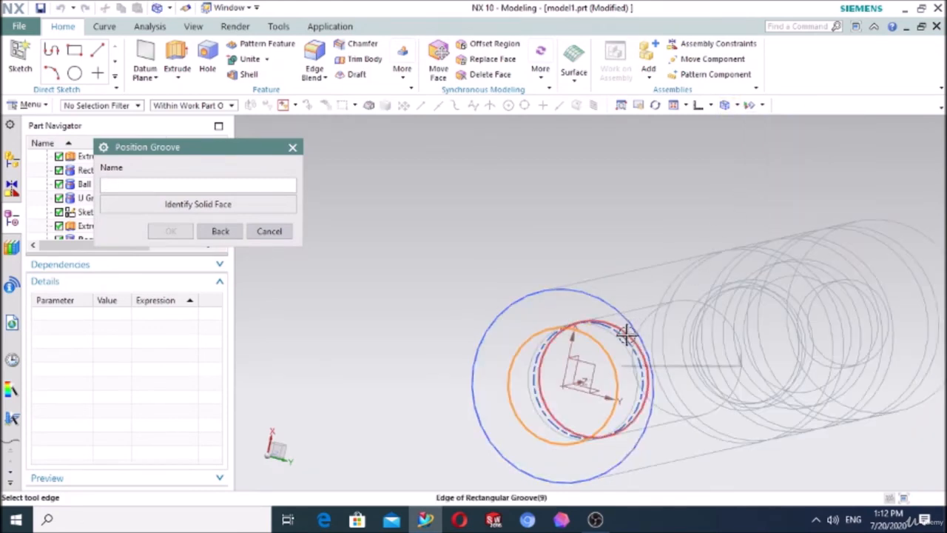
{"action": "left_click", "coordinate": [626, 341]}
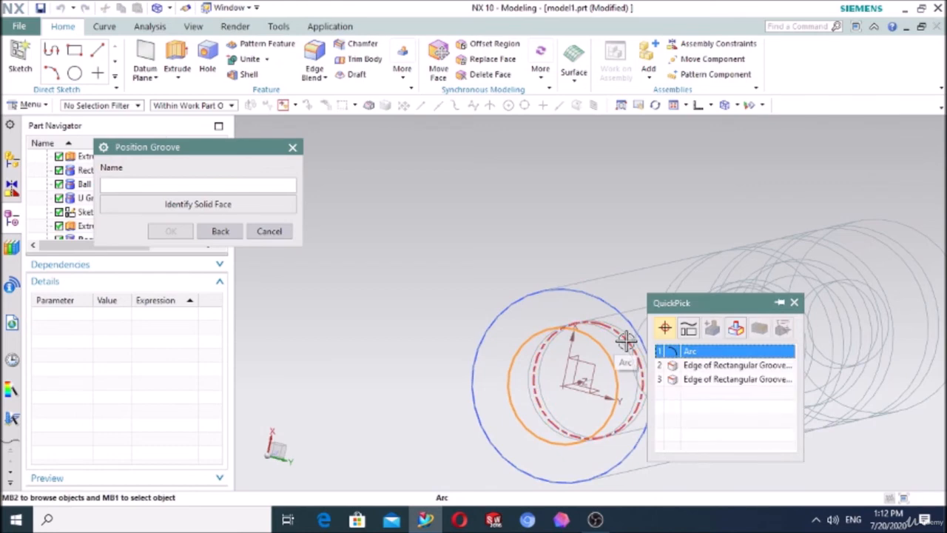
{"action": "left_click", "coordinate": [690, 353]}
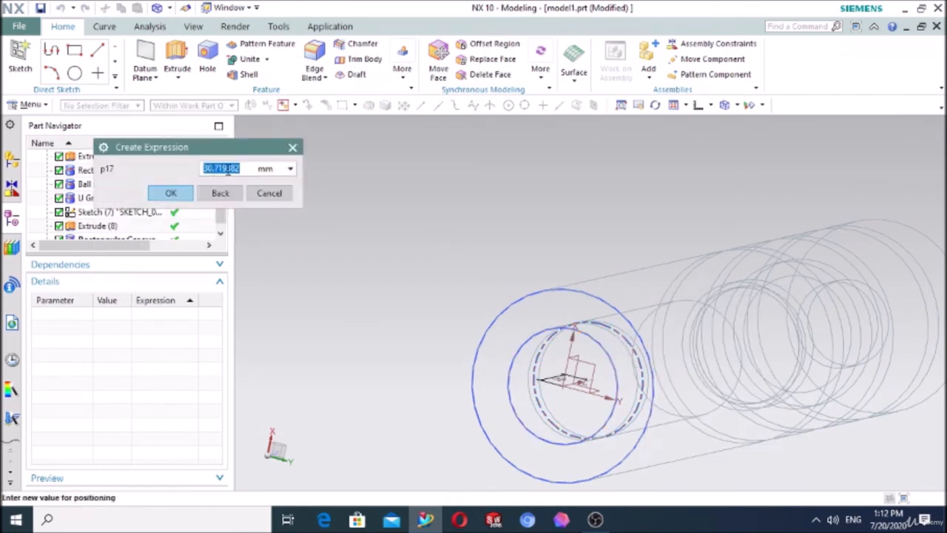
{"action": "type", "text": "30"}
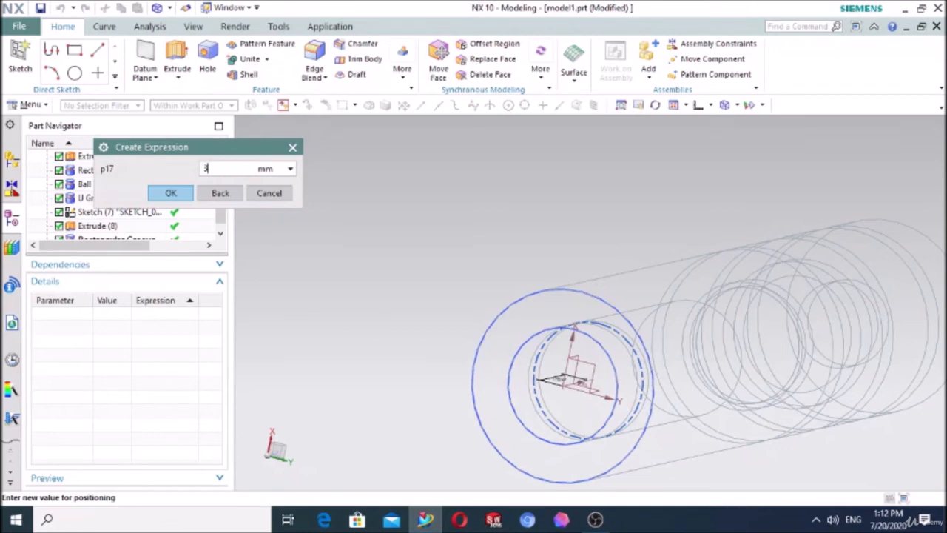
{"action": "left_click", "coordinate": [185, 197]}
{"action": "left_click", "coordinate": [476, 276]}
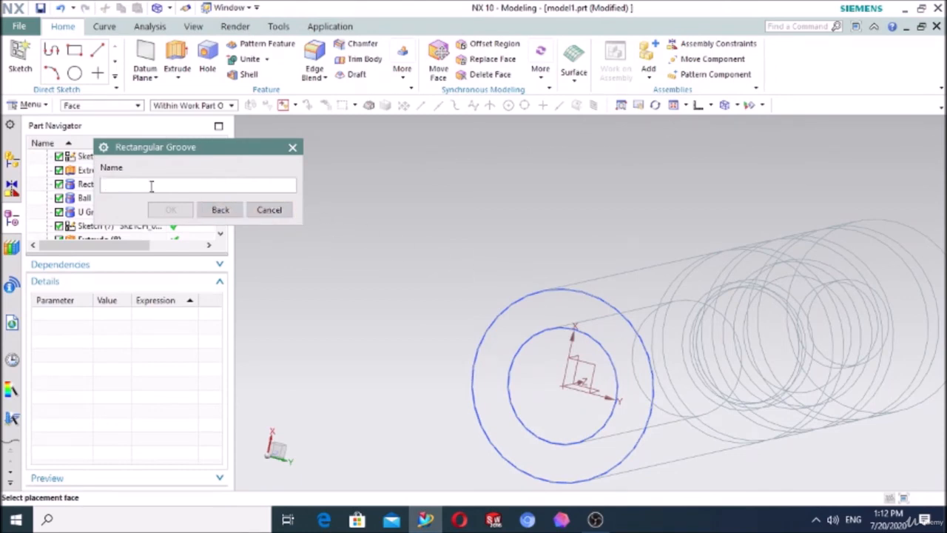
Step: Restart the rectangular groove on the bore's inner face with 50 mm diameter and 13 mm width, using Shaded with Edges display
{"action": "left_click", "coordinate": [211, 210]}
{"action": "left_click", "coordinate": [195, 167]}
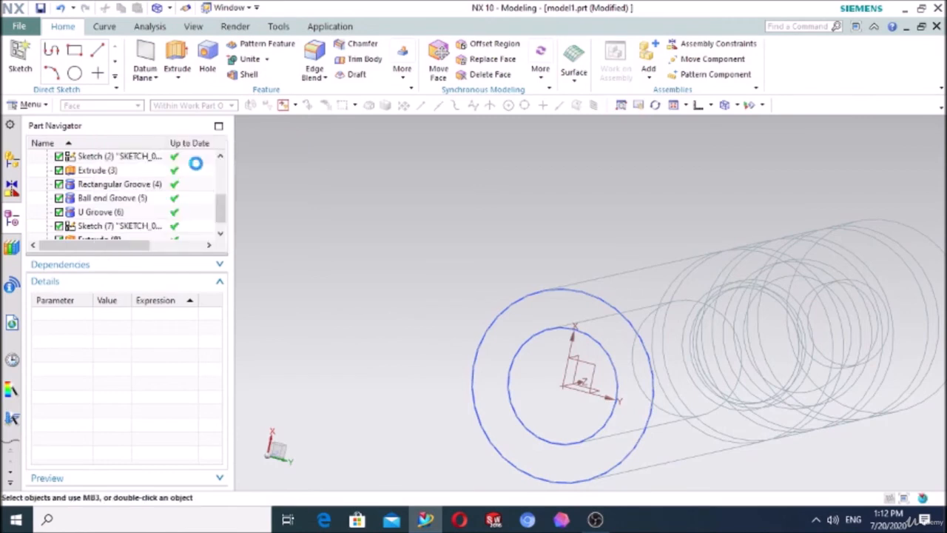
{"action": "left_click", "coordinate": [537, 362]}
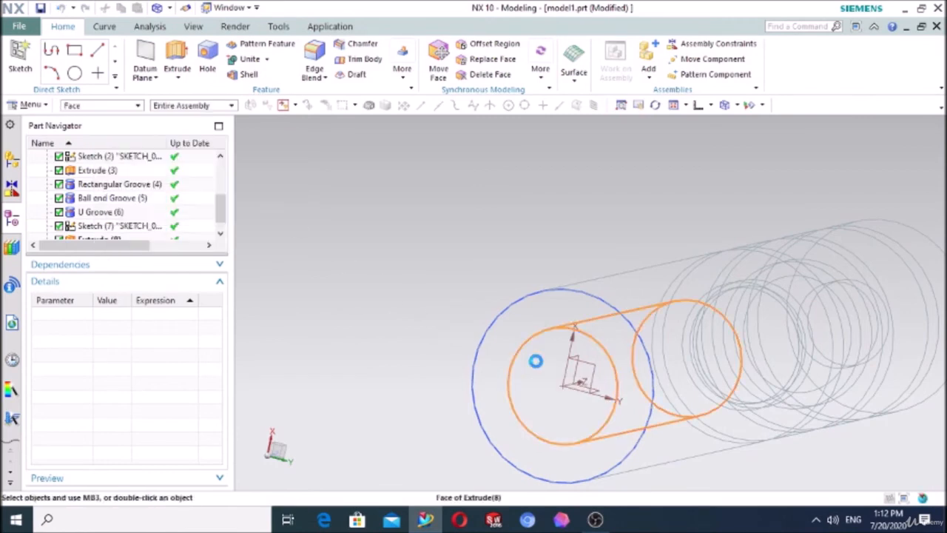
{"action": "left_click", "coordinate": [736, 107]}
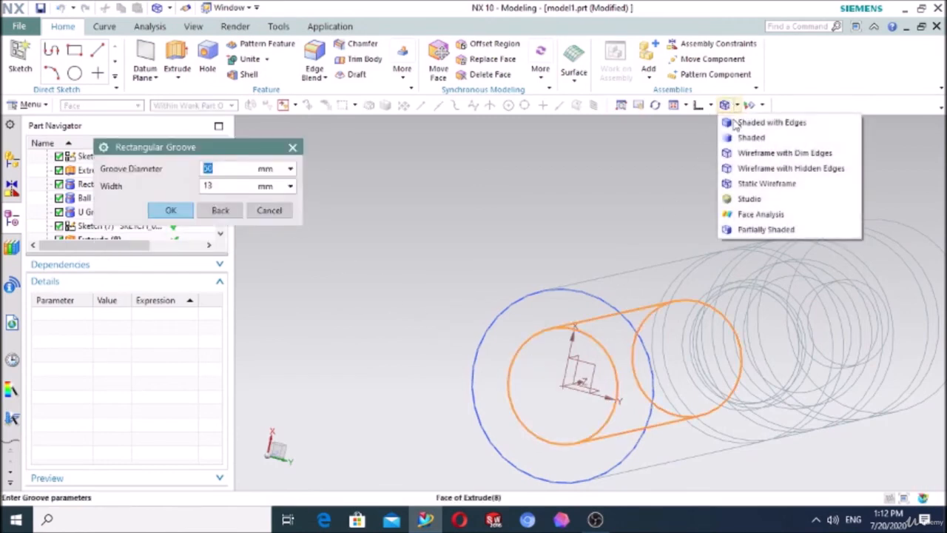
{"action": "left_click", "coordinate": [731, 132]}
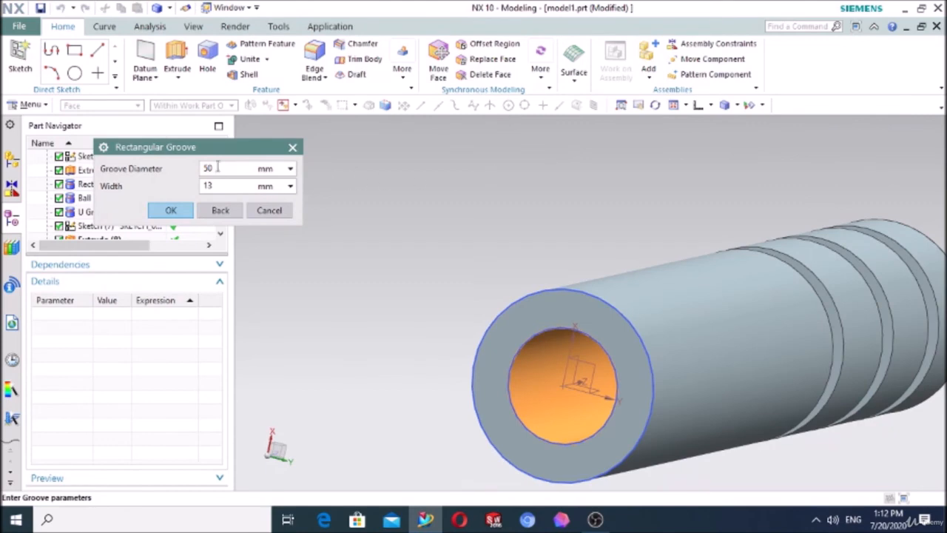
{"action": "left_click", "coordinate": [171, 210]}
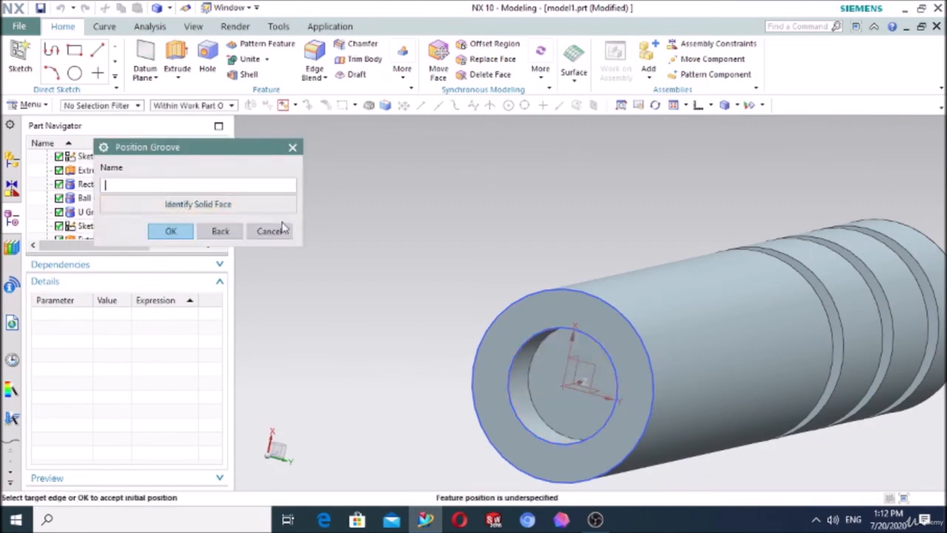
Step: Try to position the groove from the bore's open-end edge to the groove's own edge, using Static Wireframe display
{"action": "left_click", "coordinate": [522, 360]}
{"action": "left_click", "coordinate": [738, 107]}
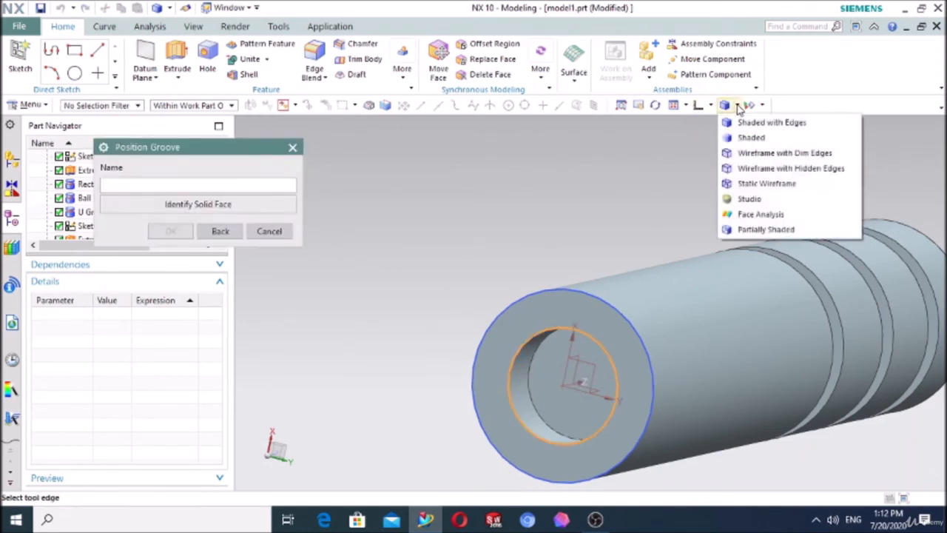
{"action": "left_click", "coordinate": [742, 185]}
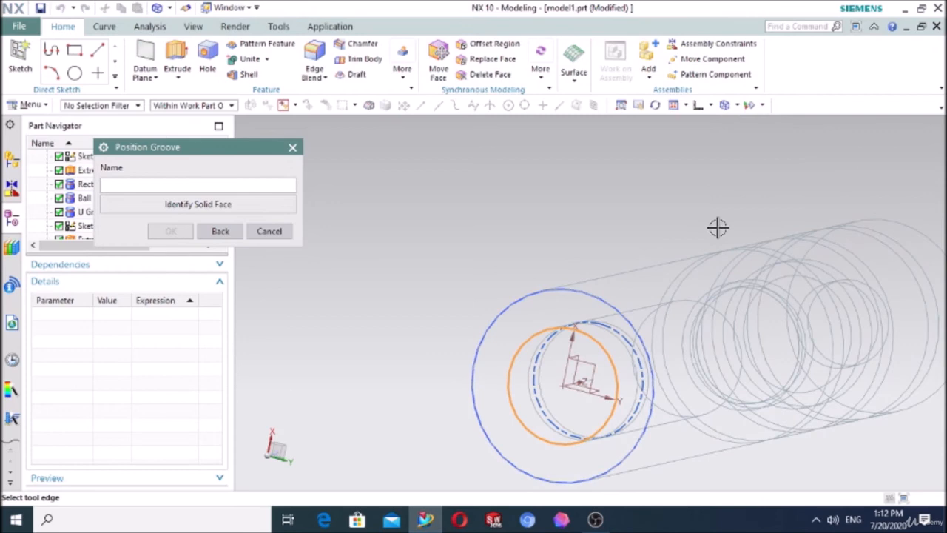
{"action": "left_click", "coordinate": [634, 339]}
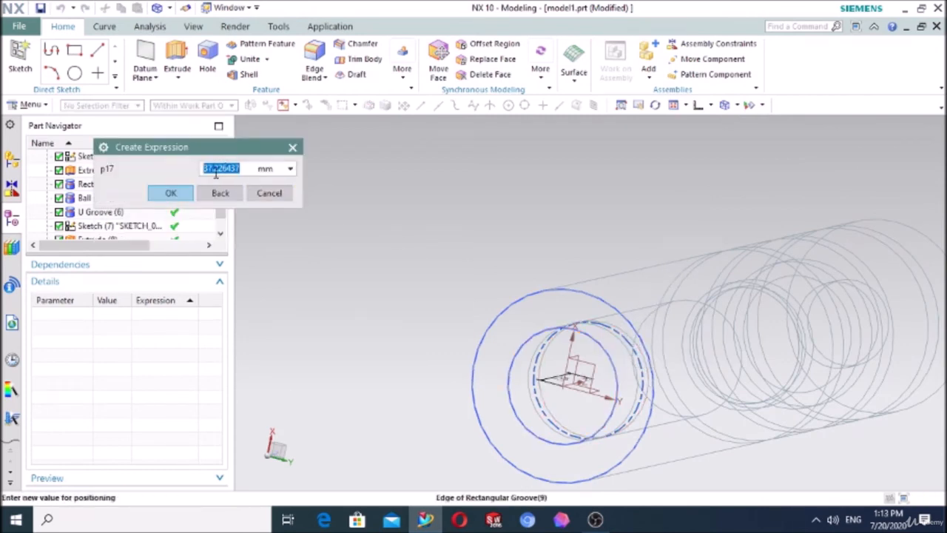
{"action": "left_click", "coordinate": [190, 190]}
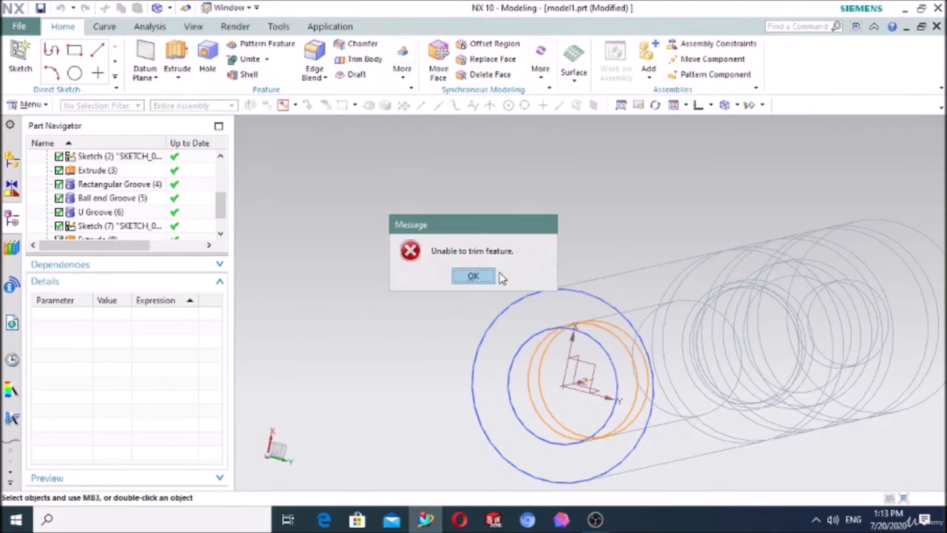
{"action": "left_click", "coordinate": [476, 276]}
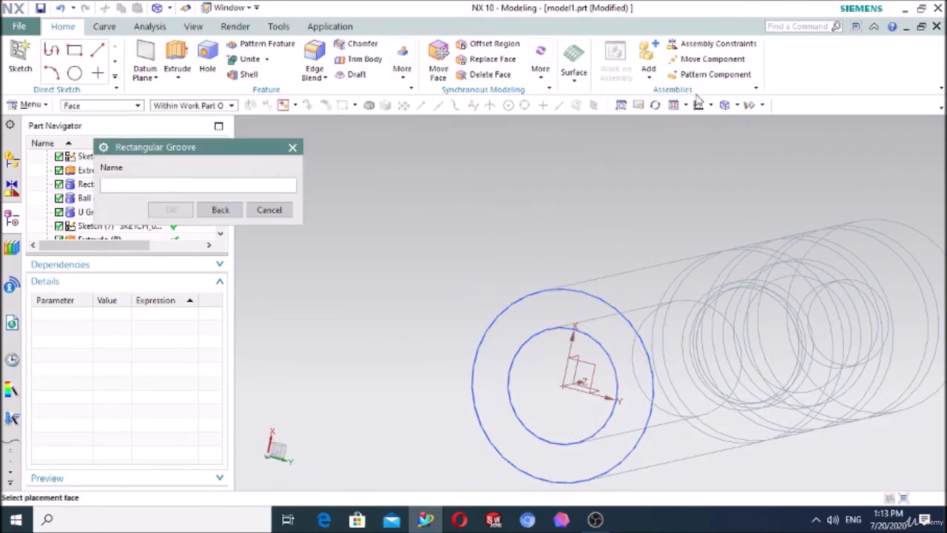
Step: Return to Shaded with Edges display and retry a rectangular groove on the bore's inner face, 50 mm in diameter and 13 mm wide
{"action": "left_click", "coordinate": [742, 105]}
{"action": "left_click", "coordinate": [744, 124]}
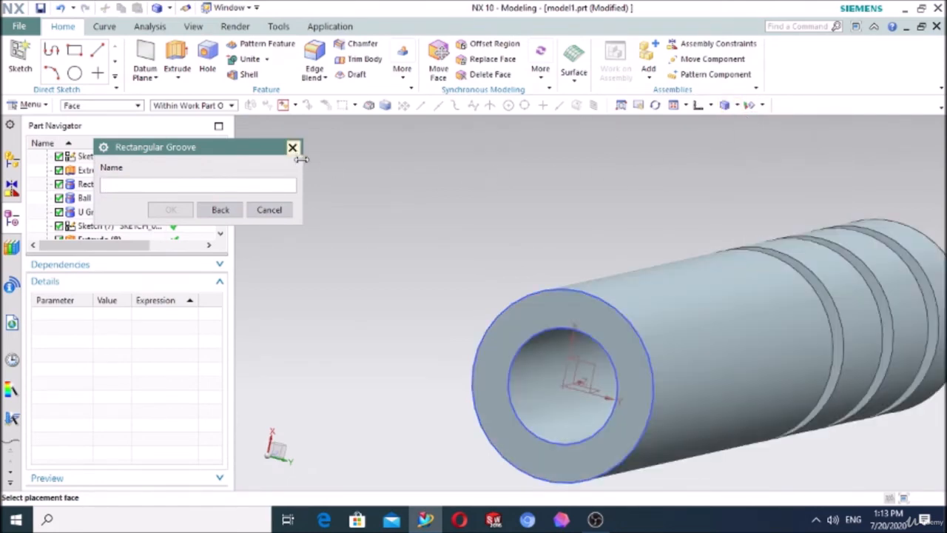
{"action": "left_click", "coordinate": [533, 363]}
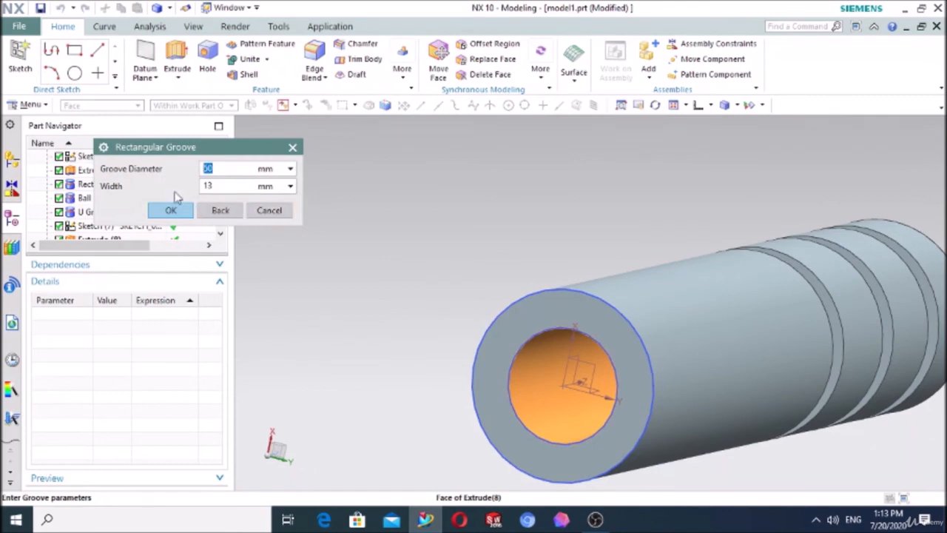
{"action": "left_click", "coordinate": [171, 211]}
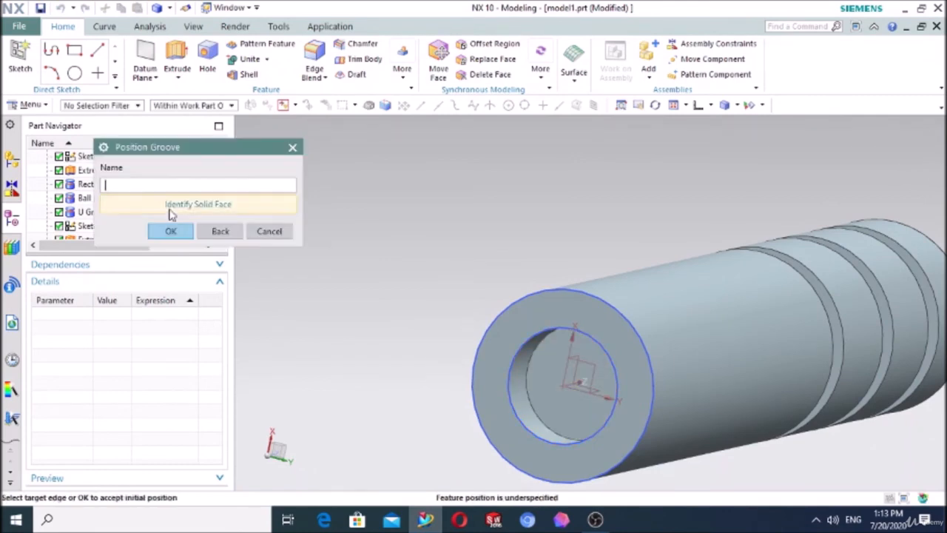
Step: Try to position the rectangular groove from the bore's open-end edge to the groove's arc in Static Wireframe display, accepting the default distance
{"action": "left_click", "coordinate": [529, 337]}
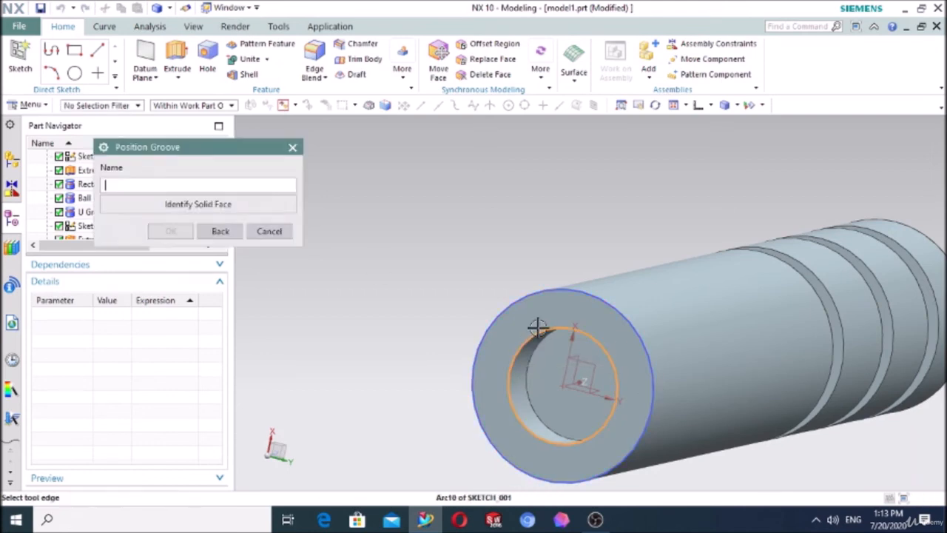
{"action": "left_click", "coordinate": [709, 106]}
{"action": "left_click", "coordinate": [737, 105]}
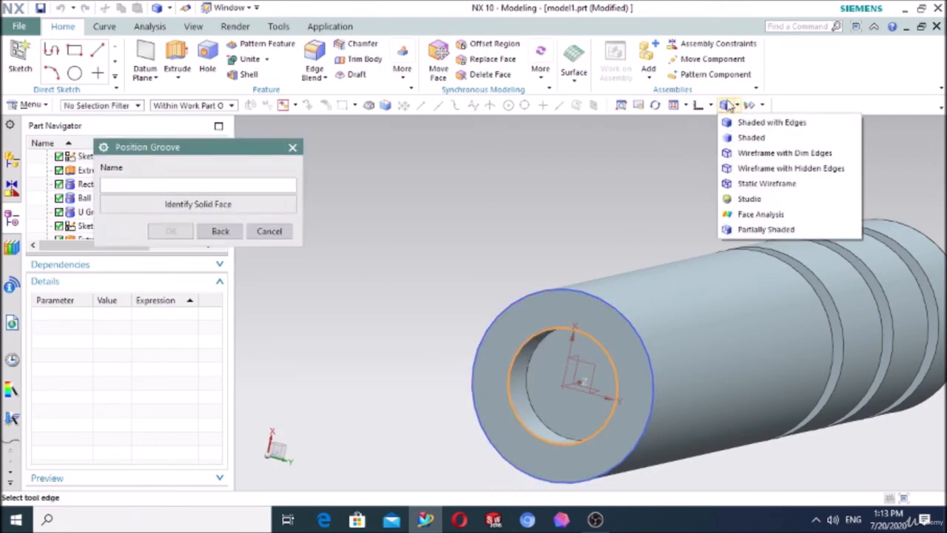
{"action": "left_click", "coordinate": [749, 184]}
{"action": "left_click", "coordinate": [618, 335]}
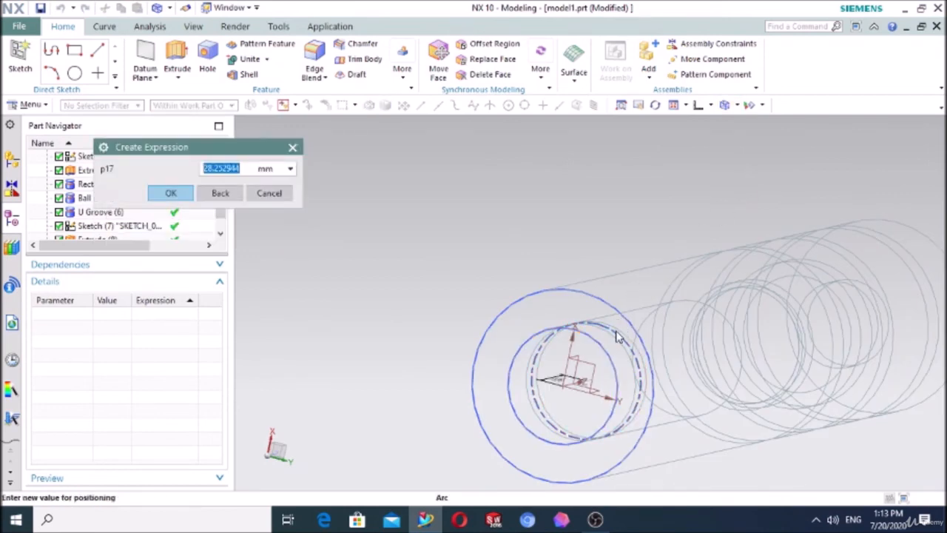
{"action": "left_click", "coordinate": [185, 193]}
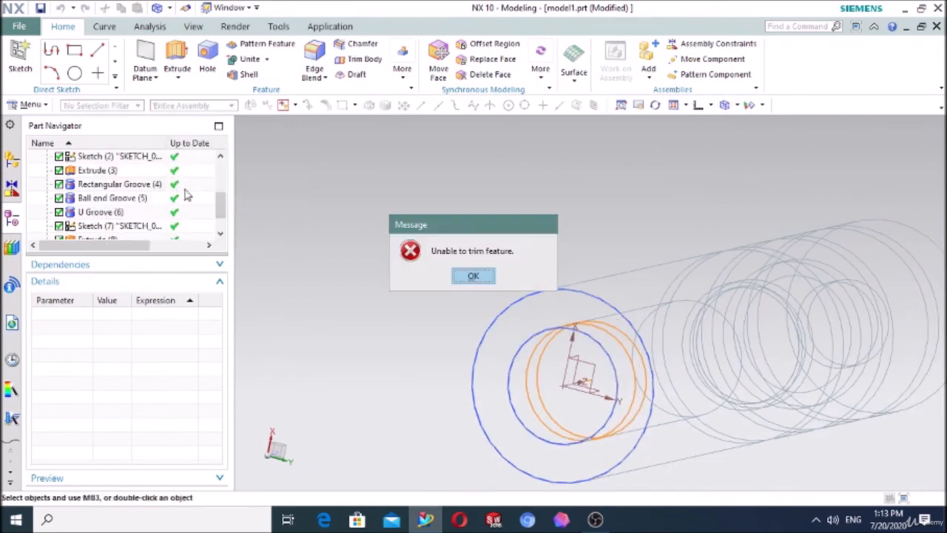
{"action": "left_click", "coordinate": [472, 277]}
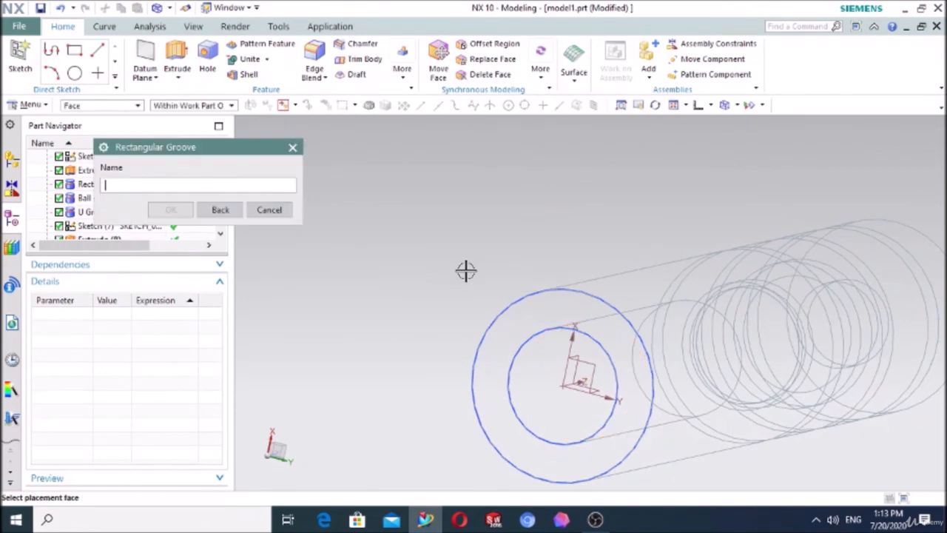
{"action": "left_click", "coordinate": [595, 520]}
{"action": "left_click", "coordinate": [743, 414]}
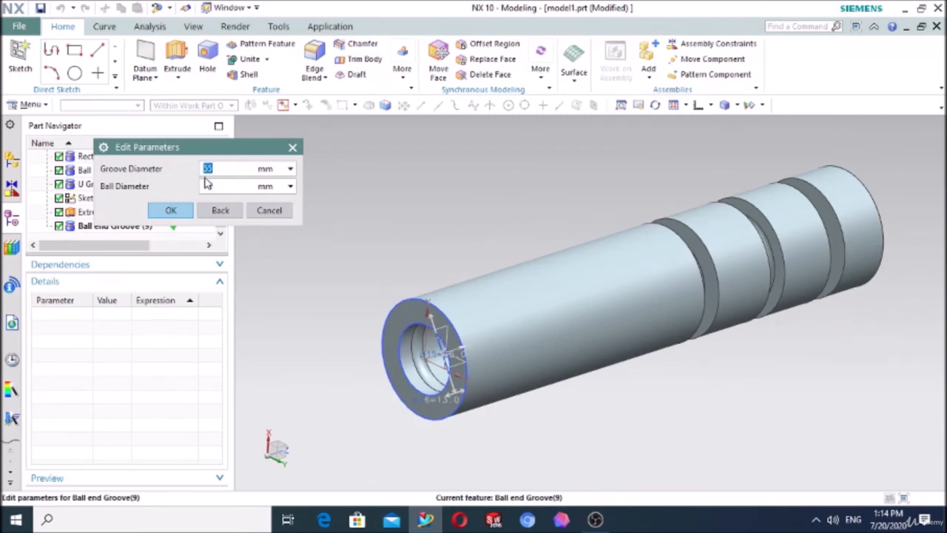
Step: Accept a 55 mm groove diameter for the ball end groove inside the bore and finish editing its parameters
{"action": "left_click", "coordinate": [182, 214]}
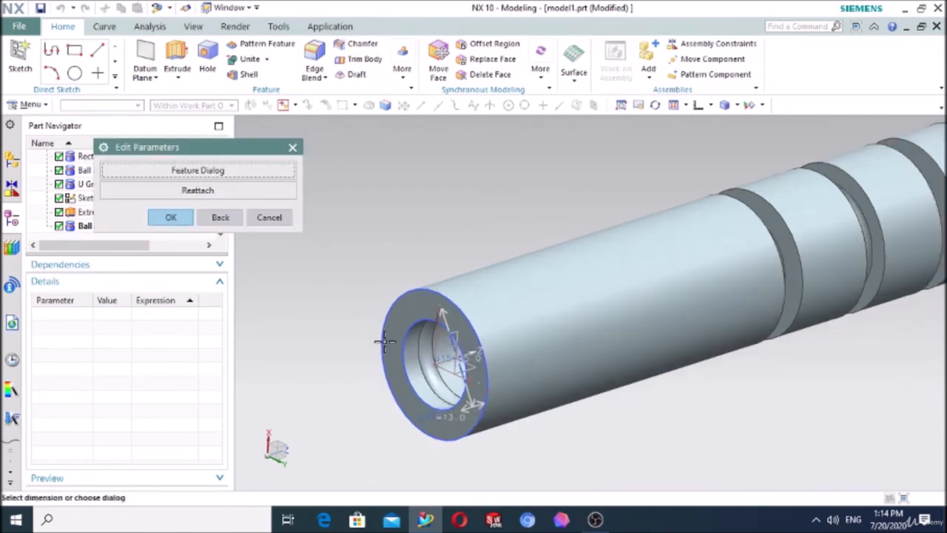
{"action": "left_click", "coordinate": [182, 216]}
{"action": "scroll", "coordinate": [433, 333], "scroll_direction": "up", "scroll_amount": 5}
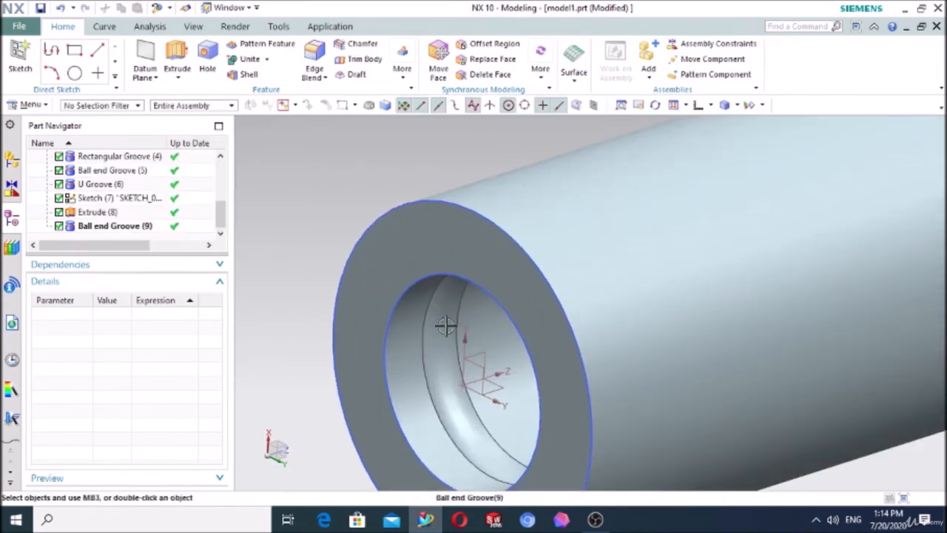
{"action": "key", "text": "Escape"}
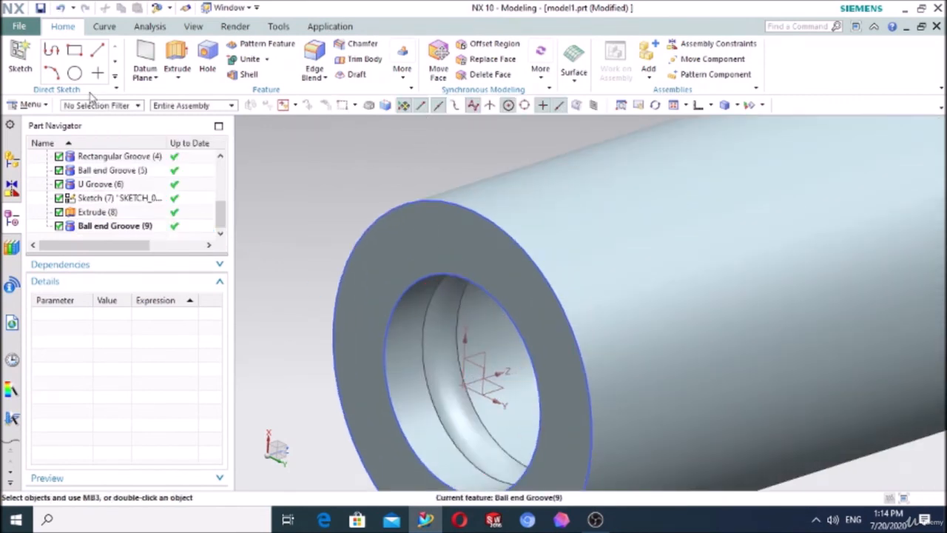
Step: Examine the internal ball end groove's profile in a temporary one-plane section view along the cylinder's axis, using the Y plane
{"action": "left_click", "coordinate": [39, 106]}
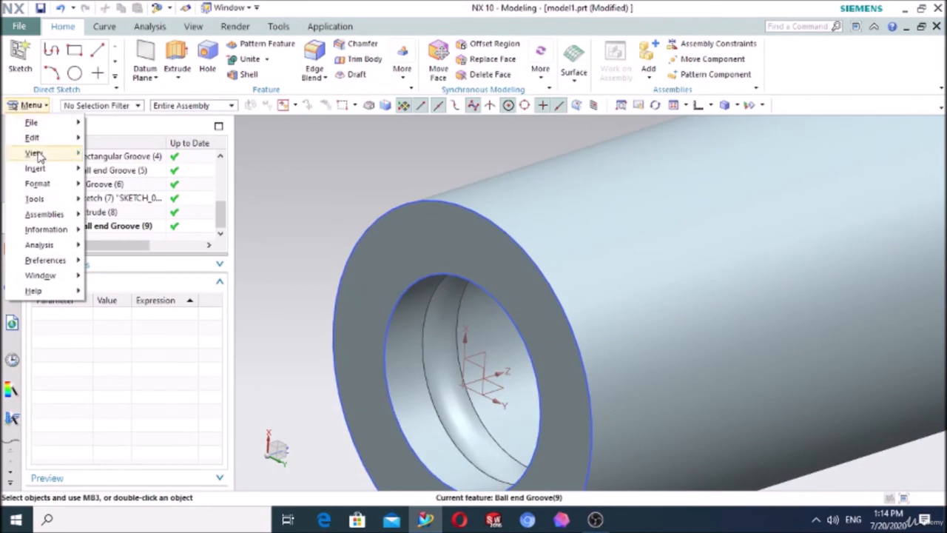
{"action": "mouse_move", "coordinate": [37, 153]}
{"action": "mouse_move", "coordinate": [118, 171]}
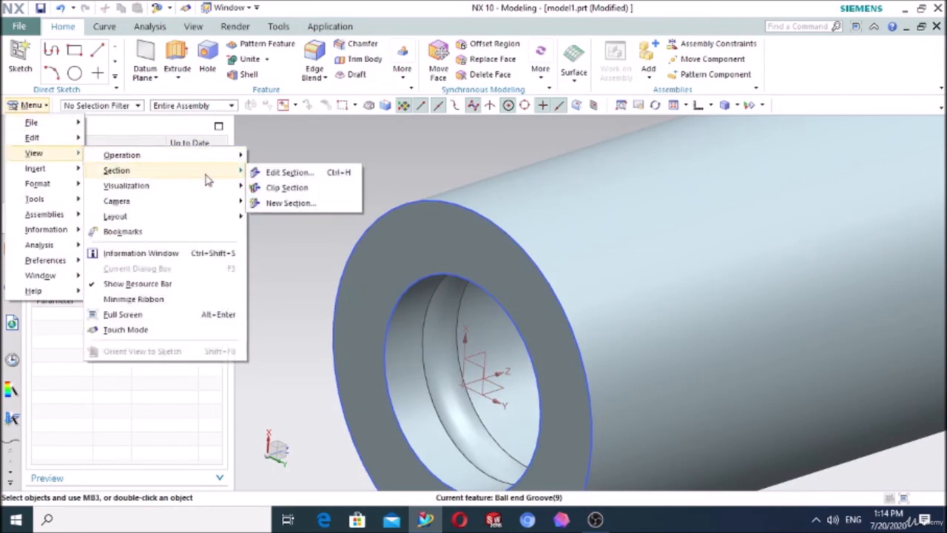
{"action": "left_click", "coordinate": [288, 172]}
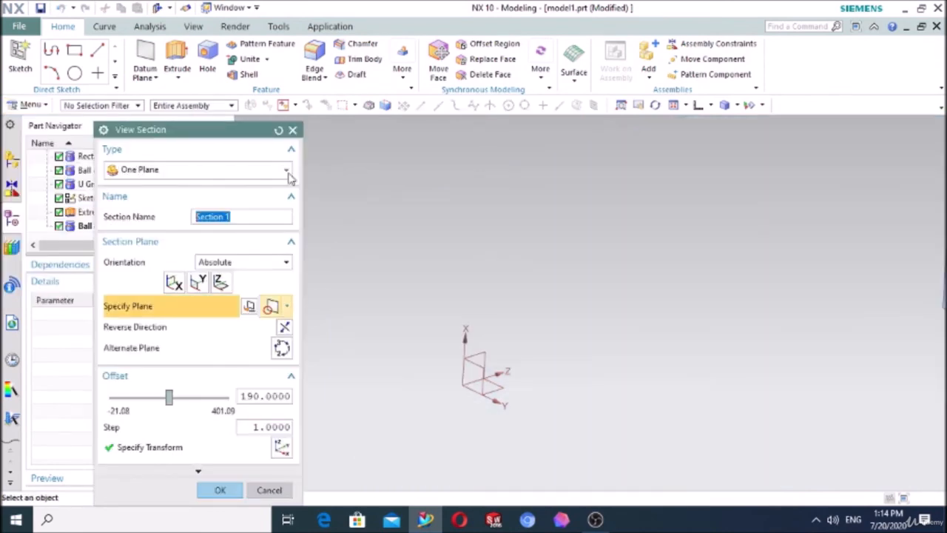
{"action": "scroll", "coordinate": [400, 172], "scroll_direction": "down", "scroll_amount": 3}
{"action": "scroll", "coordinate": [614, 168], "scroll_direction": "up", "scroll_amount": 2}
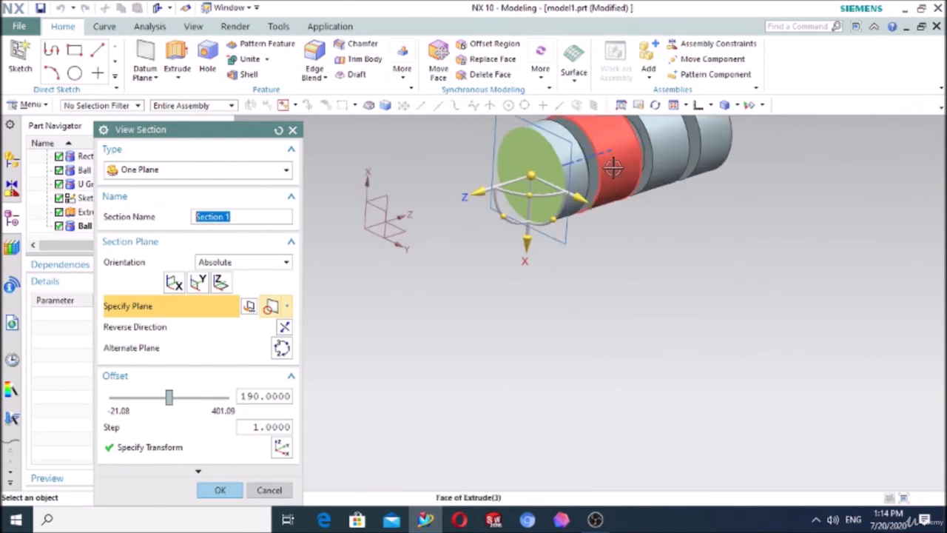
{"action": "left_click", "coordinate": [195, 284]}
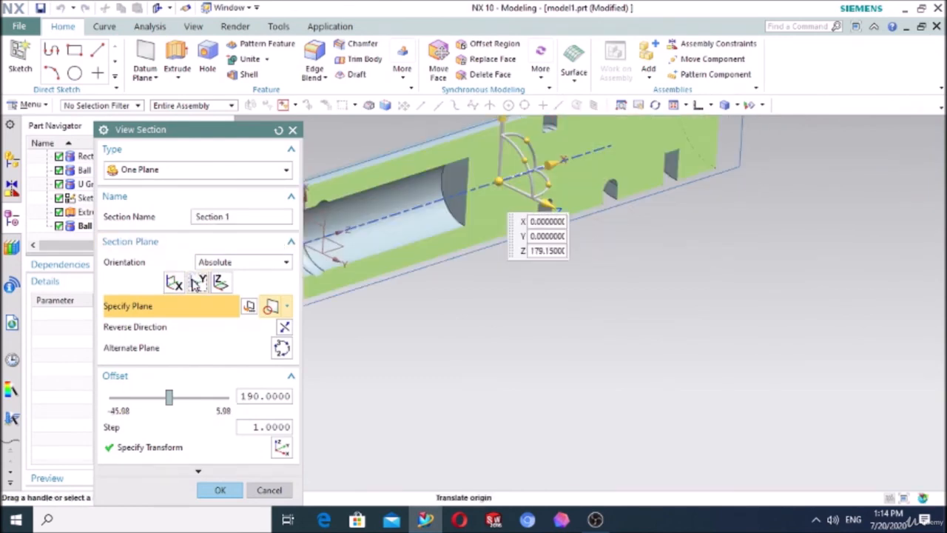
{"action": "middle_click_drag", "start_coordinate": [436, 303], "coordinate": [383, 276]}
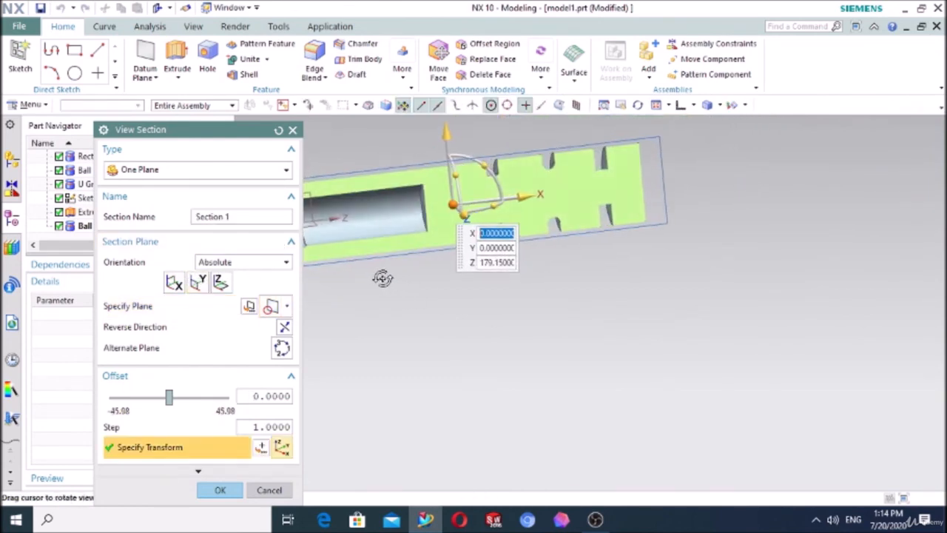
{"action": "scroll", "coordinate": [596, 277], "scroll_direction": "down", "scroll_amount": 2}
{"action": "scroll", "coordinate": [493, 247], "scroll_direction": "up", "scroll_amount": 5}
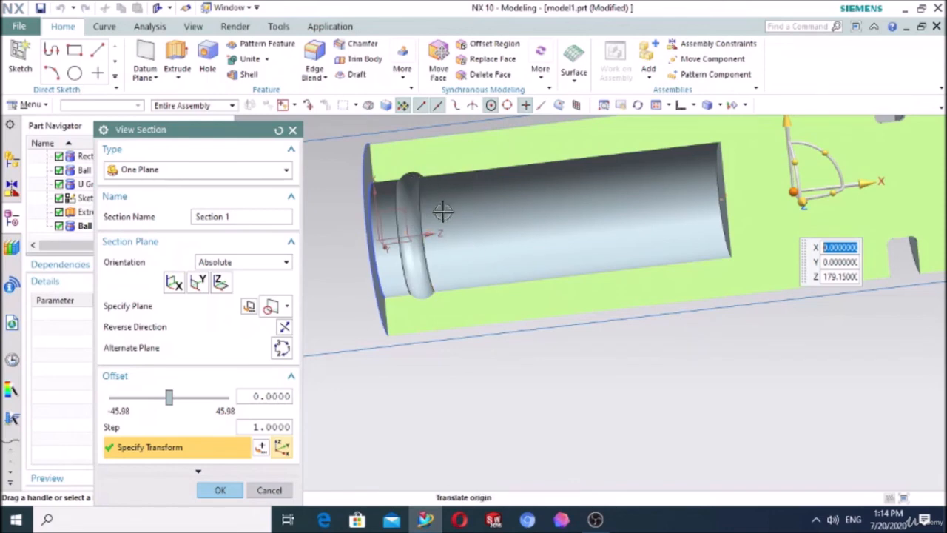
{"action": "left_click", "coordinate": [293, 131]}
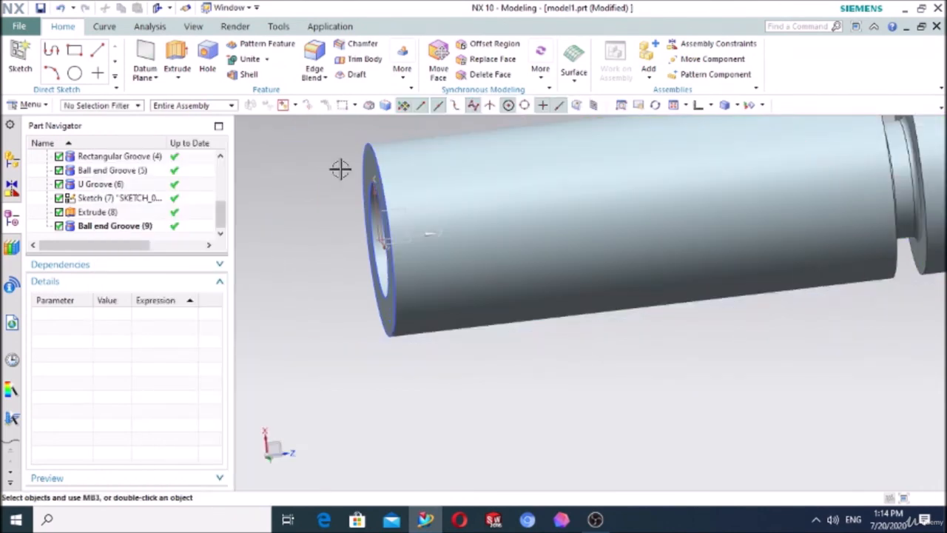
Step: Review the groove diameter and ball diameter of the ball end groove inside the bore, keeping its parameters
{"action": "double_click", "coordinate": [103, 228]}
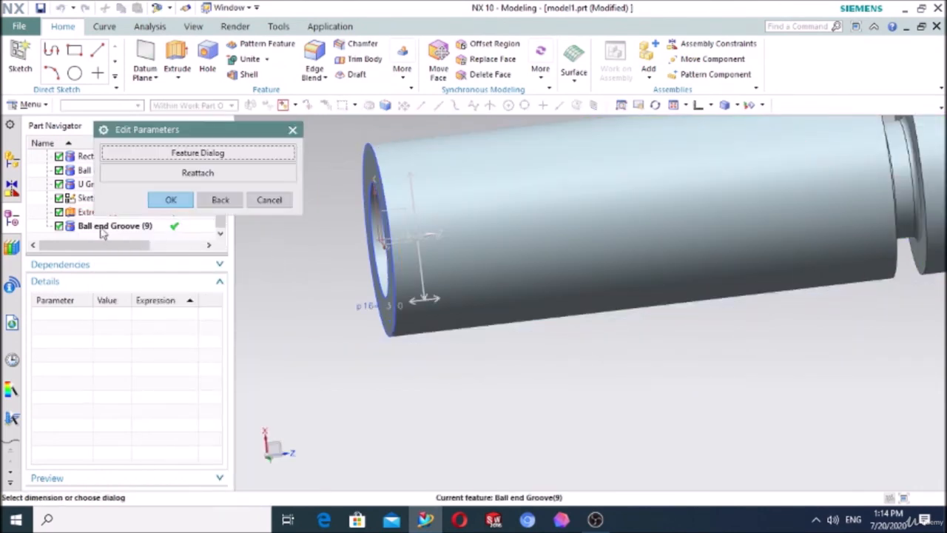
{"action": "left_click", "coordinate": [189, 153]}
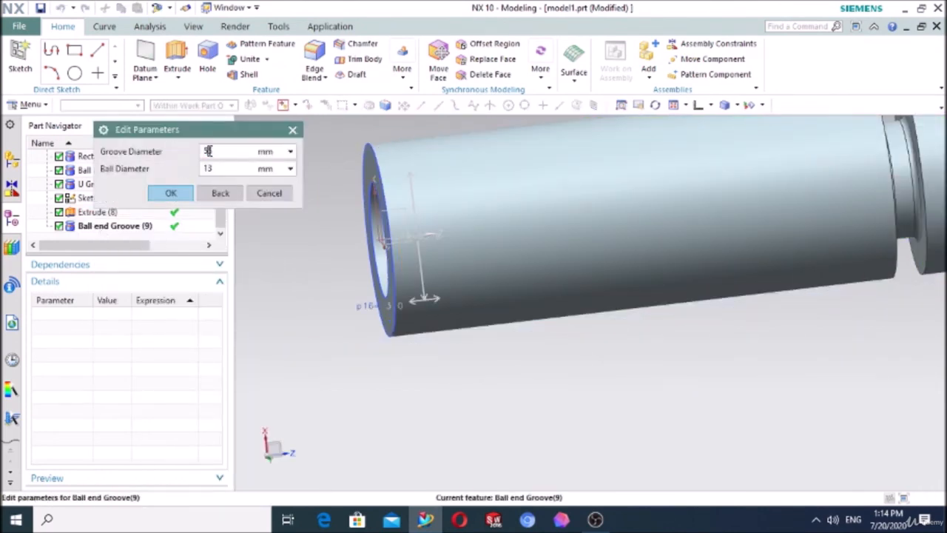
{"action": "middle_click_drag", "start_coordinate": [342, 332], "coordinate": [472, 321]}
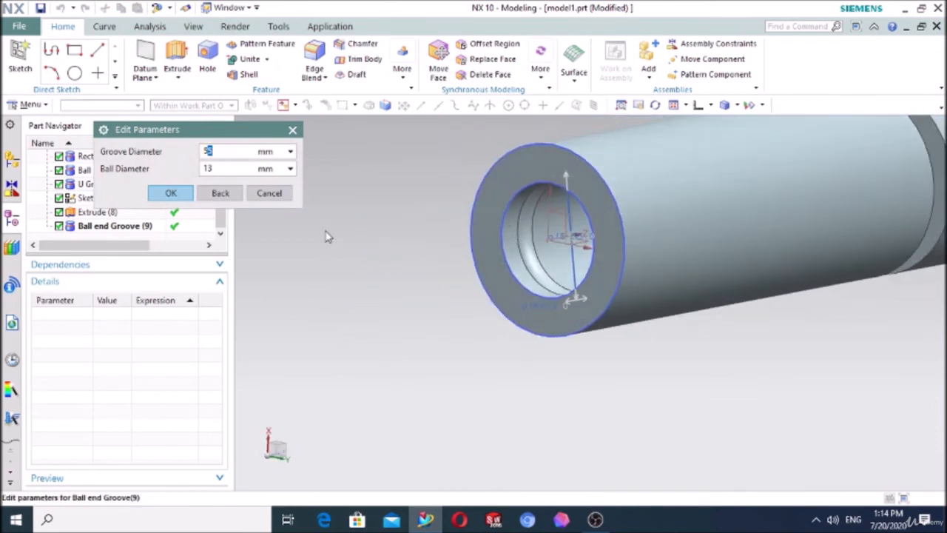
{"action": "left_click", "coordinate": [189, 197]}
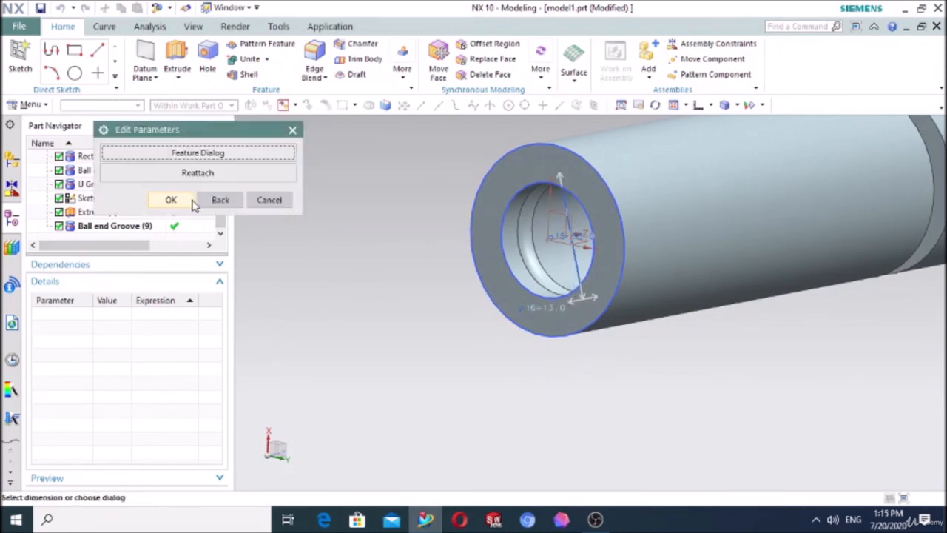
{"action": "left_click", "coordinate": [198, 155]}
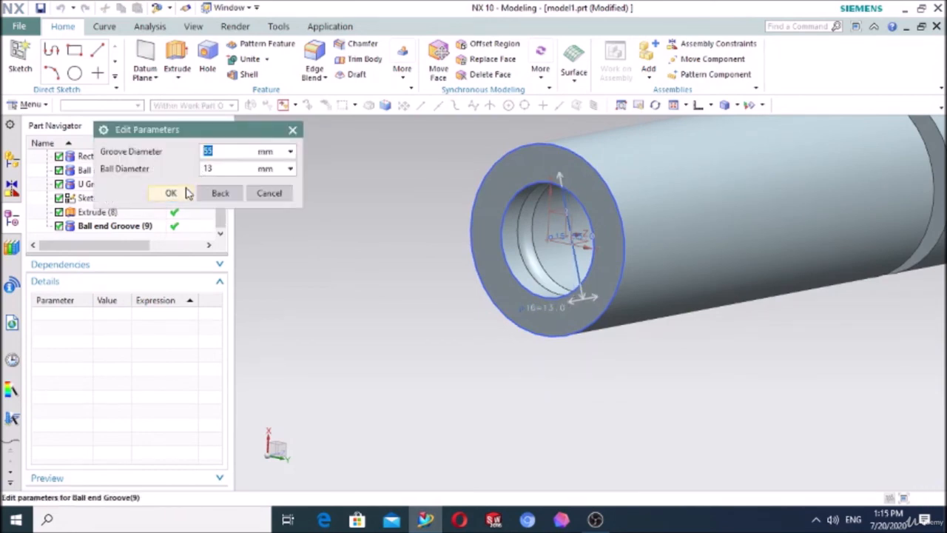
{"action": "left_click", "coordinate": [184, 192]}
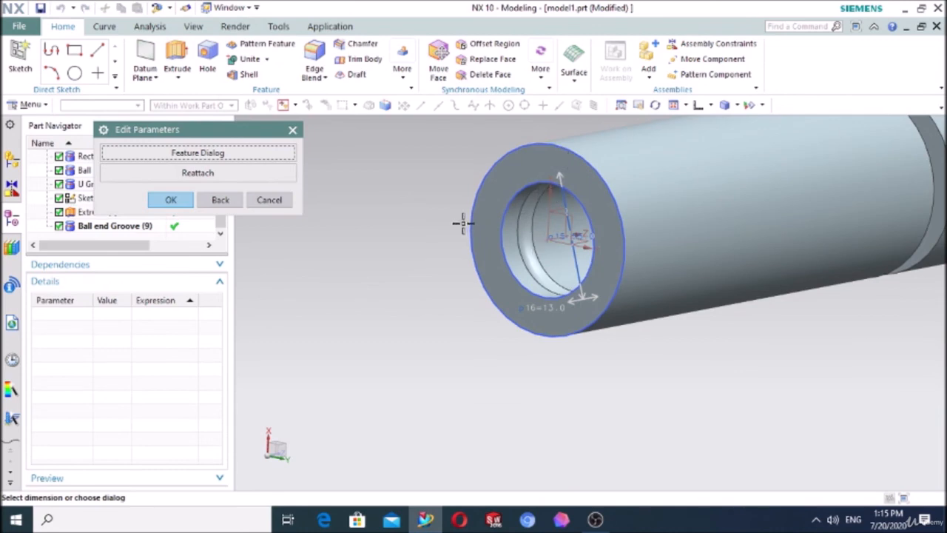
{"action": "left_click", "coordinate": [171, 200]}
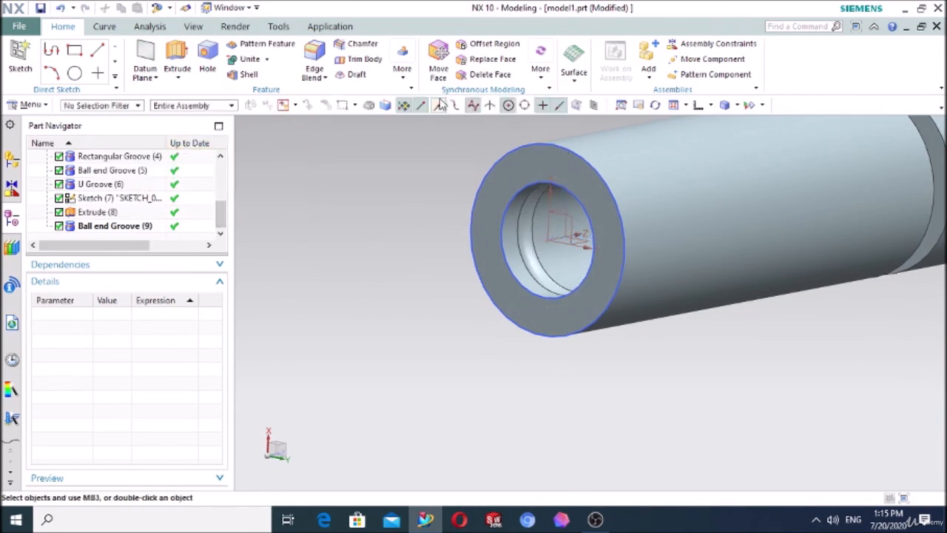
Step: Create a U groove on the bore's inner face with 55 mm groove diameter, 13 mm width and 2.5 mm corner radius
{"action": "left_click", "coordinate": [43, 106]}
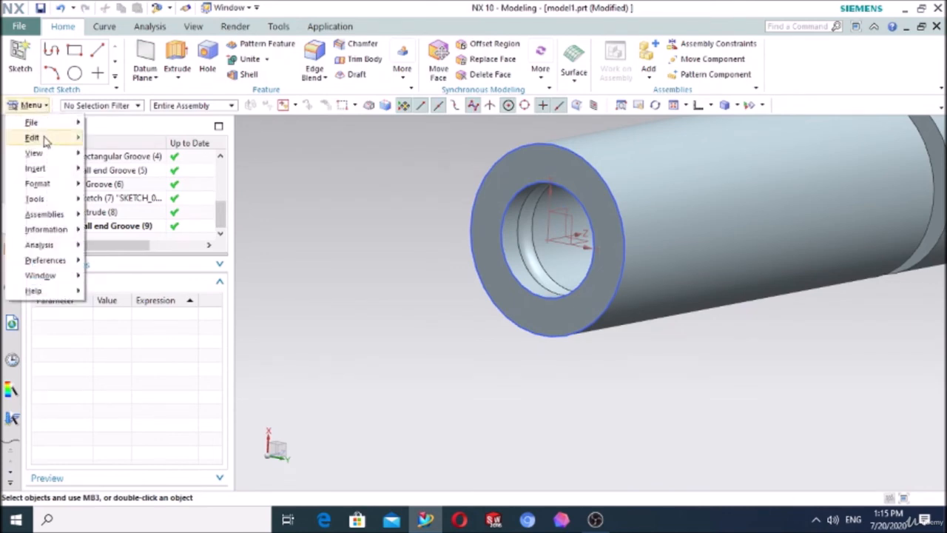
{"action": "mouse_move", "coordinate": [46, 140]}
{"action": "mouse_move", "coordinate": [45, 168]}
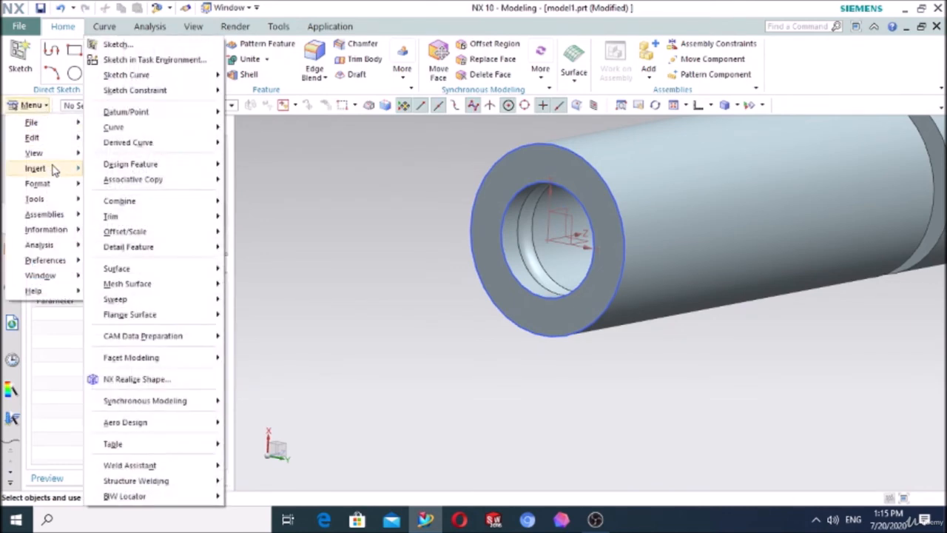
{"action": "mouse_move", "coordinate": [127, 169]}
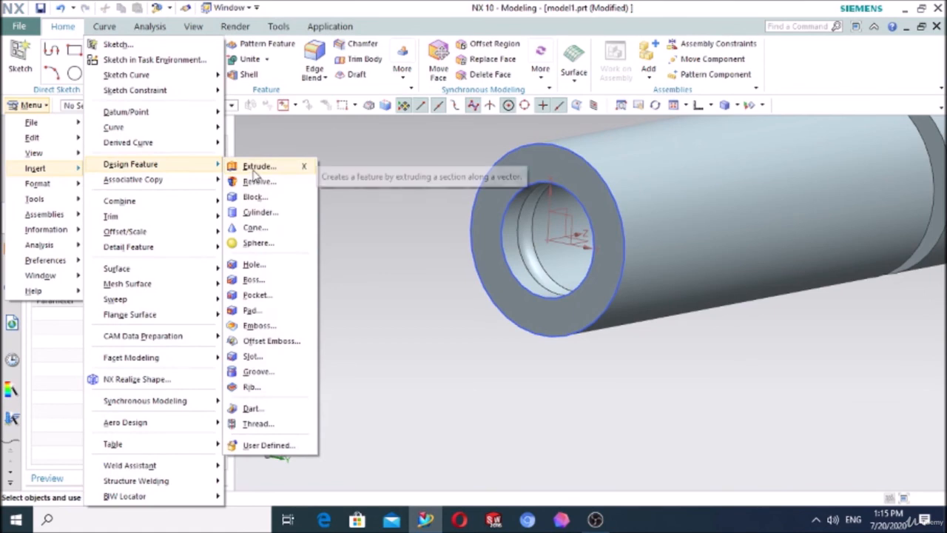
{"action": "left_click", "coordinate": [294, 377]}
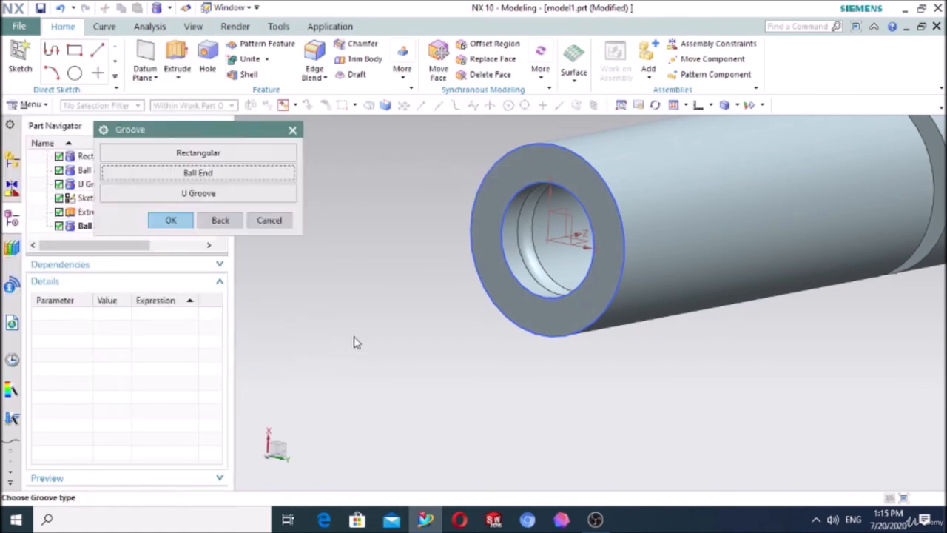
{"action": "left_click", "coordinate": [211, 195]}
{"action": "left_click", "coordinate": [561, 239]}
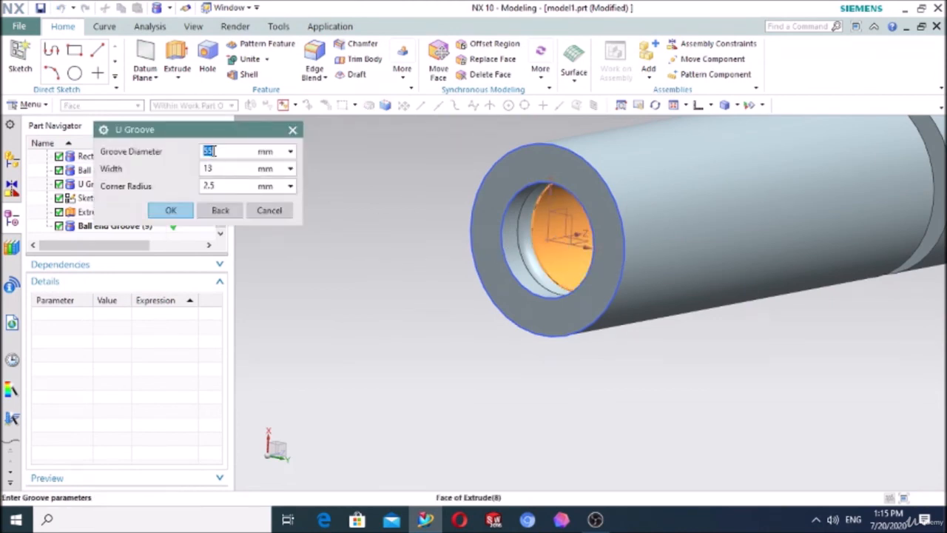
{"action": "left_click", "coordinate": [171, 211]}
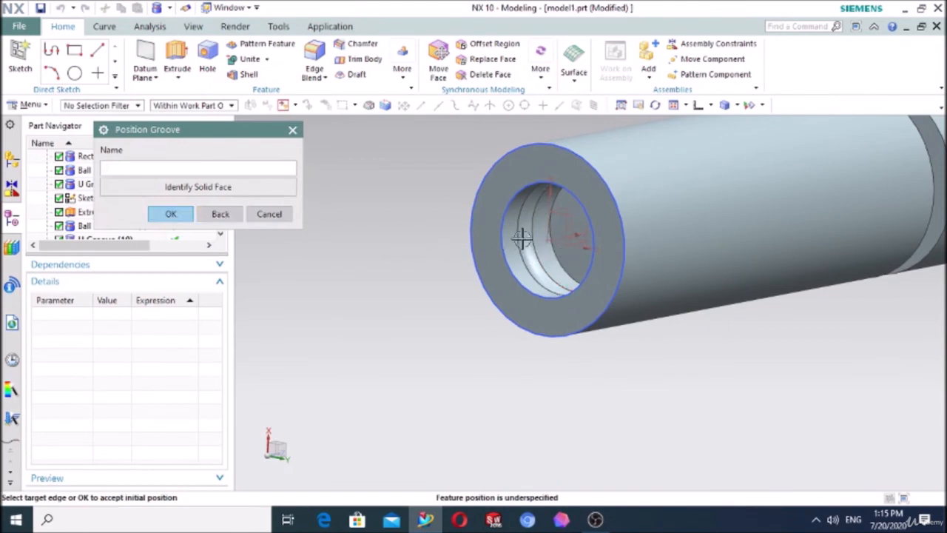
Step: Position the U groove 50 mm from the bore's opening edge, using static wireframe to reach its edge, and restore the shaded-with-edges display
{"action": "left_click", "coordinate": [522, 290]}
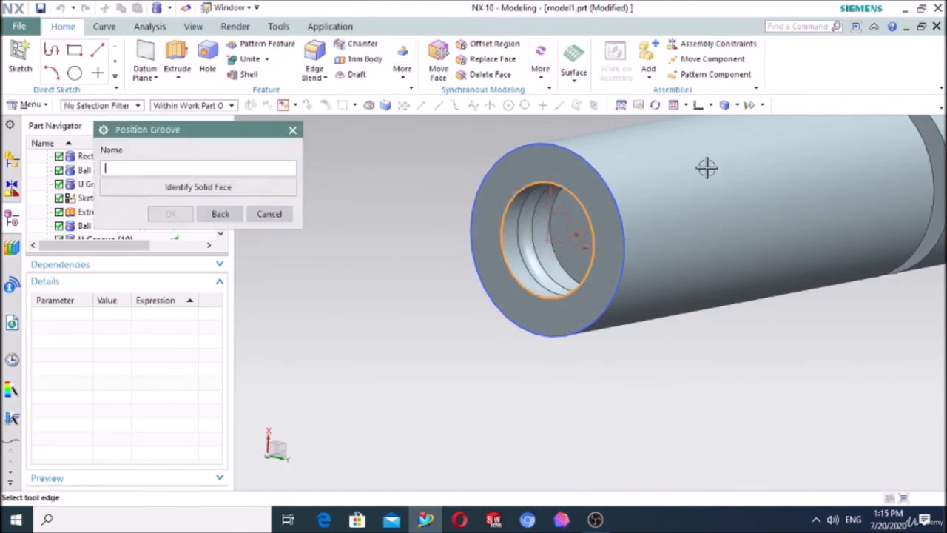
{"action": "left_click", "coordinate": [737, 106]}
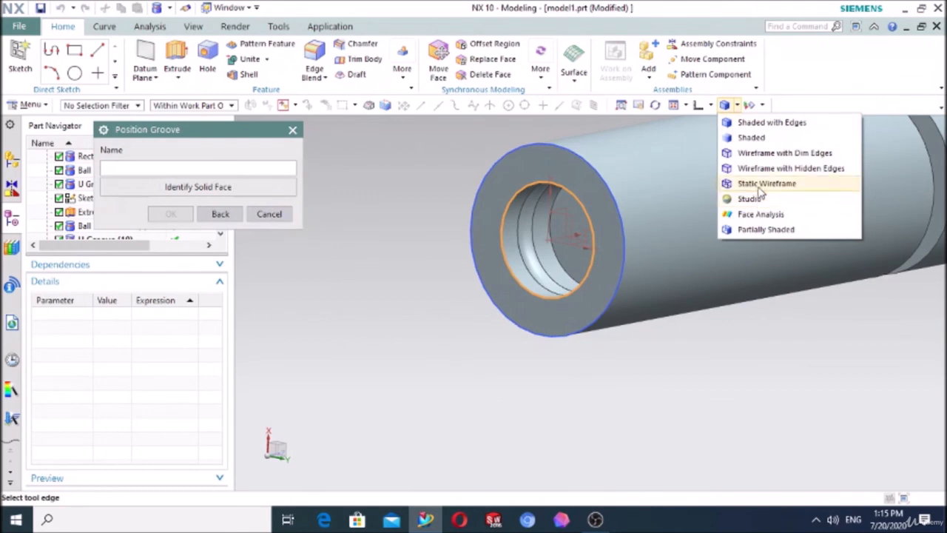
{"action": "left_click", "coordinate": [759, 183]}
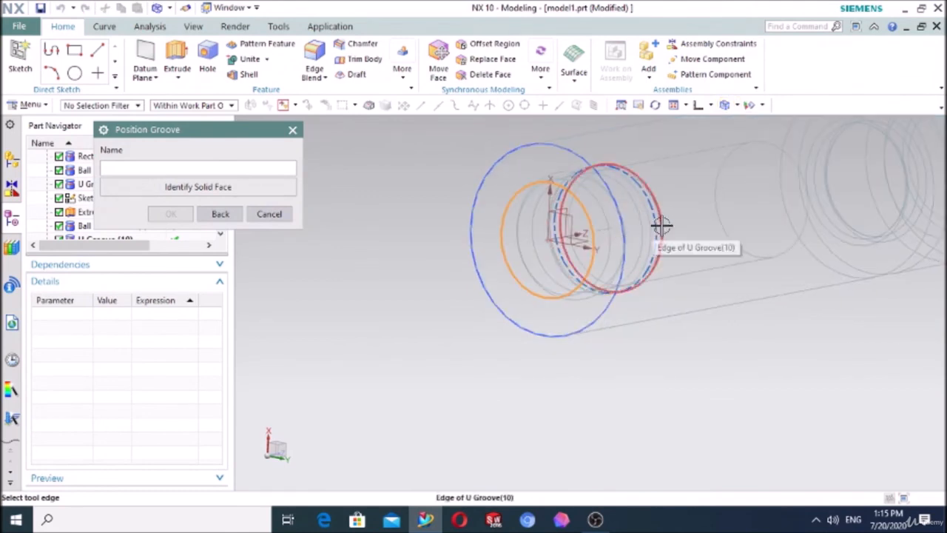
{"action": "left_click", "coordinate": [658, 230]}
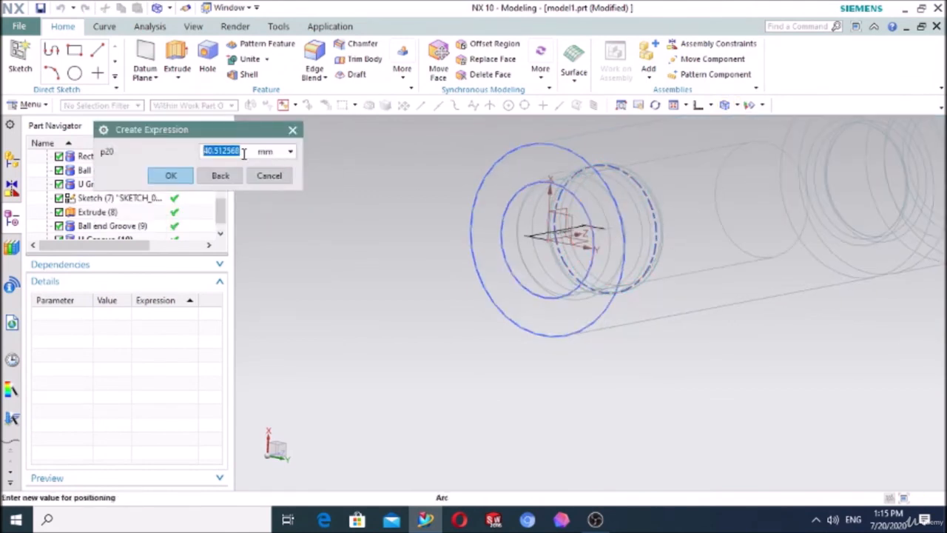
{"action": "type", "text": "5"}
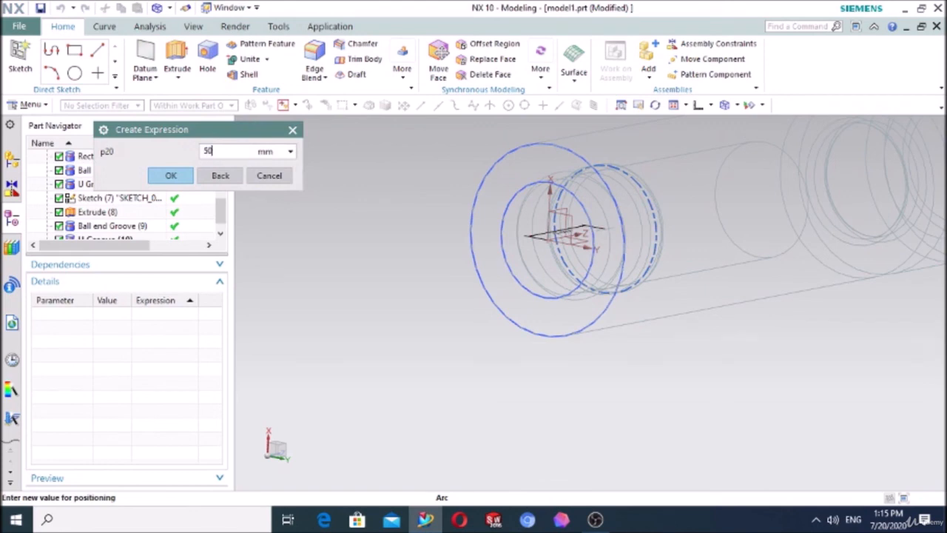
{"action": "type", "text": "0"}
{"action": "left_click", "coordinate": [184, 181]}
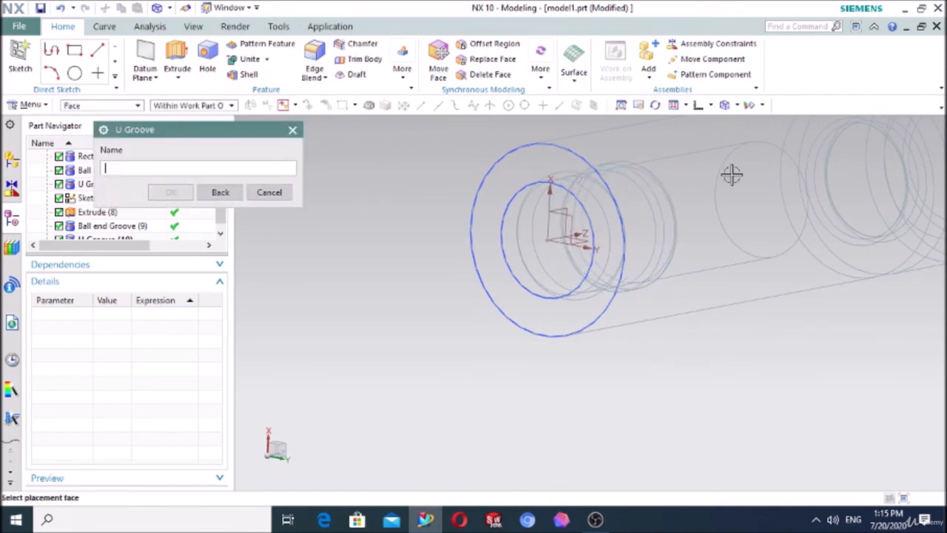
{"action": "left_click", "coordinate": [269, 192]}
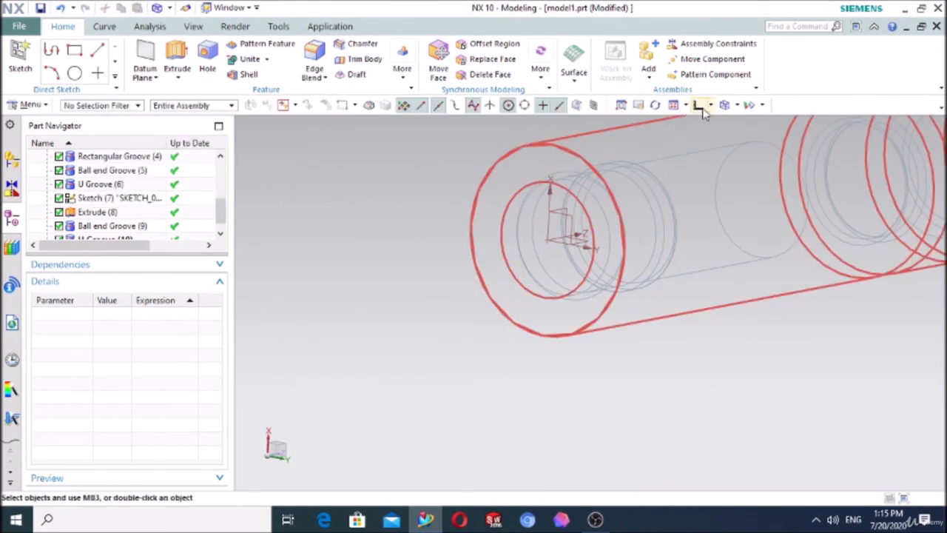
{"action": "left_click", "coordinate": [738, 106]}
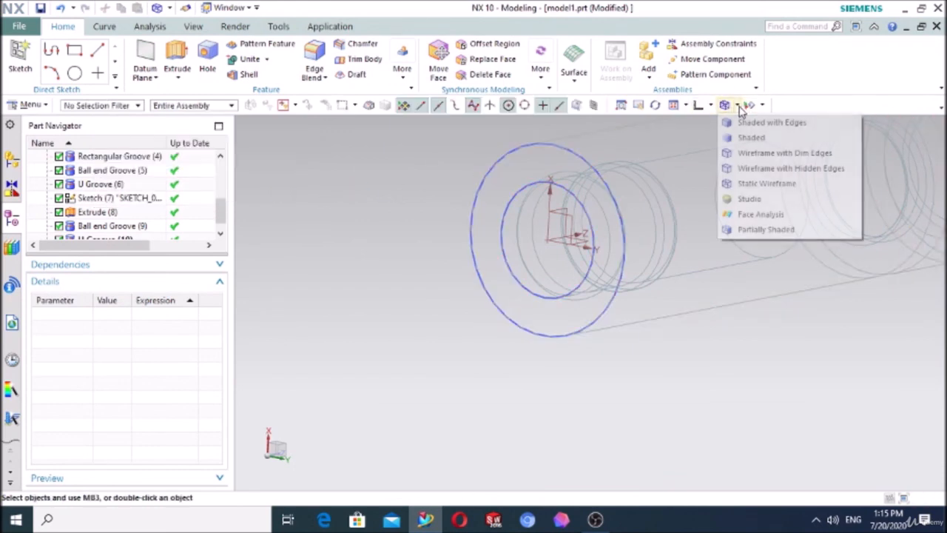
{"action": "left_click", "coordinate": [745, 121]}
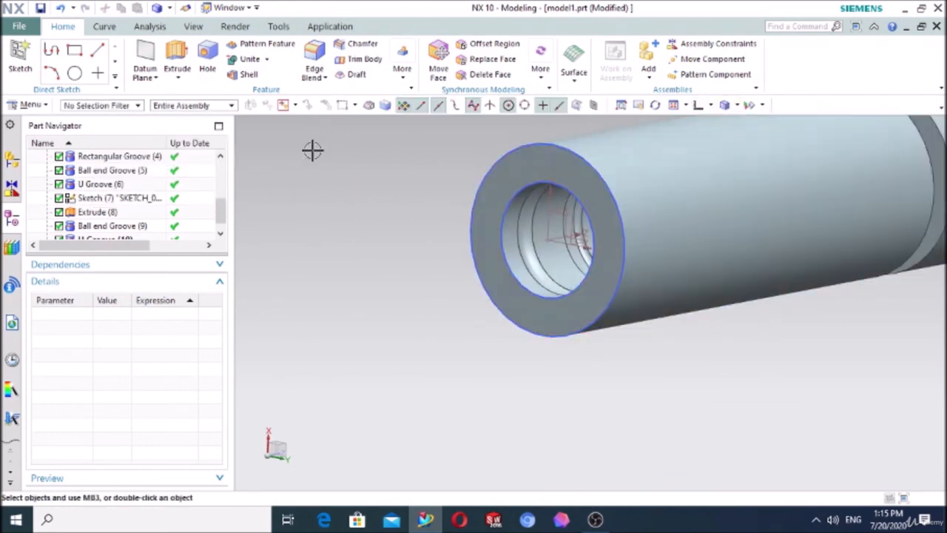
Step: Apply a one-plane section view on the Y plane along the cylinder's axis, showing the profiles of the bore and all grooves
{"action": "left_click", "coordinate": [30, 105]}
{"action": "mouse_move", "coordinate": [54, 154]}
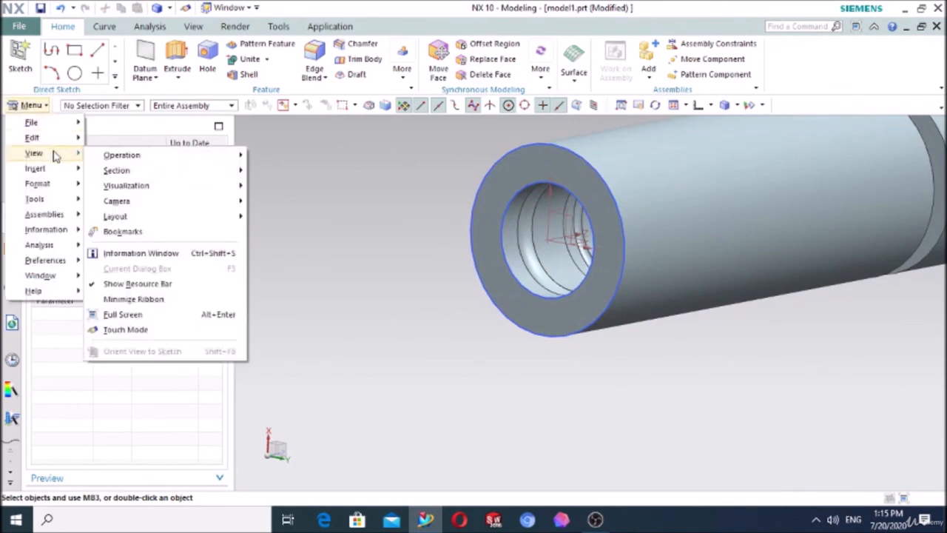
{"action": "mouse_move", "coordinate": [154, 171]}
{"action": "left_click", "coordinate": [285, 173]}
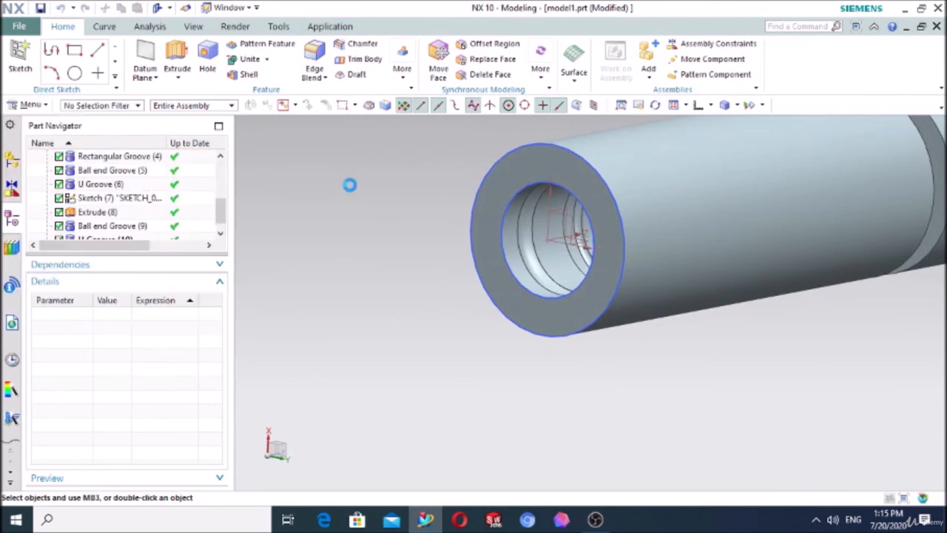
{"action": "left_click", "coordinate": [198, 283]}
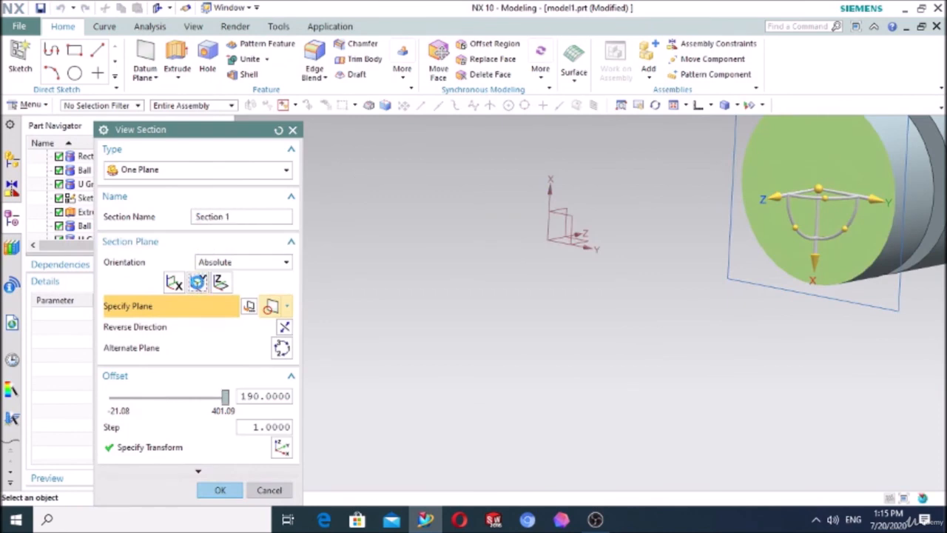
{"action": "middle_click_drag", "start_coordinate": [364, 281], "coordinate": [342, 269]}
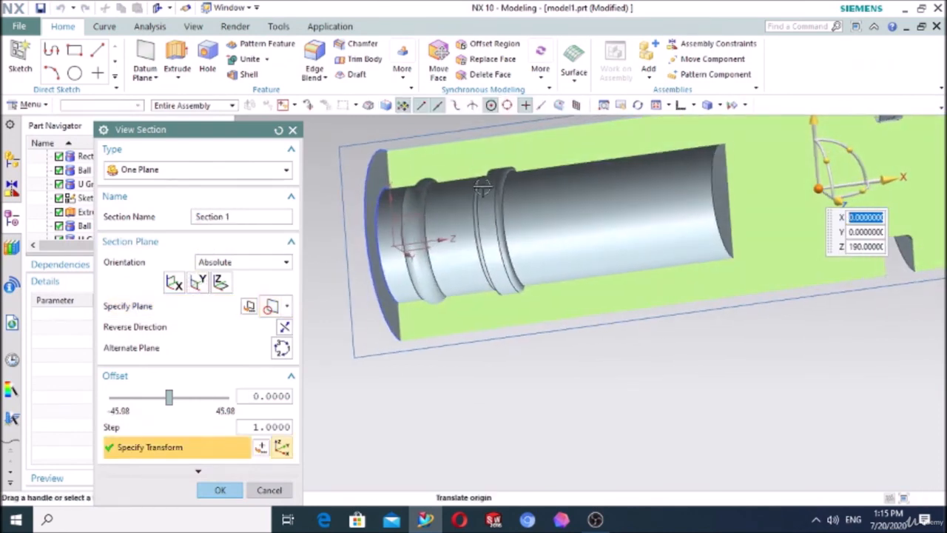
{"action": "scroll", "coordinate": [708, 333], "scroll_direction": "down", "scroll_amount": 2}
{"action": "scroll", "coordinate": [708, 334], "scroll_direction": "down", "scroll_amount": 1}
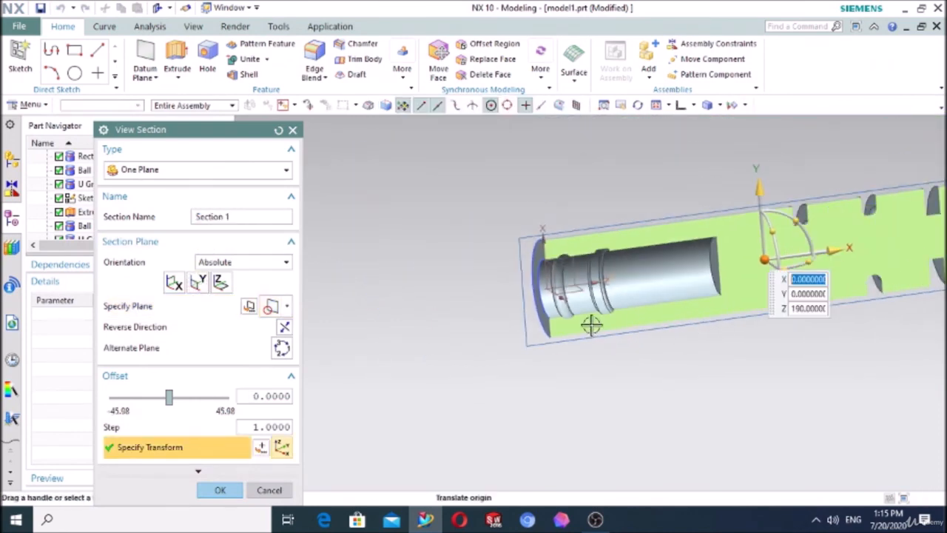
{"action": "scroll", "coordinate": [592, 324], "scroll_direction": "down", "scroll_amount": 3}
{"action": "scroll", "coordinate": [807, 237], "scroll_direction": "up", "scroll_amount": 2}
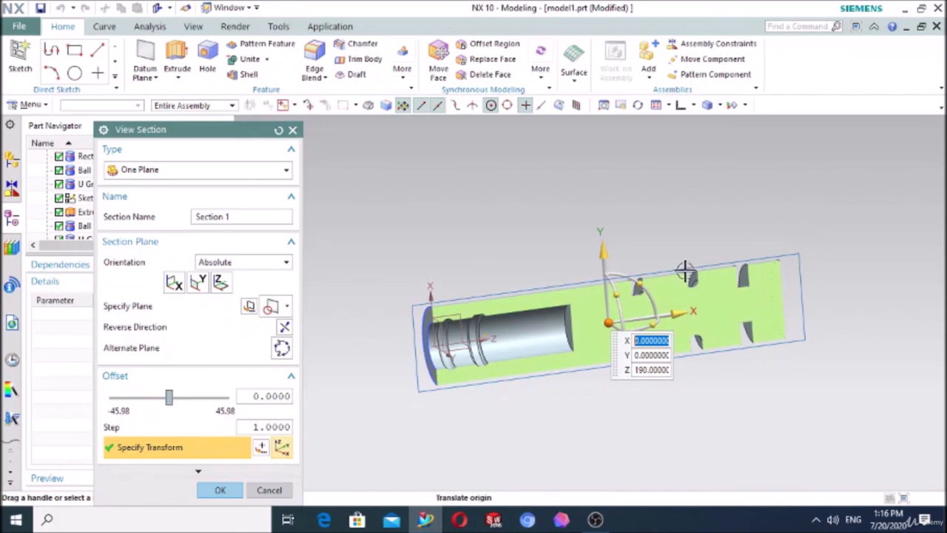
{"action": "left_click", "coordinate": [219, 490]}
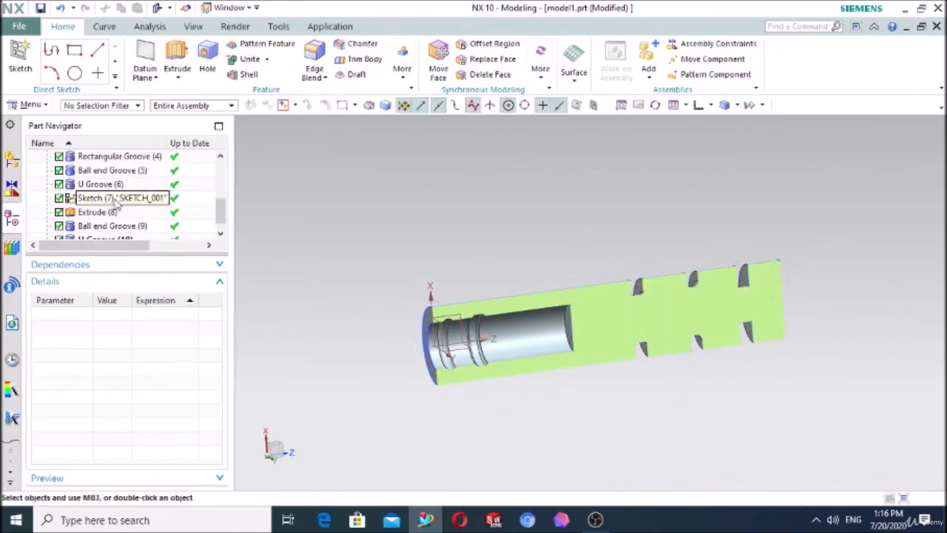
Step: Delete every feature from the second sketch through the U groove inside the bore, including the cylinder, bore and all grooves
{"action": "scroll", "coordinate": [104, 211], "scroll_direction": "down", "scroll_amount": 1}
{"action": "left_click", "coordinate": [106, 228]}
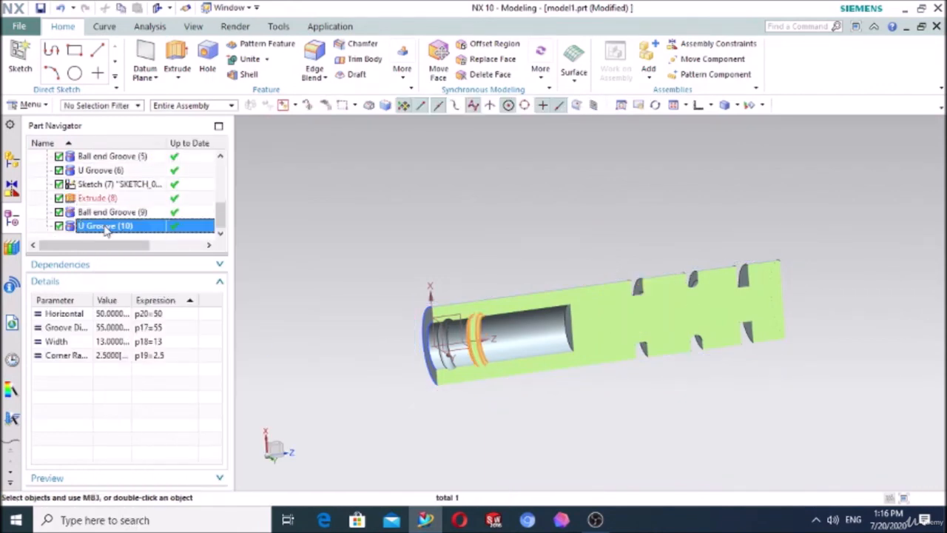
{"action": "left_click", "coordinate": [104, 198], "text": "shift"}
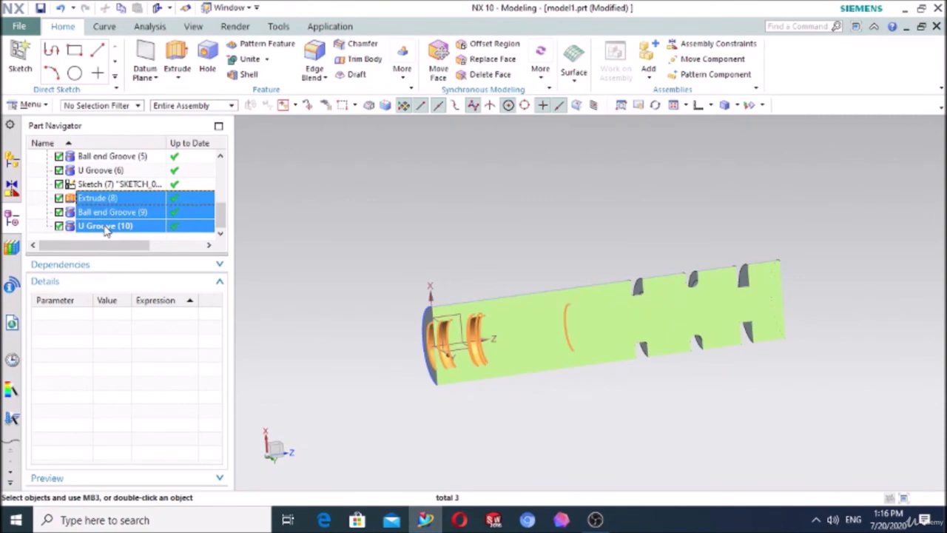
{"action": "key", "text": "shift+Up"}
{"action": "key", "text": "shift+Up"}
{"action": "key", "text": "shift+Up"}
{"action": "key", "text": "shift+Up"}
{"action": "key", "text": "shift+Up"}
{"action": "key", "text": "shift+Up"}
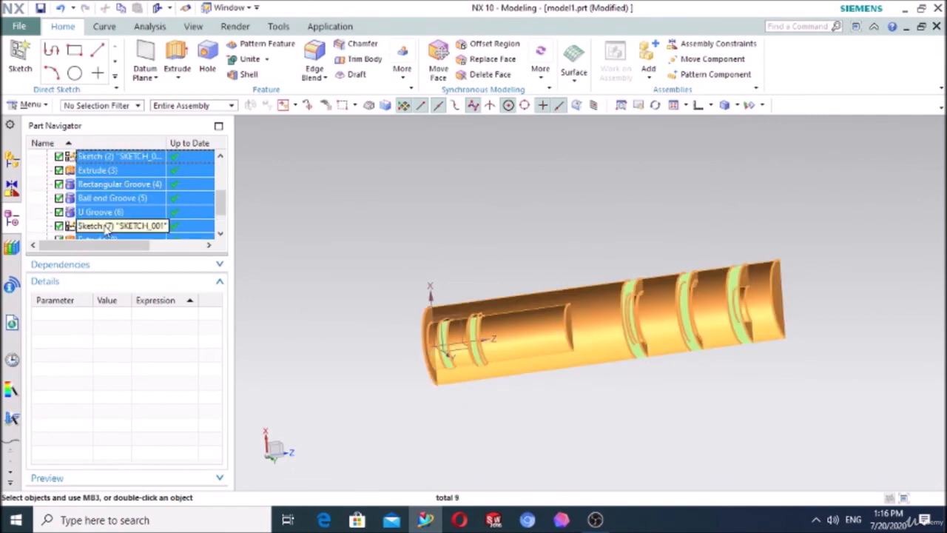
{"action": "key", "text": "Delete"}
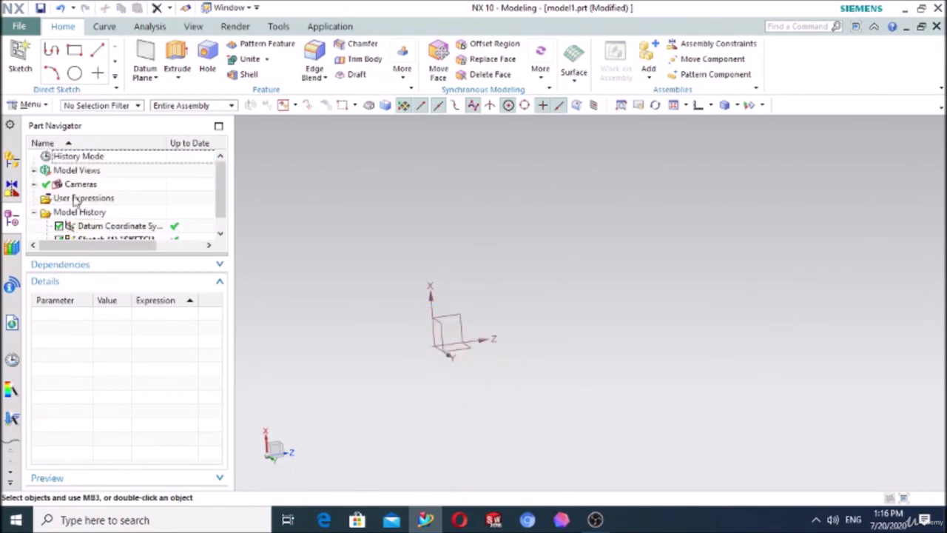
Step: Start a new sketch on the YZ plane of the datum coordinate system
{"action": "left_click", "coordinate": [20, 58]}
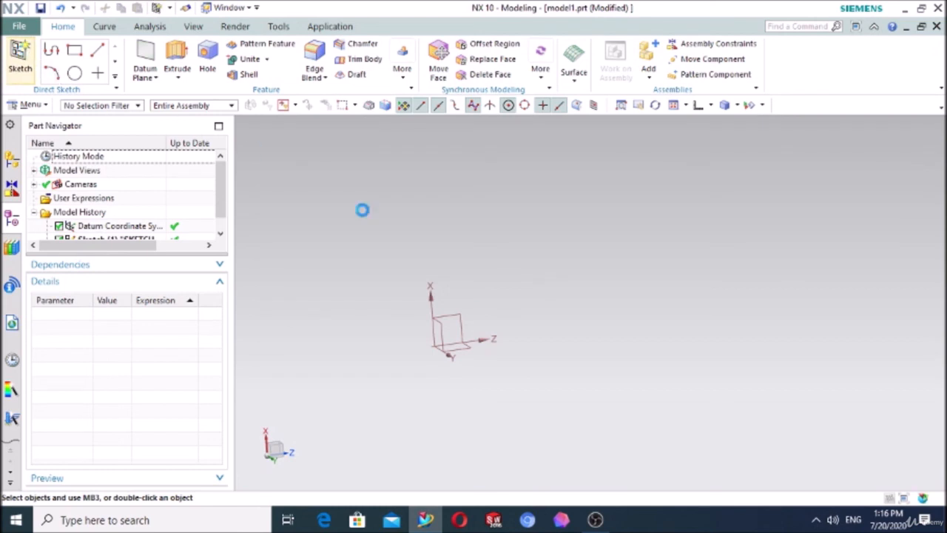
{"action": "left_click", "coordinate": [448, 345]}
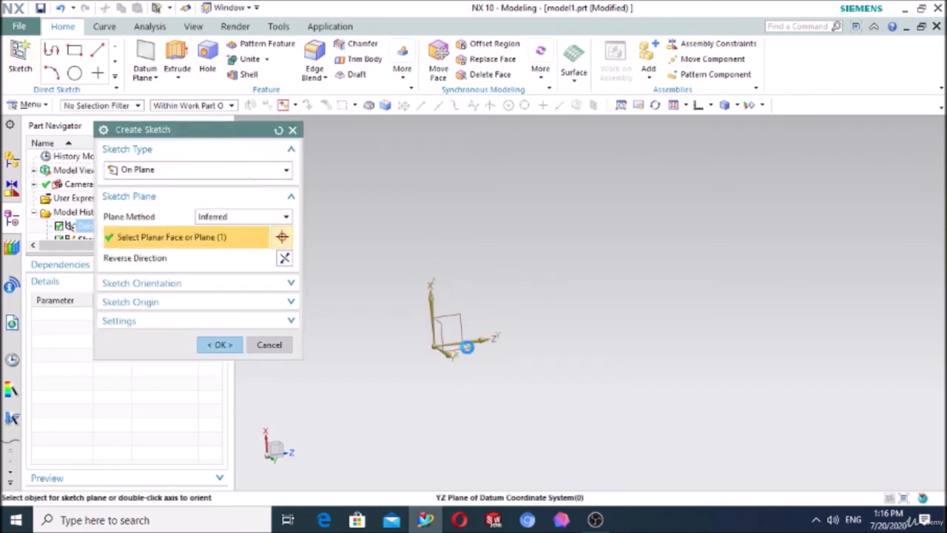
{"action": "left_click", "coordinate": [221, 346]}
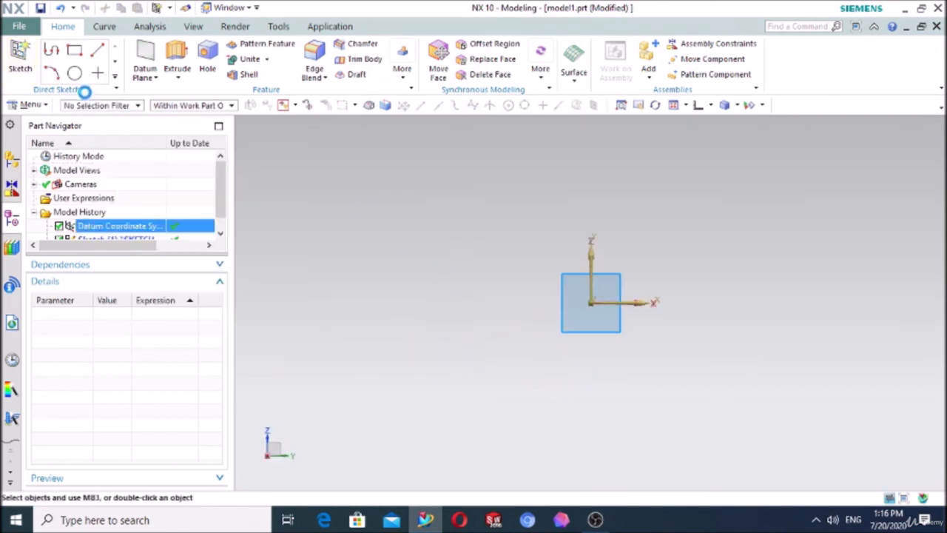
{"action": "left_click", "coordinate": [173, 50]}
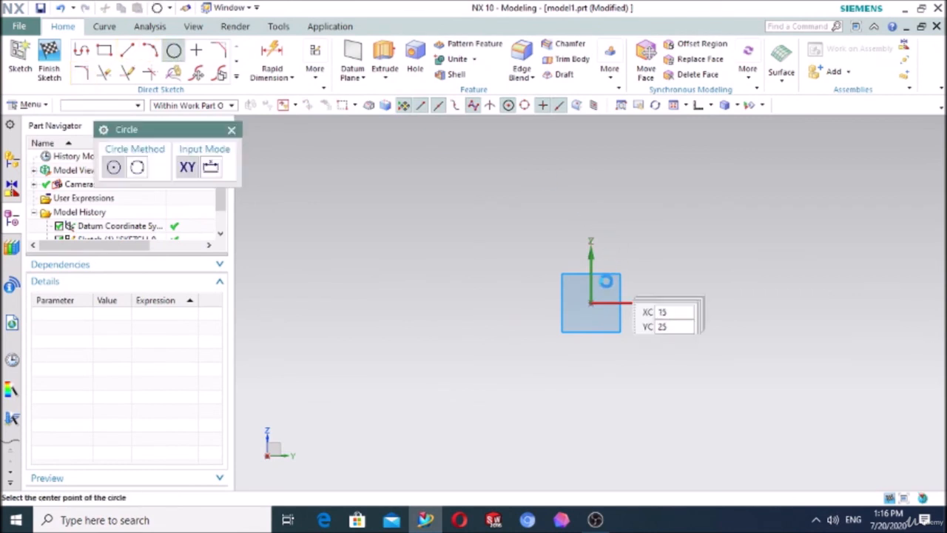
{"action": "left_click", "coordinate": [592, 303]}
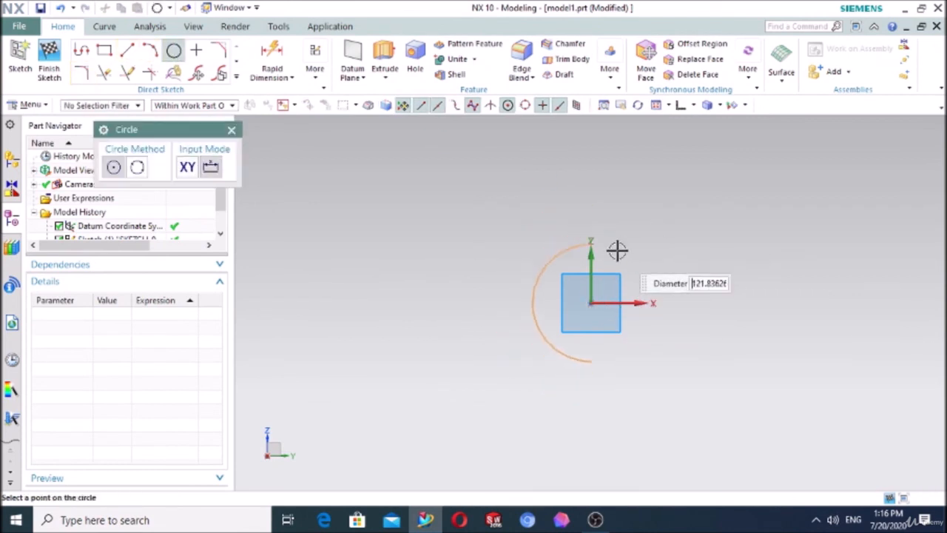
{"action": "key", "text": "Escape"}
{"action": "key", "text": "Escape"}
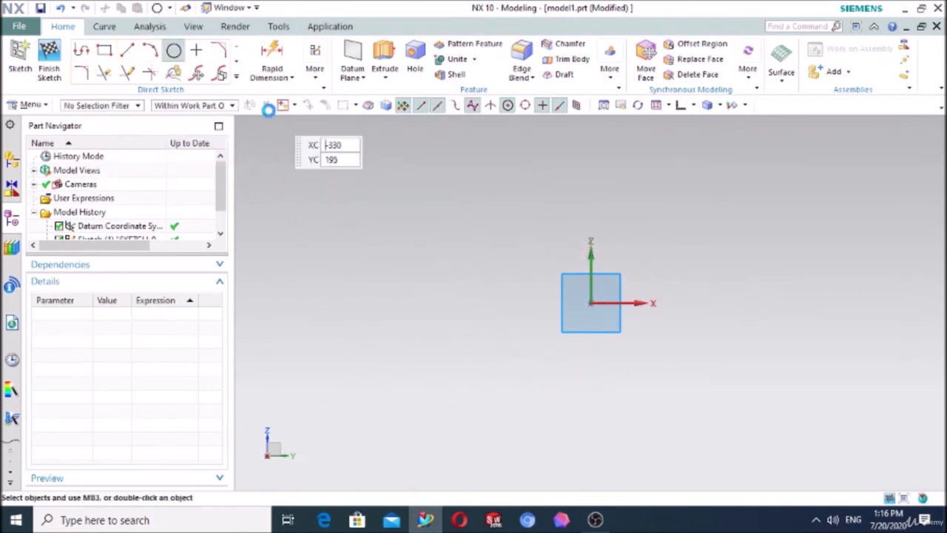
Step: Sketch a circle about 130.4 mm in diameter, centred away from the origin on its negative horizontal side and slightly above it
{"action": "left_click", "coordinate": [173, 51]}
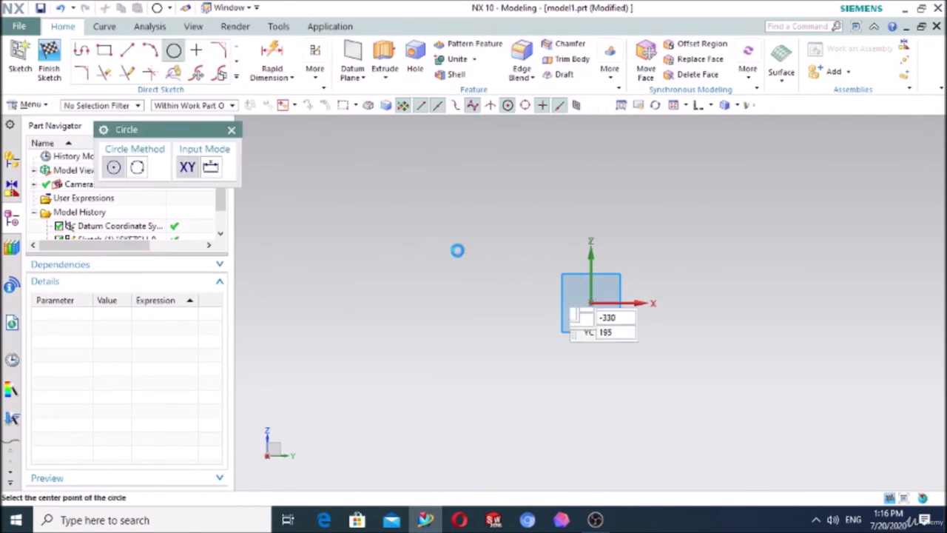
{"action": "left_click", "coordinate": [431, 263]}
{"action": "left_click", "coordinate": [469, 211]}
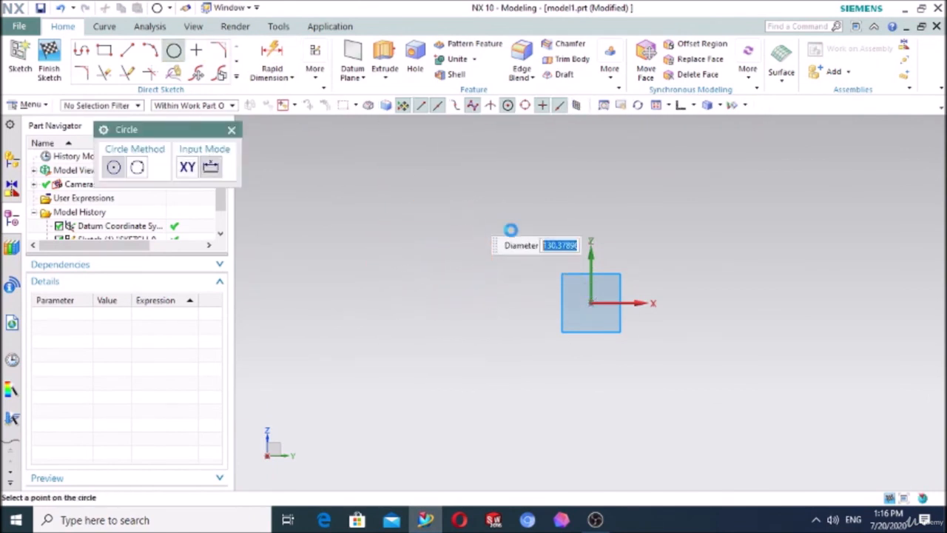
{"action": "key", "text": "Escape"}
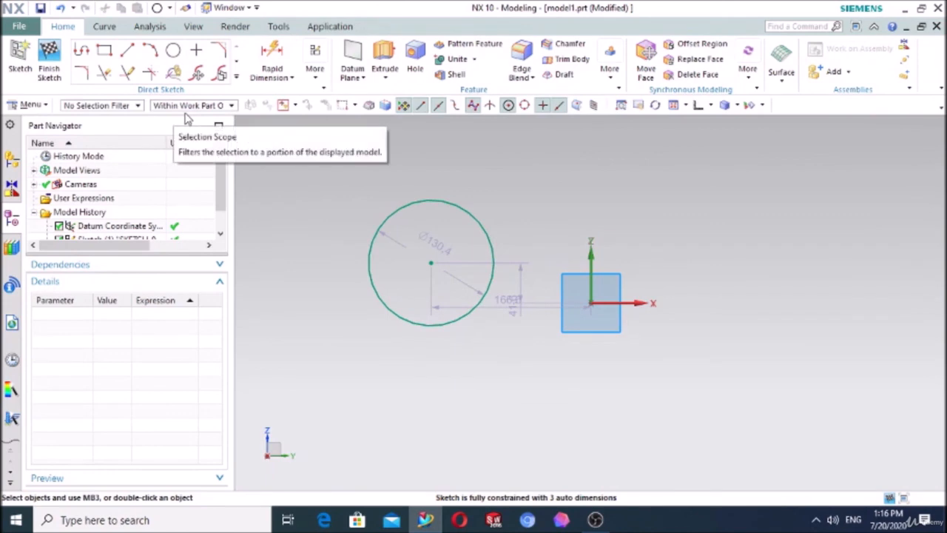
Step: Extrude the circle into a solid cylinder, pulling its end limit in to less than 380 mm
{"action": "left_click", "coordinate": [384, 58]}
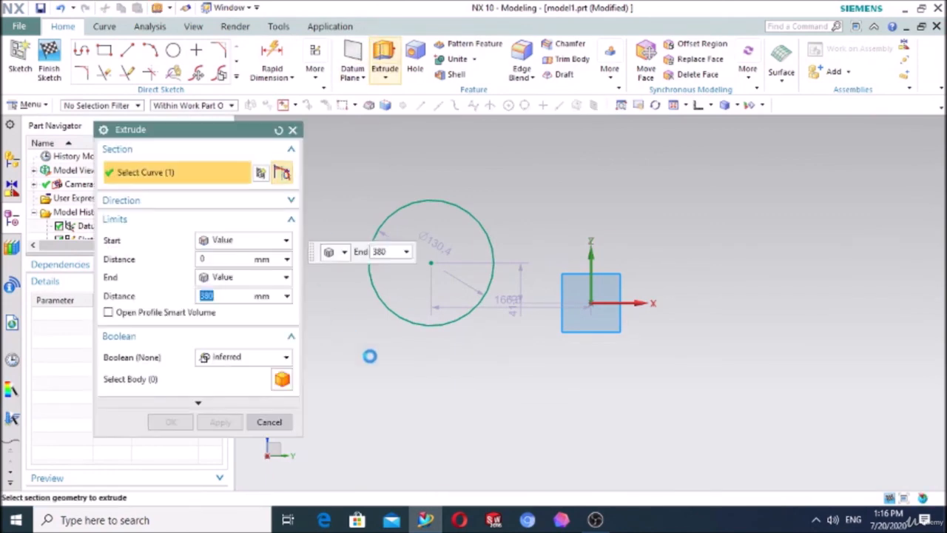
{"action": "middle_click_drag", "start_coordinate": [419, 358], "coordinate": [414, 337]}
{"action": "left_click_drag", "start_coordinate": [420, 148], "coordinate": [419, 225]}
{"action": "left_click", "coordinate": [170, 422]}
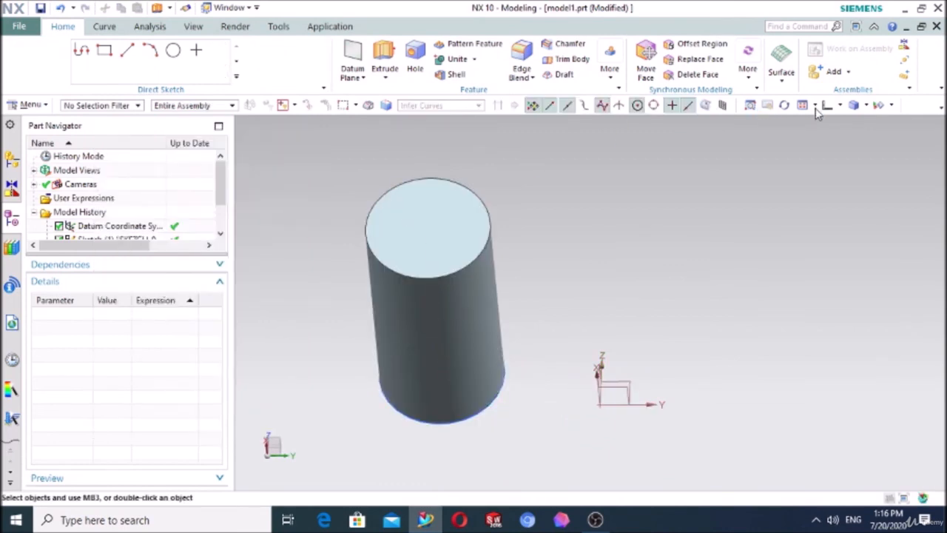
{"action": "left_click", "coordinate": [711, 105]}
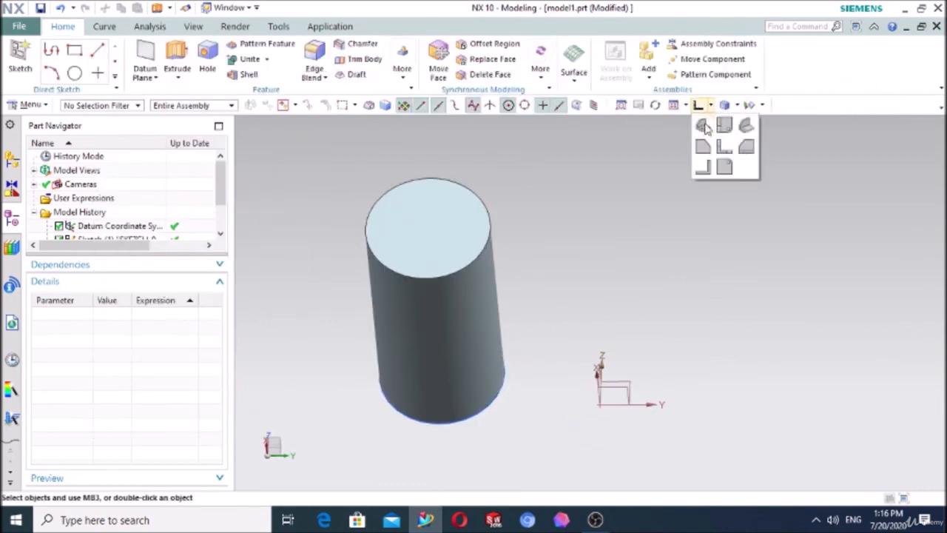
{"action": "left_click", "coordinate": [705, 126]}
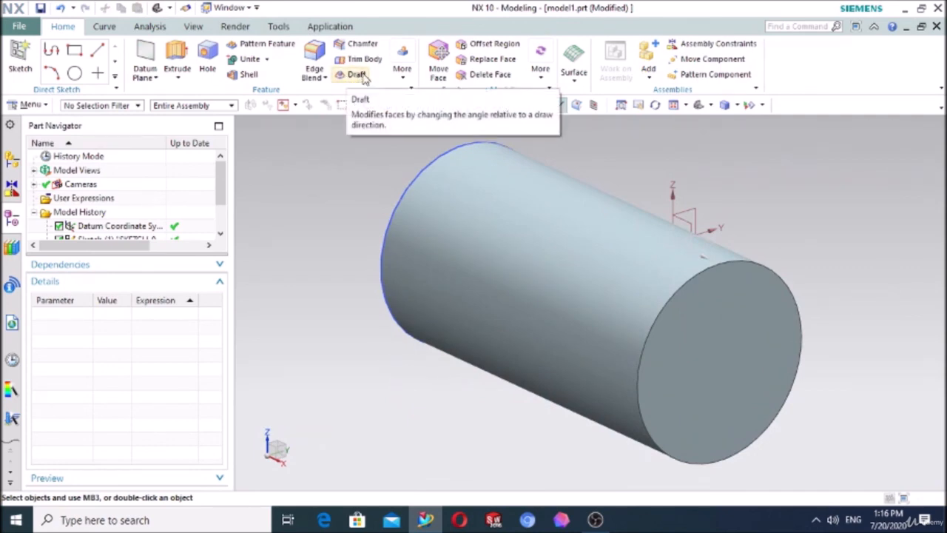
{"action": "left_click", "coordinate": [402, 70]}
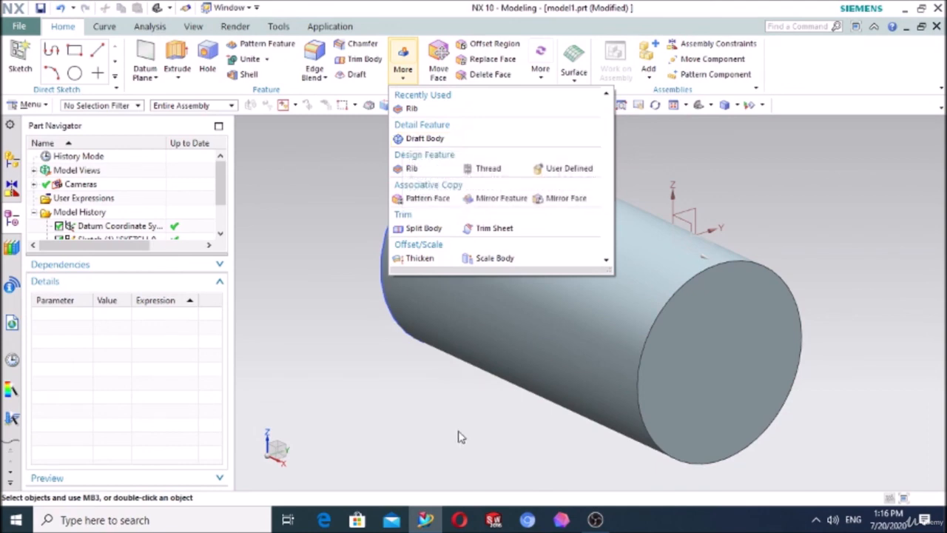
{"action": "middle_click_drag", "start_coordinate": [458, 438], "coordinate": [418, 320]}
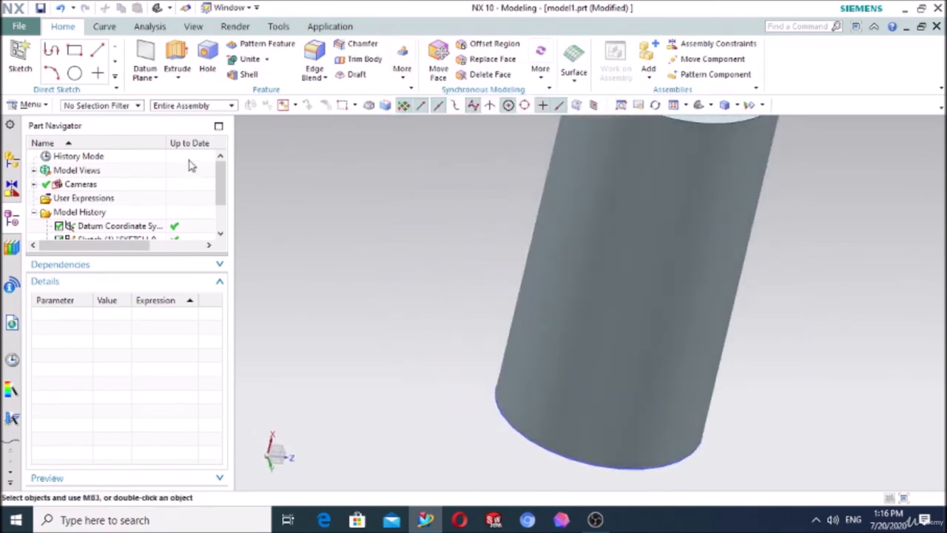
Step: Create a Bisector datum plane midway between the cylinder's two flat end faces
{"action": "scroll", "coordinate": [377, 192], "scroll_direction": "down", "scroll_amount": 3}
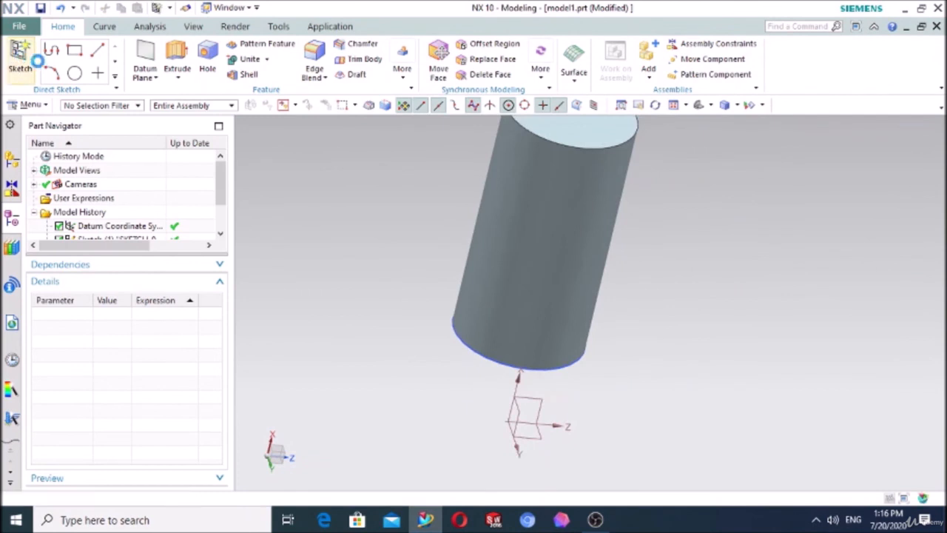
{"action": "left_click", "coordinate": [35, 60]}
{"action": "left_click", "coordinate": [292, 130]}
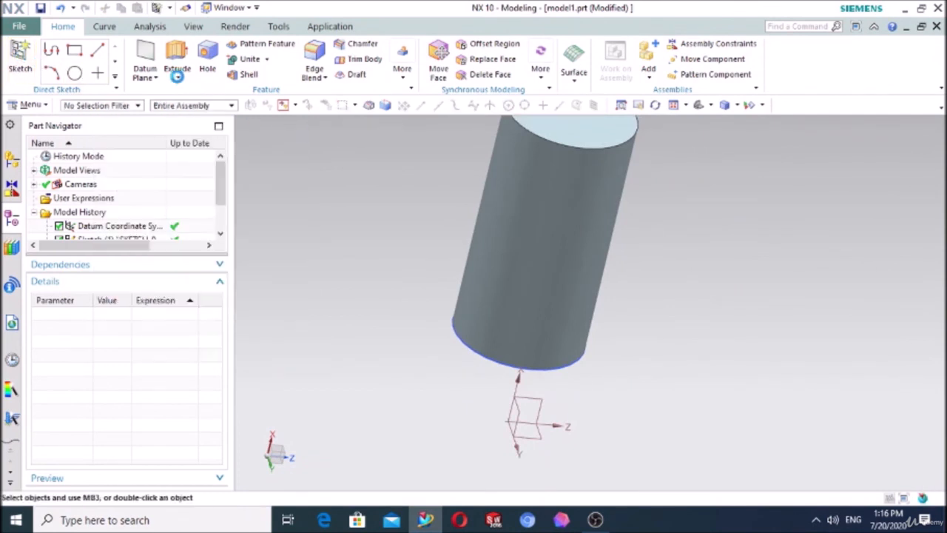
{"action": "left_click", "coordinate": [146, 56]}
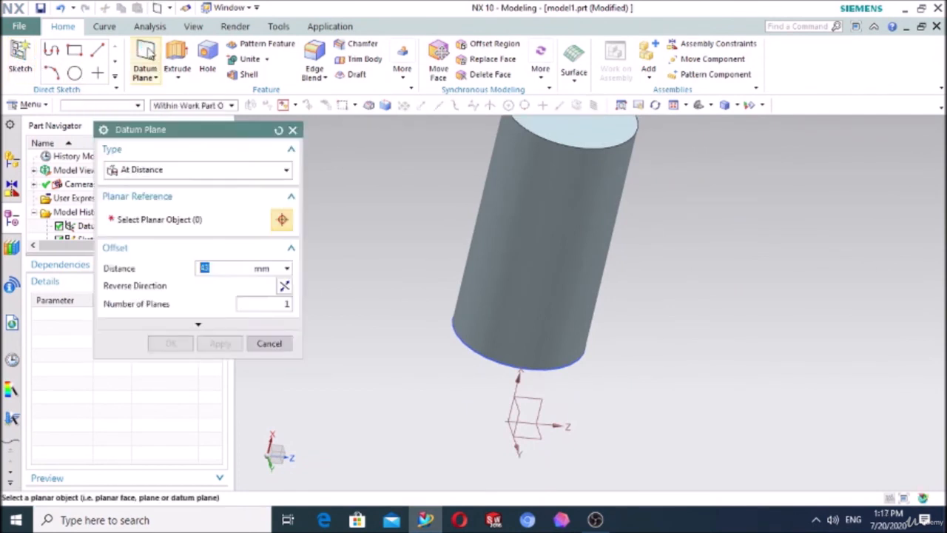
{"action": "left_click", "coordinate": [152, 170]}
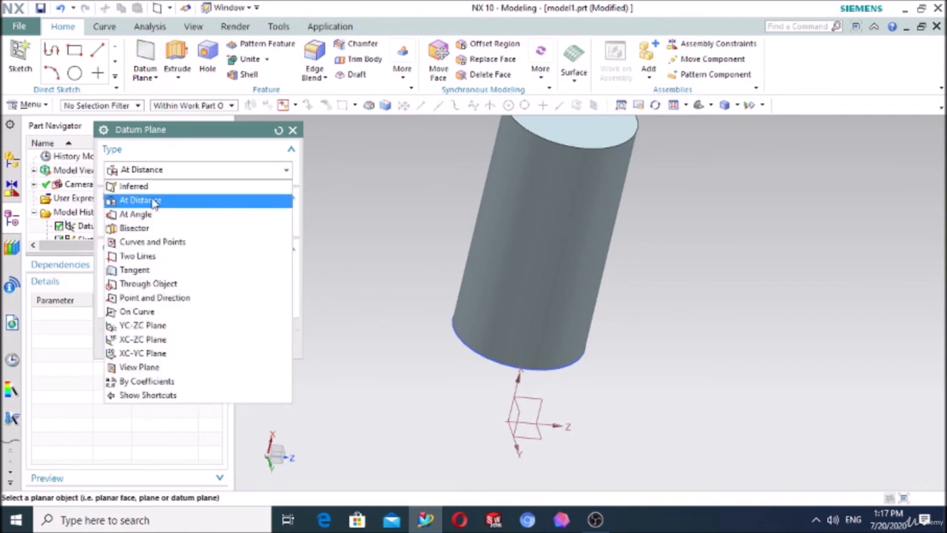
{"action": "left_click", "coordinate": [134, 228]}
{"action": "left_click", "coordinate": [546, 127]}
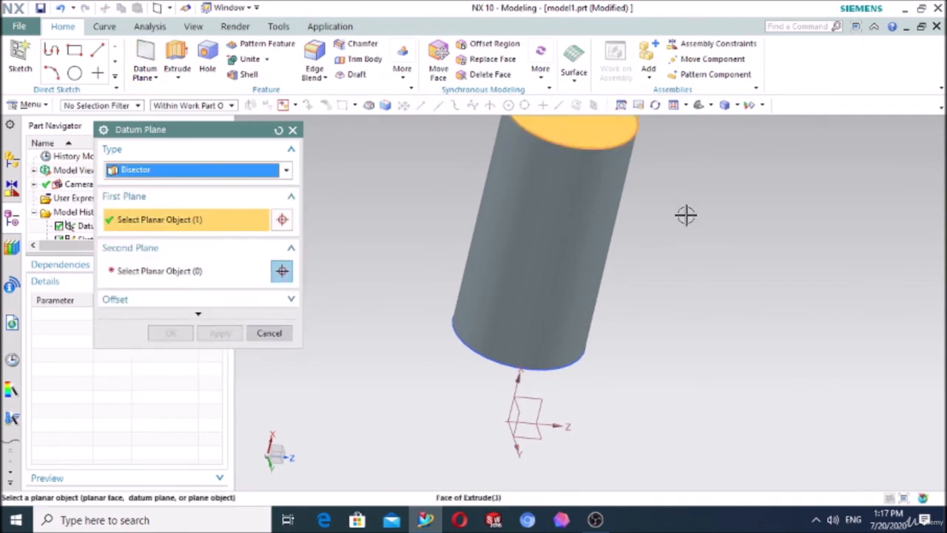
{"action": "middle_click_drag", "start_coordinate": [686, 215], "coordinate": [584, 382]}
{"action": "left_click", "coordinate": [547, 396]}
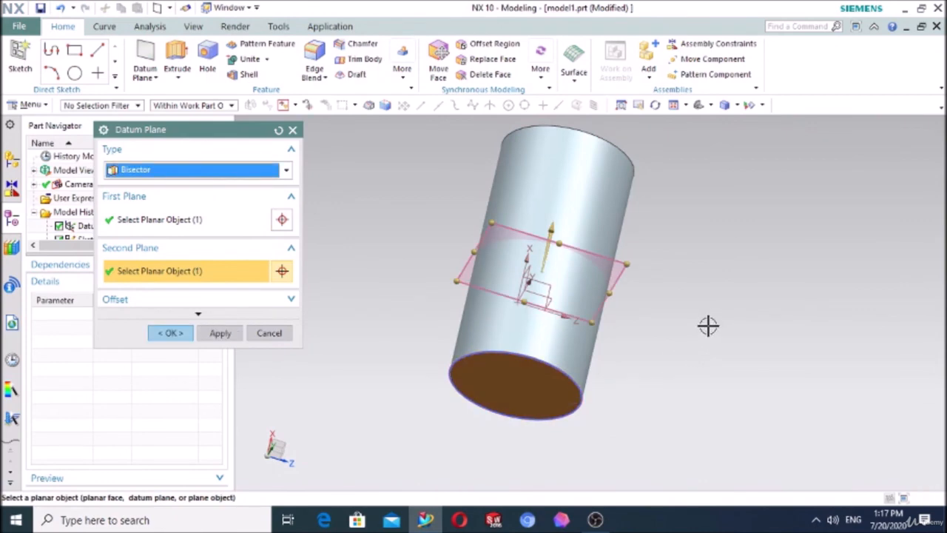
{"action": "middle_click_drag", "start_coordinate": [708, 325], "coordinate": [676, 348]}
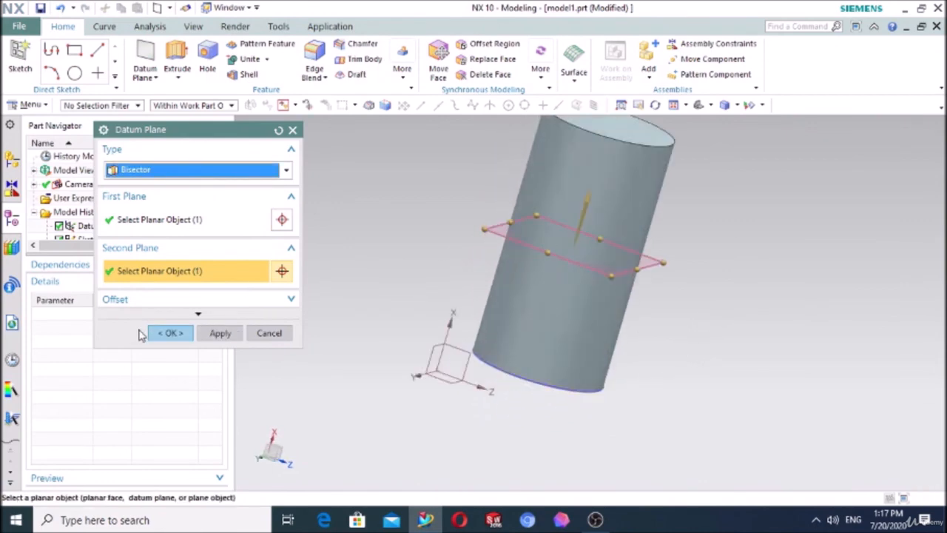
{"action": "left_click", "coordinate": [170, 333]}
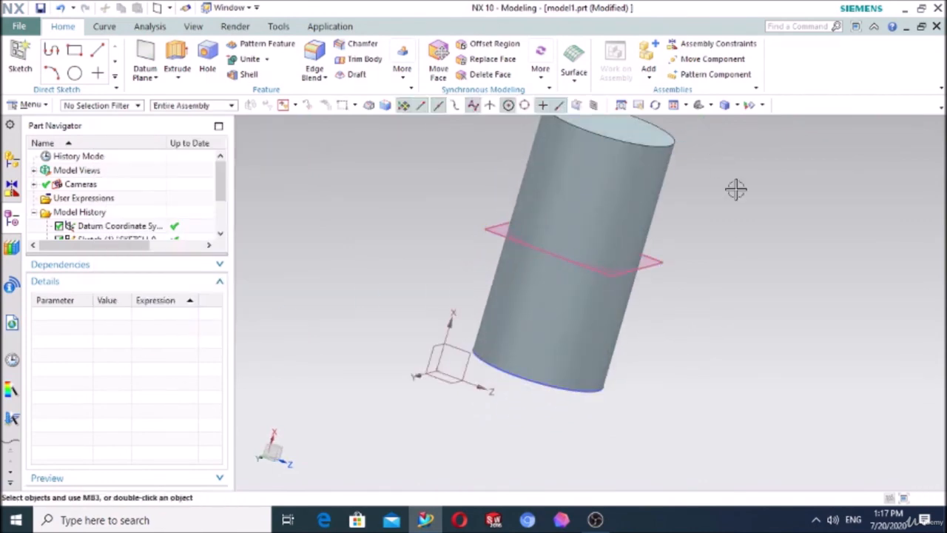
Step: Start a Draft Body of type From Edges with the cylinder's mid-length datum plane as the parting object
{"action": "left_click", "coordinate": [406, 74]}
{"action": "left_click", "coordinate": [412, 135]}
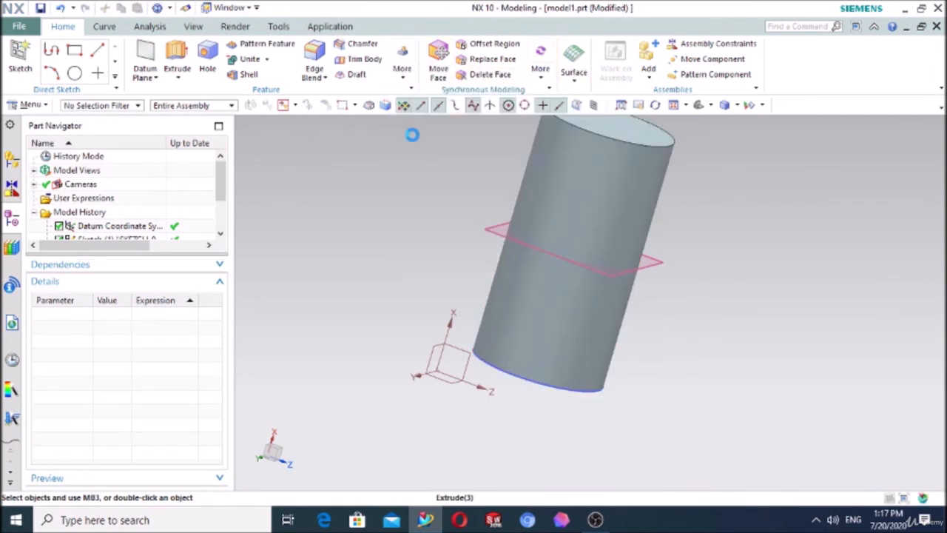
{"action": "left_click", "coordinate": [190, 171]}
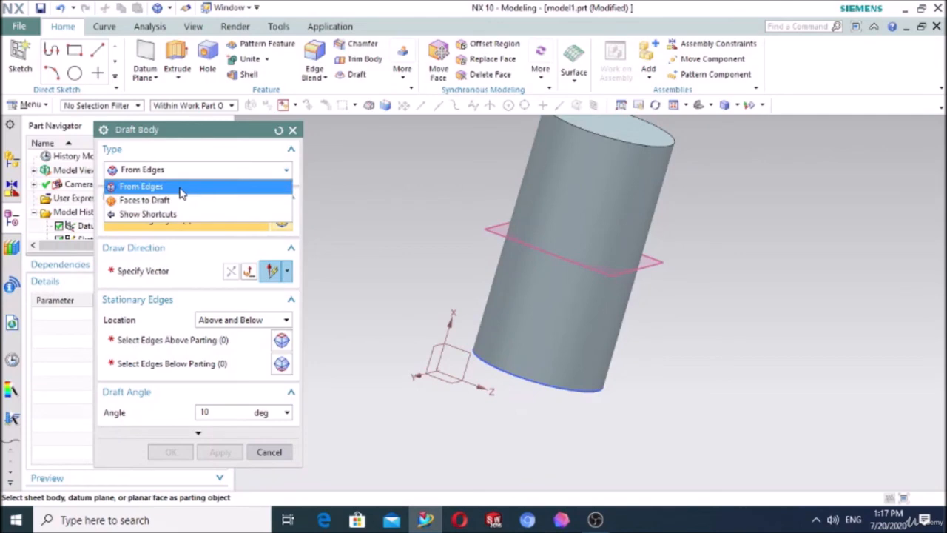
{"action": "left_click", "coordinate": [181, 188]}
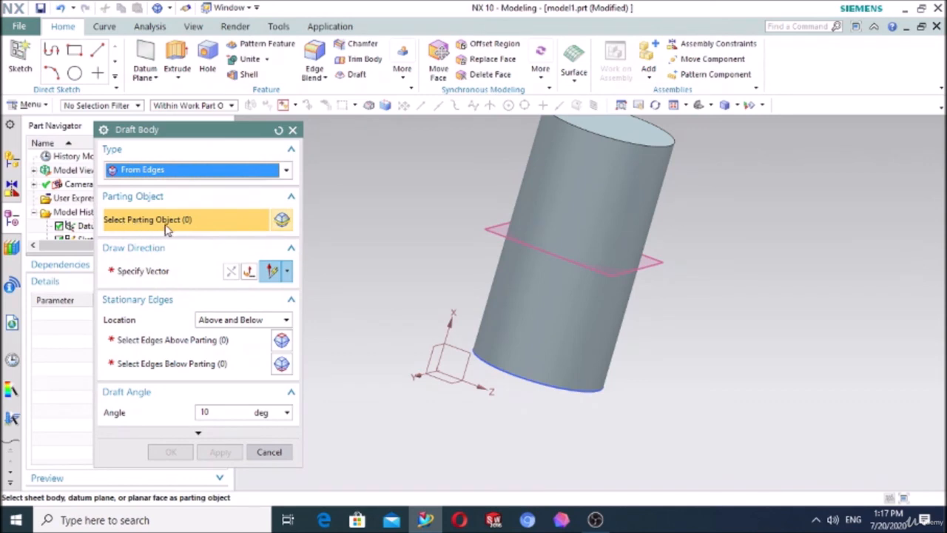
{"action": "left_click", "coordinate": [492, 231]}
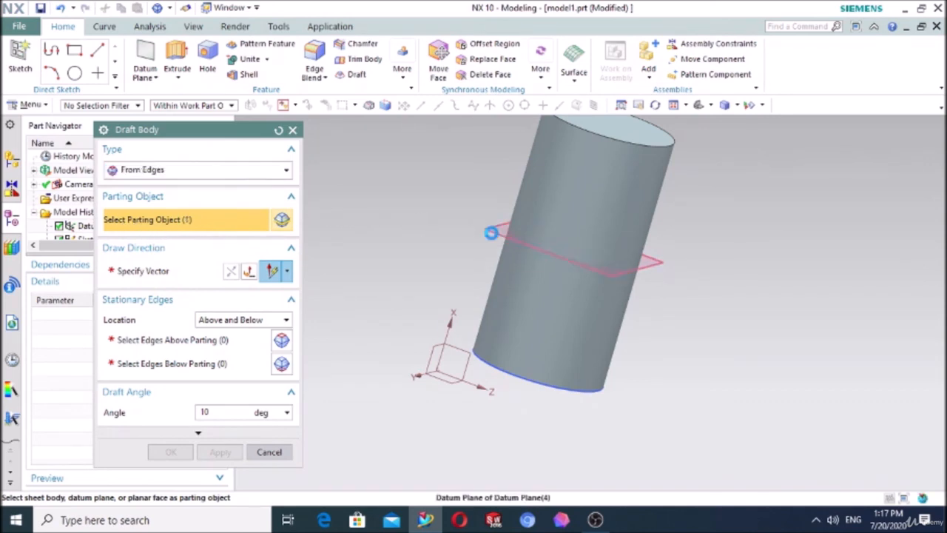
Step: Draft the cylinder 10° along the X direction, holding its upper circular edge above and its lower circular edge below the parting plane stationary
{"action": "left_click", "coordinate": [146, 339]}
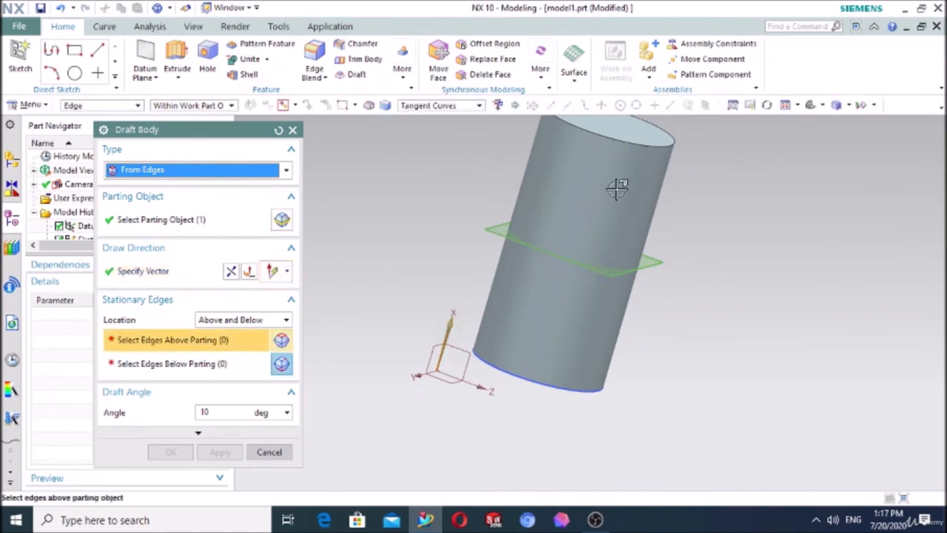
{"action": "left_click", "coordinate": [626, 142]}
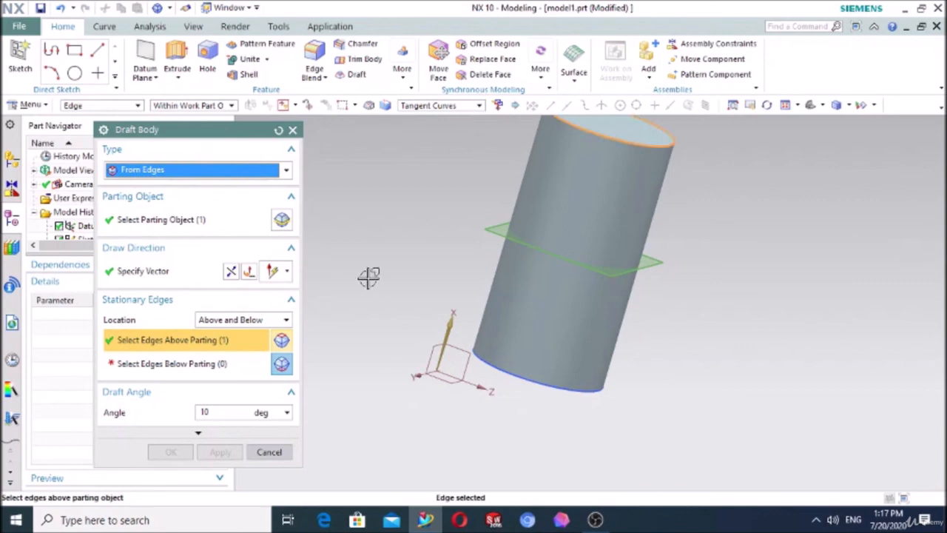
{"action": "left_click", "coordinate": [199, 365]}
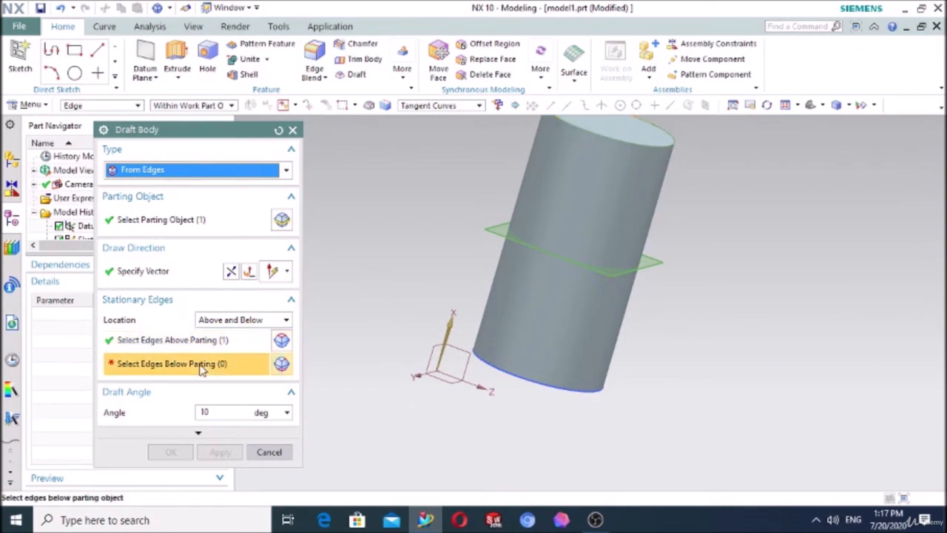
{"action": "left_click", "coordinate": [546, 387]}
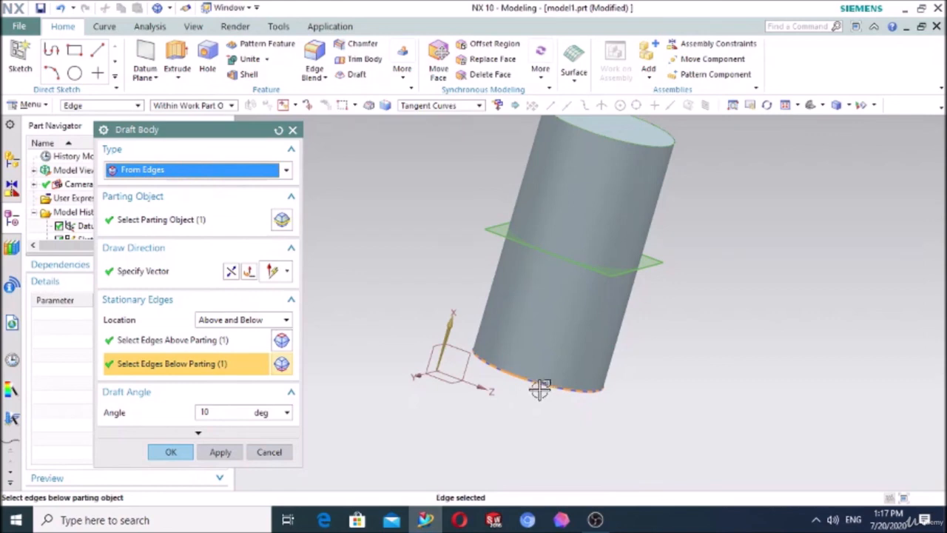
{"action": "left_click", "coordinate": [150, 279]}
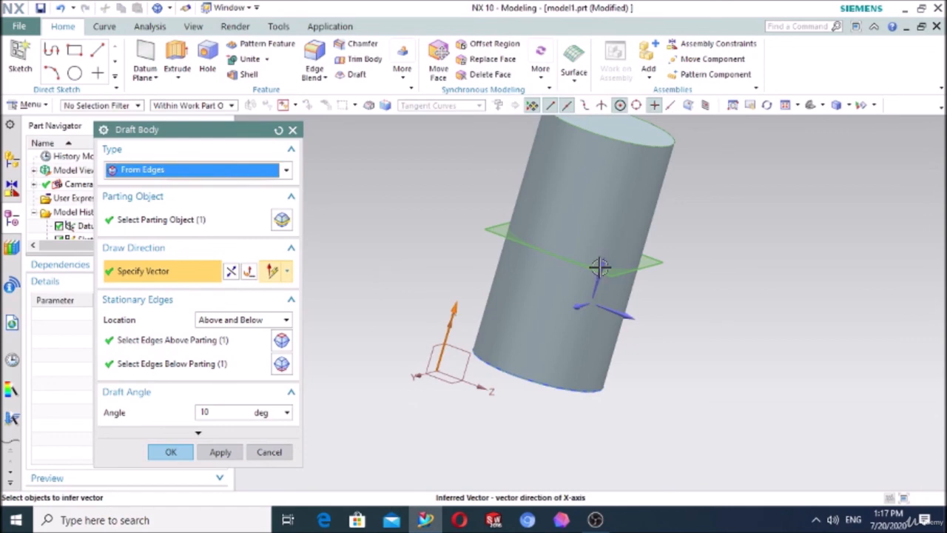
{"action": "left_click", "coordinate": [171, 452]}
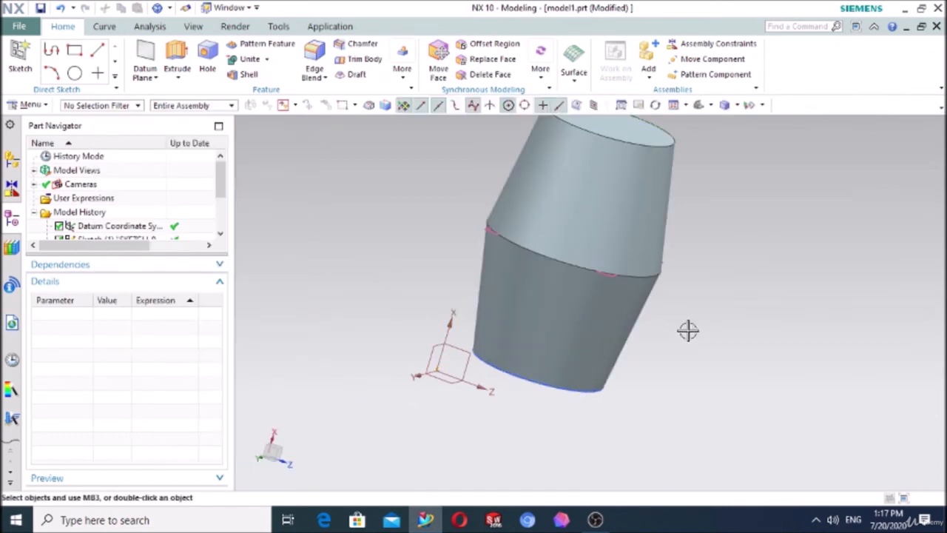
Step: Edit the body draft to use the cylinder's upper end face as the parting object instead of the datum plane
{"action": "middle_click_drag", "start_coordinate": [689, 331], "coordinate": [672, 318]}
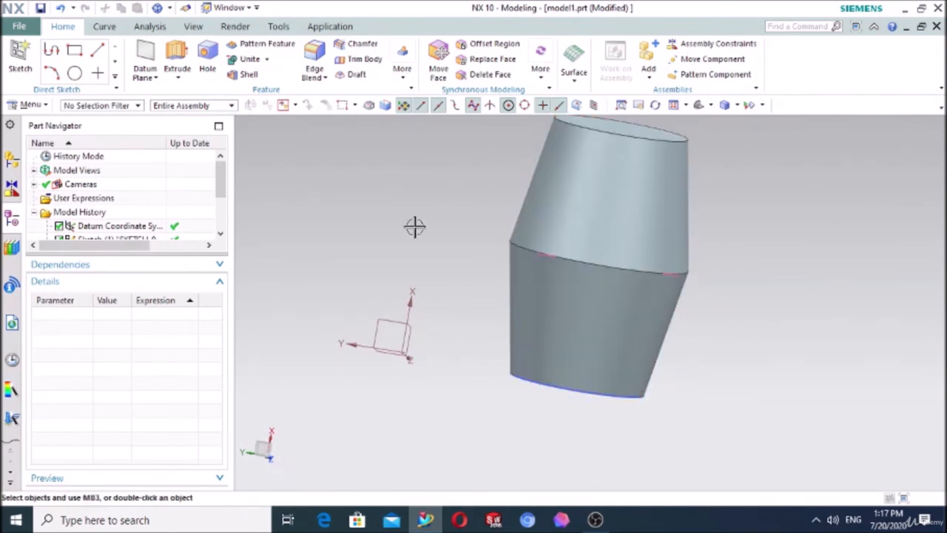
{"action": "scroll", "coordinate": [94, 221], "scroll_direction": "down", "scroll_amount": 2}
{"action": "double_click", "coordinate": [97, 228]}
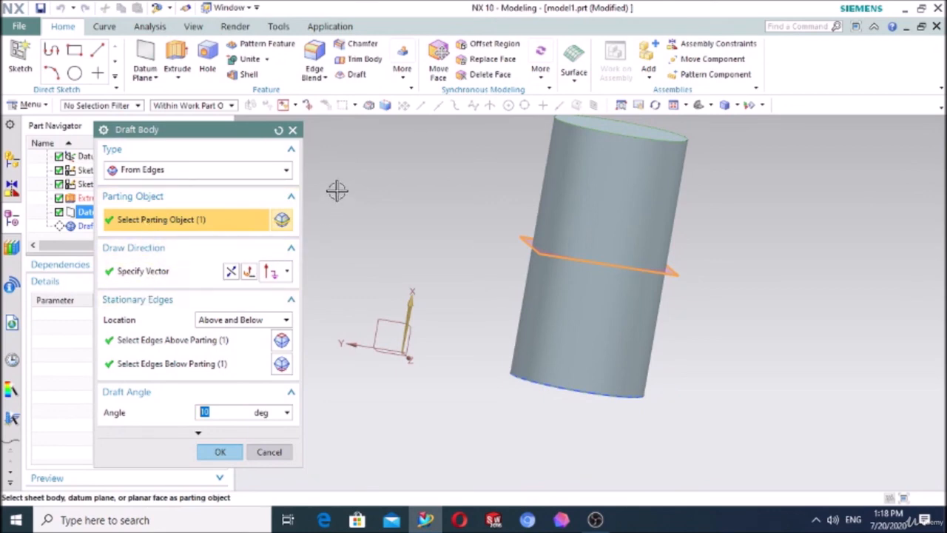
{"action": "middle_click_drag", "start_coordinate": [337, 191], "coordinate": [333, 216]}
{"action": "left_click", "coordinate": [571, 176]}
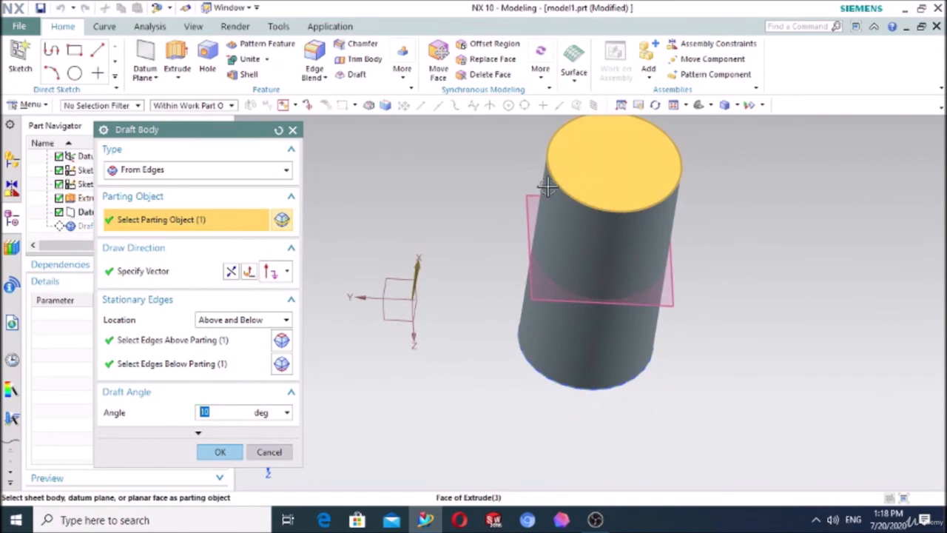
{"action": "left_click", "coordinate": [219, 451]}
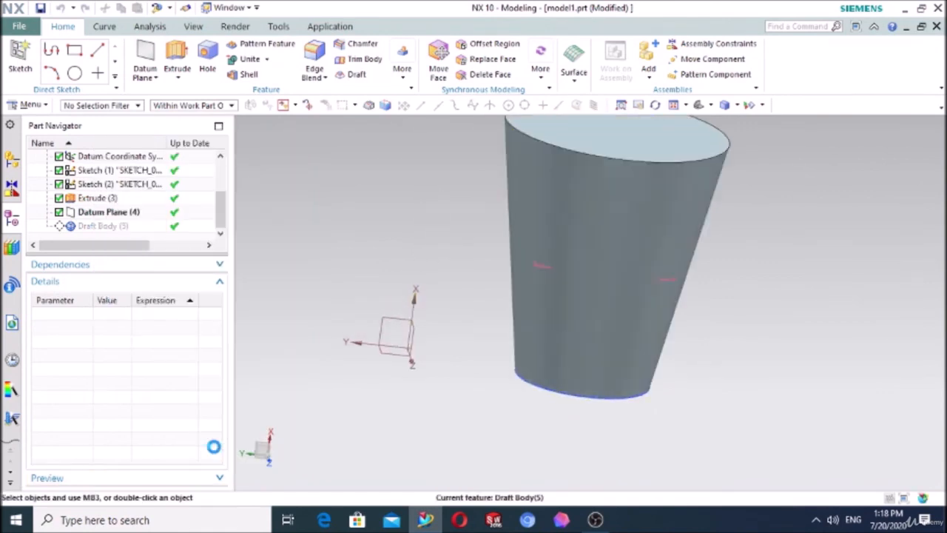